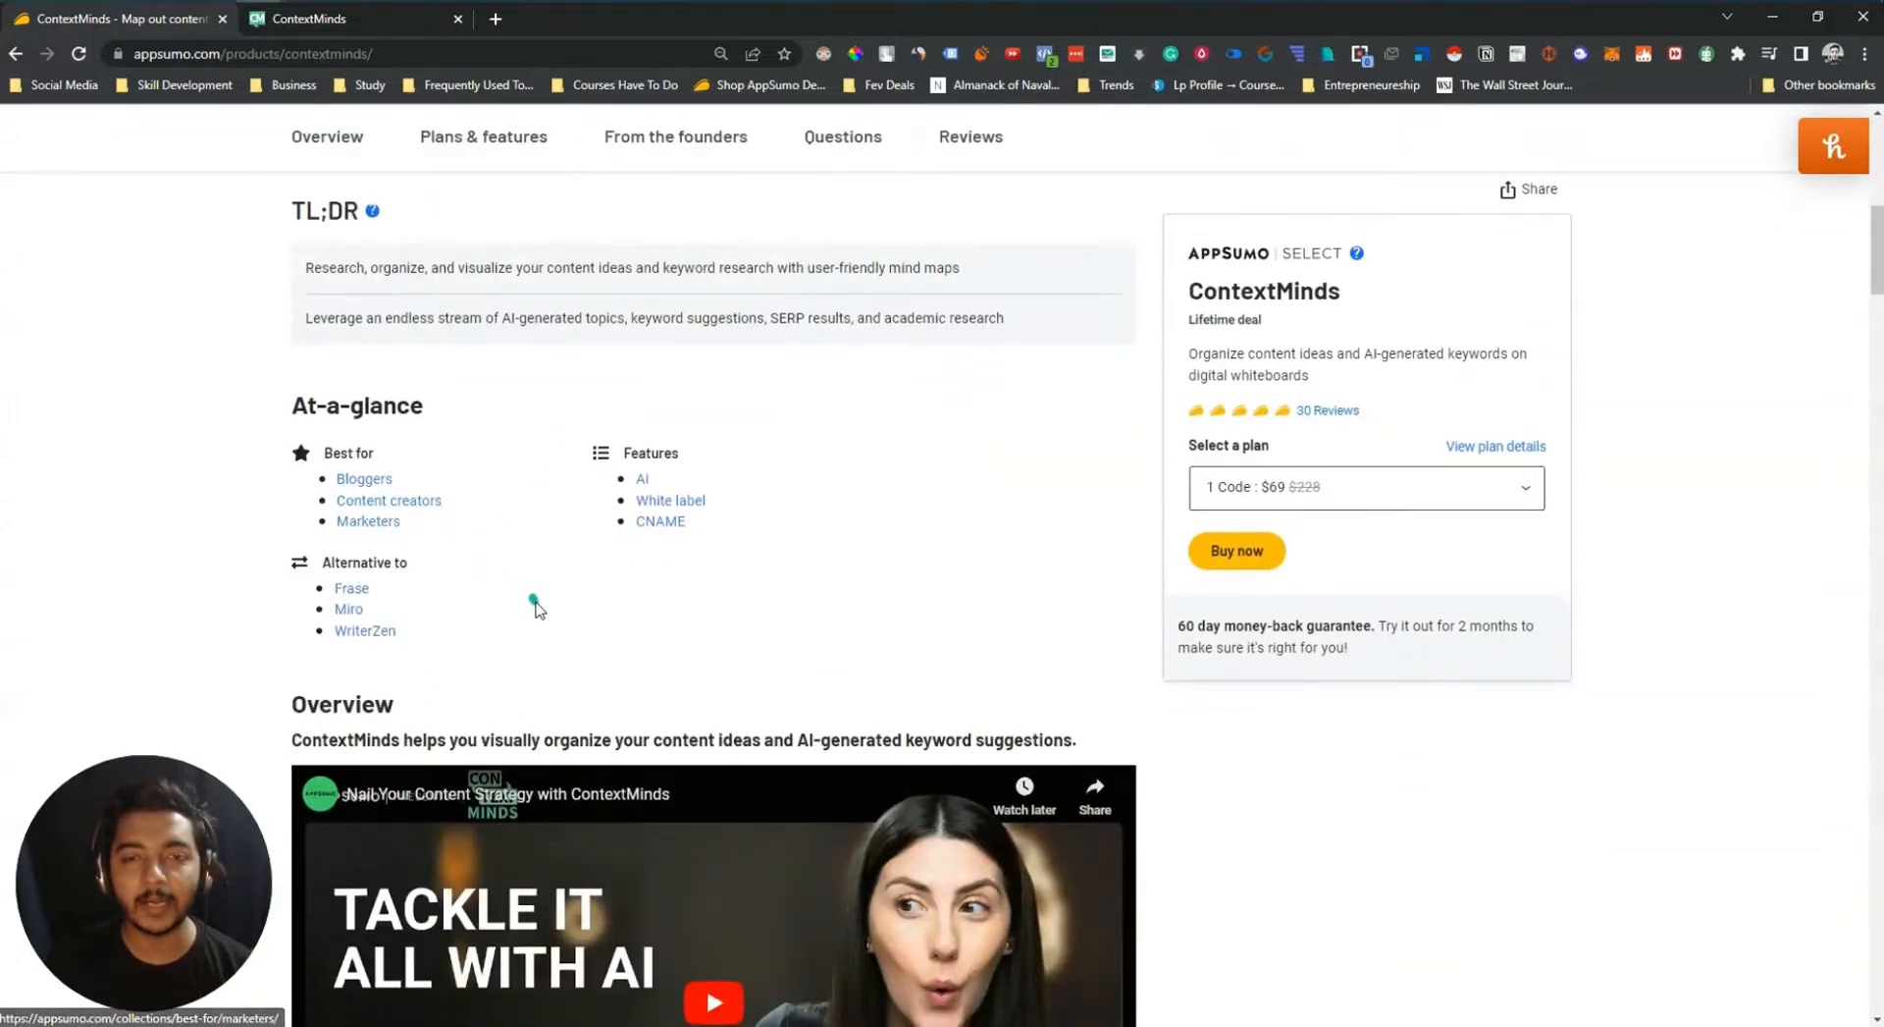
Read the ContextMinds product overview on AppSumo, including the introduction, TL;DR, At-a-glance details and the Overview tagline
scroll(534, 601, "up", 5)
scroll(536, 608, "down", 7)
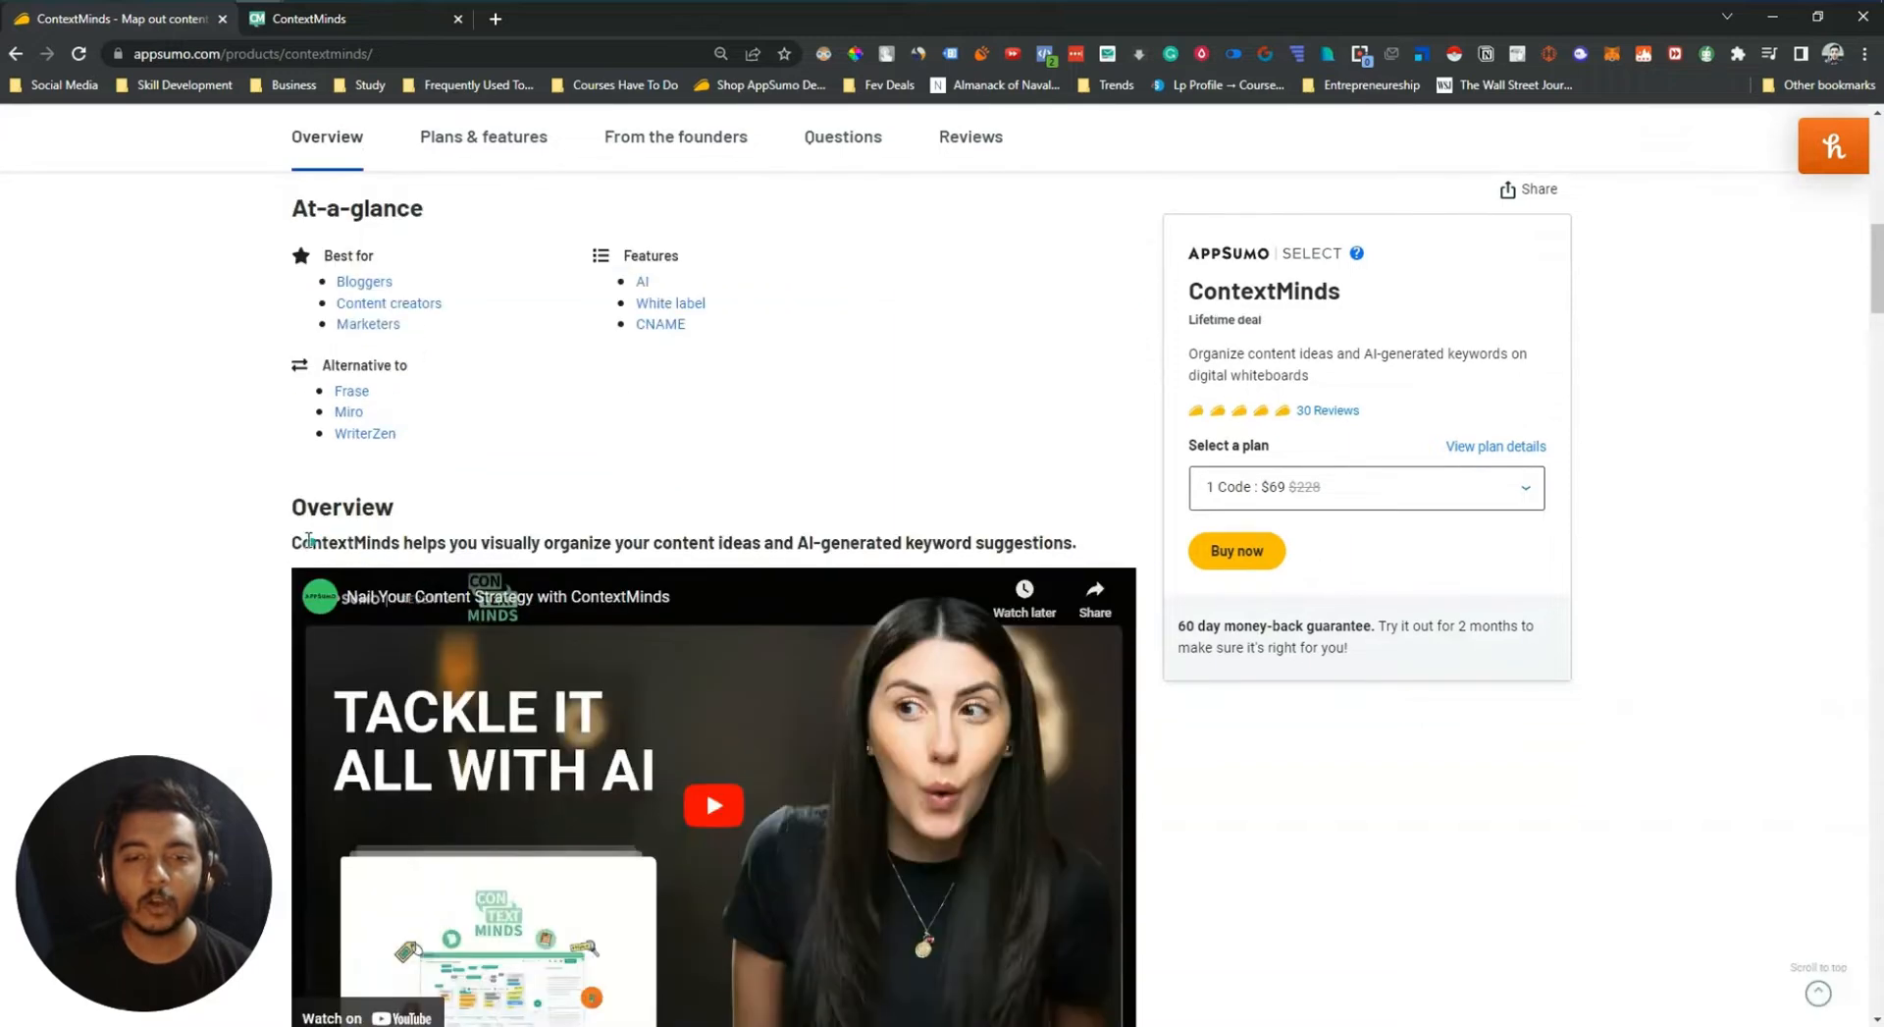
left_click_drag(305, 538, 1099, 549)
scroll(1099, 550, "up", 10)
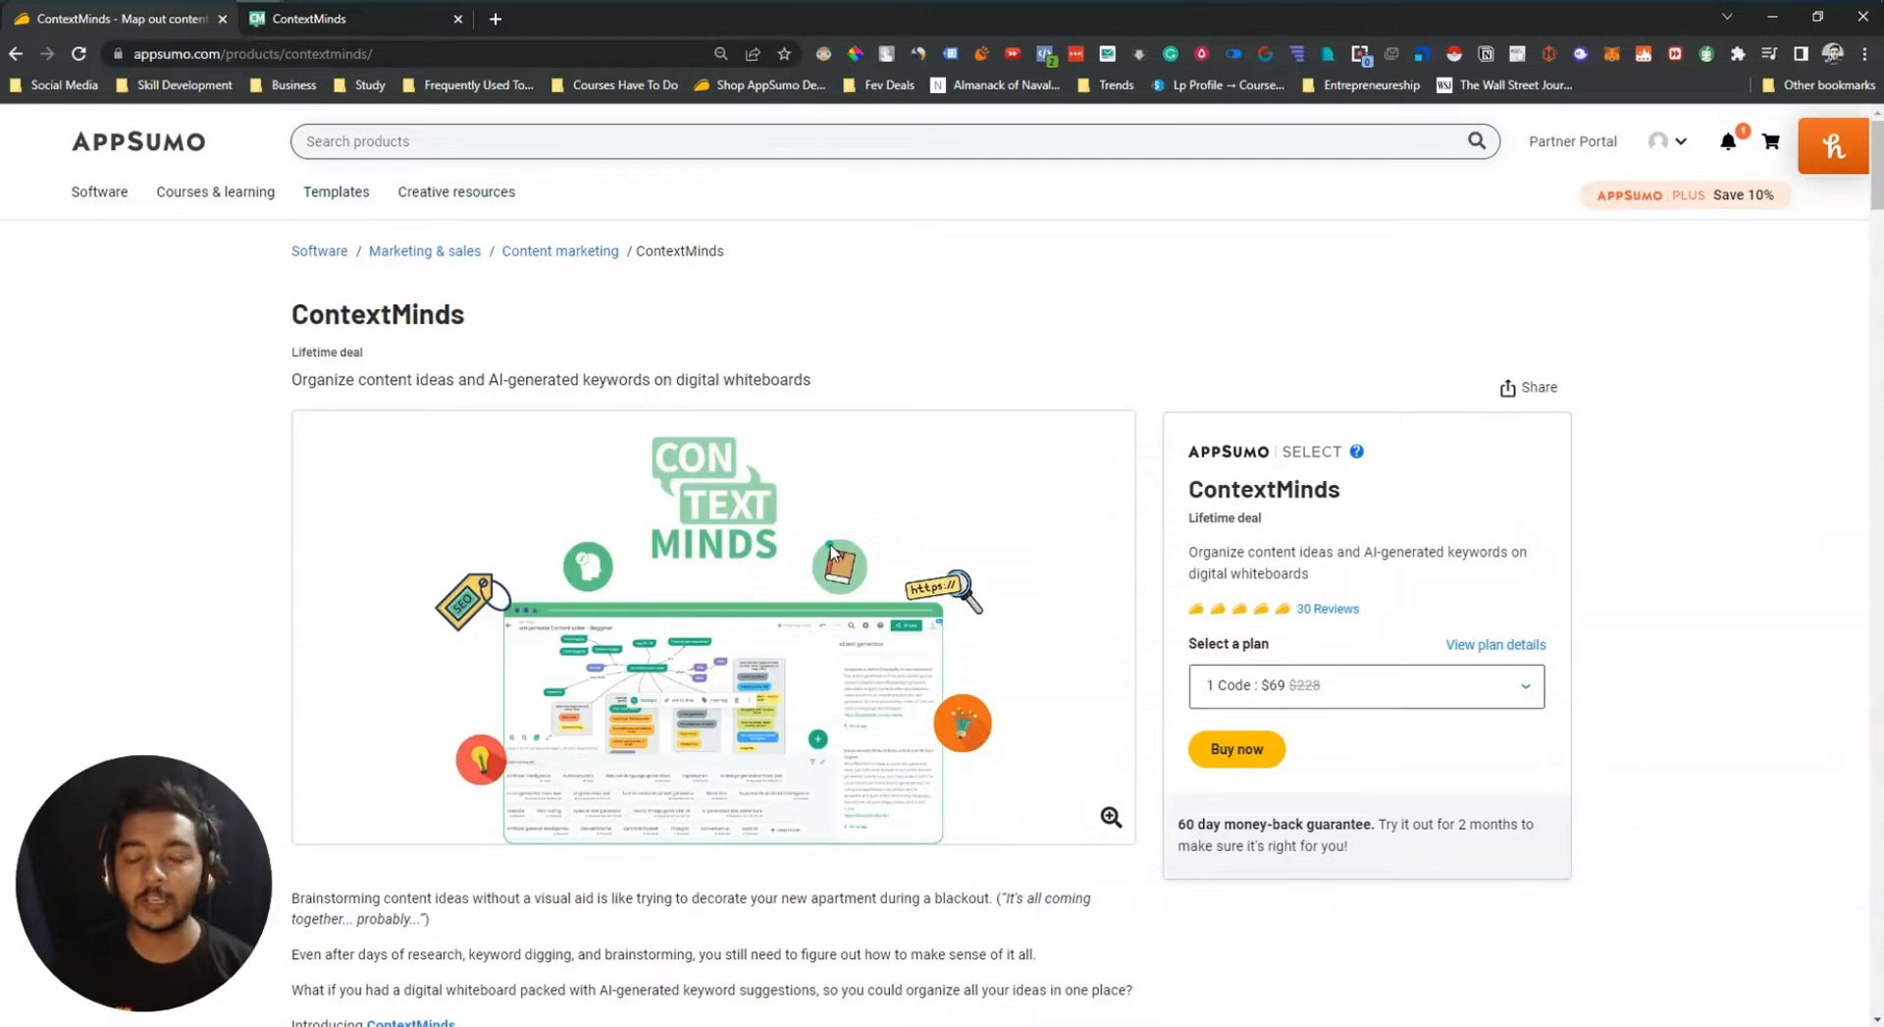
scroll(831, 552, "down", 7)
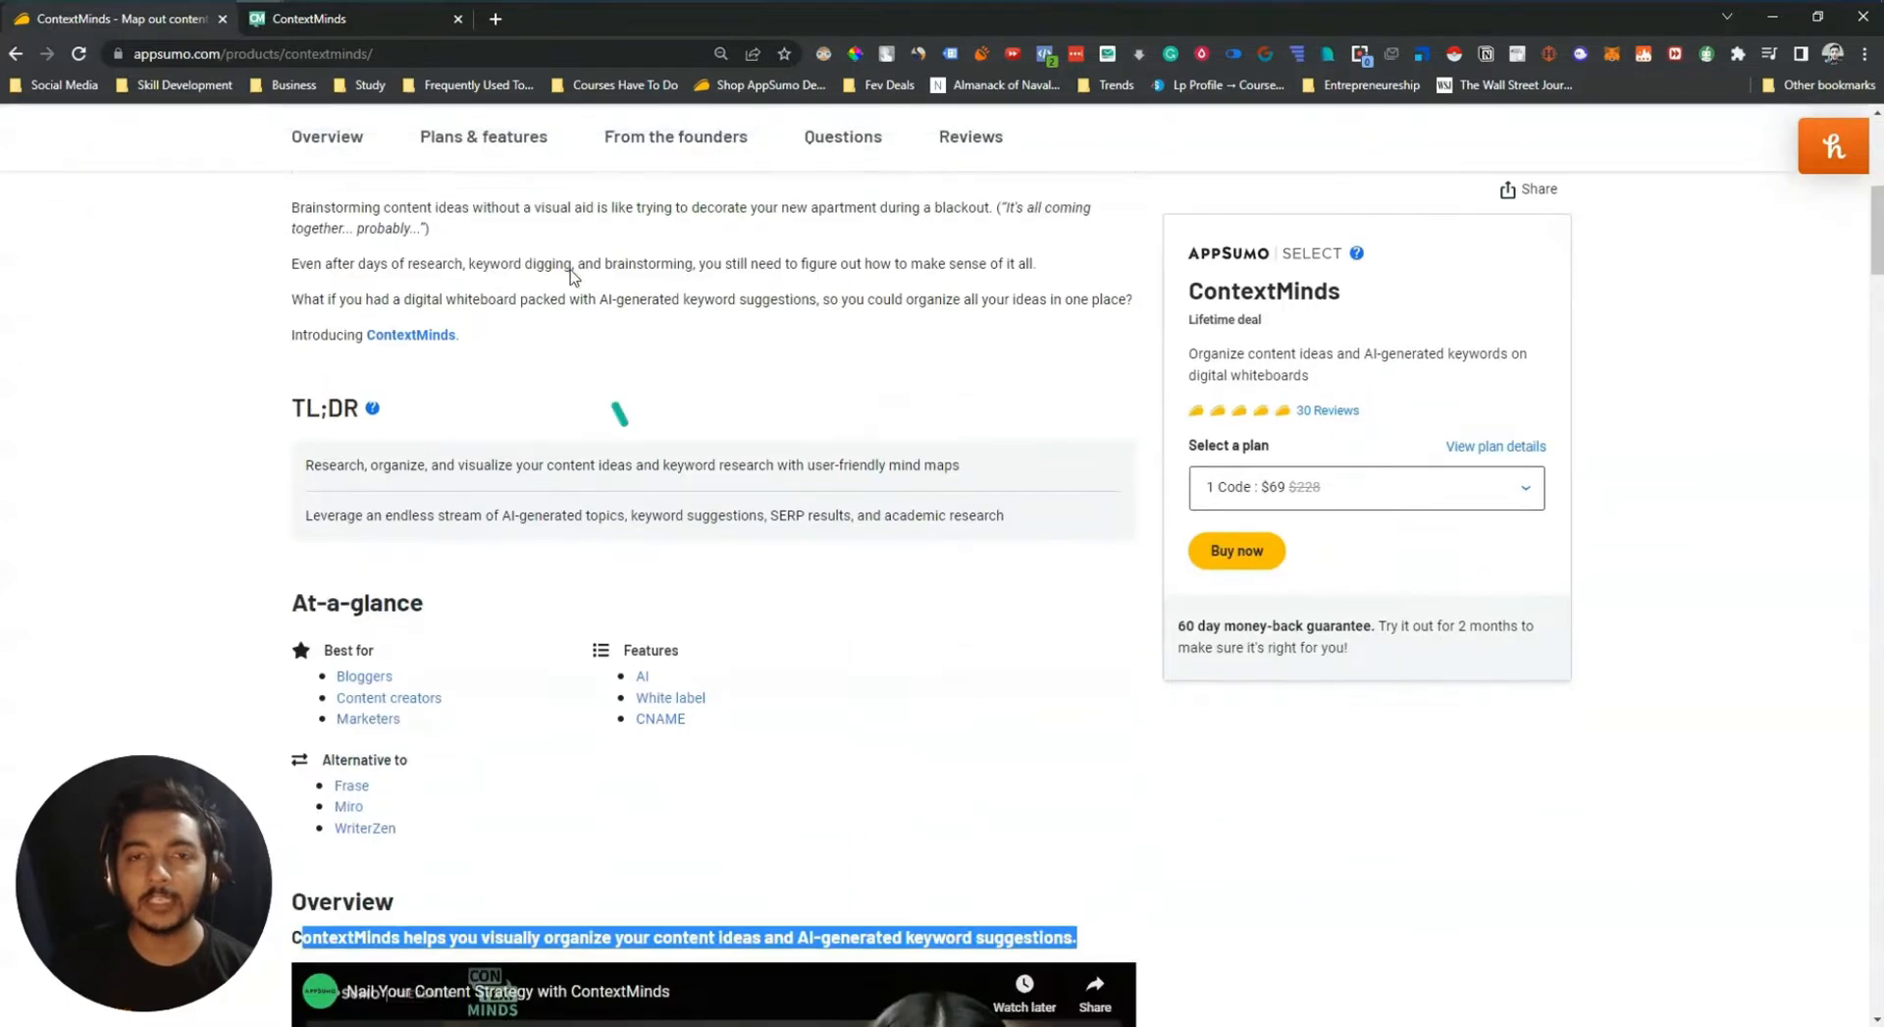
scroll(659, 408, "up", 7)
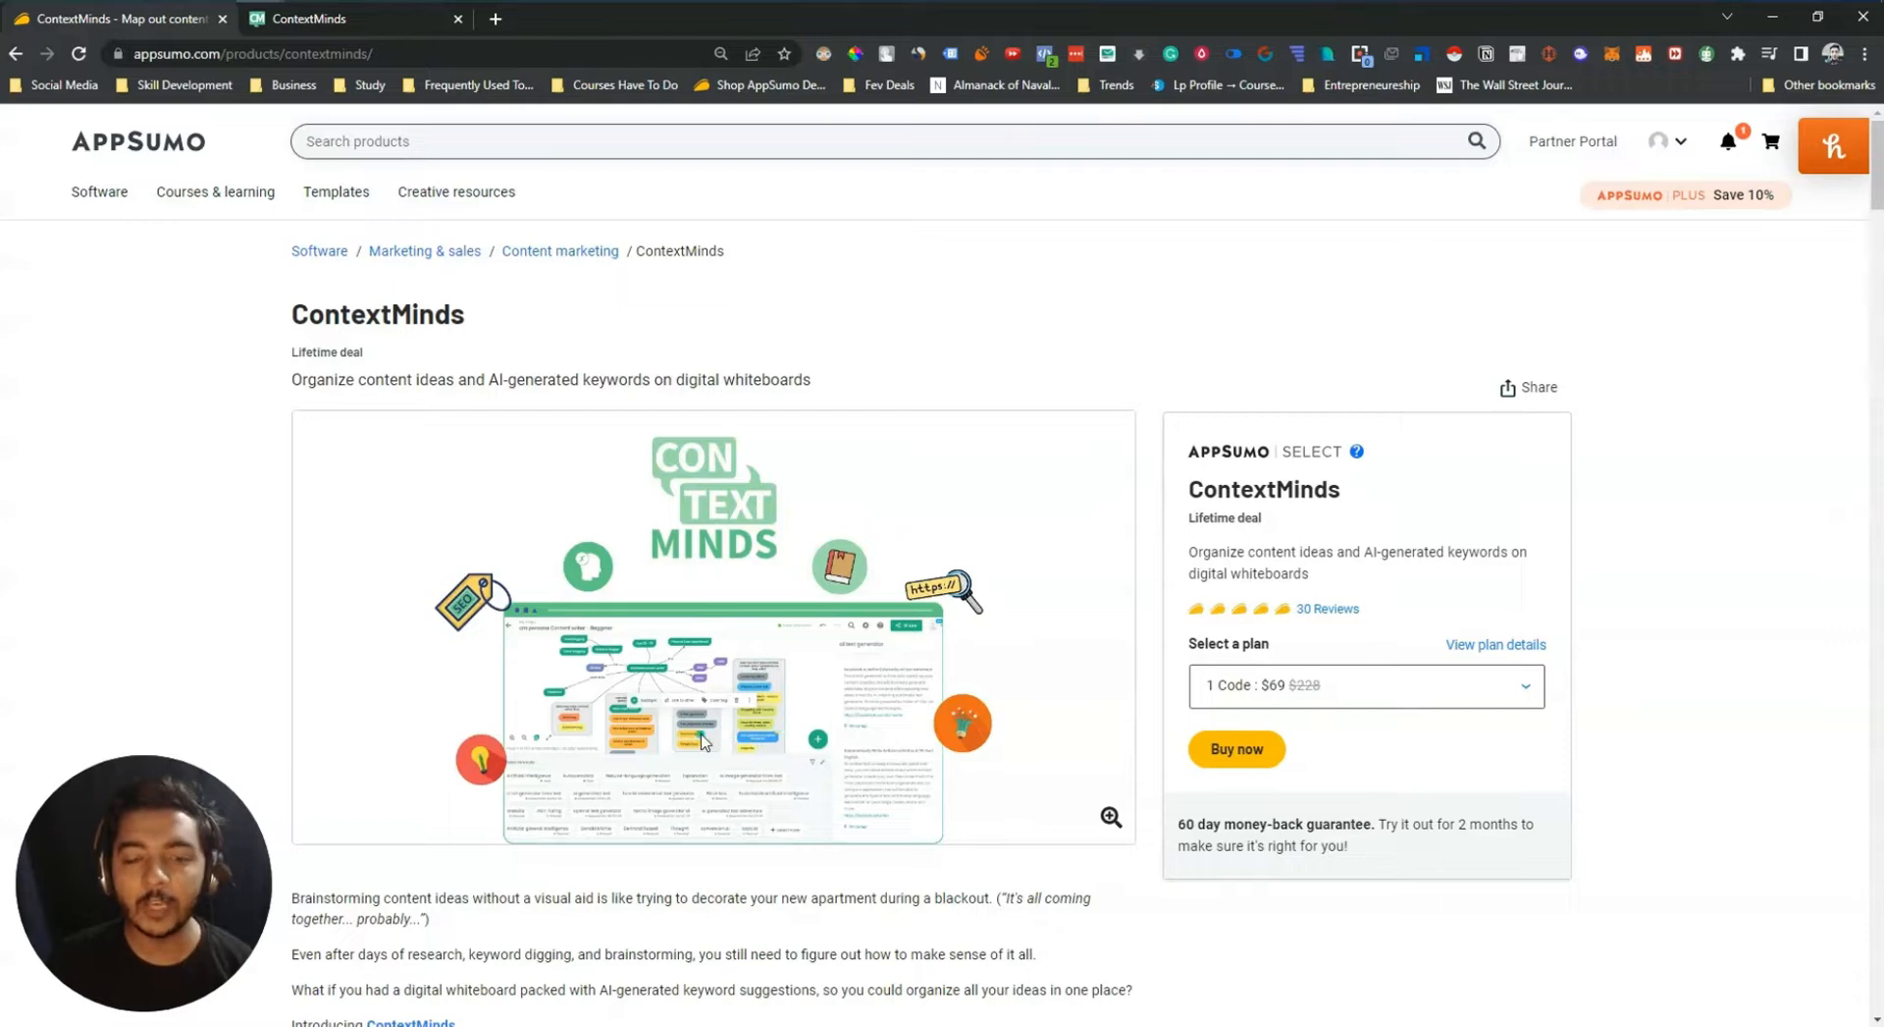
scroll(702, 743, "down", 12)
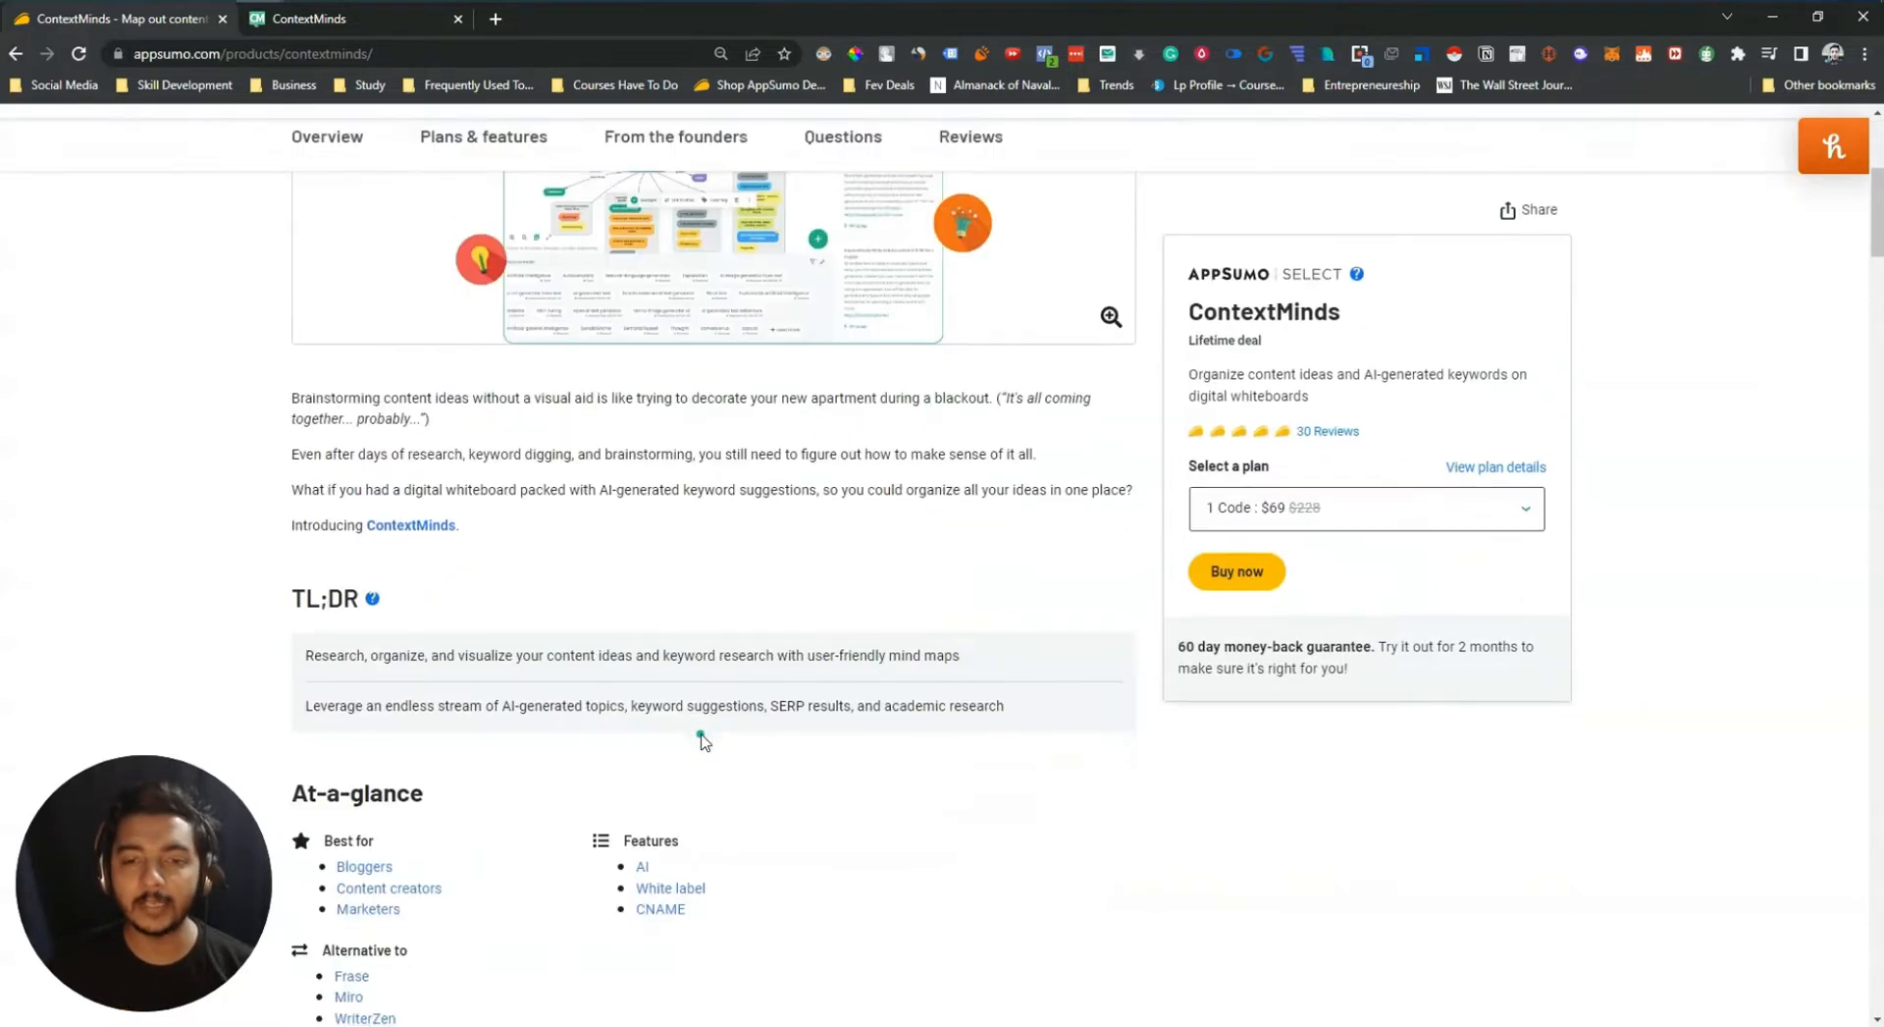
Go to the Plans & features section and show the Multiple plan's offer for 5 codes
left_click(479, 136)
scroll(589, 441, "down", 4)
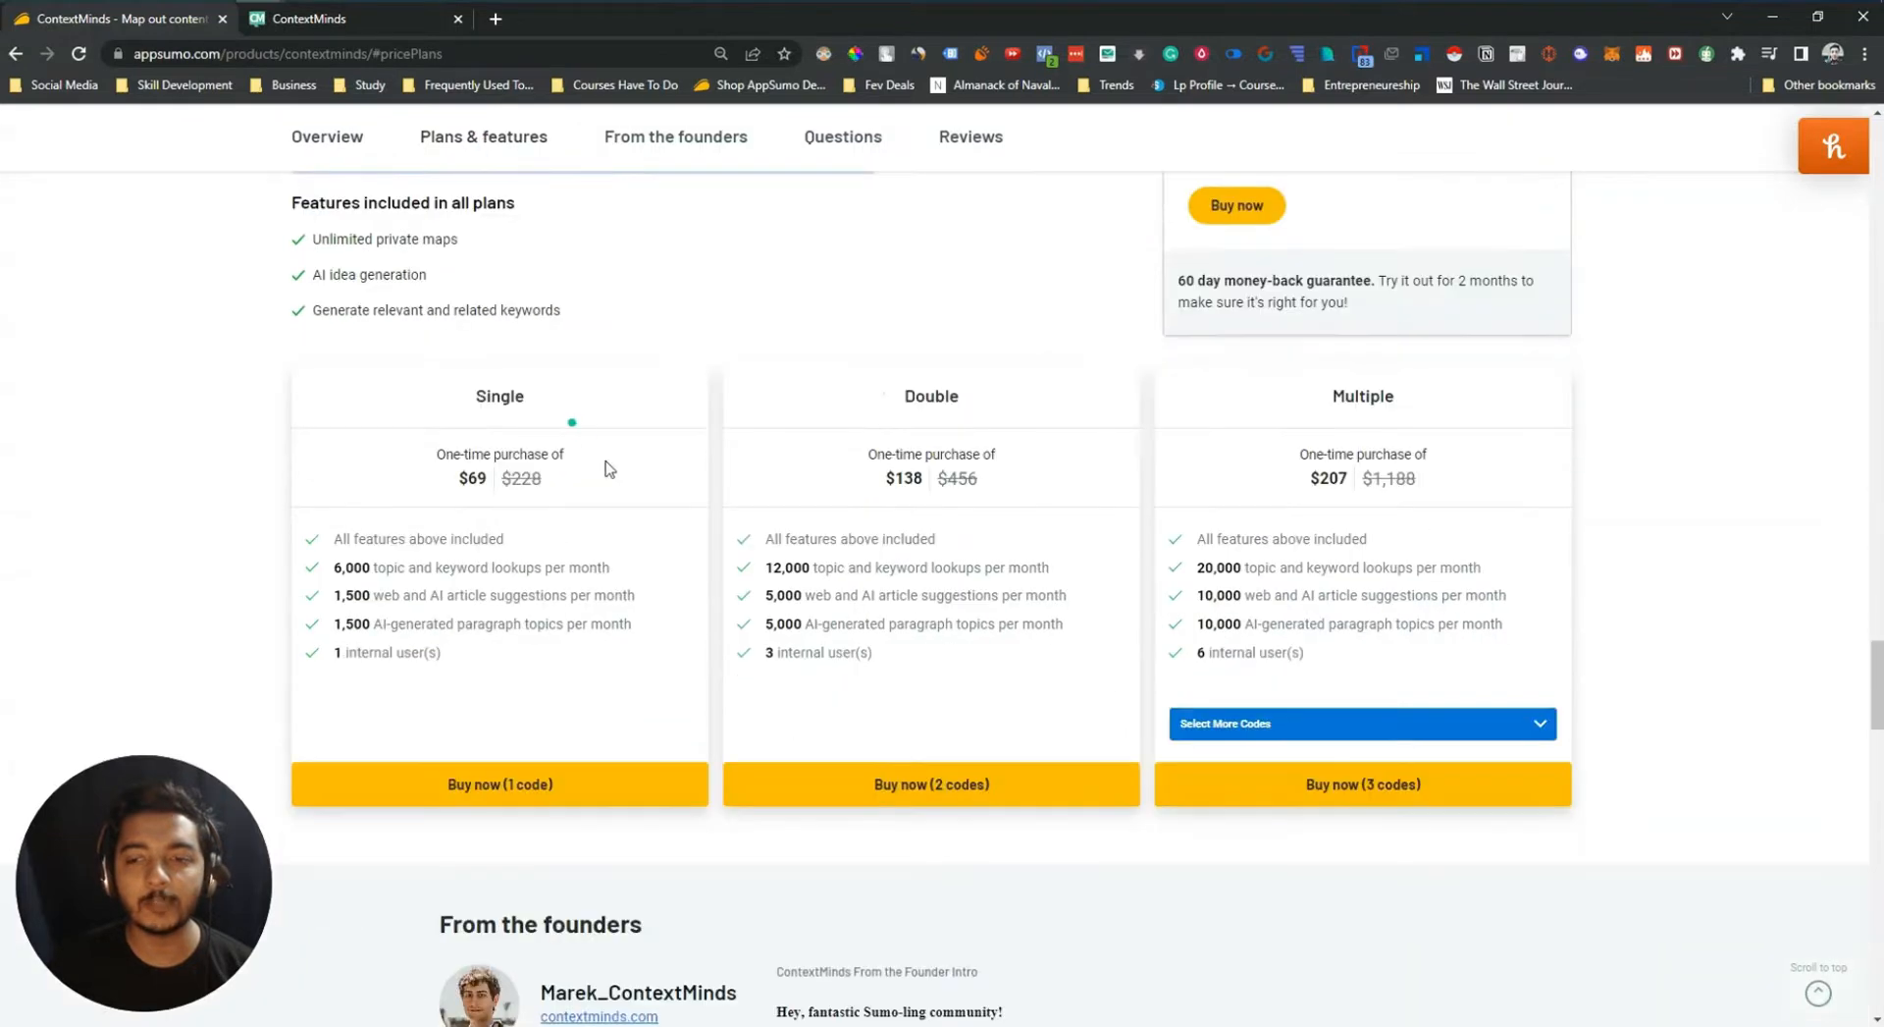
left_click(1253, 724)
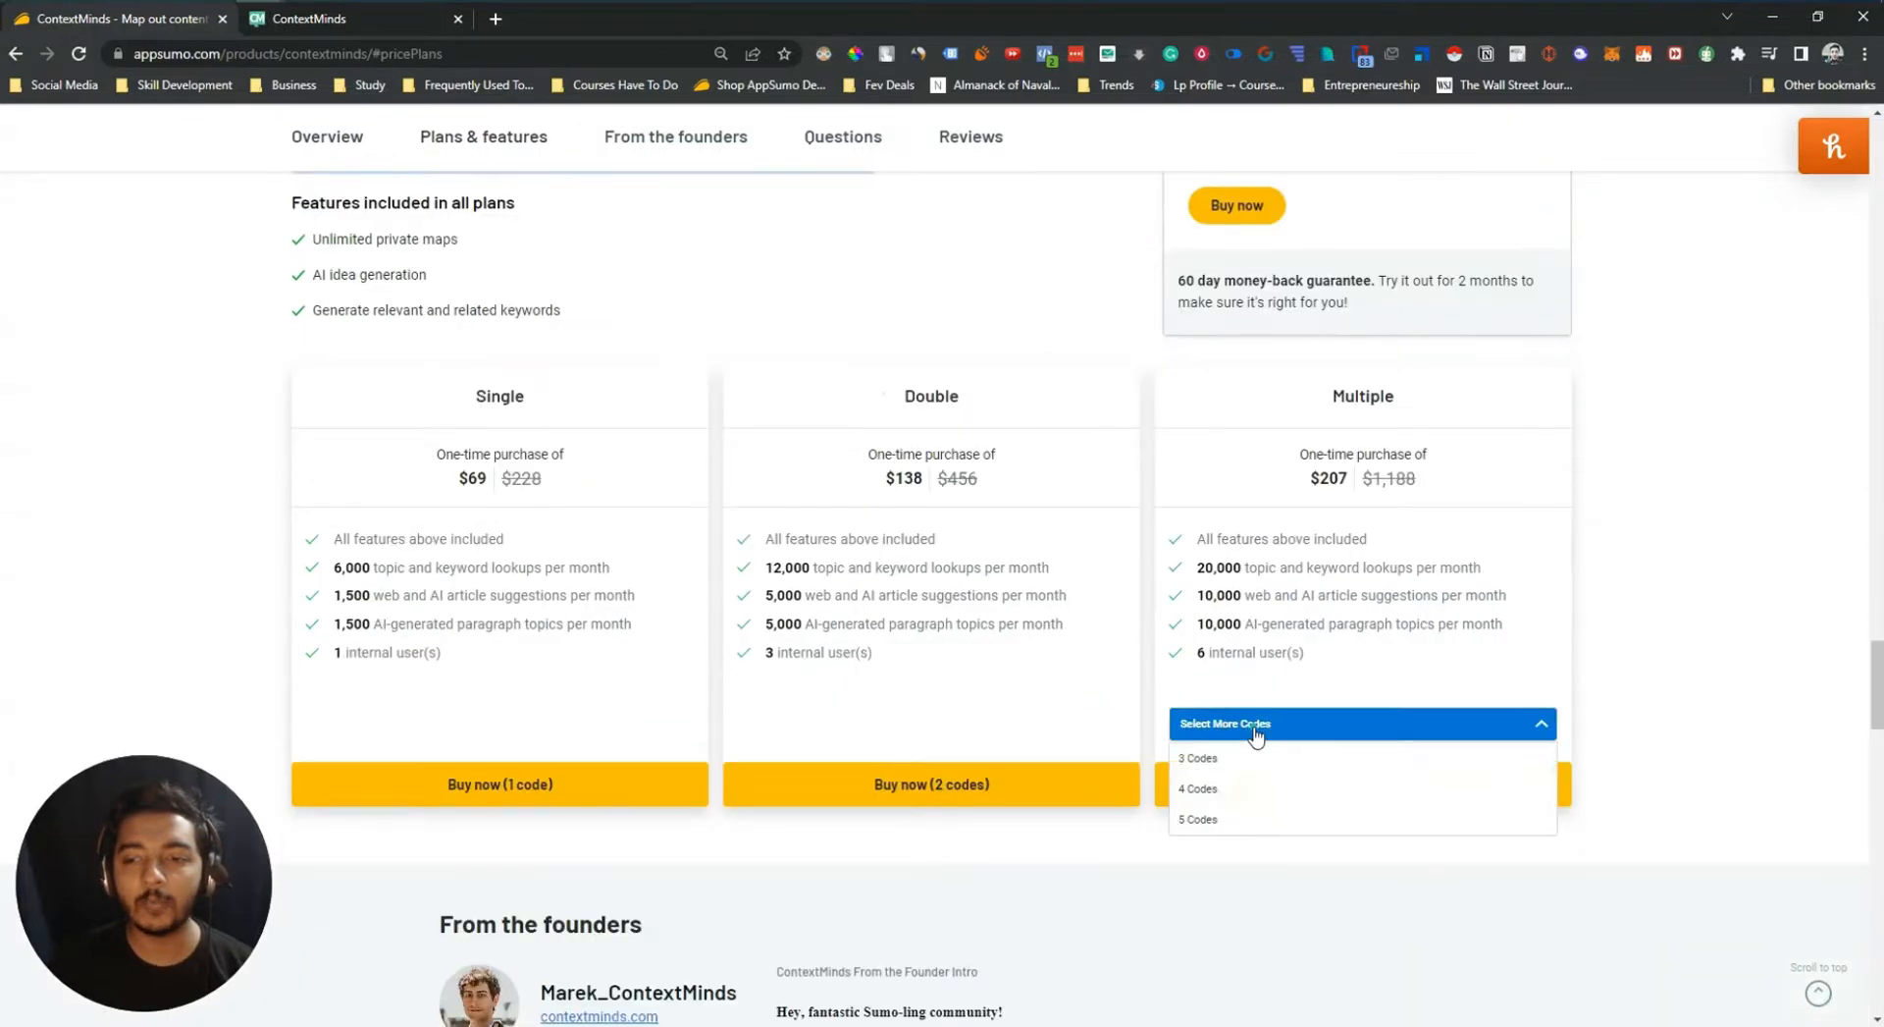
left_click(1244, 820)
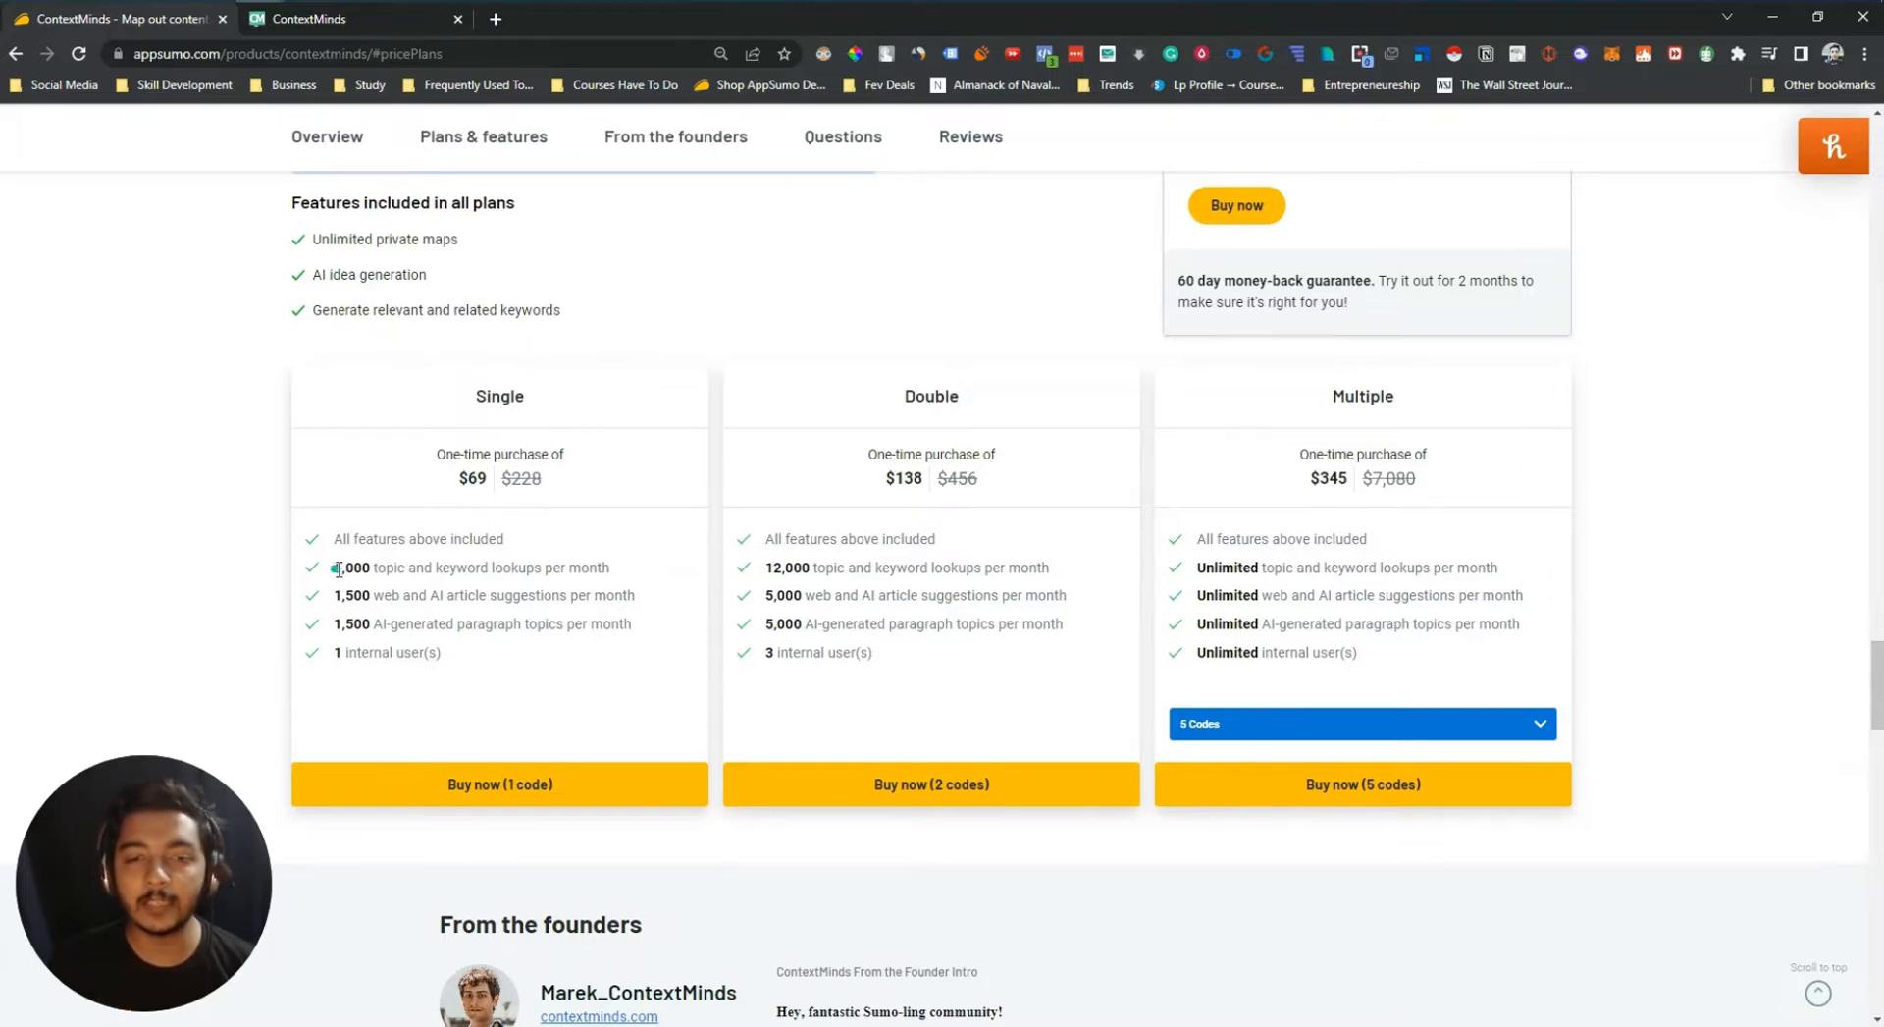
Examine the Single plan's monthly limits for keyword lookups, article suggestions and paragraph topics, and its internal user allowance
left_click_drag(337, 570, 626, 572)
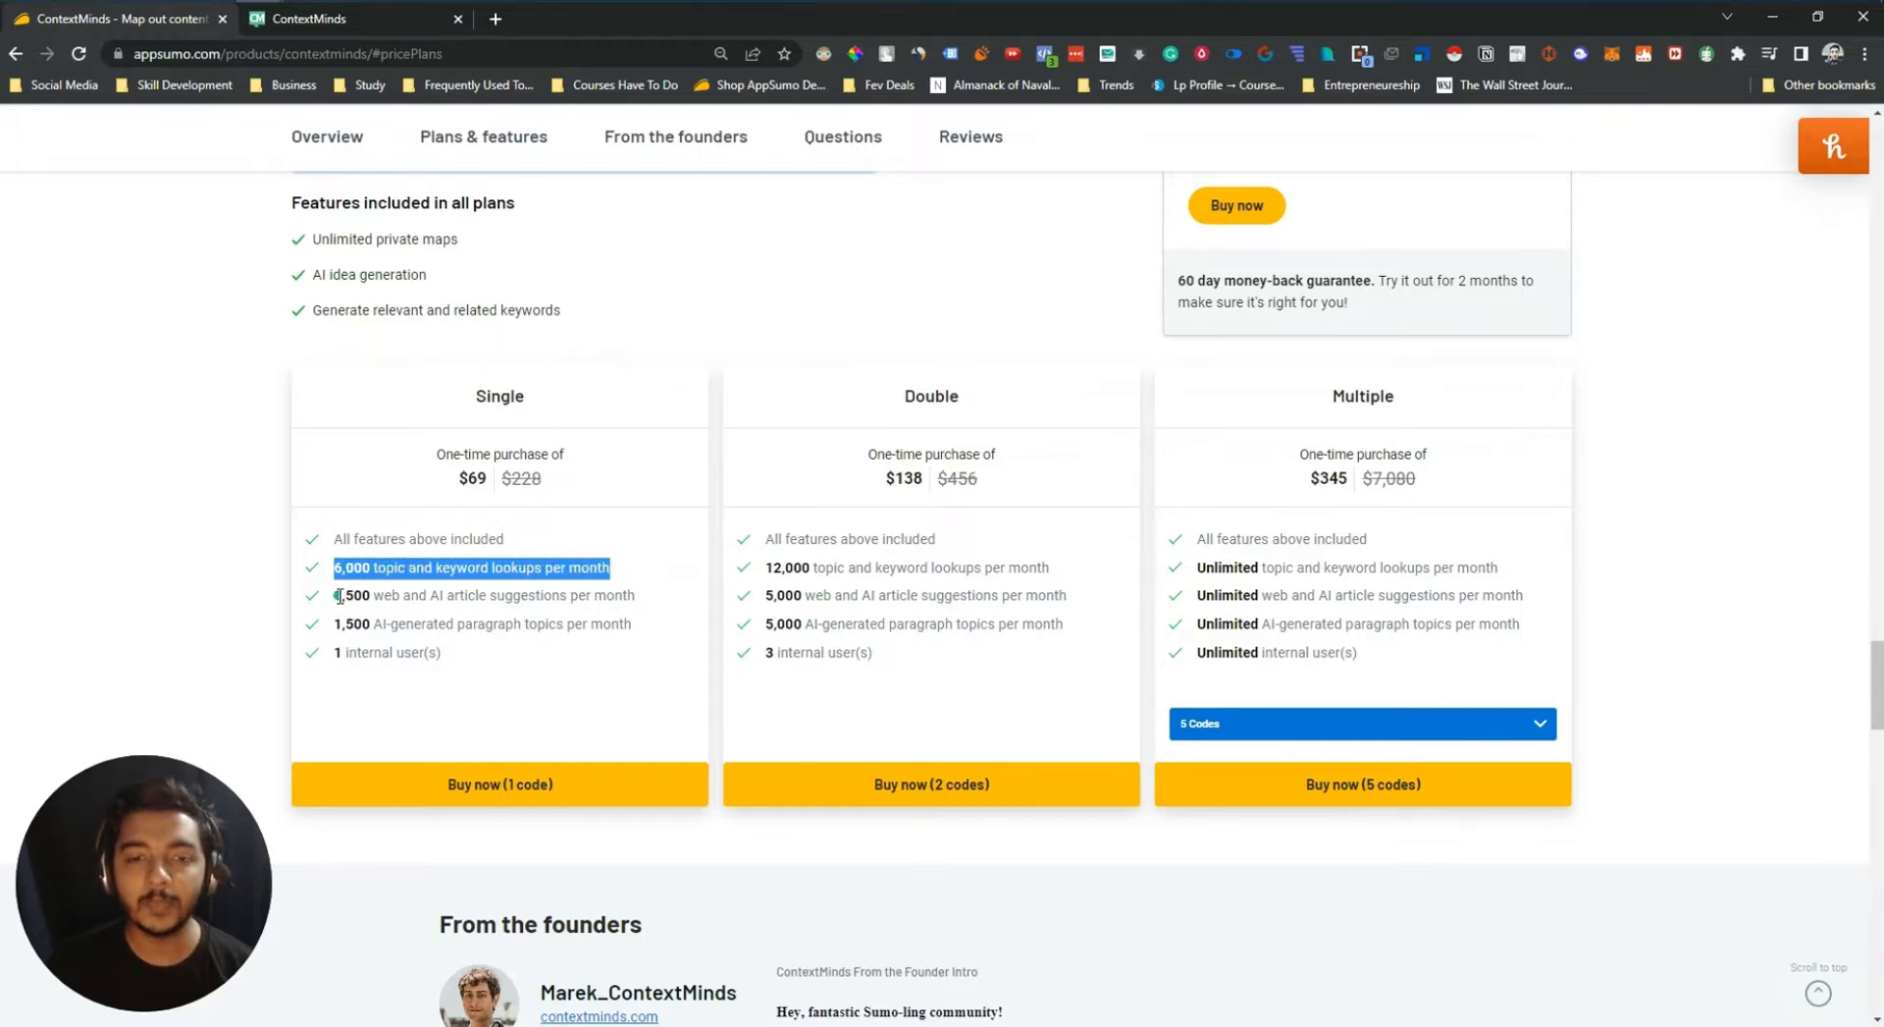
left_click_drag(340, 596, 634, 597)
left_click_drag(342, 625, 644, 633)
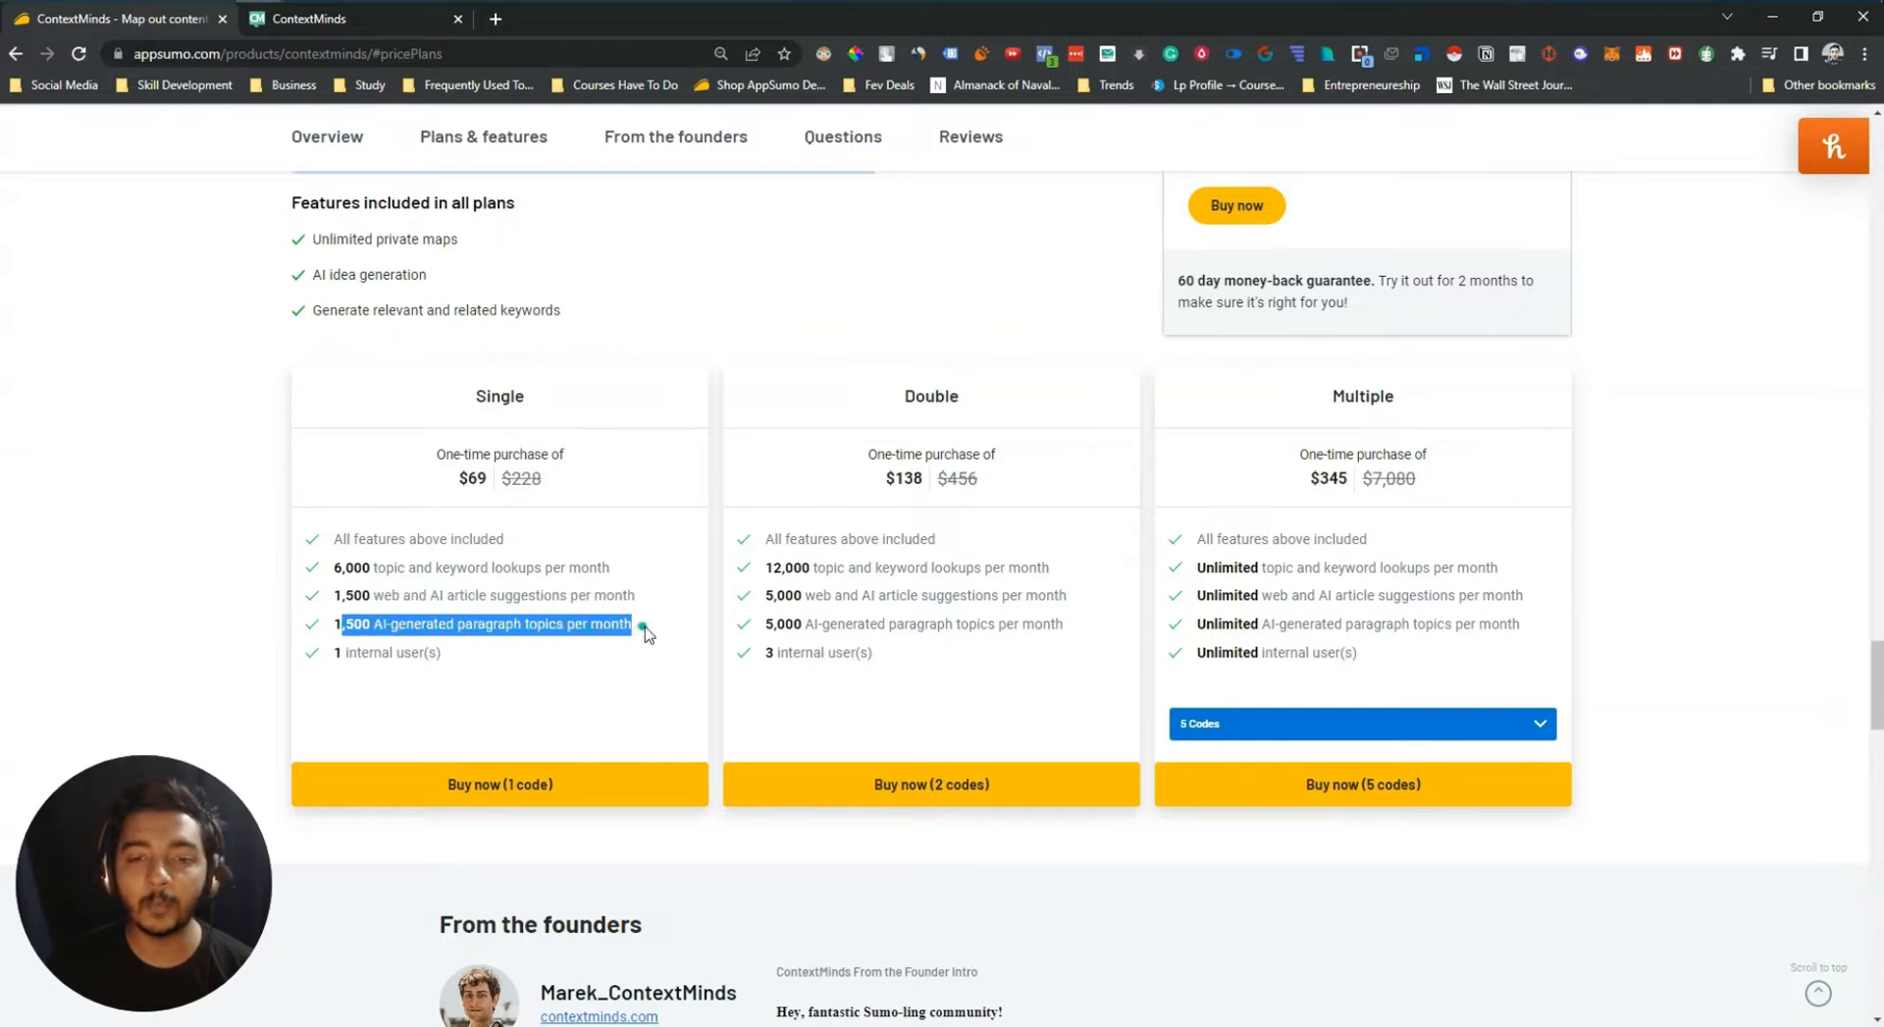
left_click_drag(329, 652, 476, 654)
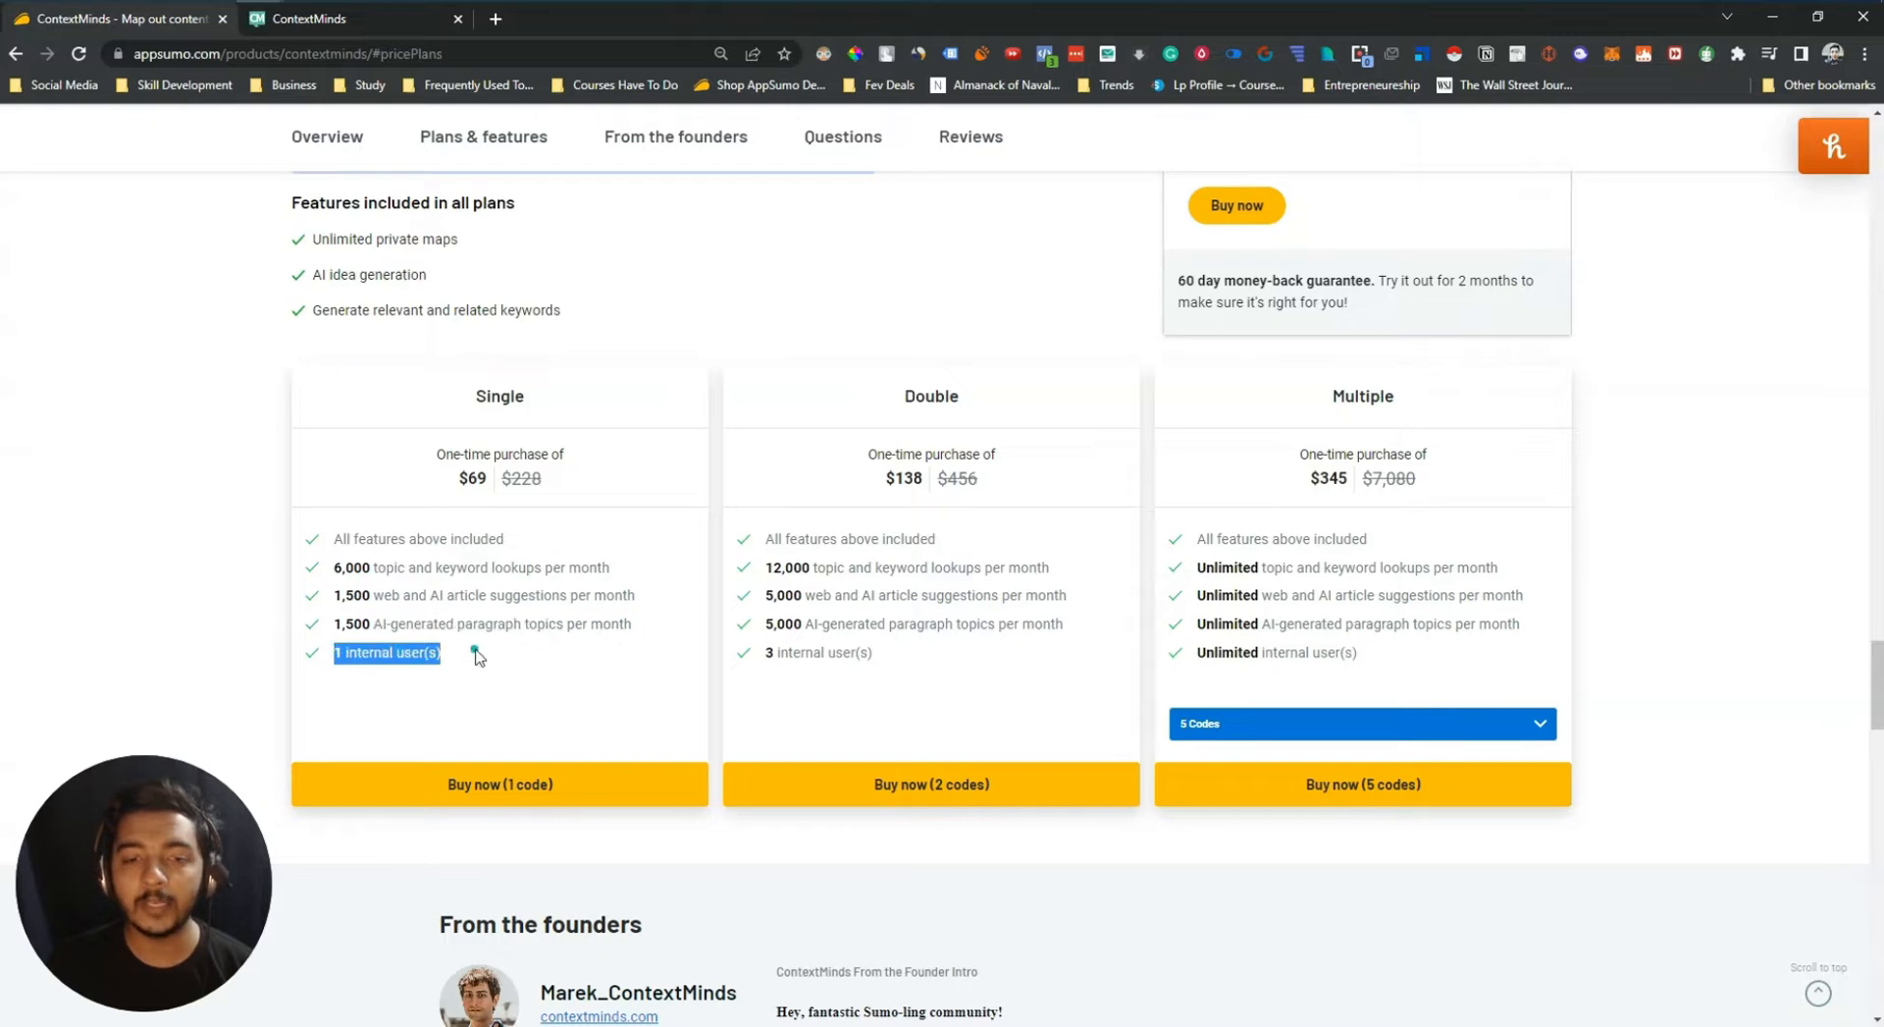
Compare the Multiple plan's 4-code and 5-code offers, ending on 5 codes, and check its one-time price
left_click(1268, 720)
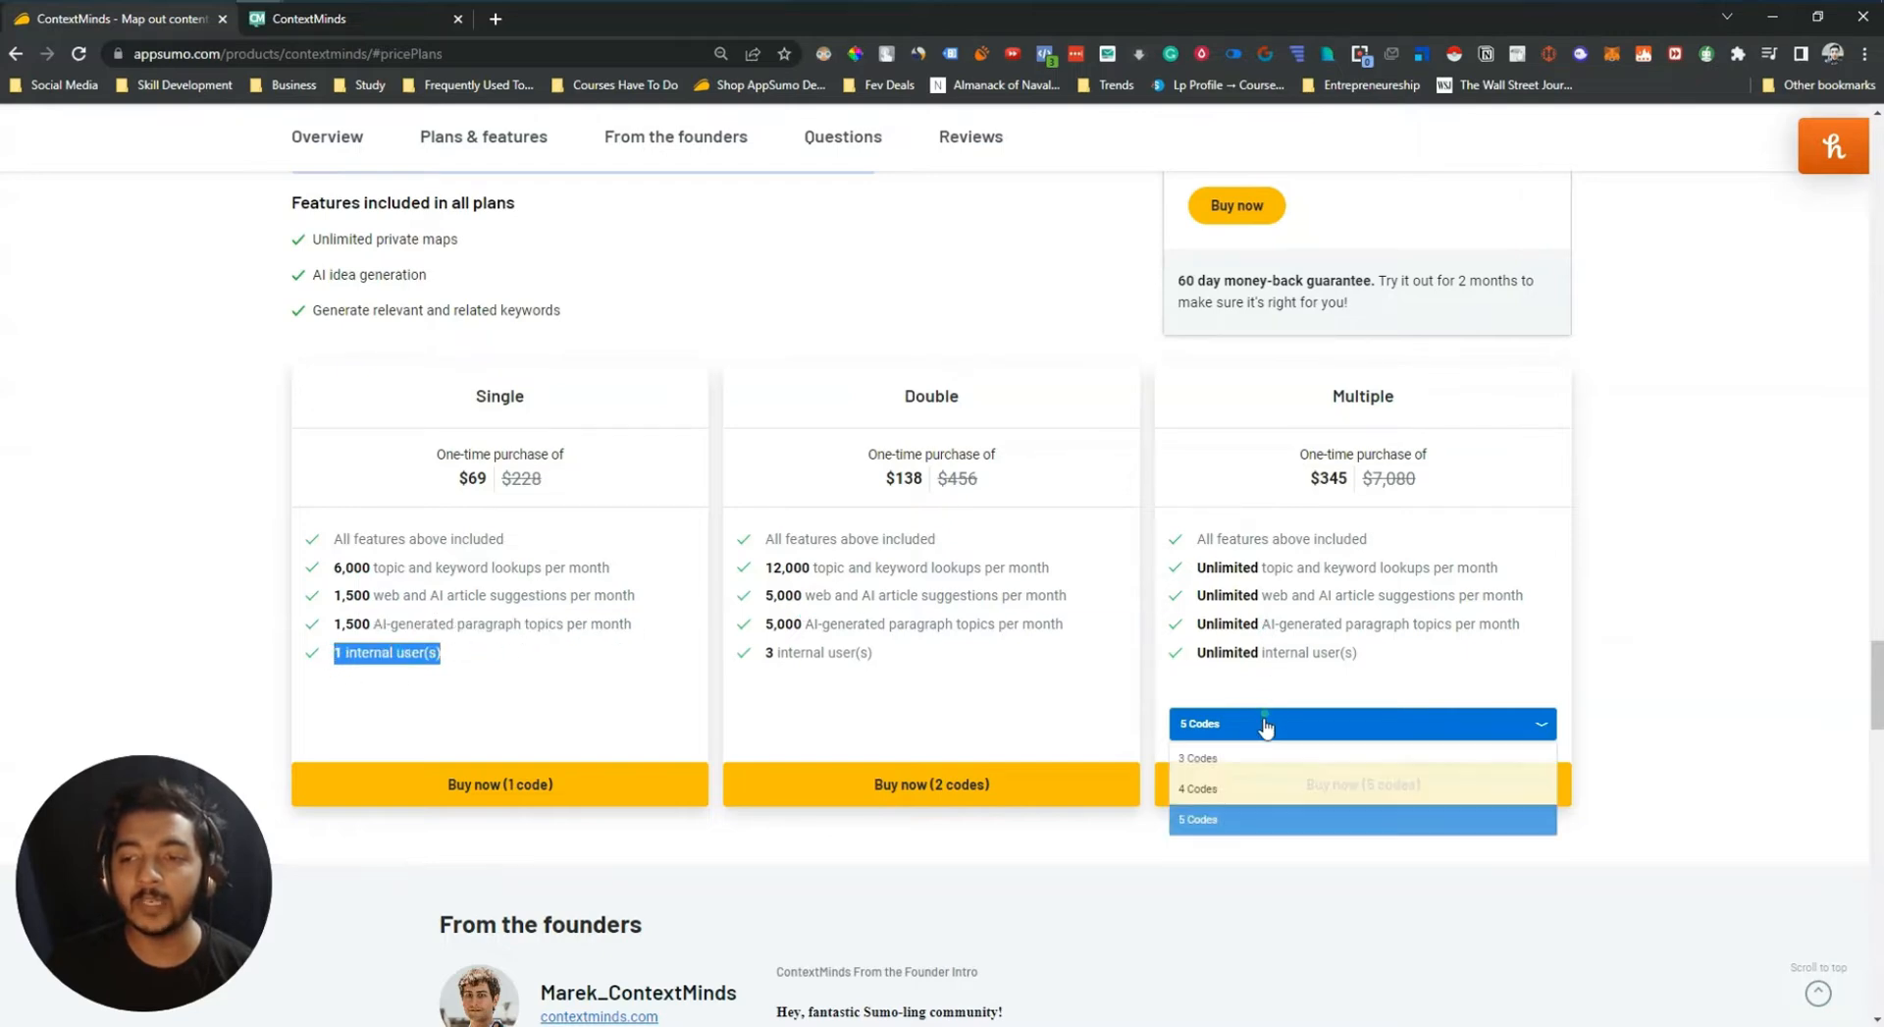
left_click(1243, 793)
left_click(1245, 729)
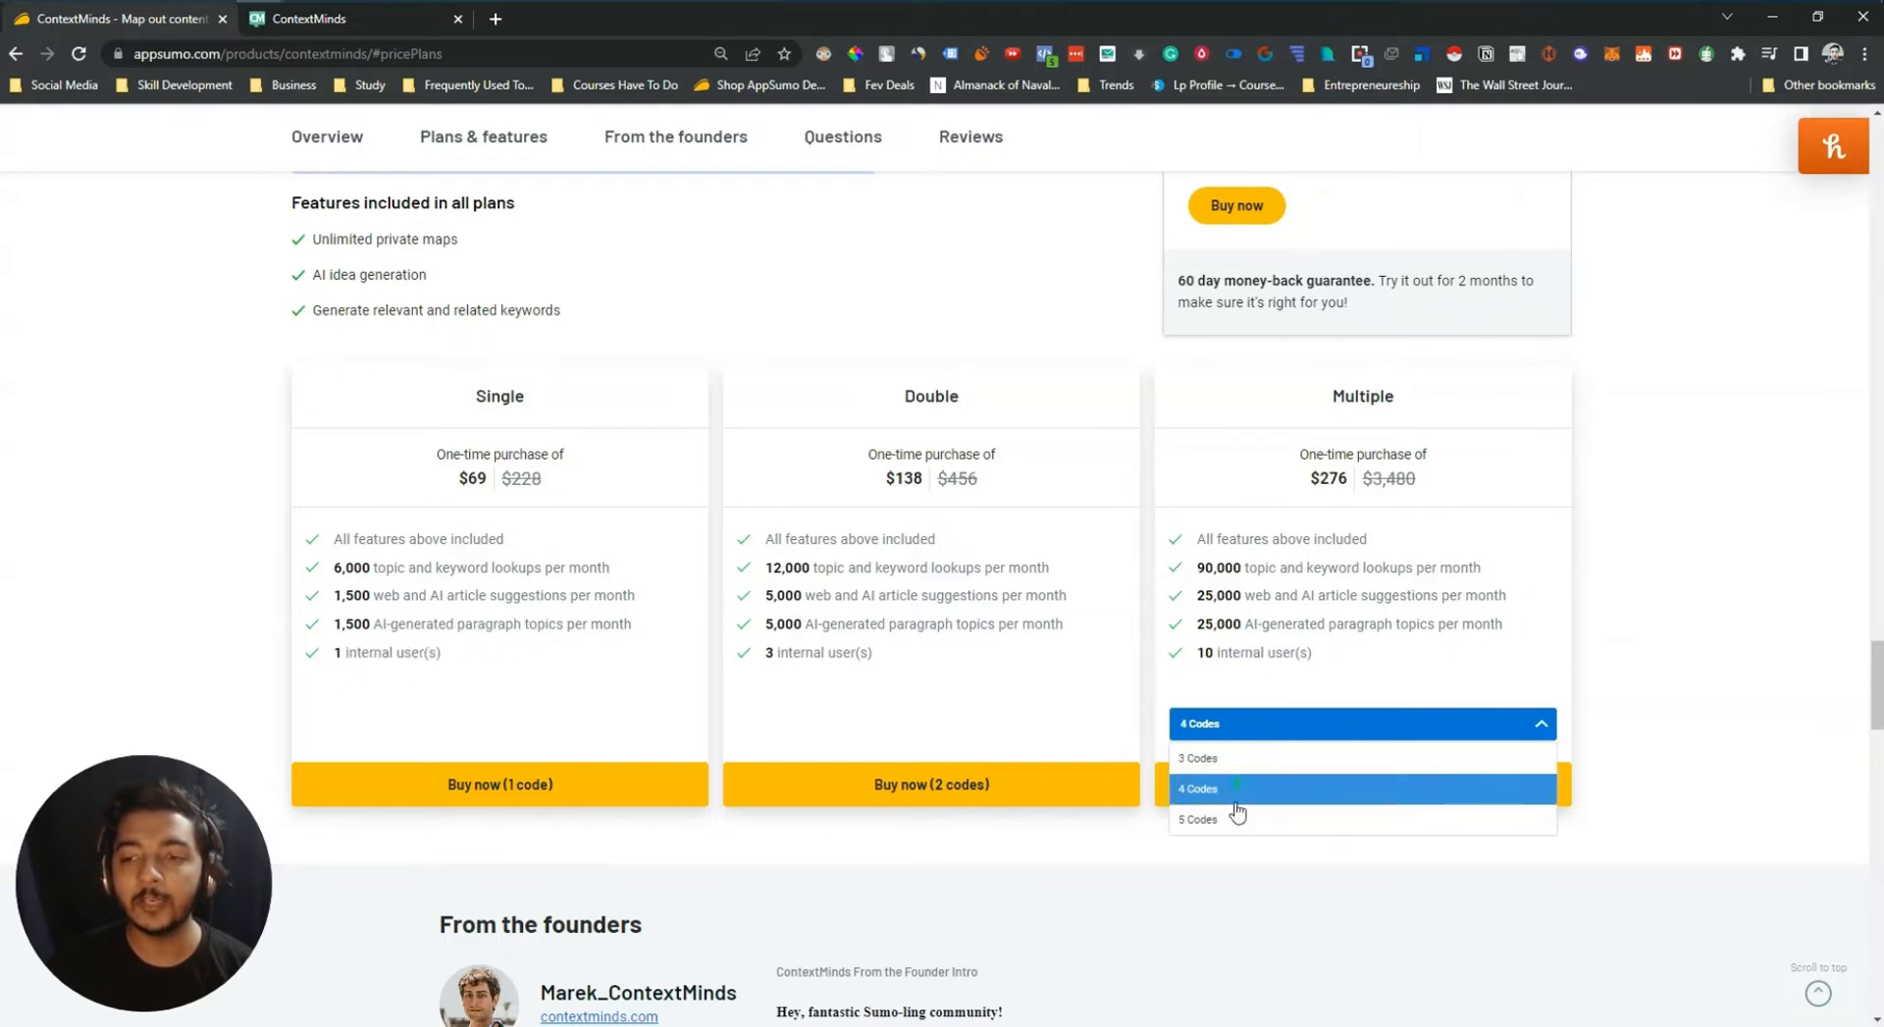
left_click(1239, 814)
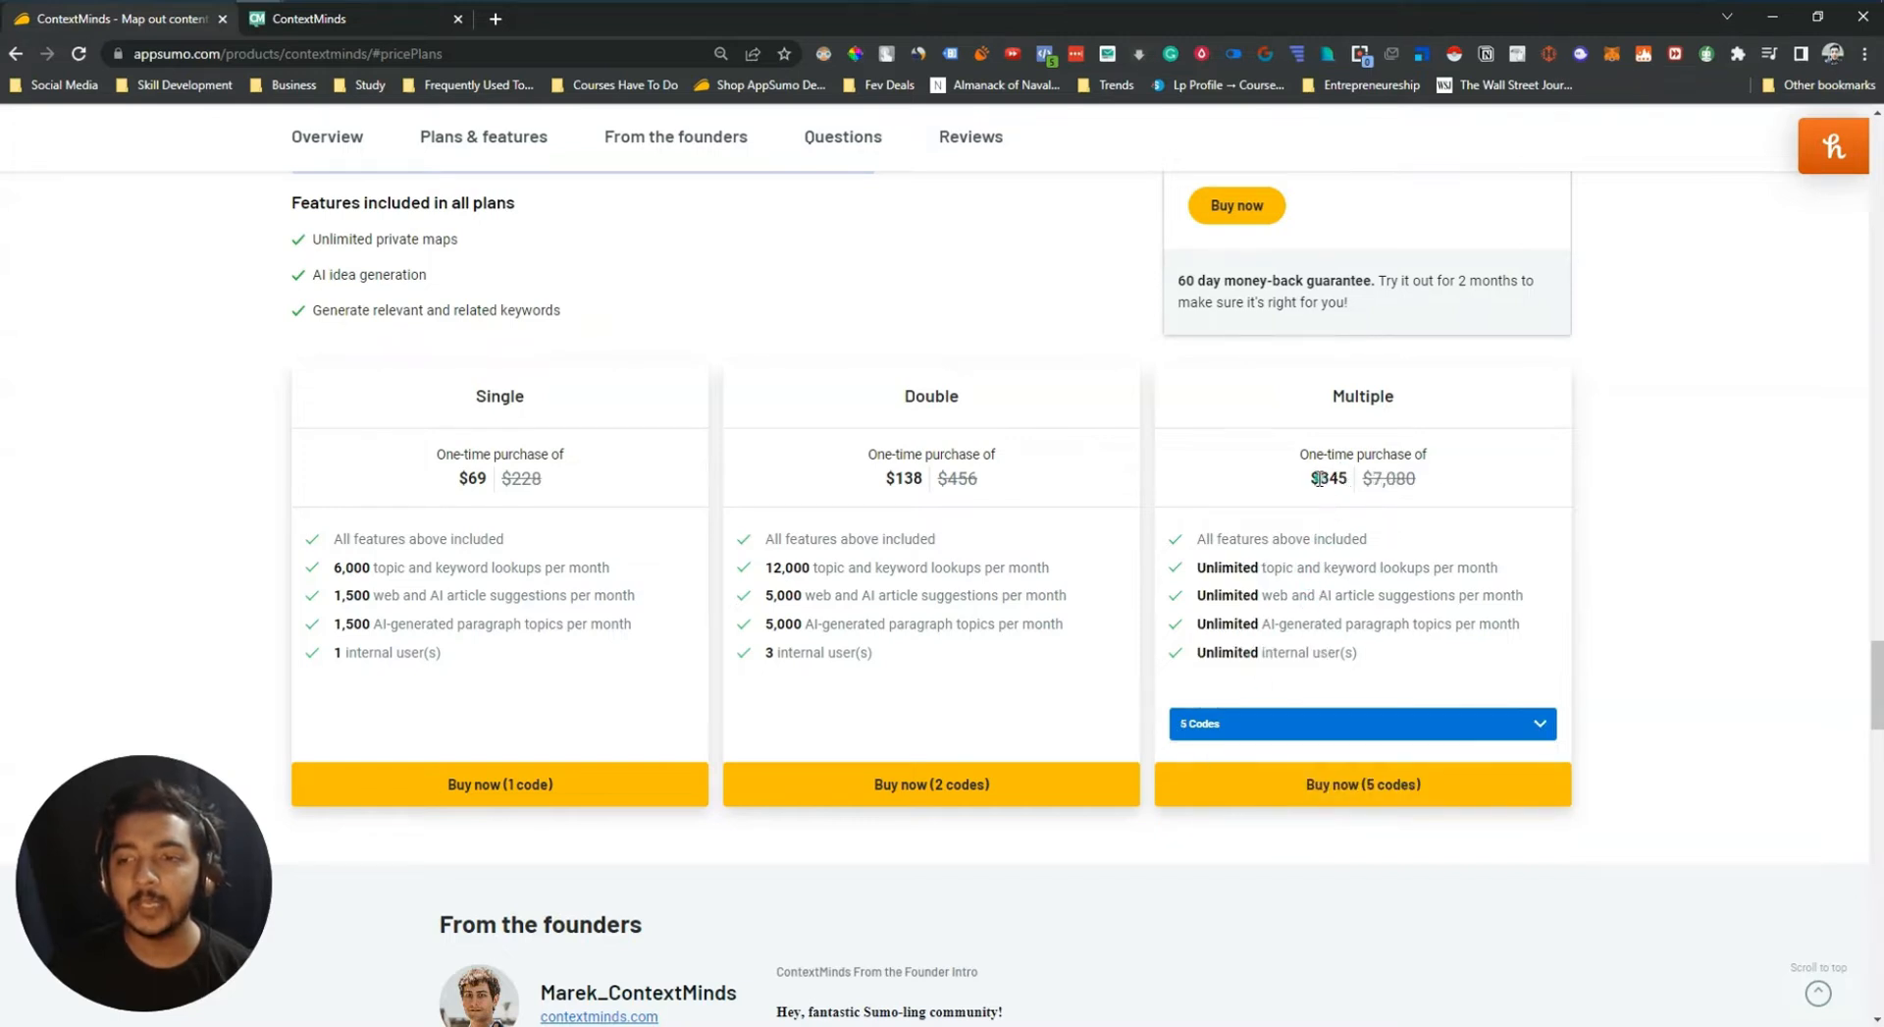
left_click_drag(1319, 478, 1345, 478)
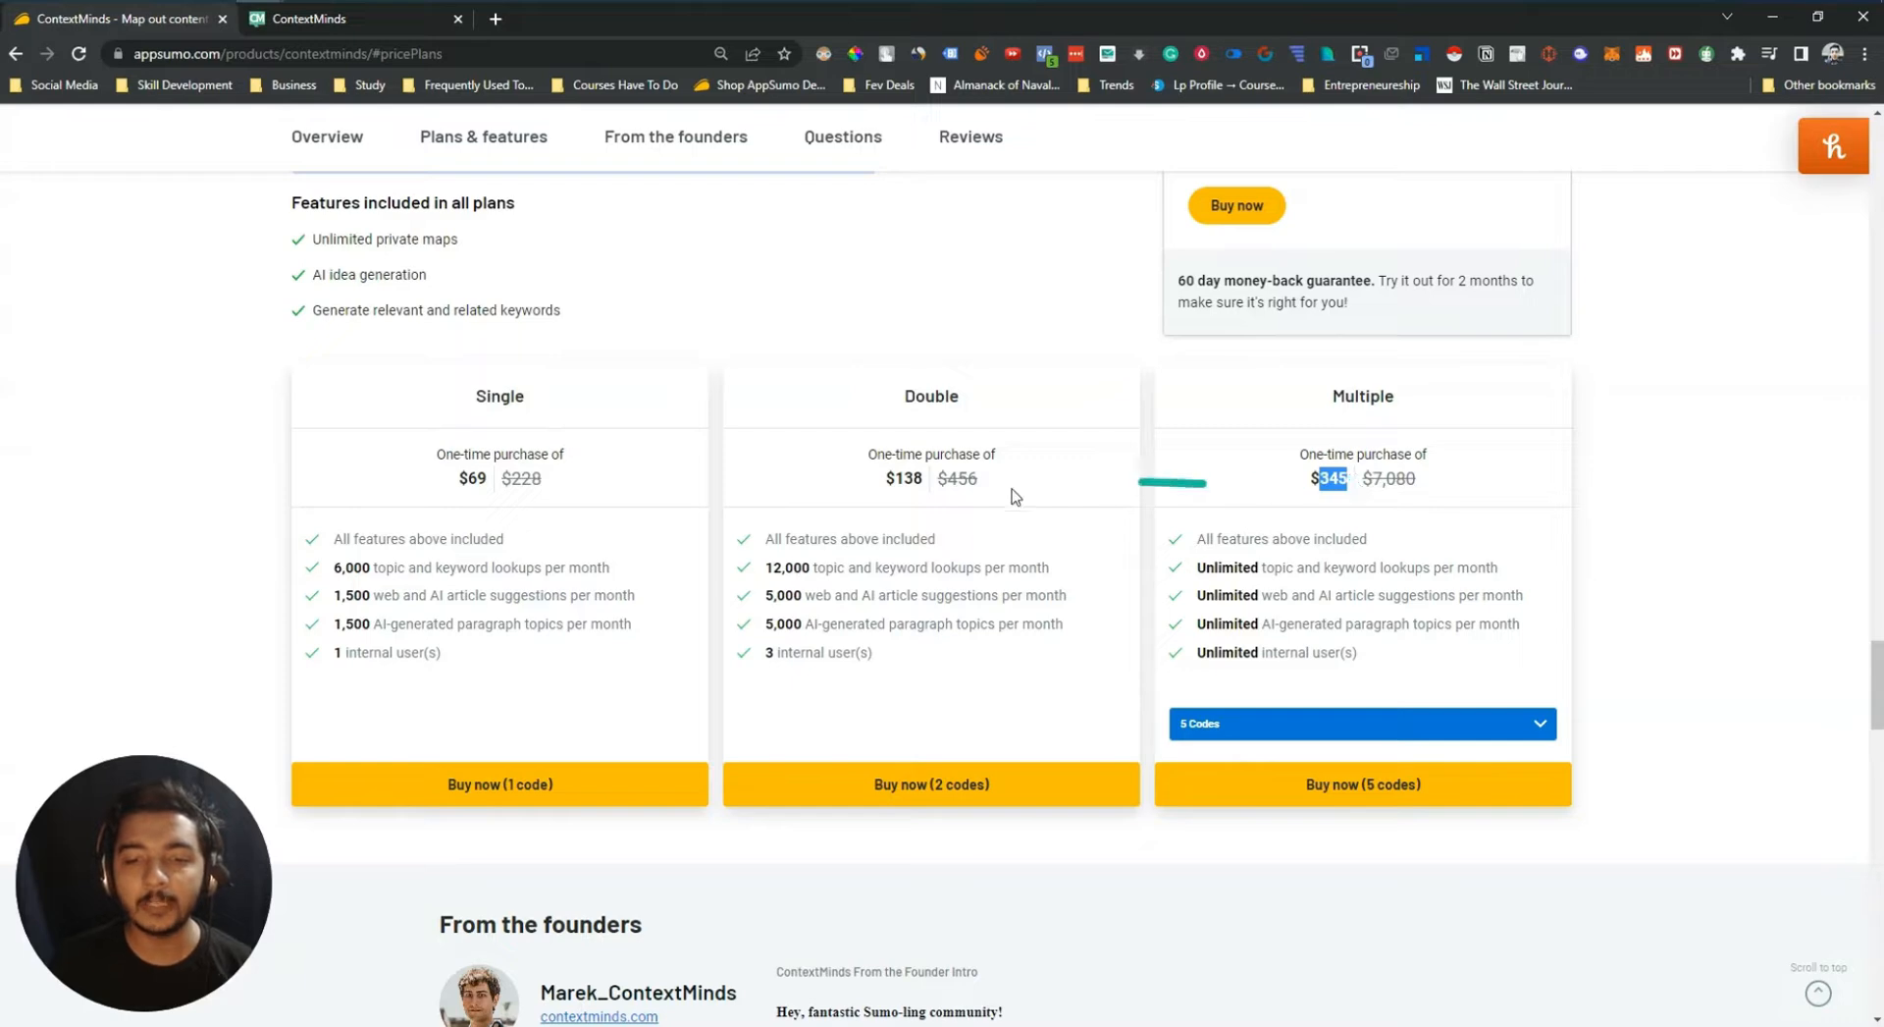
Open the ContextMinds customer reviews and read through them and the creator's replies, then return to the start of the product page
middle_click(613, 639)
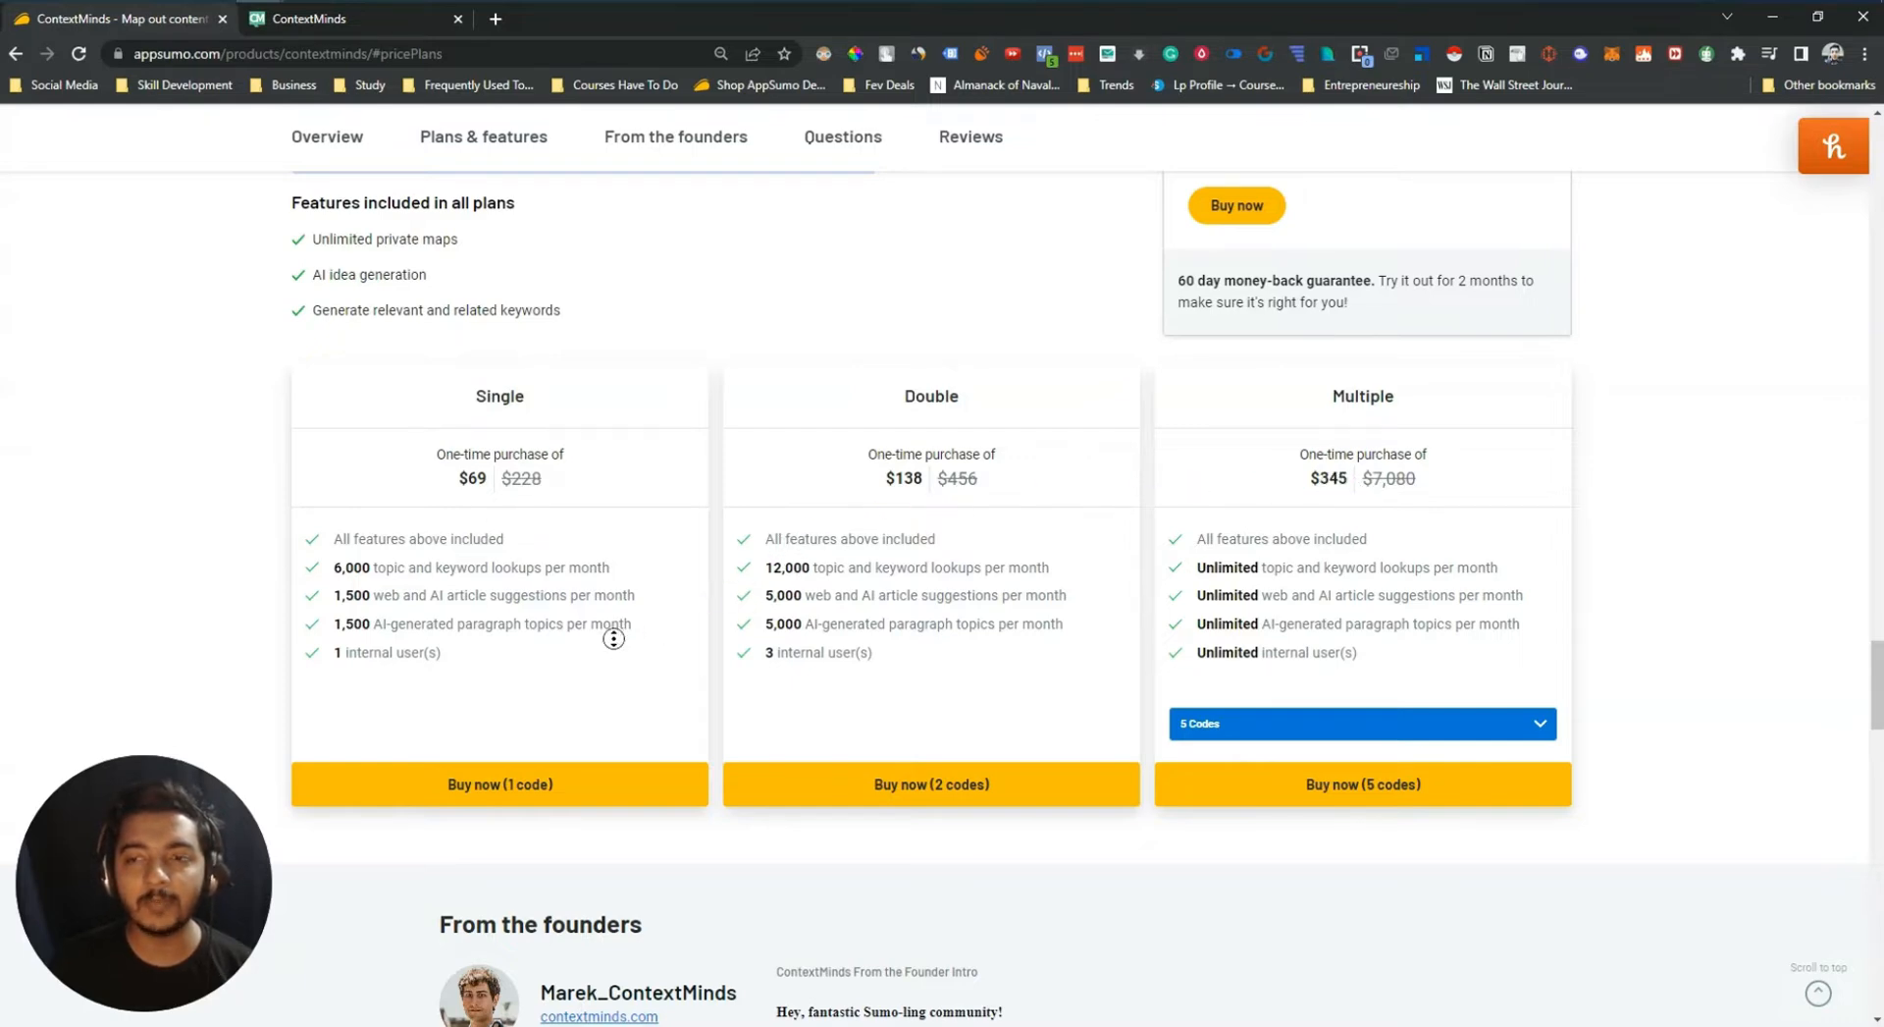
scroll(613, 639, "up", 12)
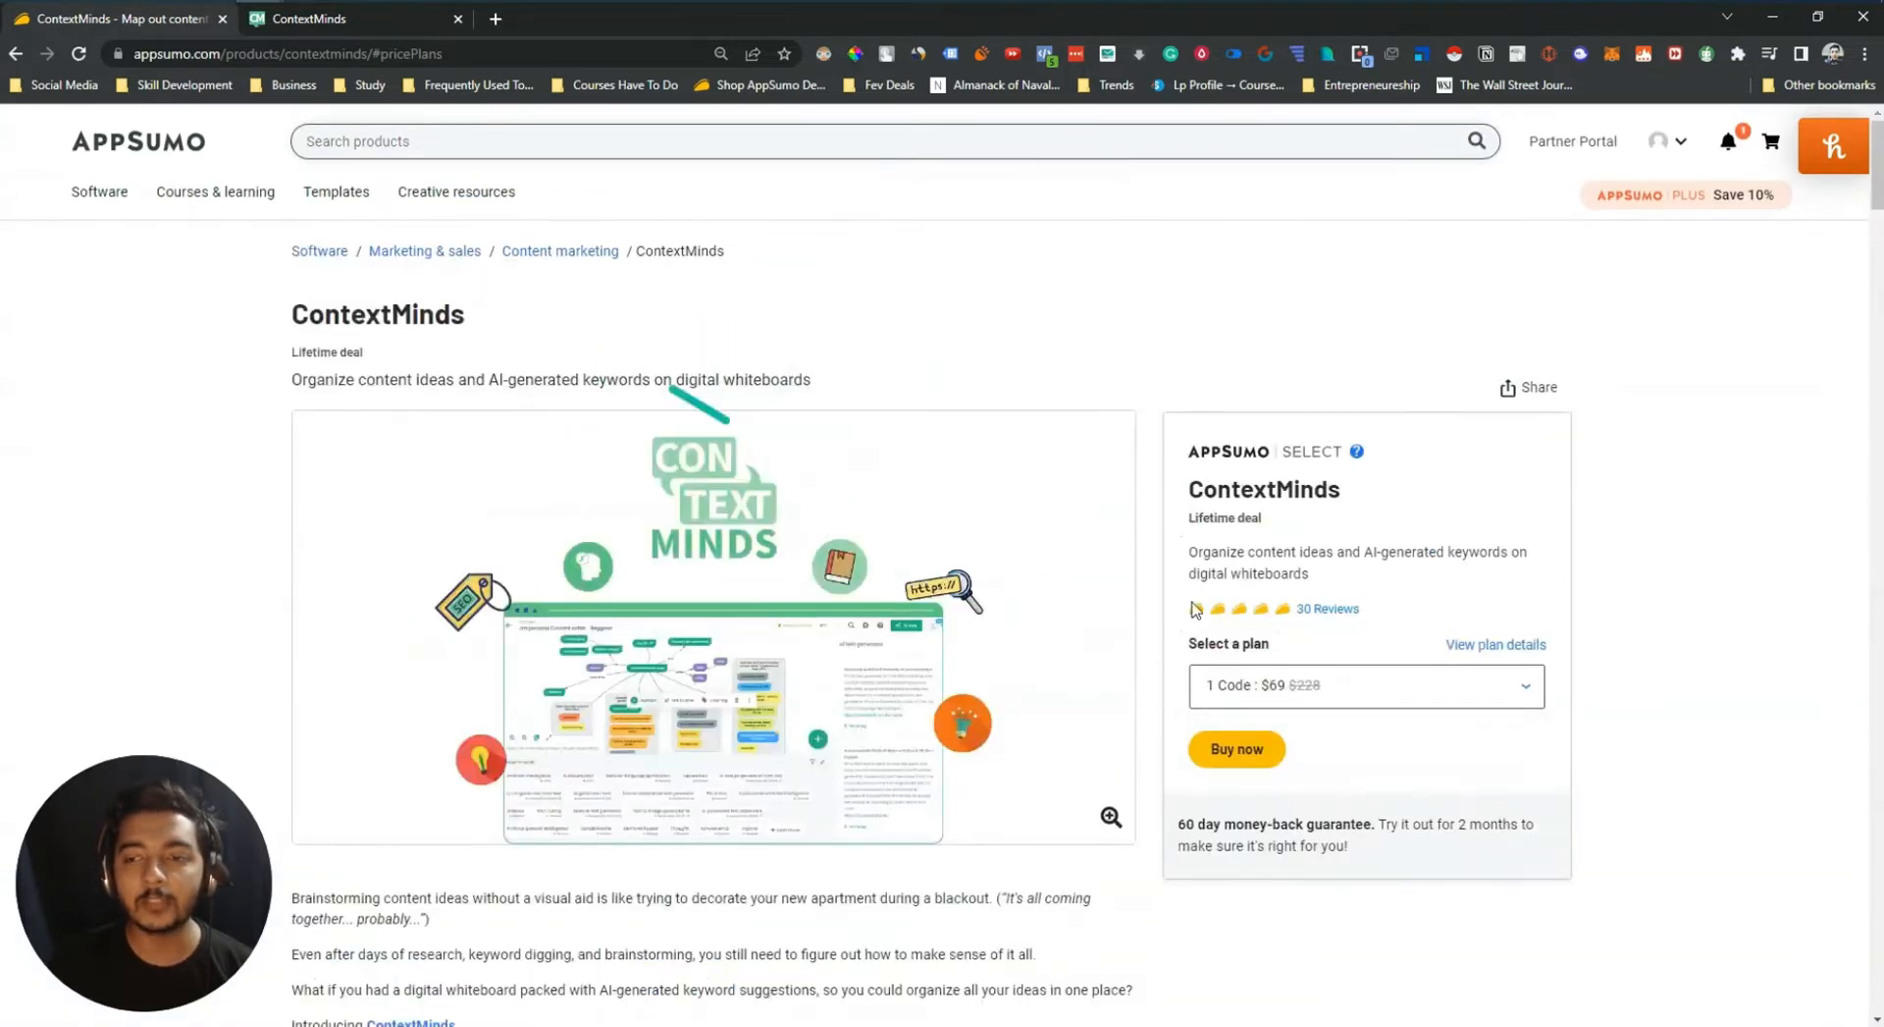
left_click(1354, 608)
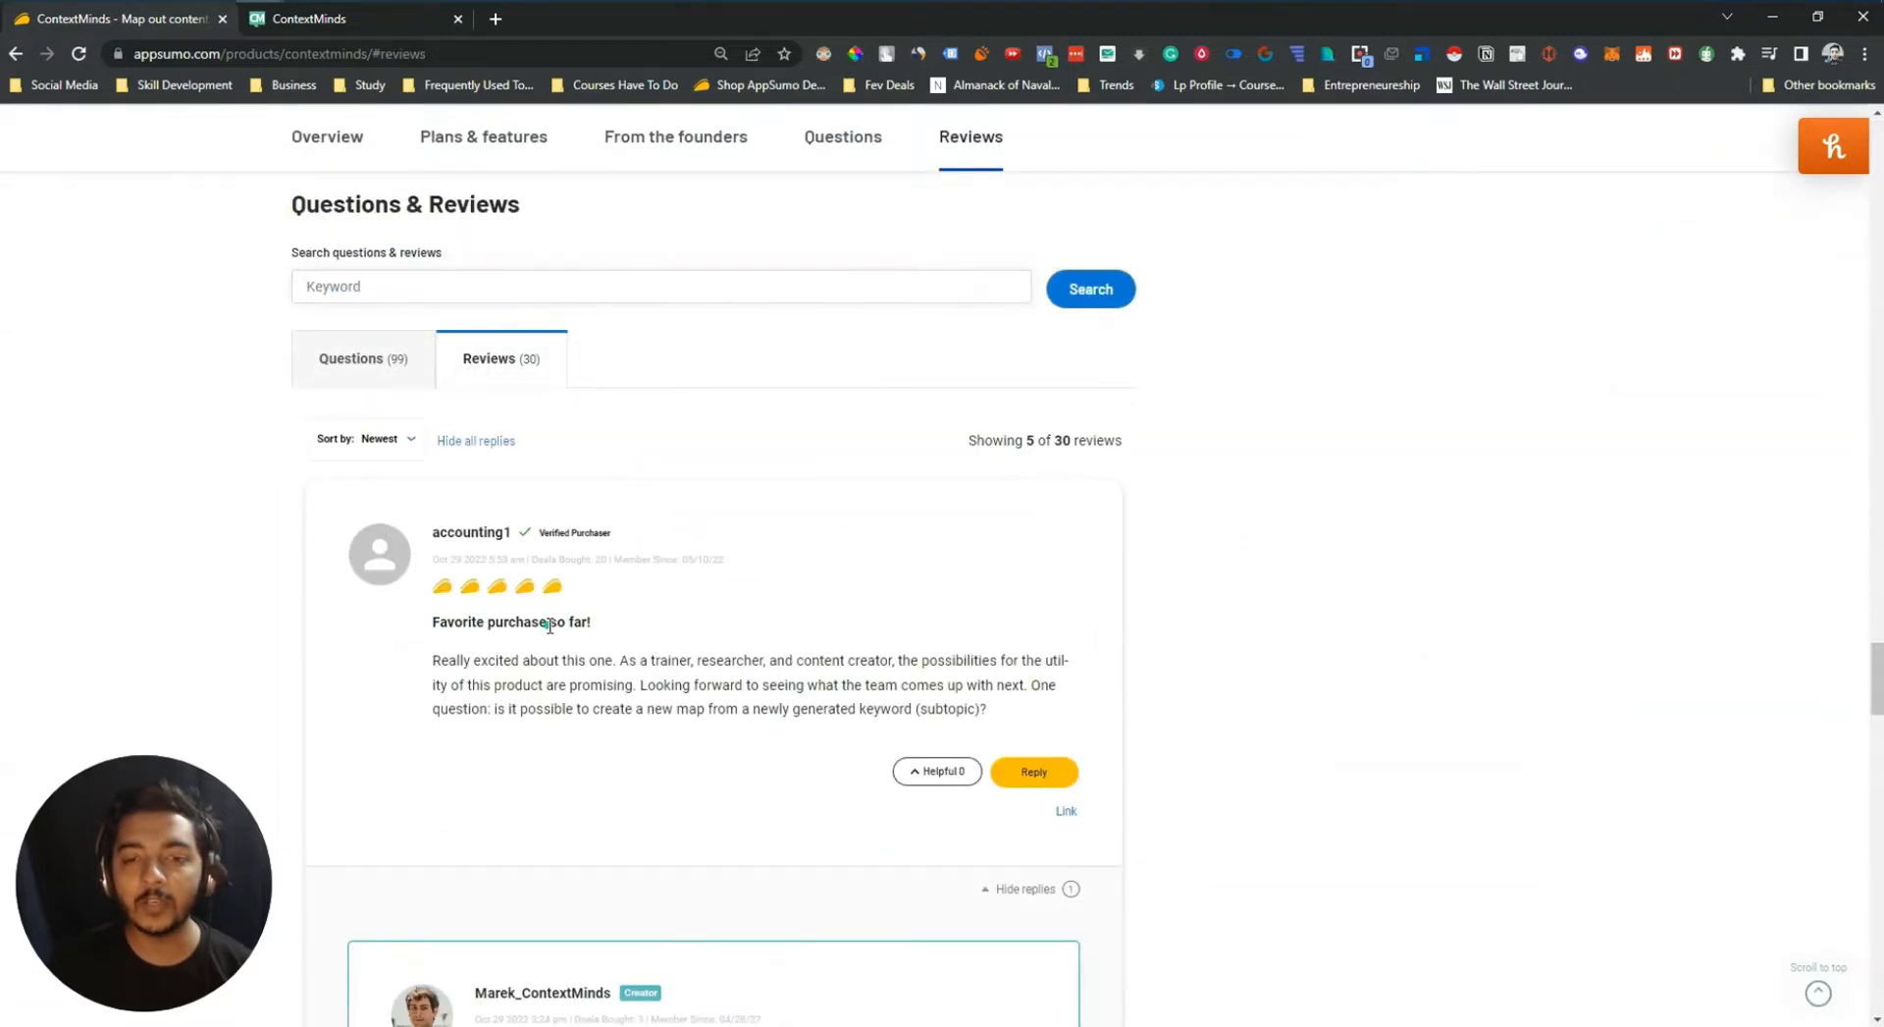
scroll(546, 631, "down", 10)
scroll(547, 631, "down", 1)
scroll(539, 687, "up", 2)
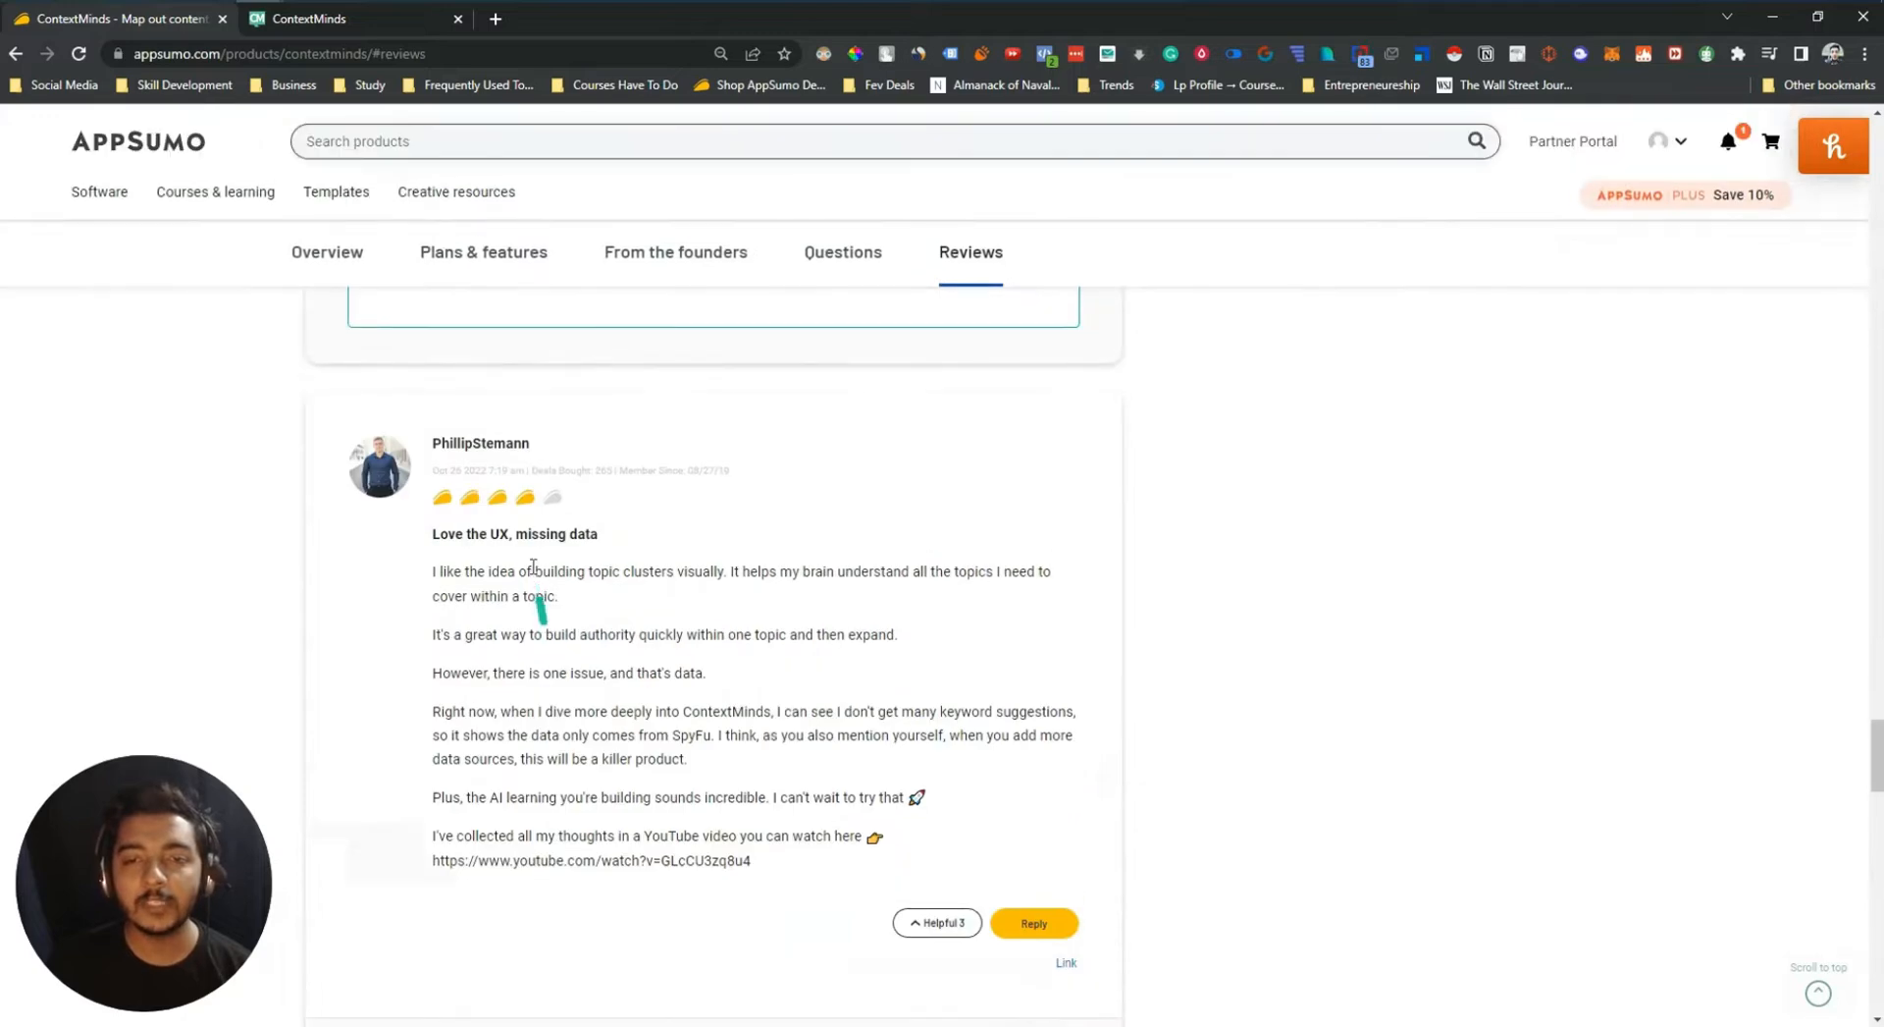
scroll(577, 660, "down", 10)
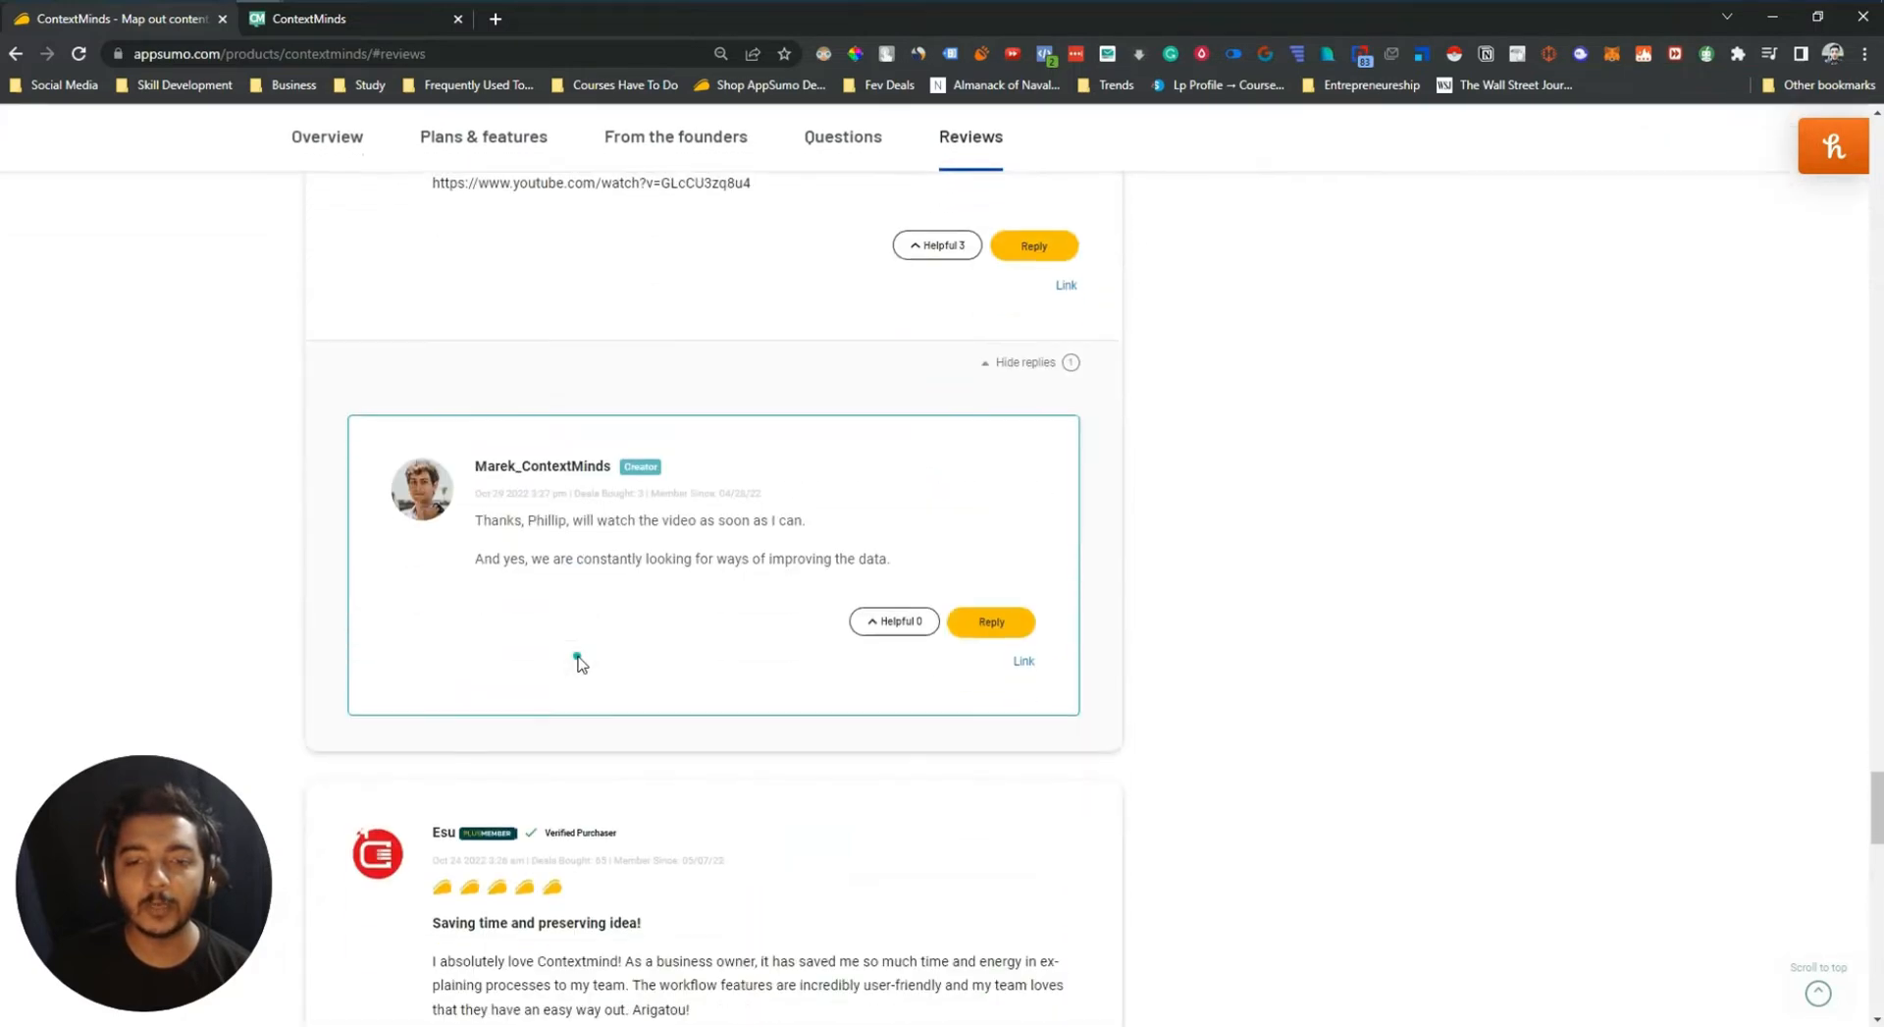
scroll(496, 628, "down", 15)
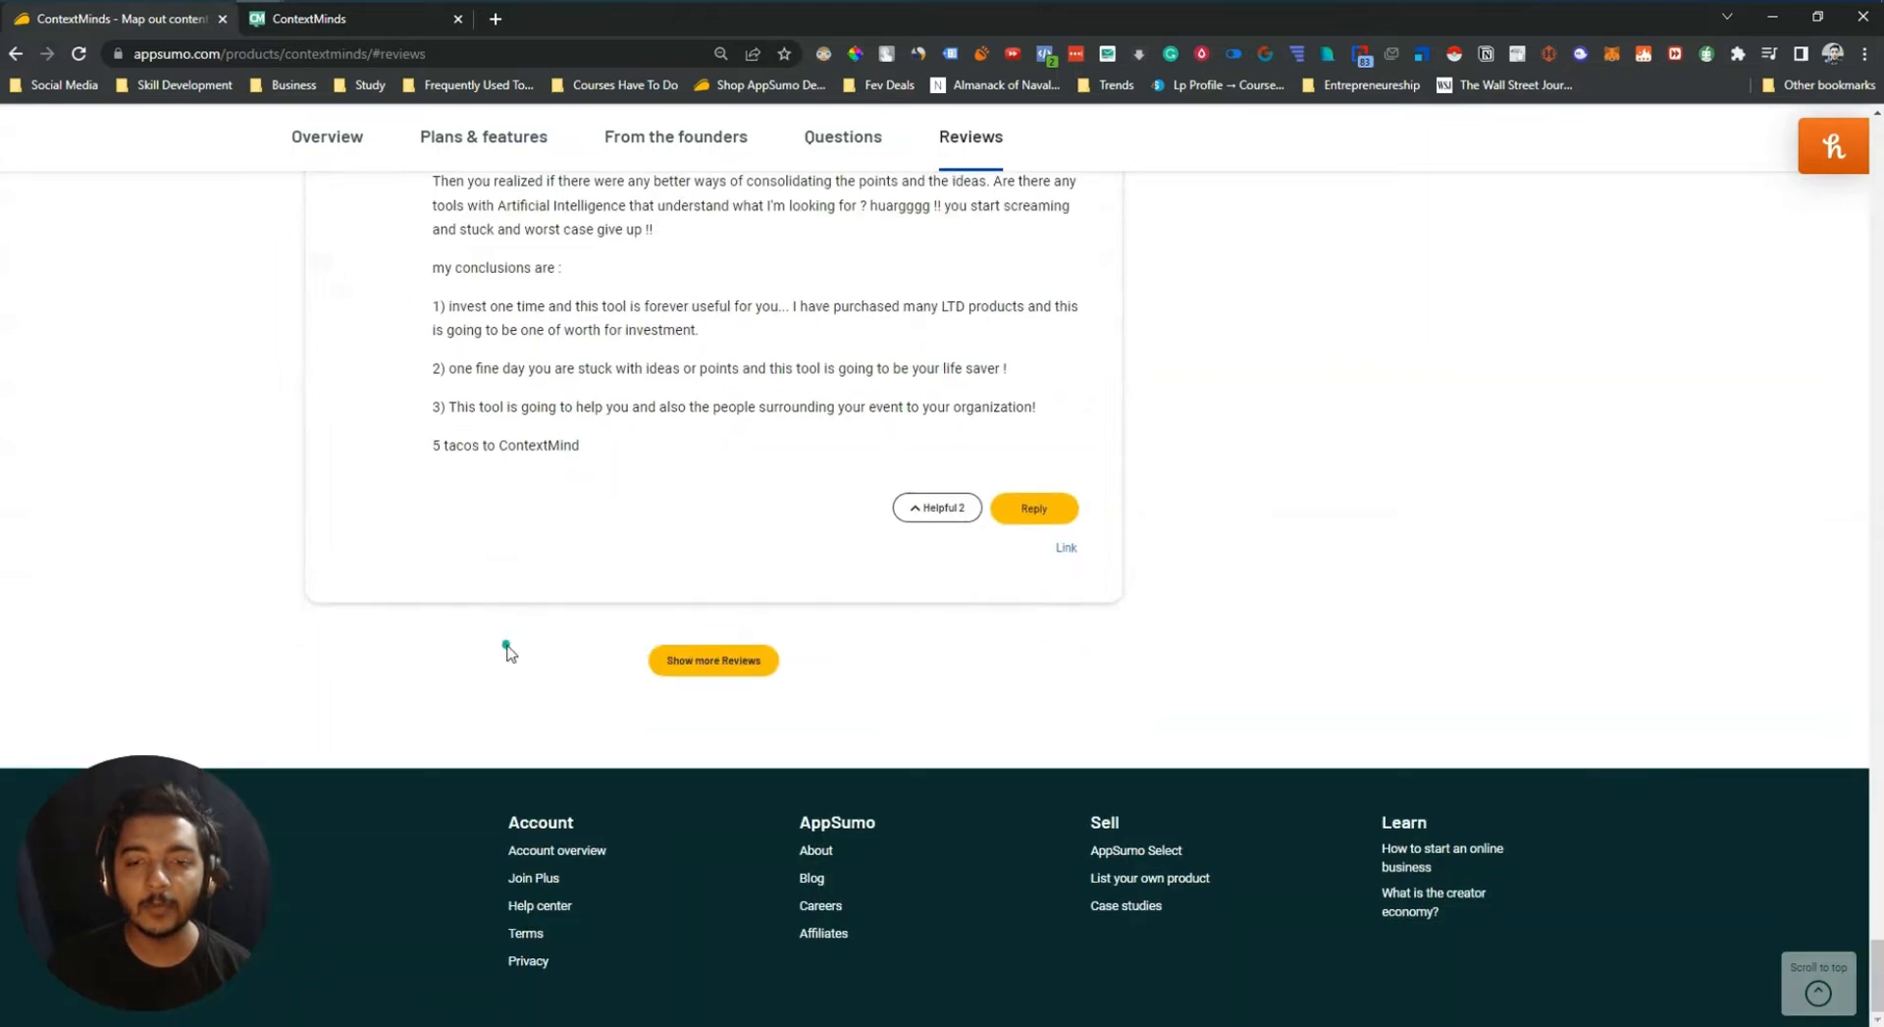
scroll(507, 653, "up", 20)
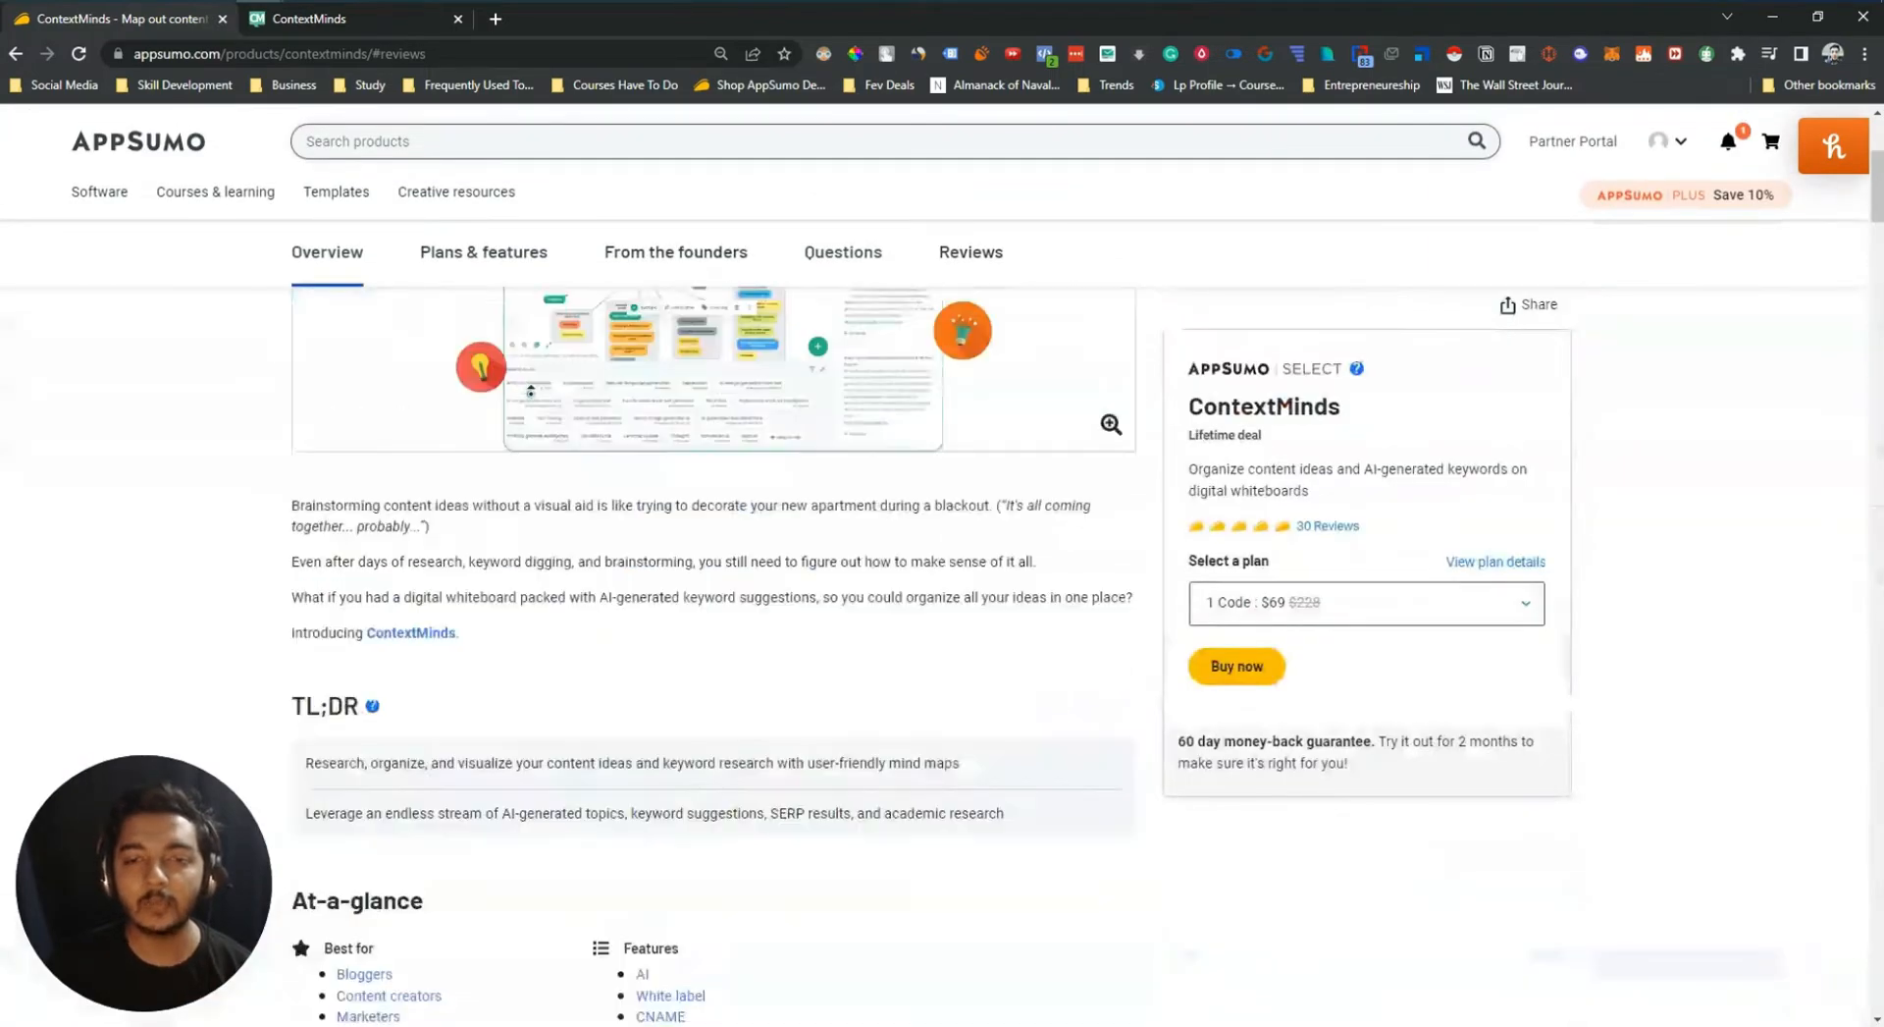
scroll(530, 391, "up", 4)
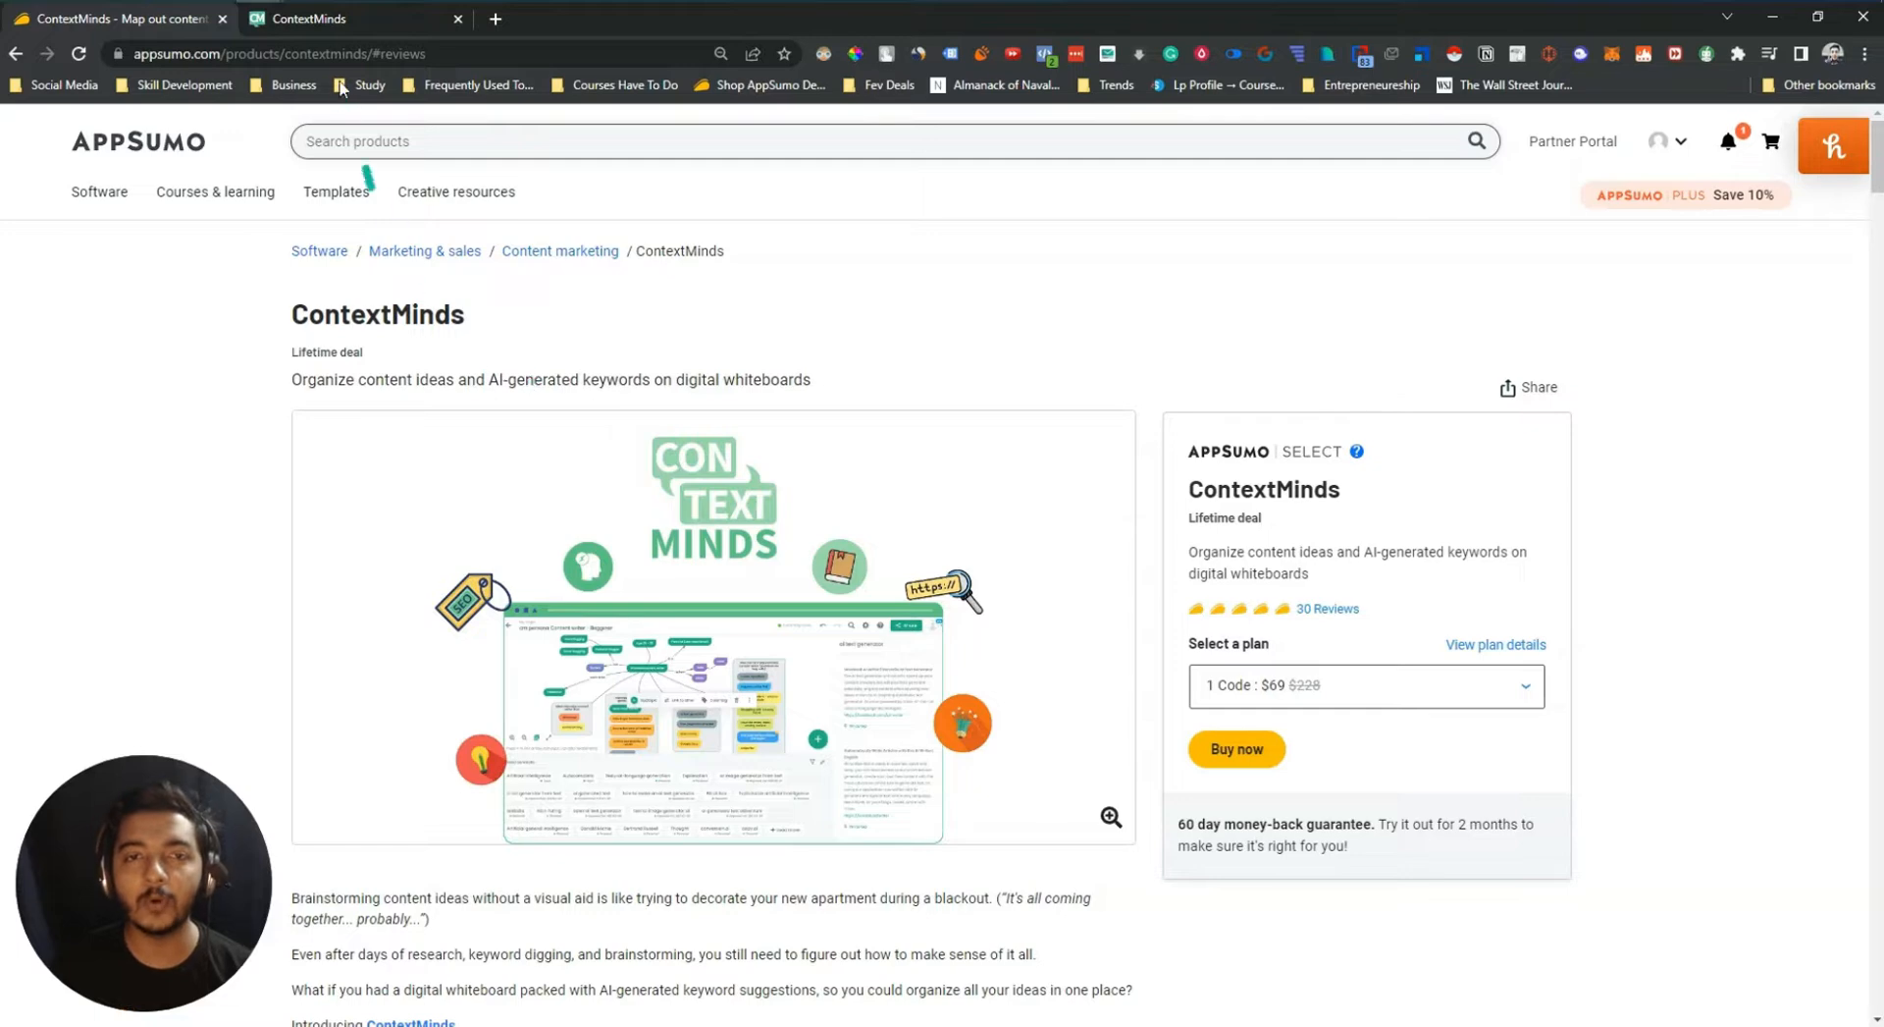
Switch to the ContextMinds app, enter "Gardening" as a new concept for the map, and browse the suggested topics, keywords and questions
left_click(324, 20)
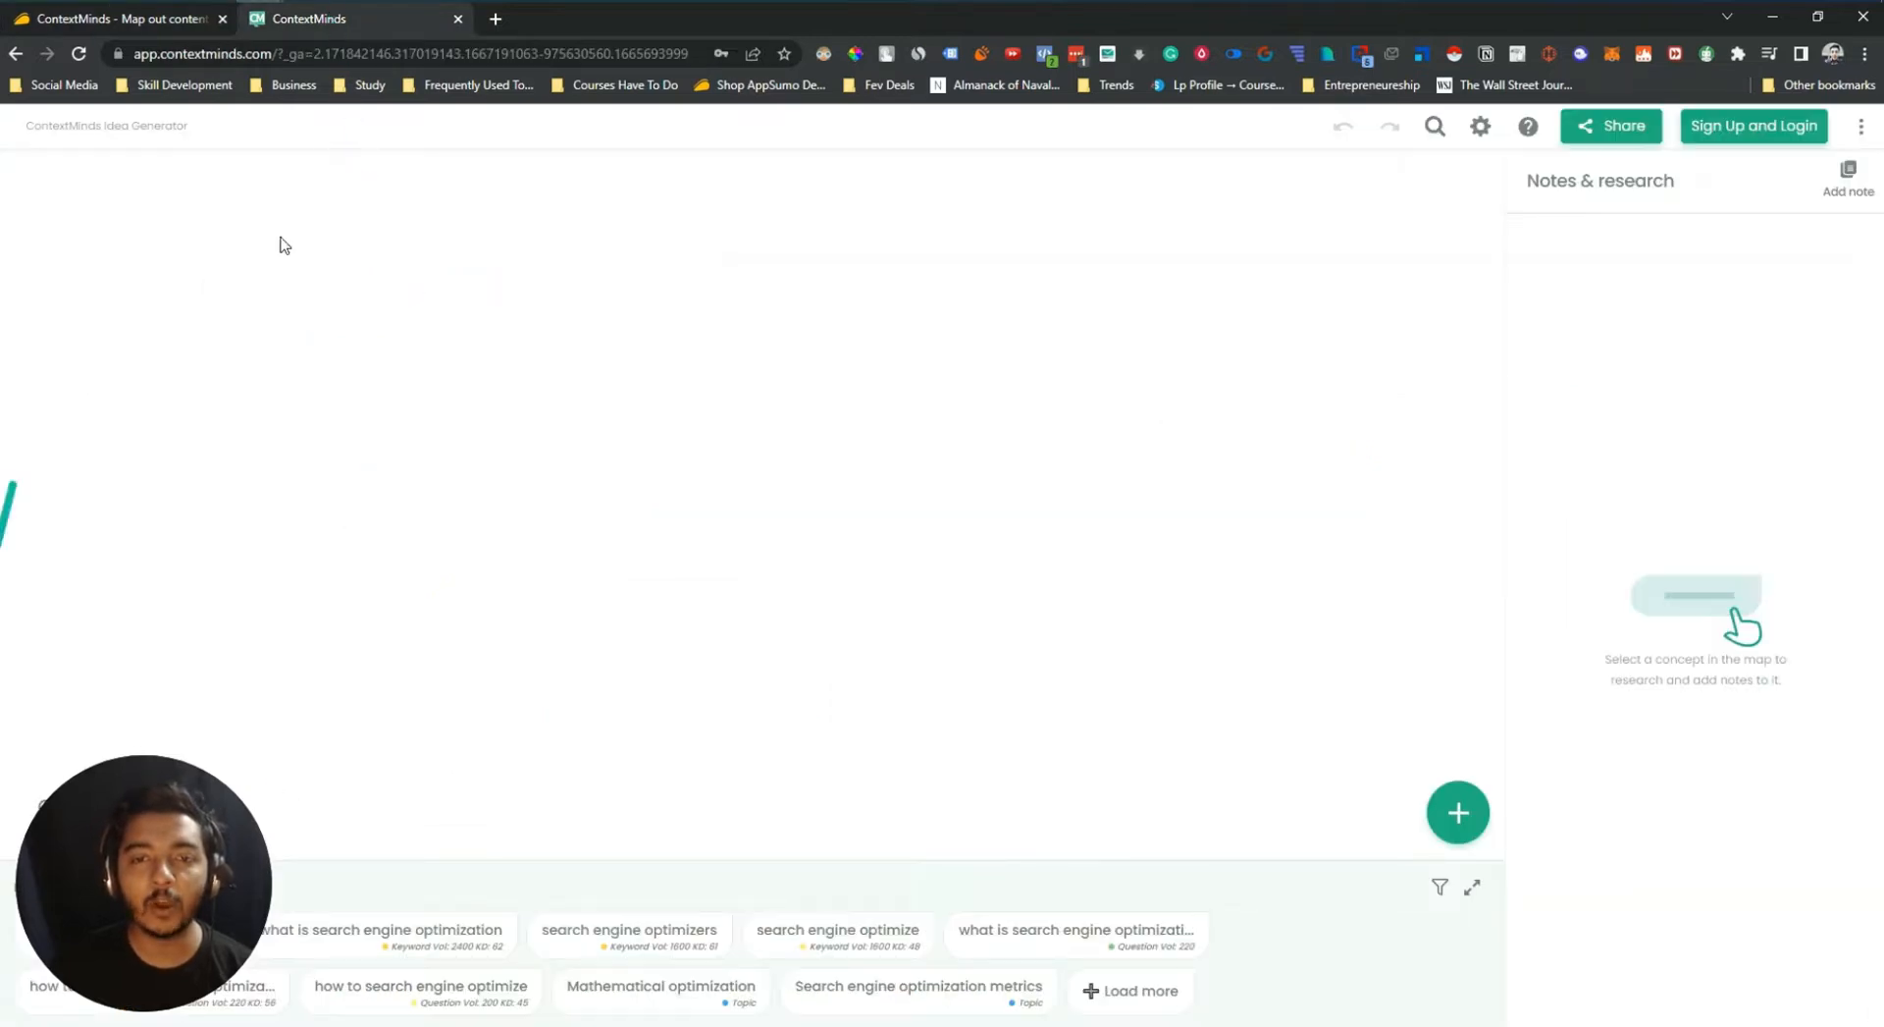
mouse_move(205, 917)
left_mouse_down()
mouse_move(352, 488)
mouse_move(284, 534)
mouse_move(1728, 917)
left_mouse_up()
mouse_move(1456, 815)
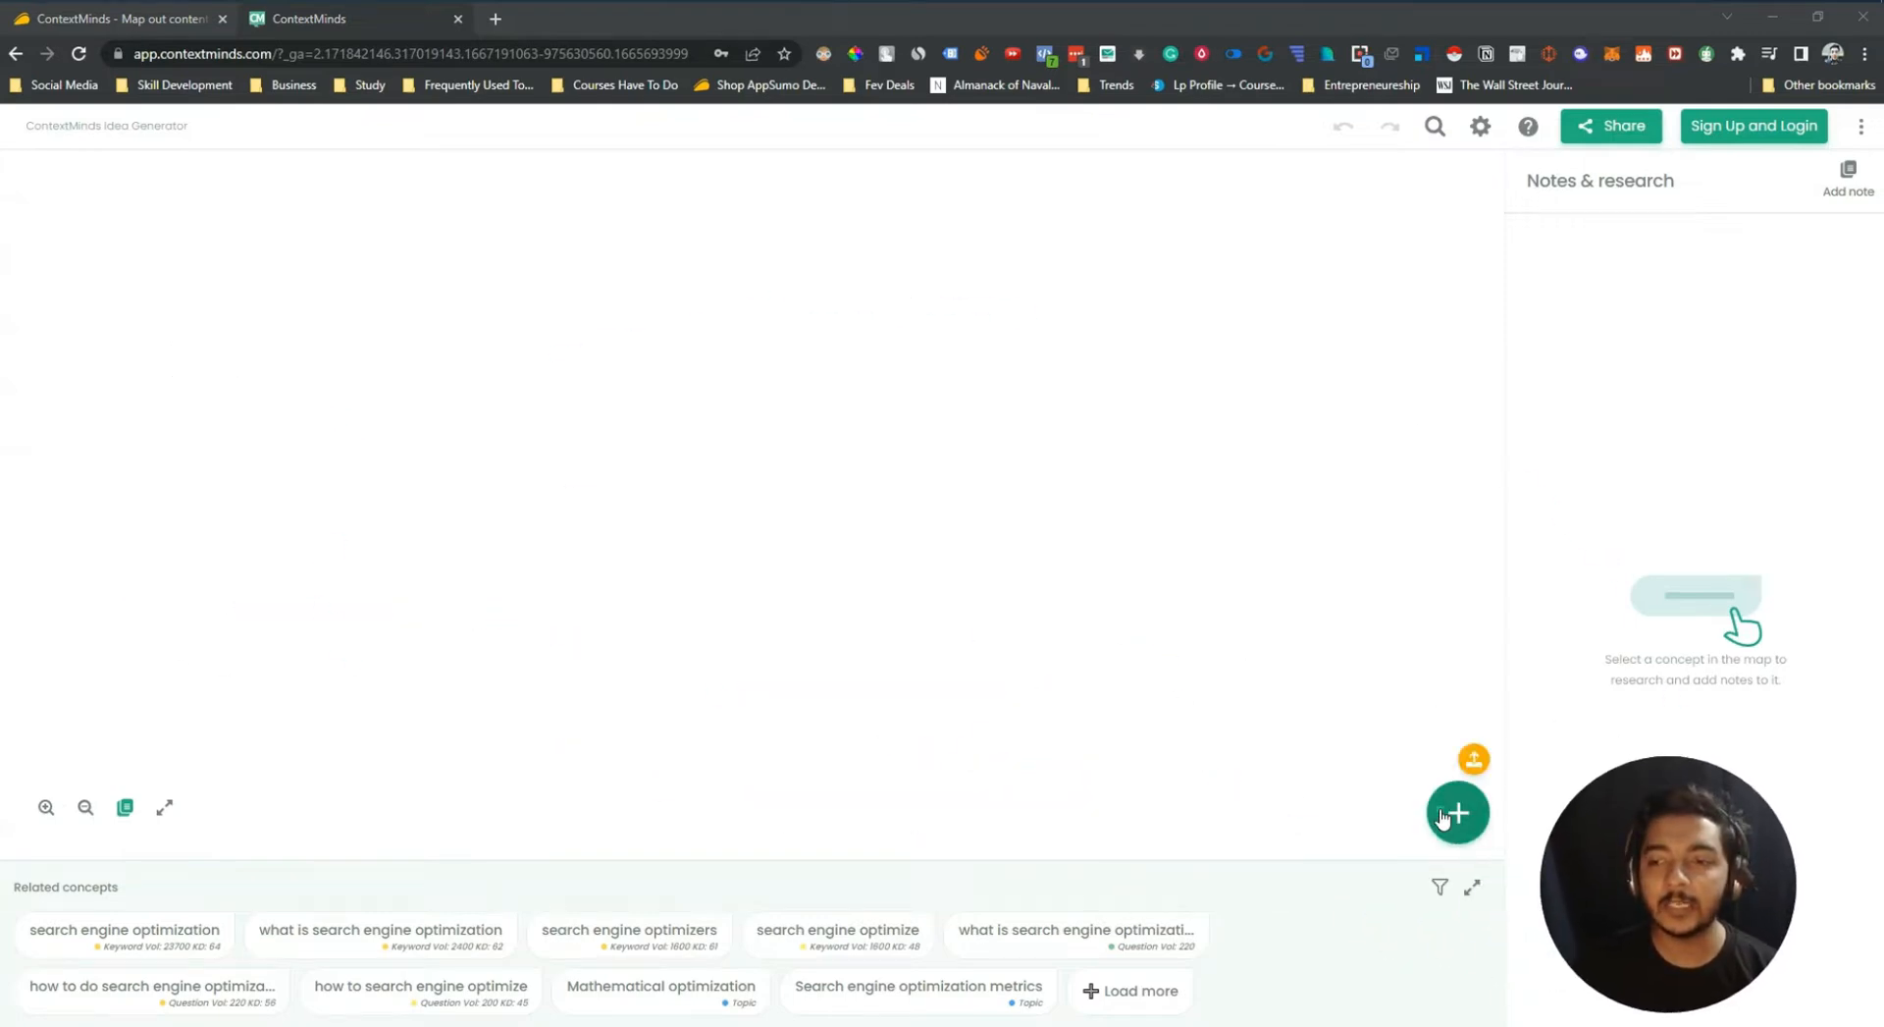
left_click(1457, 817)
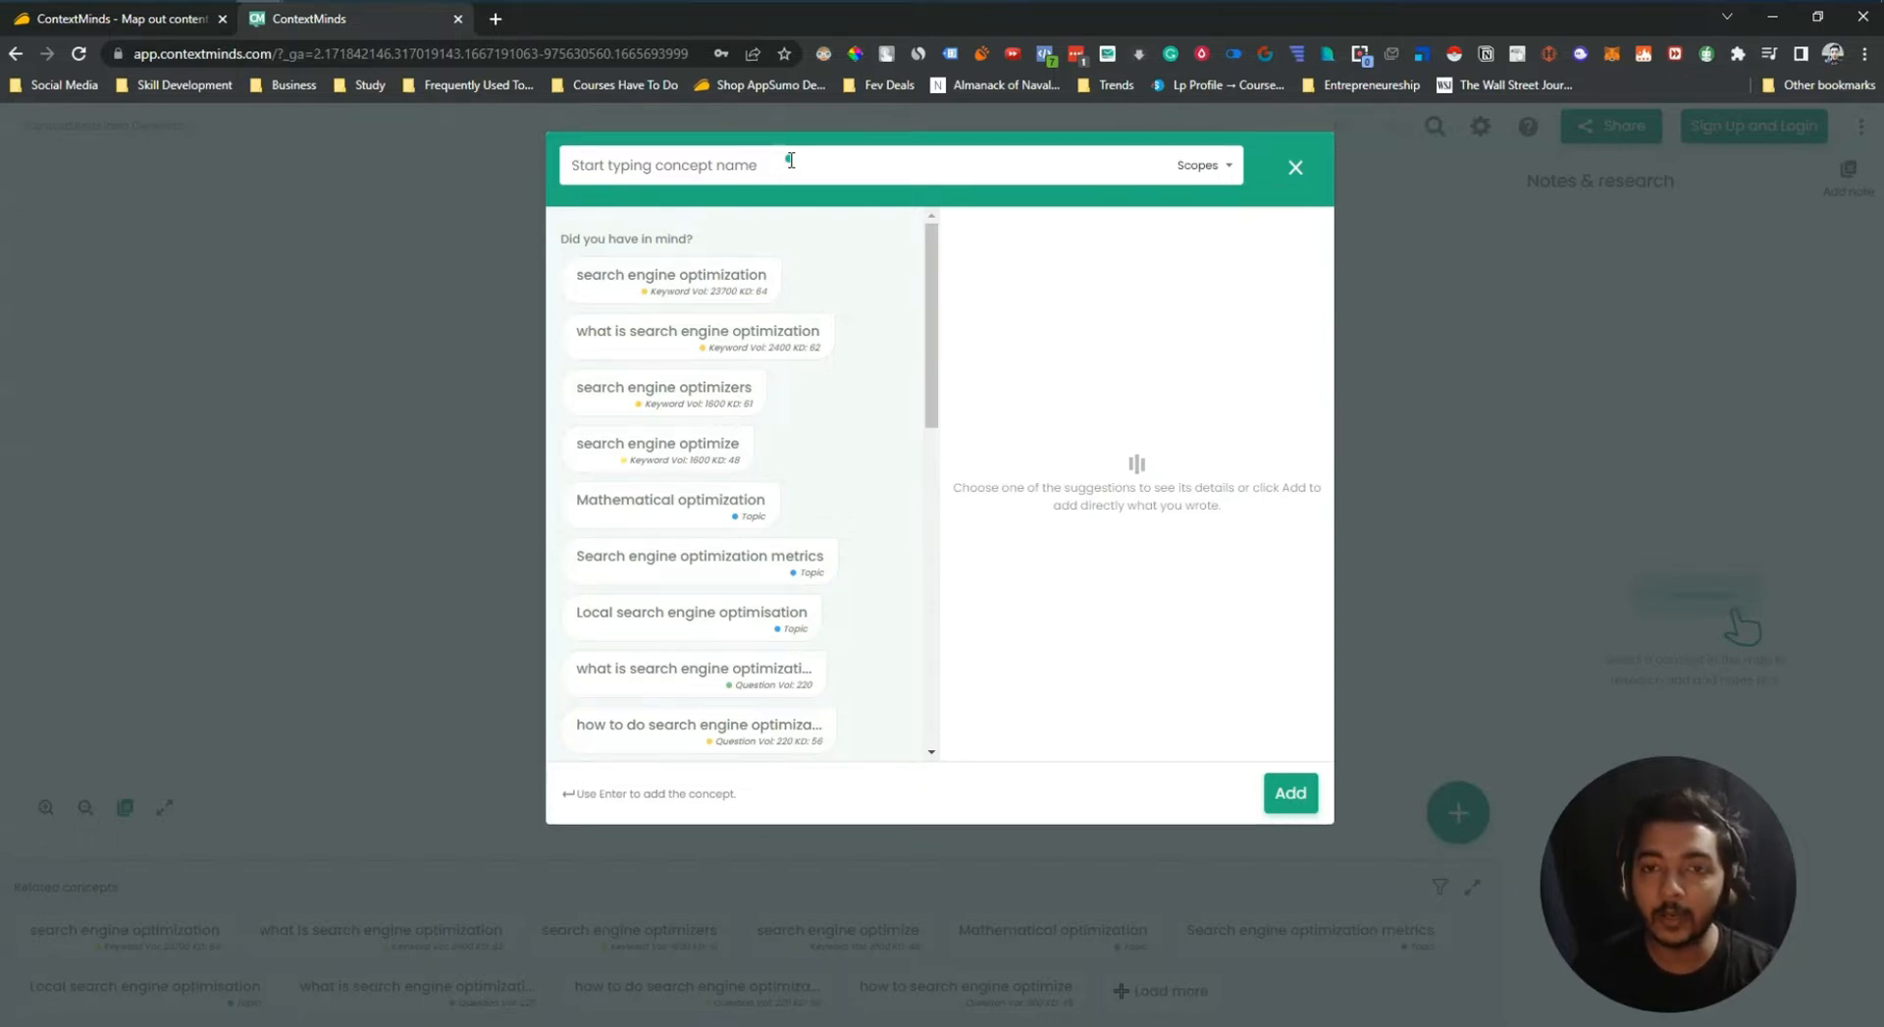
type("Go")
type("rdening")
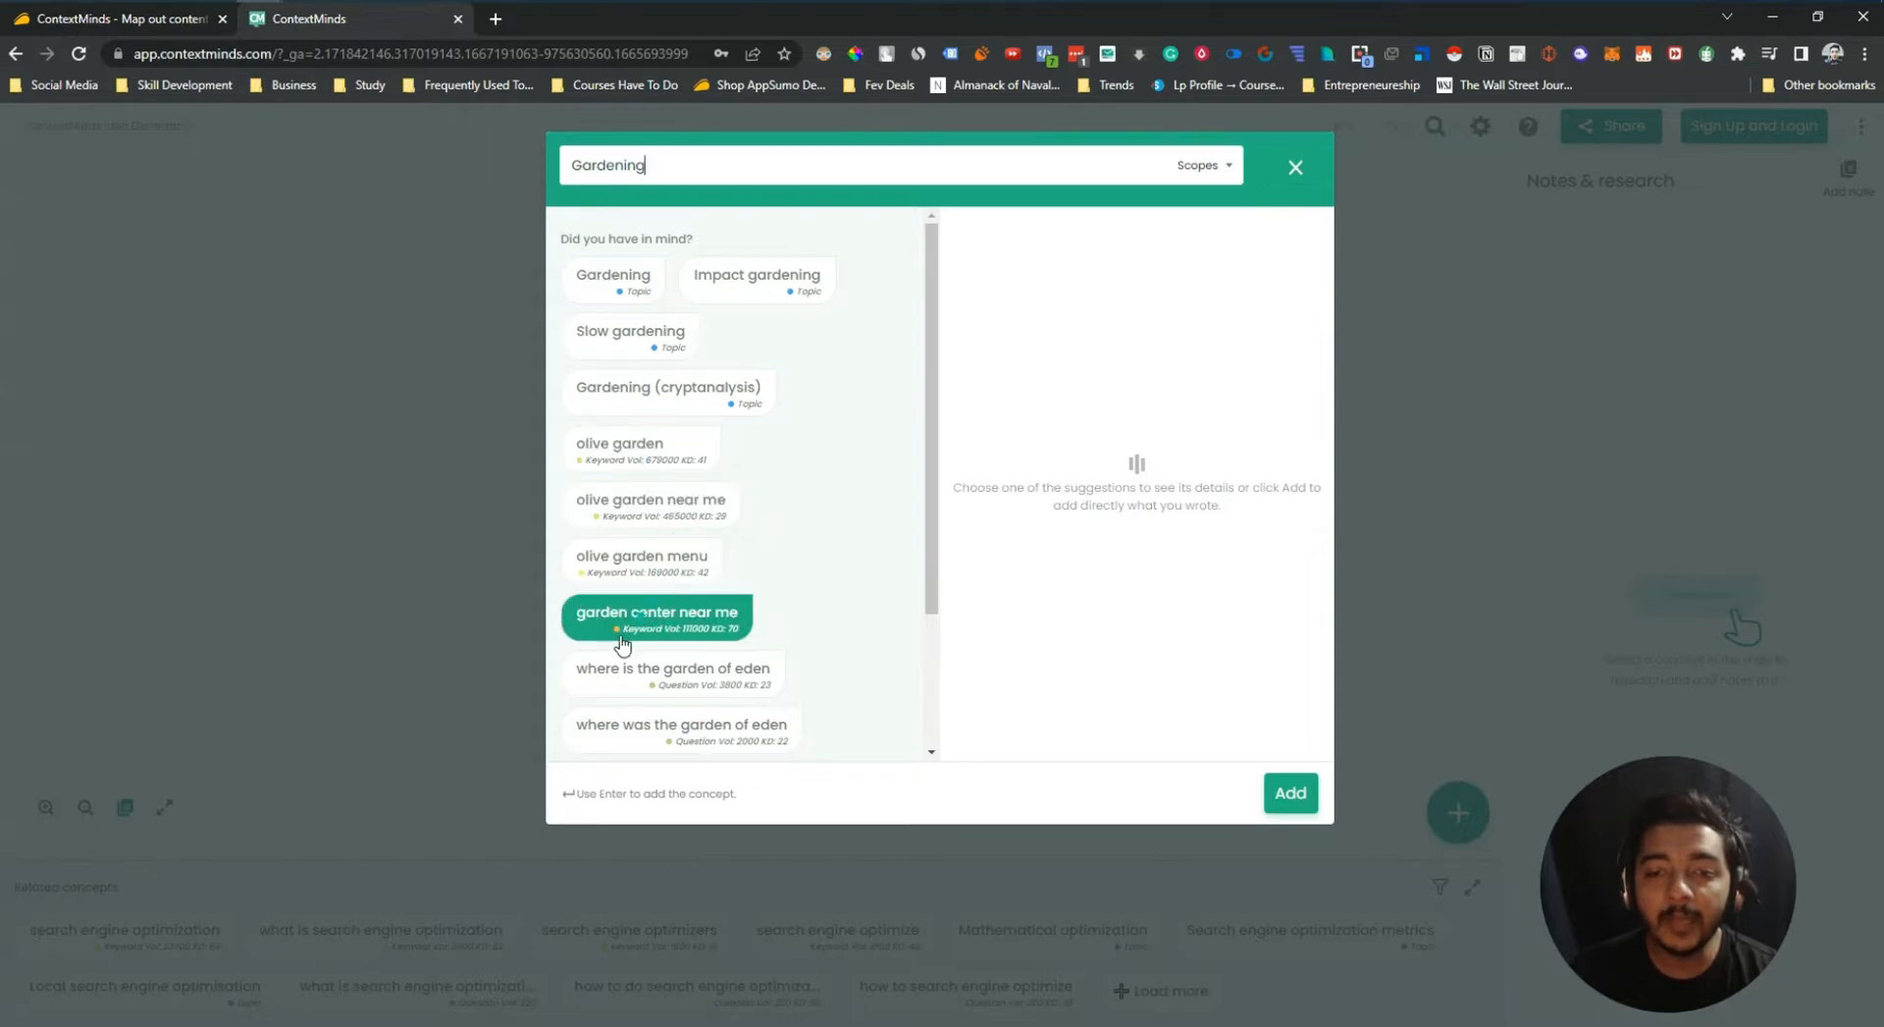
scroll(748, 623, "down", 1)
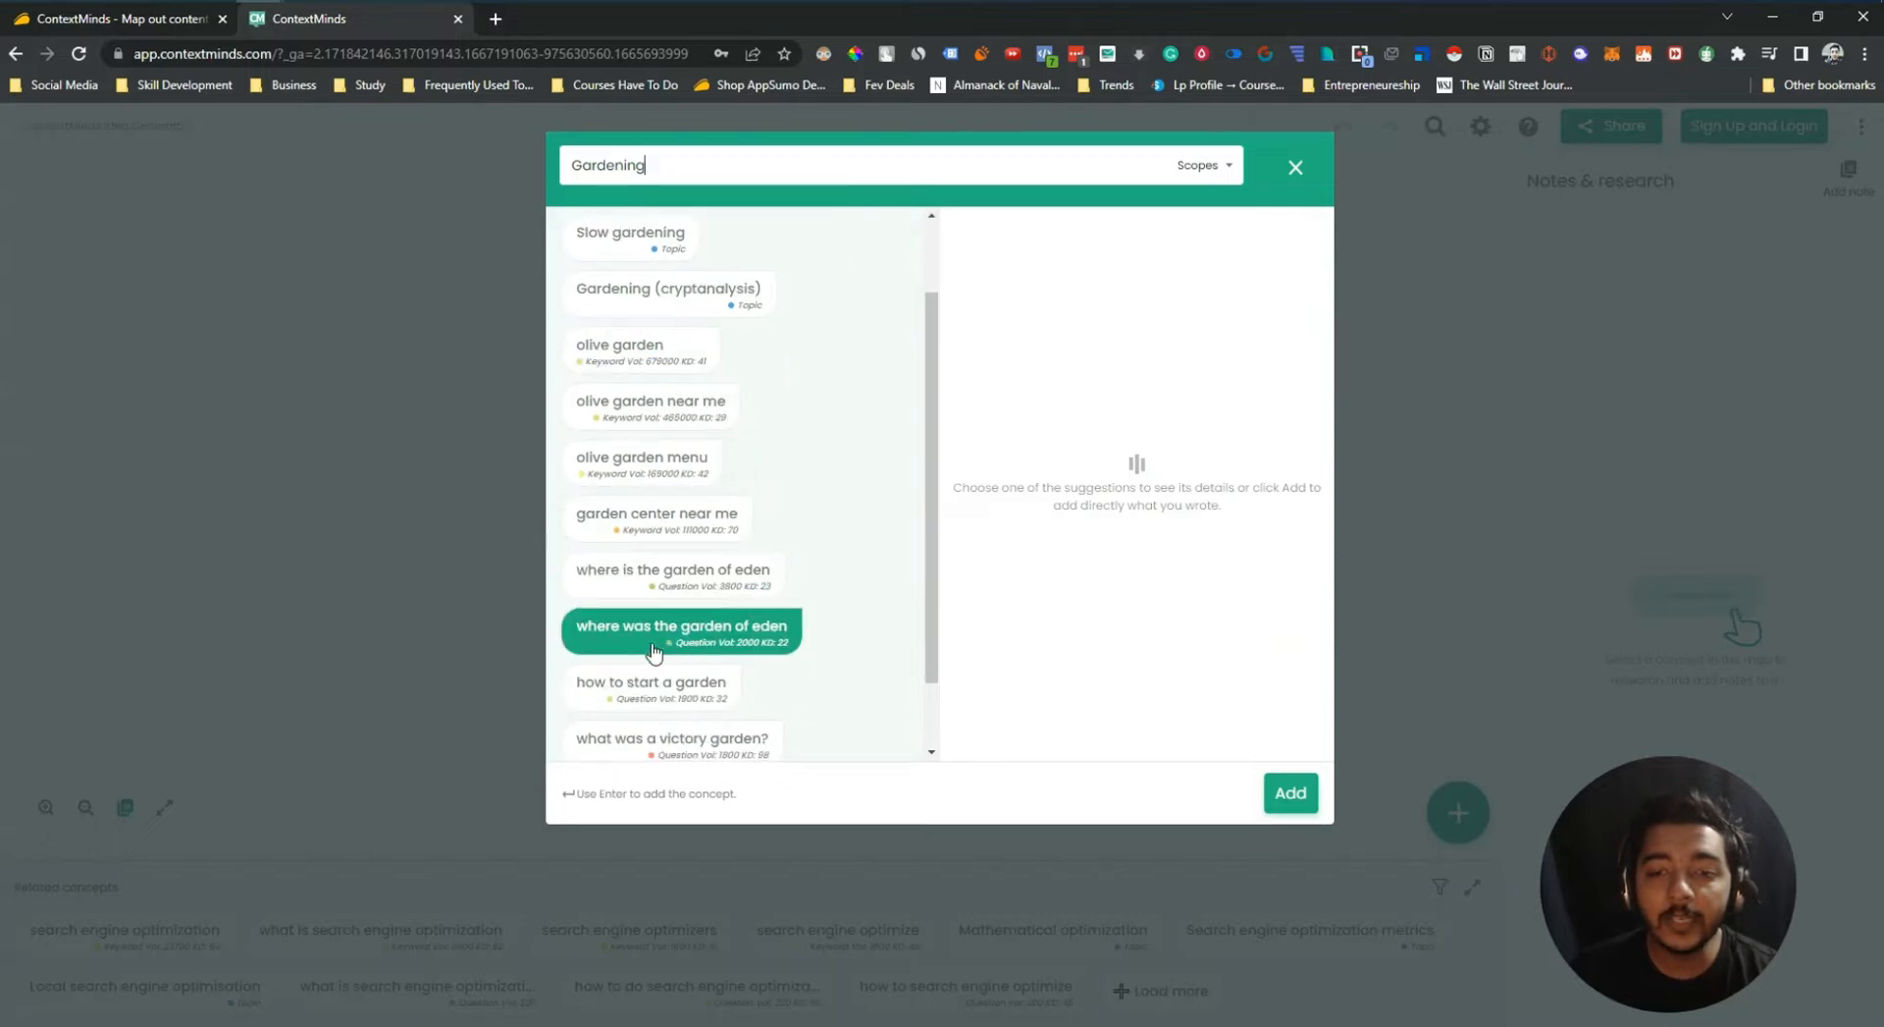
scroll(617, 638, "down", 1)
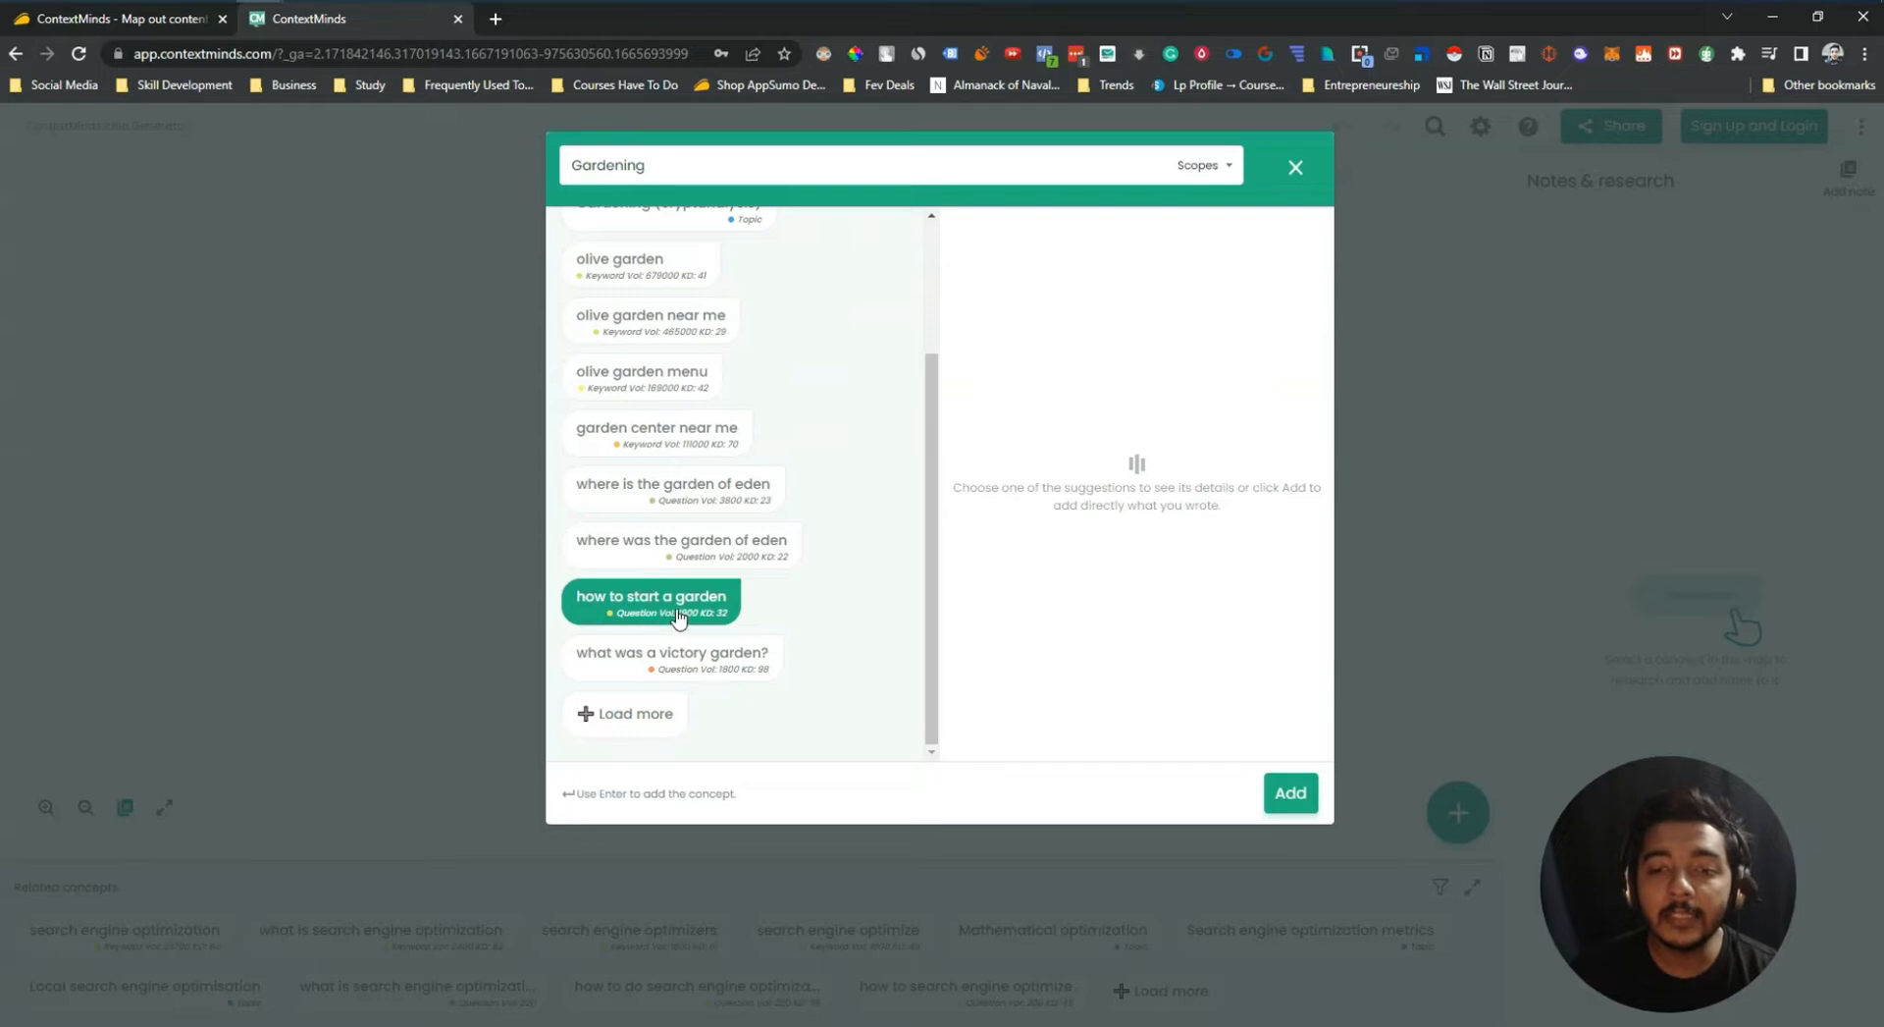
Show the details of the suggested question "how to start a garden" and examine its keyword metrics, from search volume to data source
left_click(624, 607)
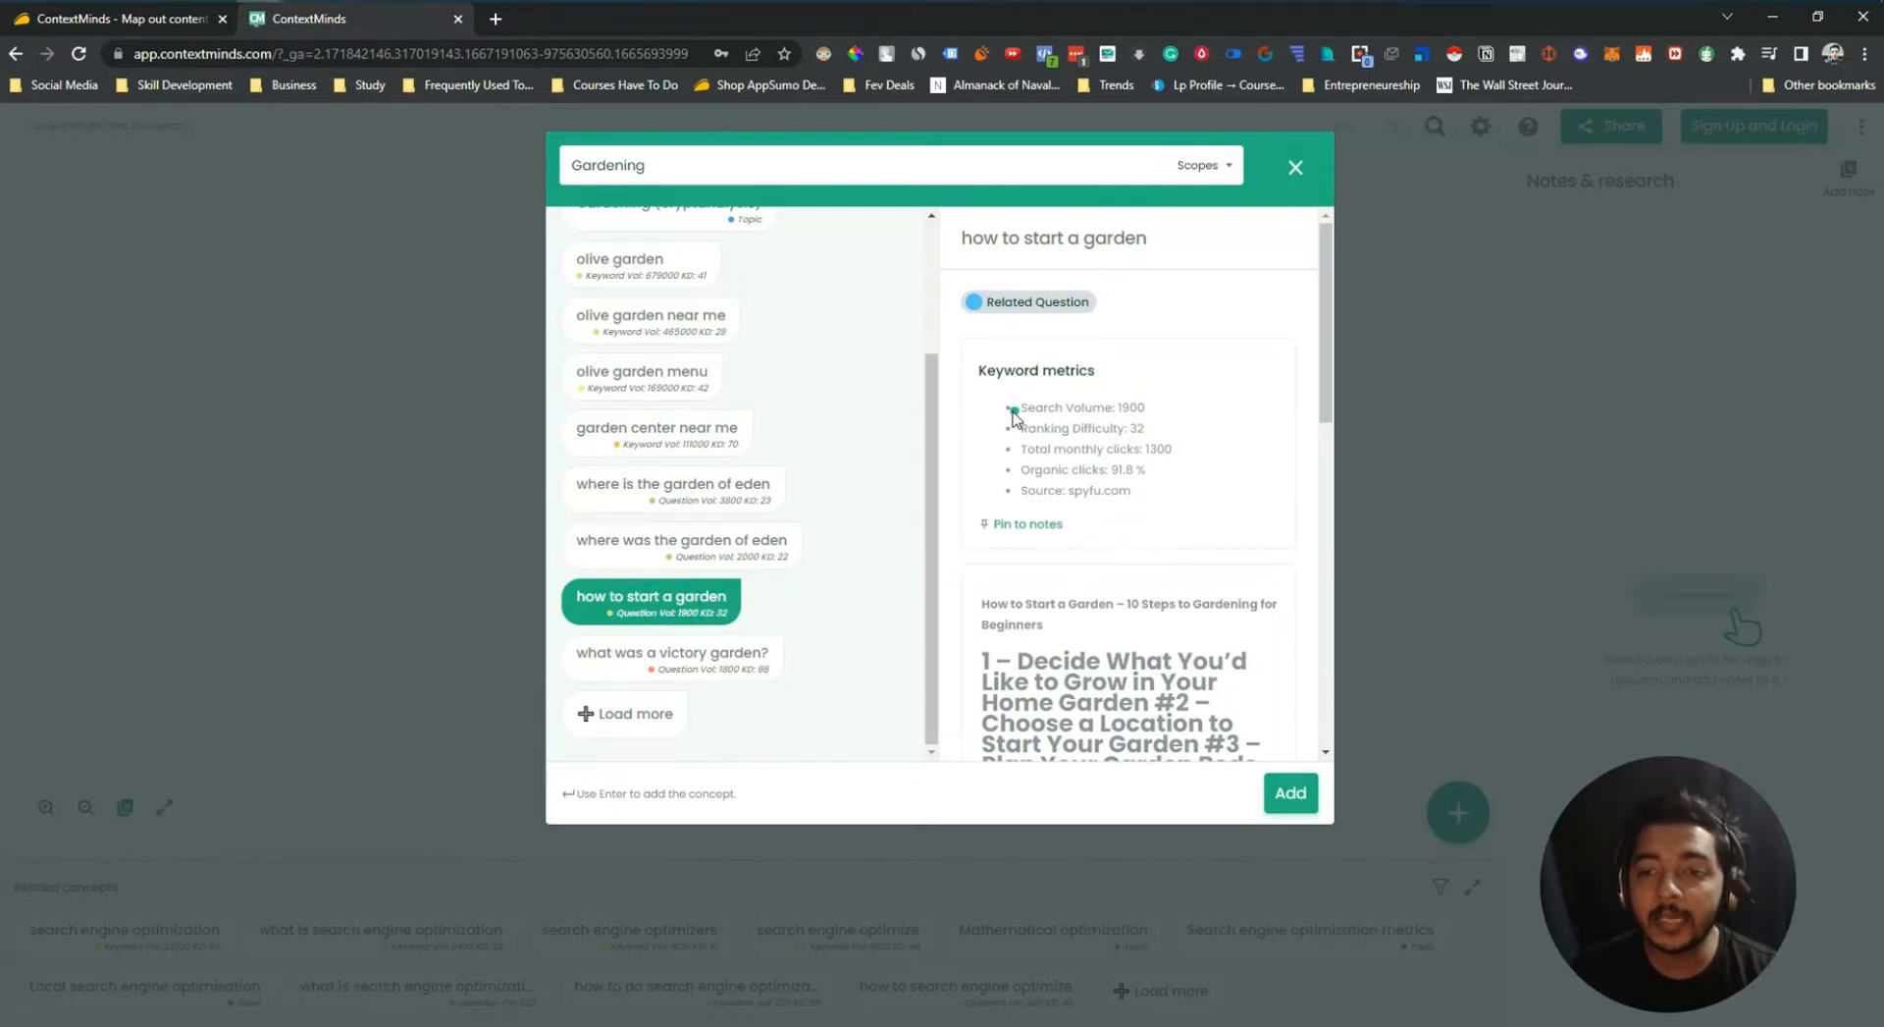
left_click_drag(1028, 411, 1148, 408)
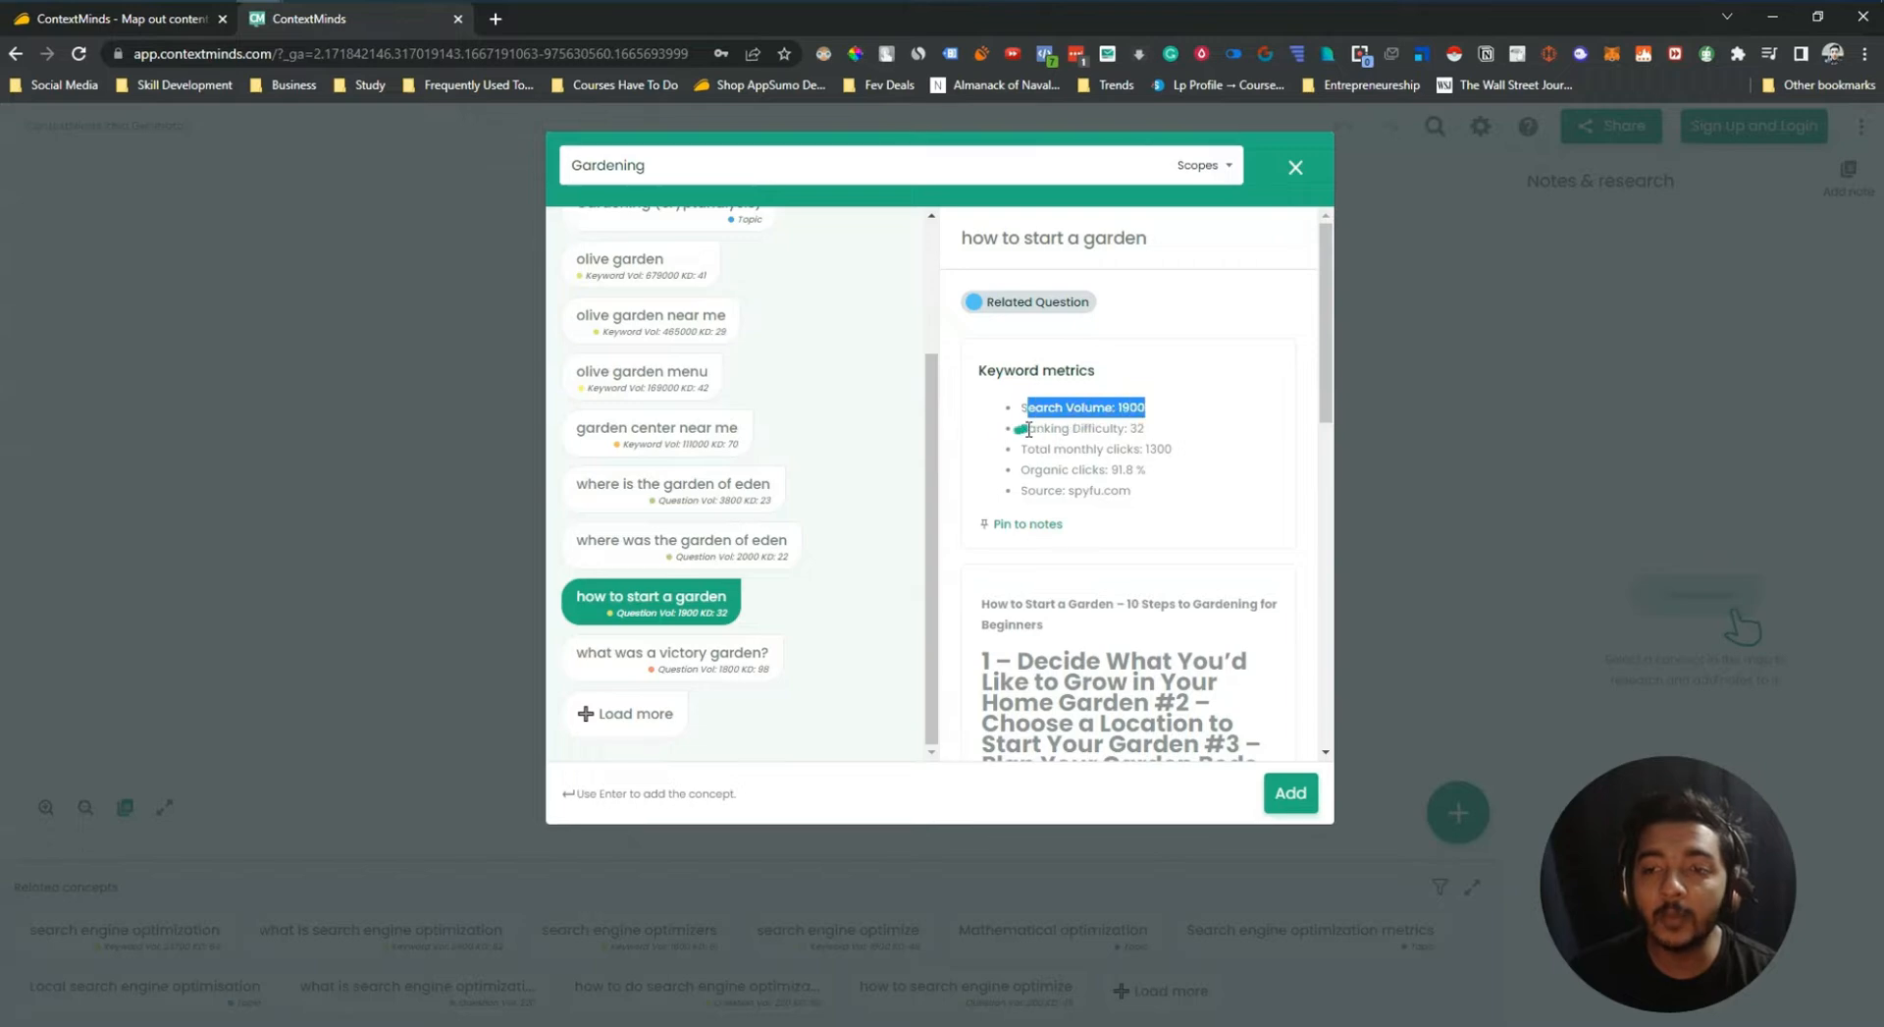
left_click_drag(1027, 428, 1127, 426)
left_click_drag(1021, 449, 1187, 460)
left_click_drag(1025, 470, 1152, 475)
left_click_drag(1028, 491, 1139, 494)
left_click(1140, 491)
left_click(1143, 494)
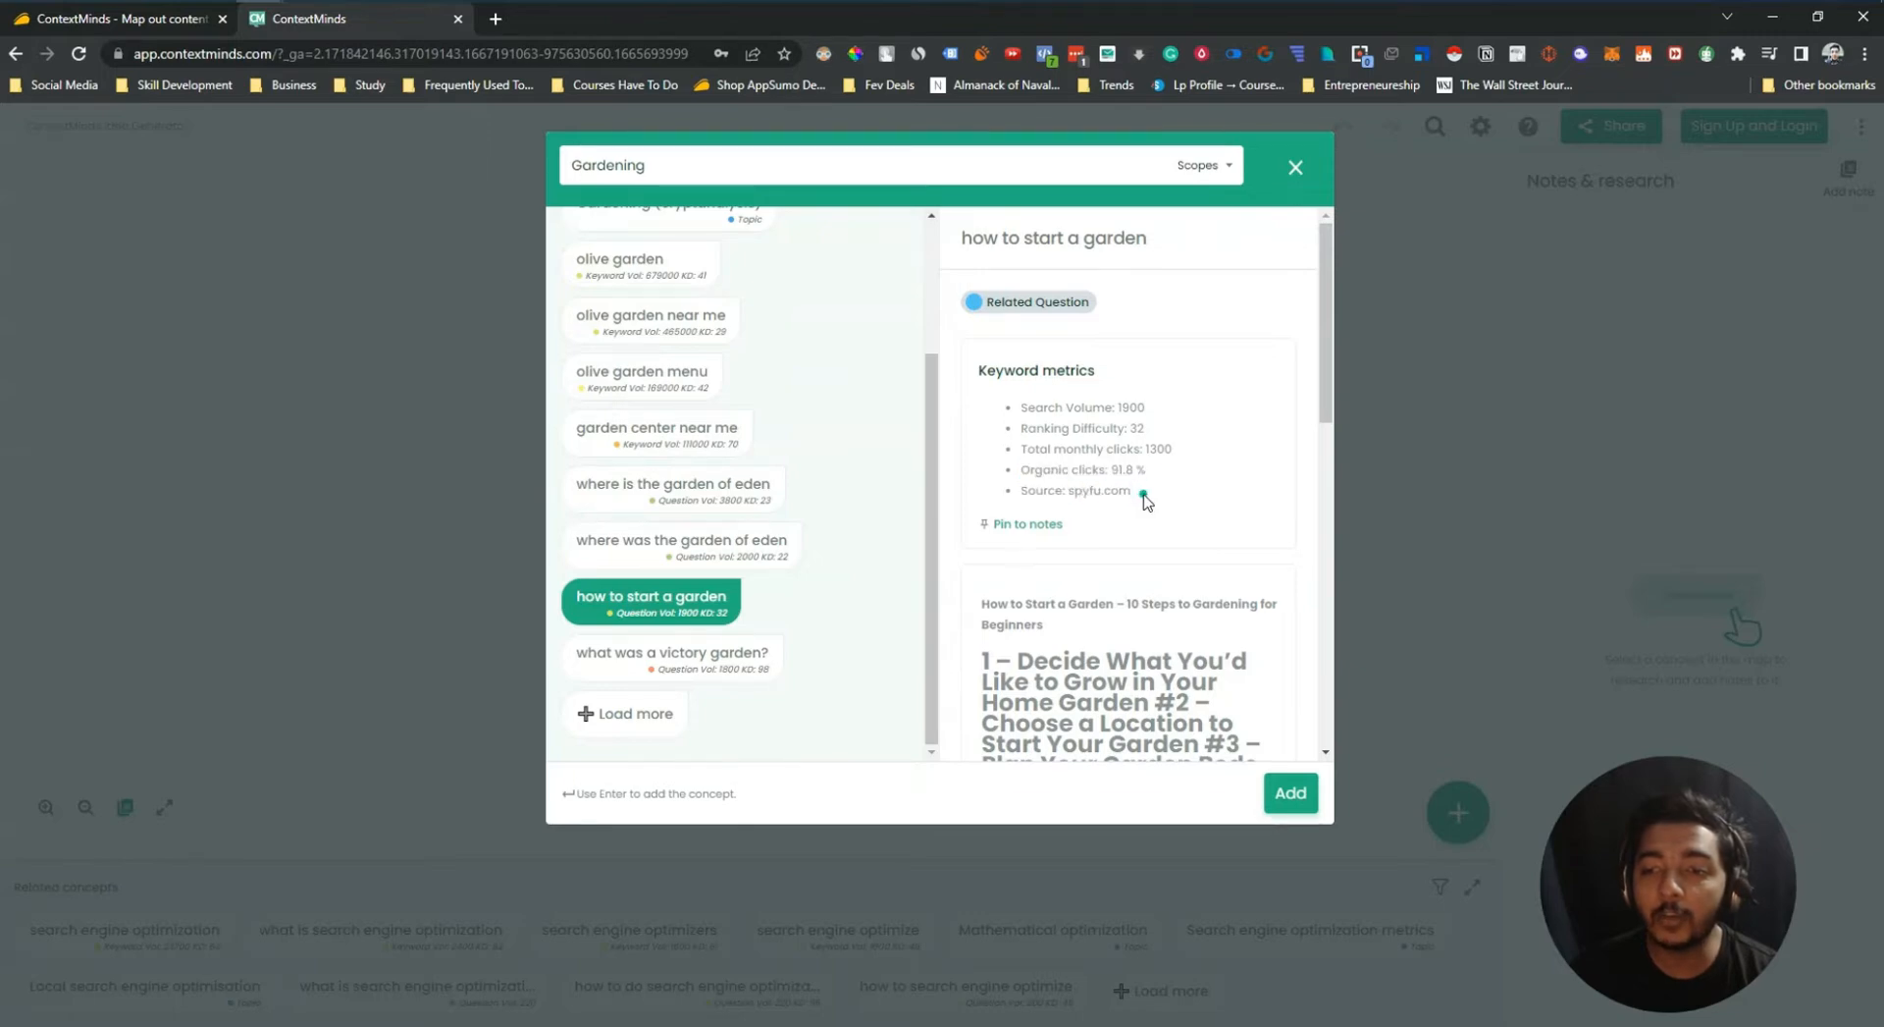
Pin the keyword metrics of "how to start a garden" to the notes and look through the related web articles
left_click(1011, 524)
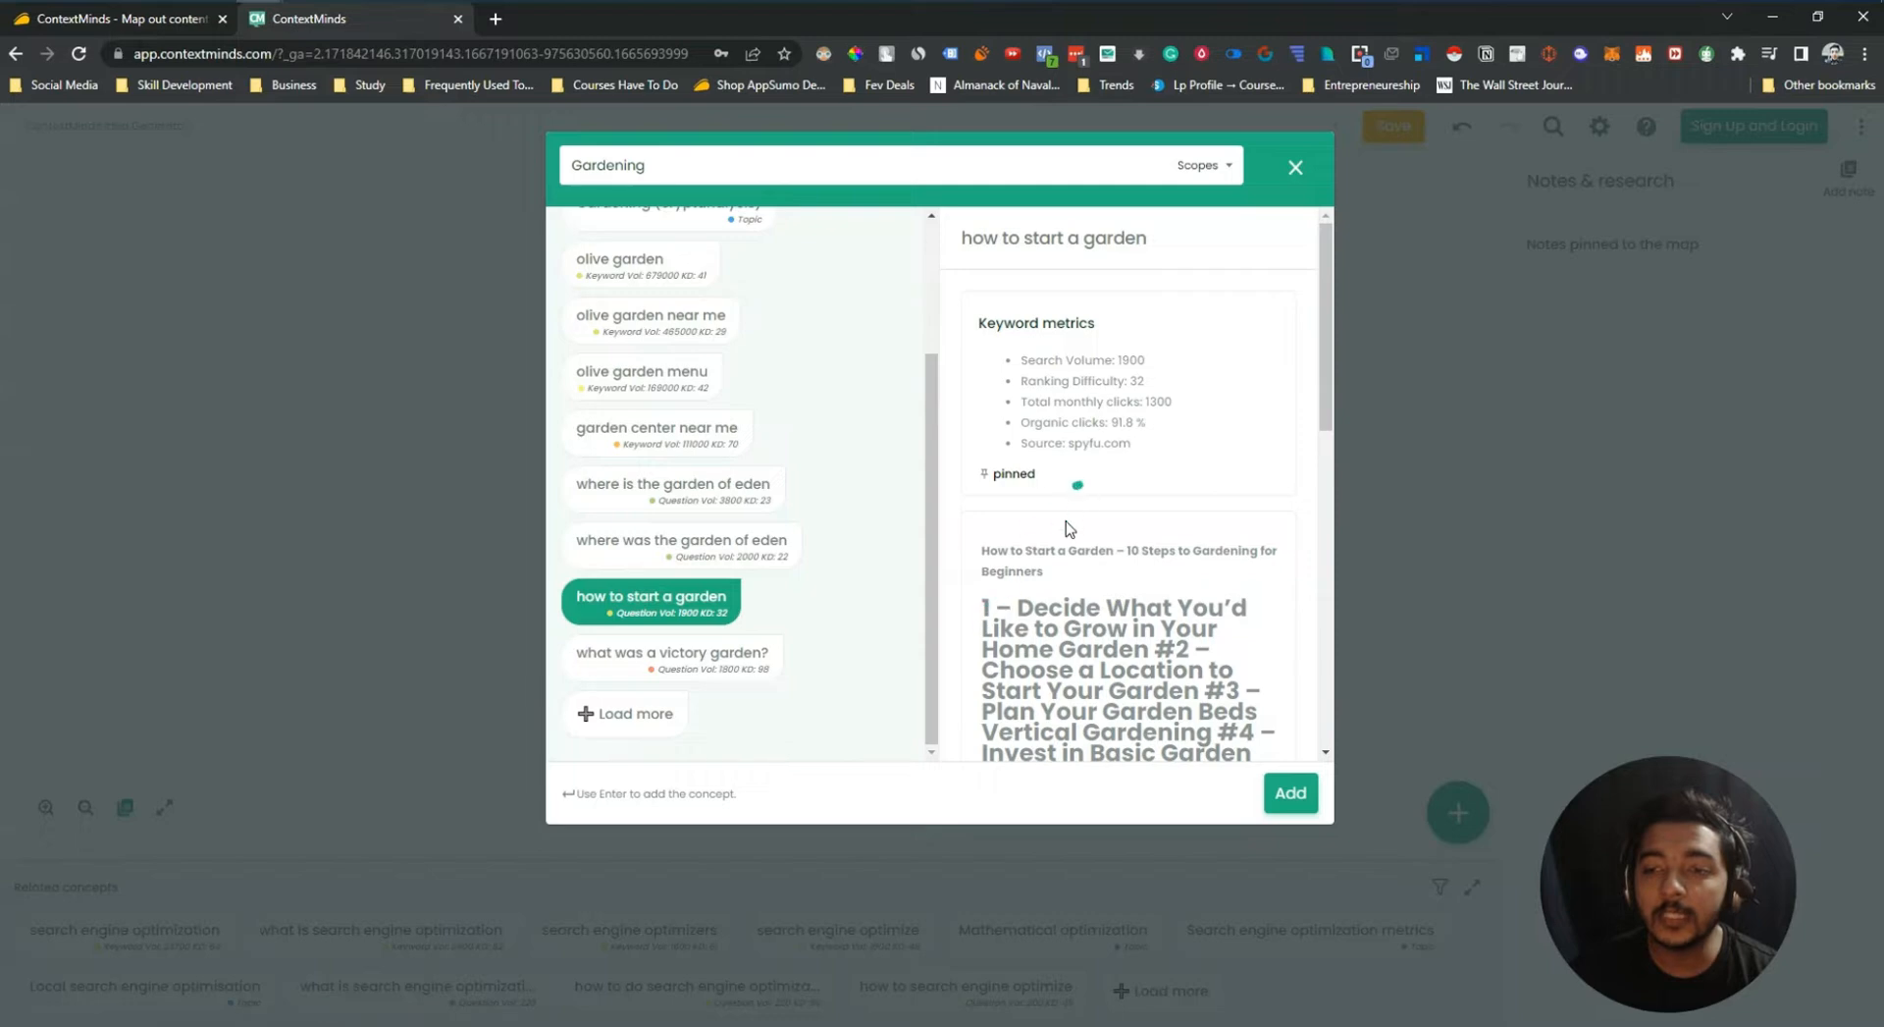
scroll(1066, 543, "down", 3)
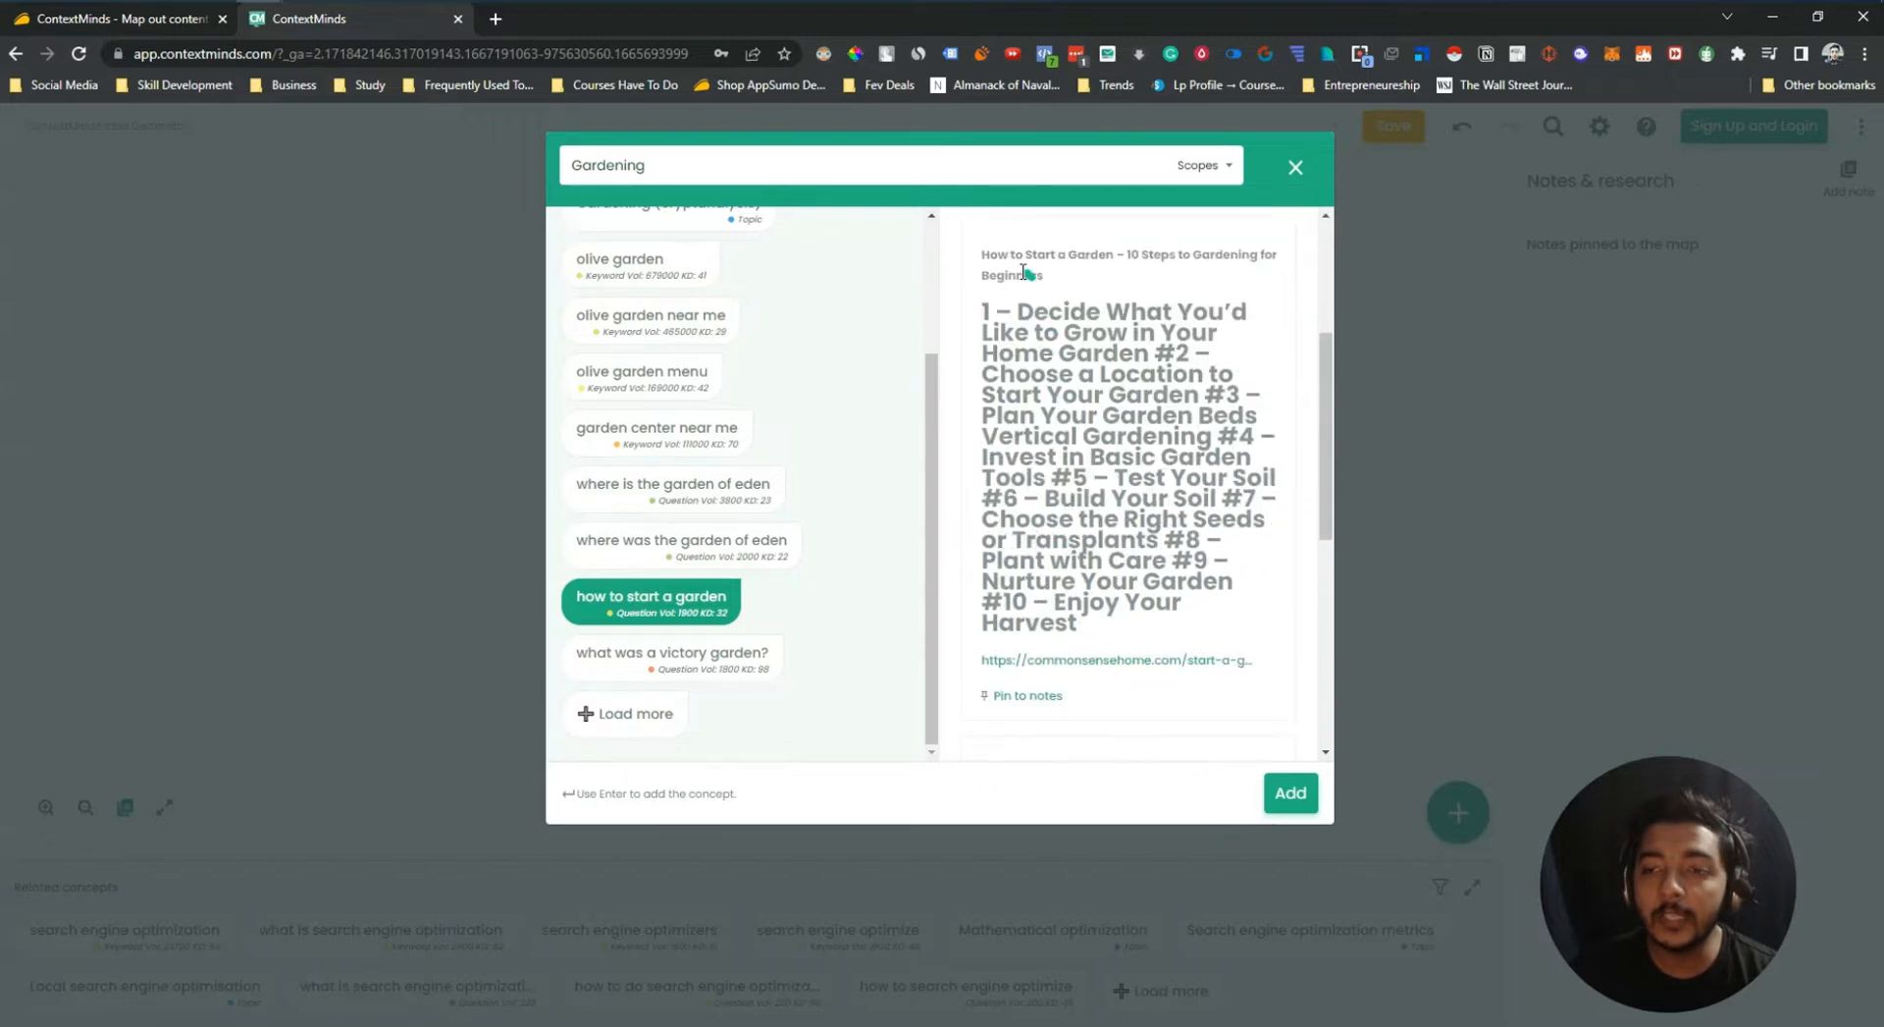
scroll(1064, 636, "down", 5)
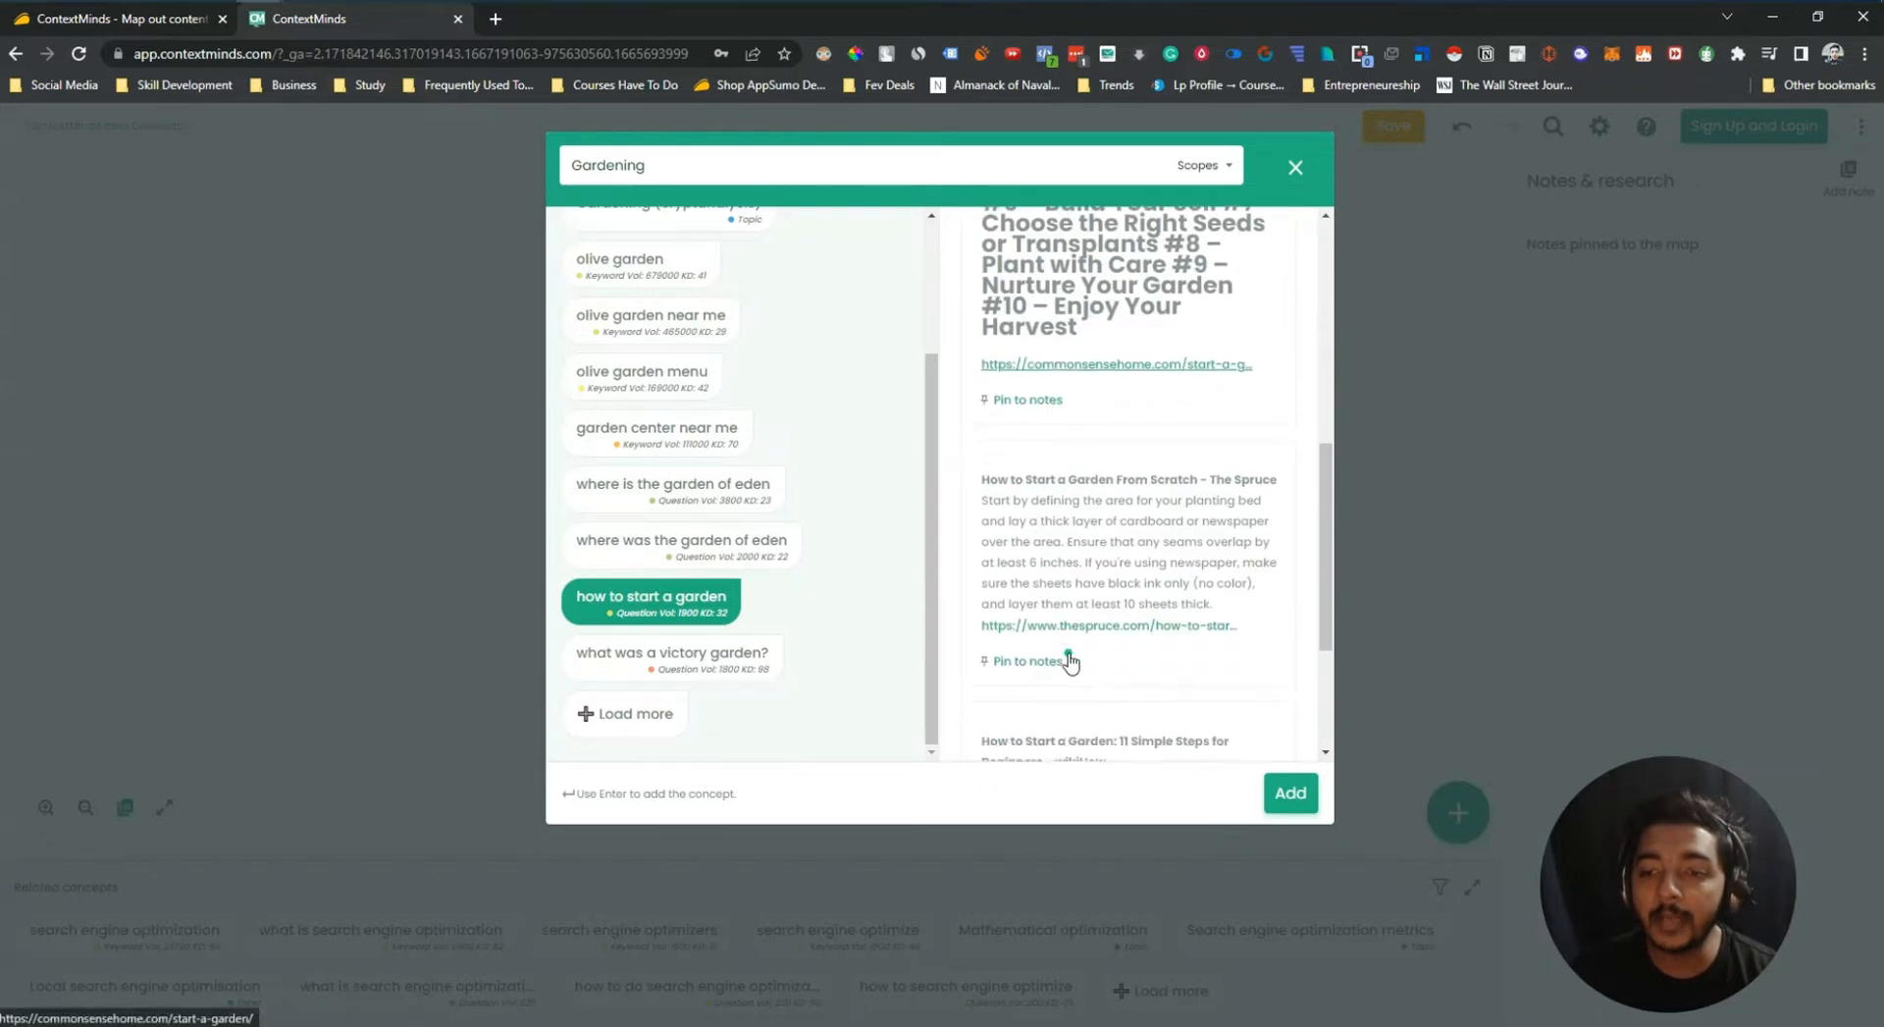
Look through the web articles for "how to start a garden" and add the question to the map as a concept
scroll(1066, 648, "up", 6)
scroll(1062, 589, "down", 5)
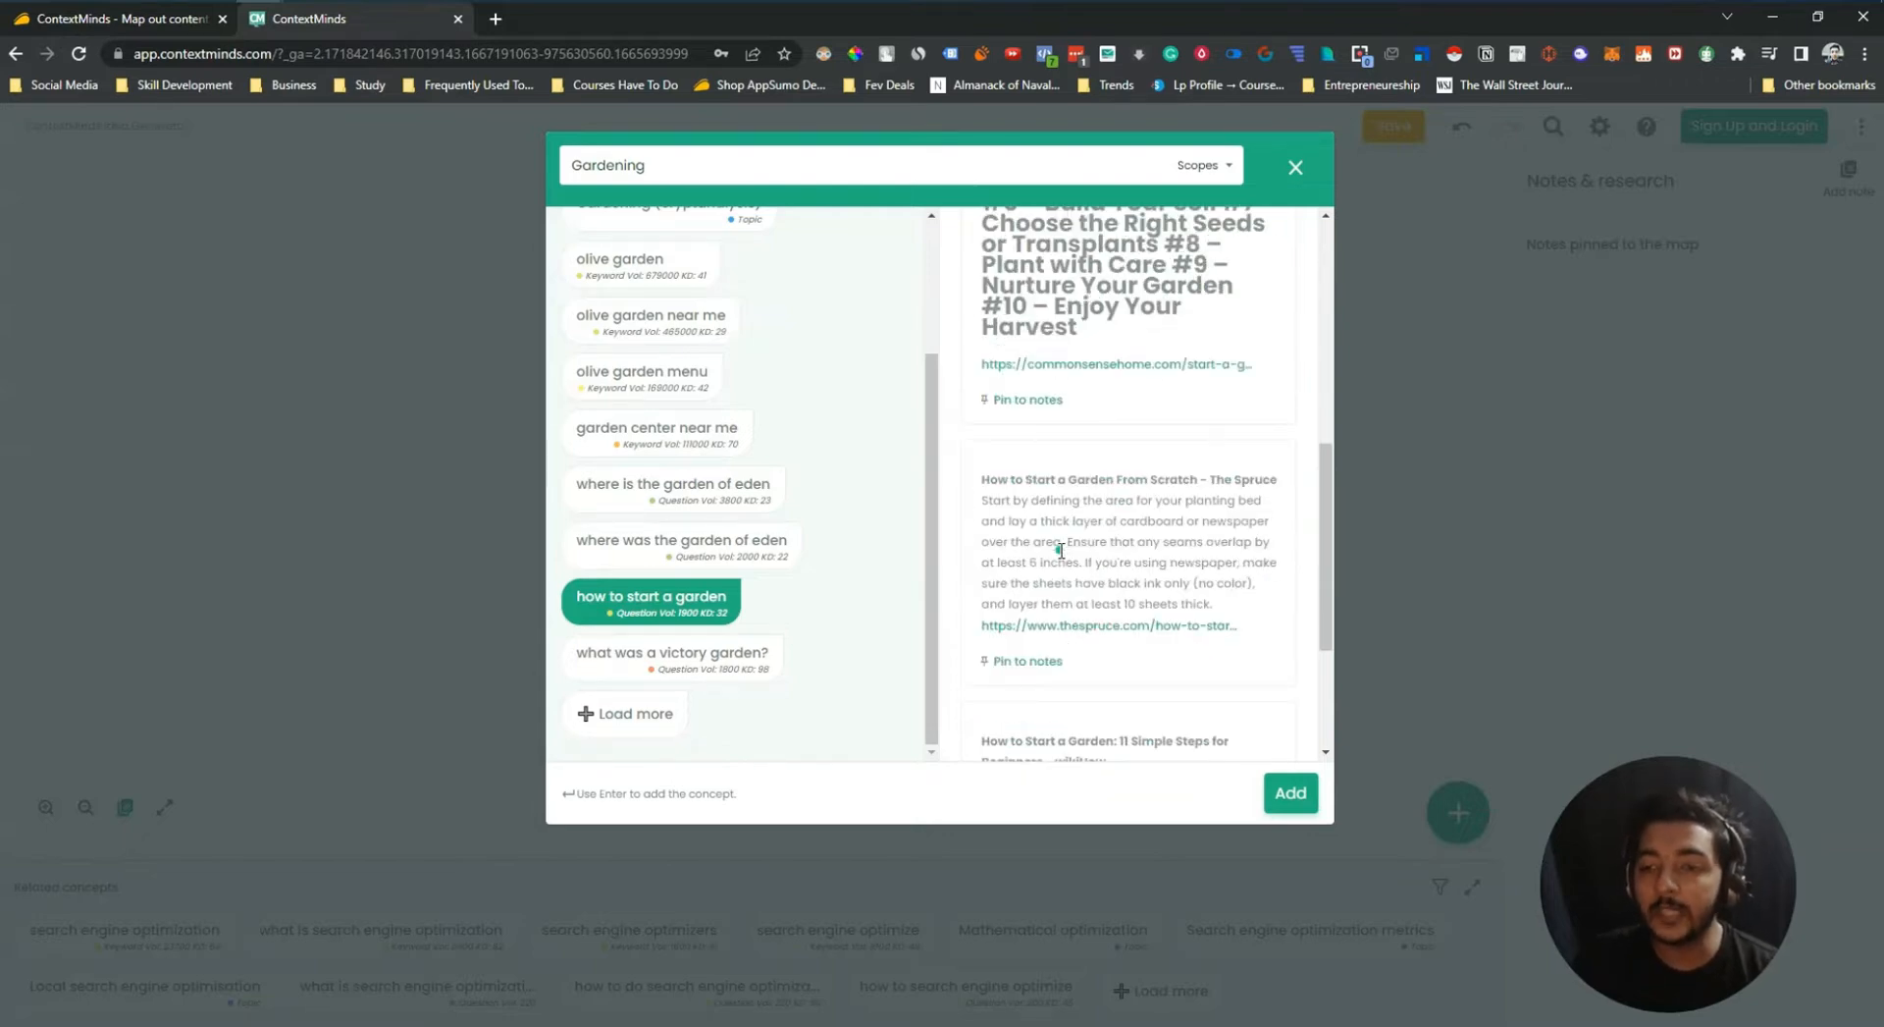
scroll(1060, 550, "down", 3)
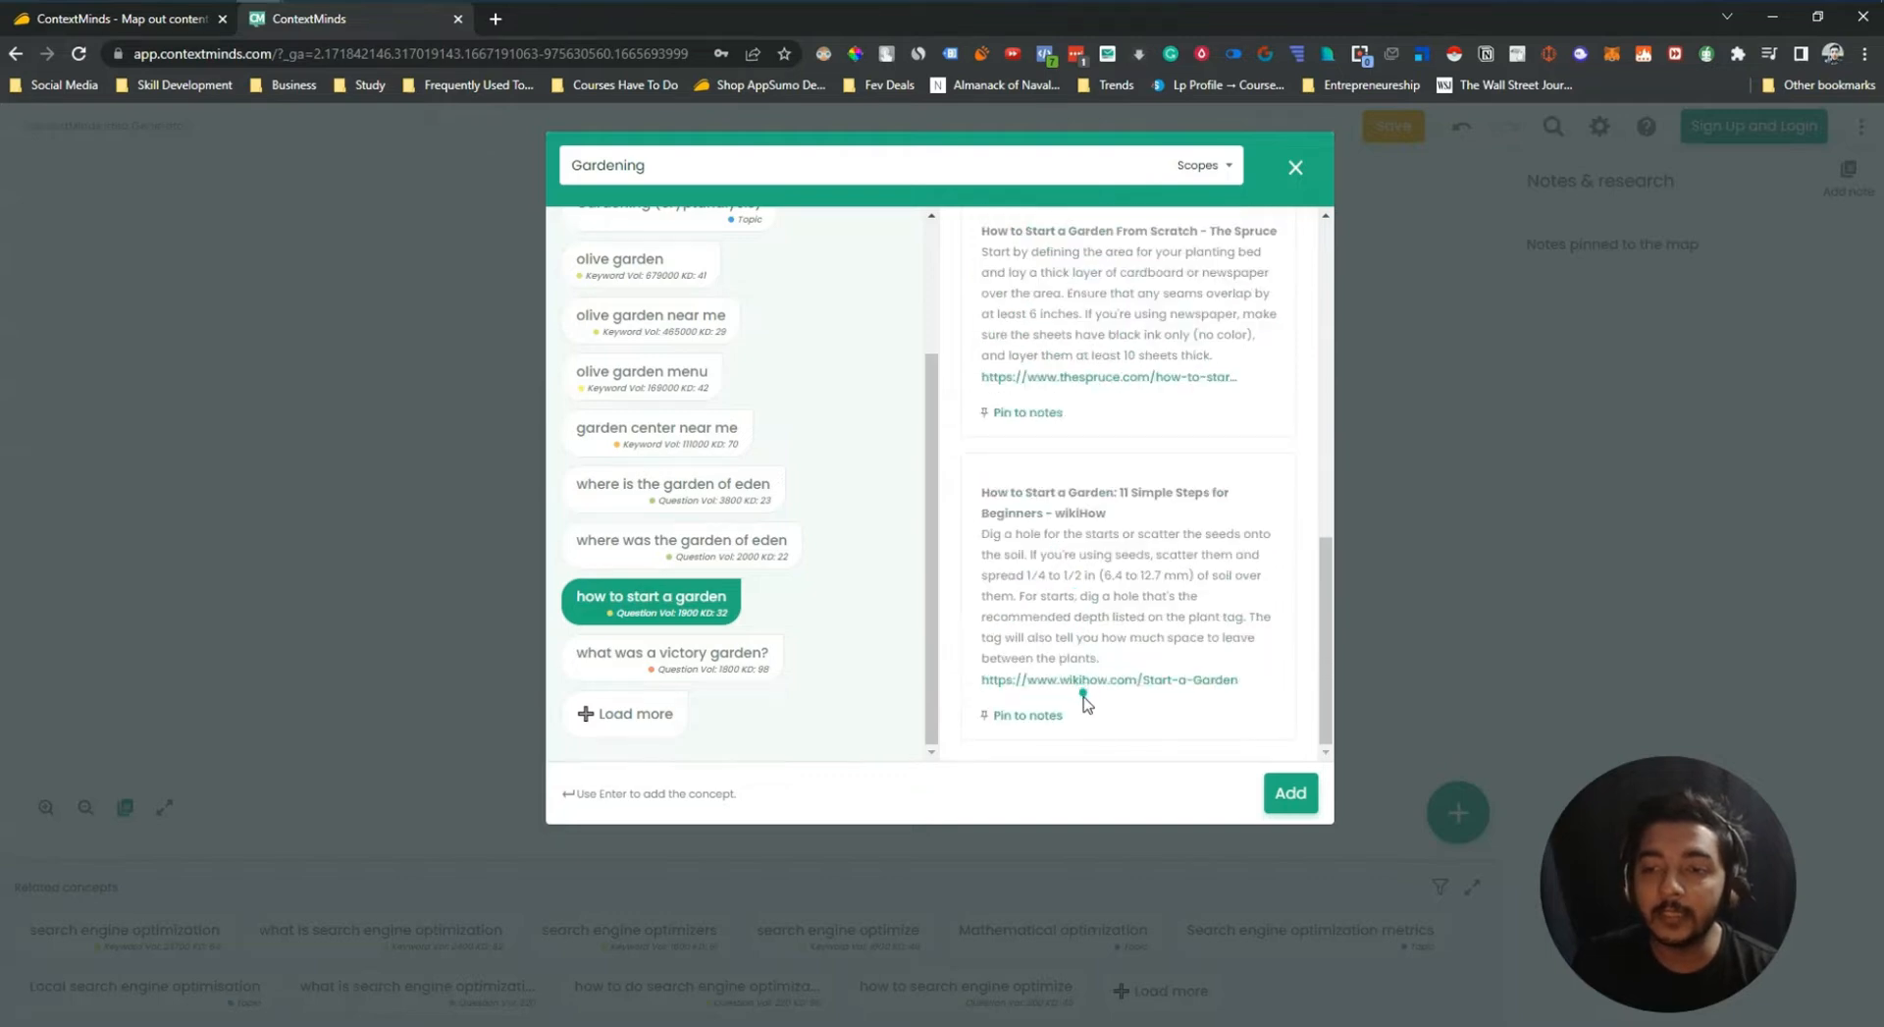
scroll(1085, 711, "up", 3)
scroll(1058, 498, "up", 2)
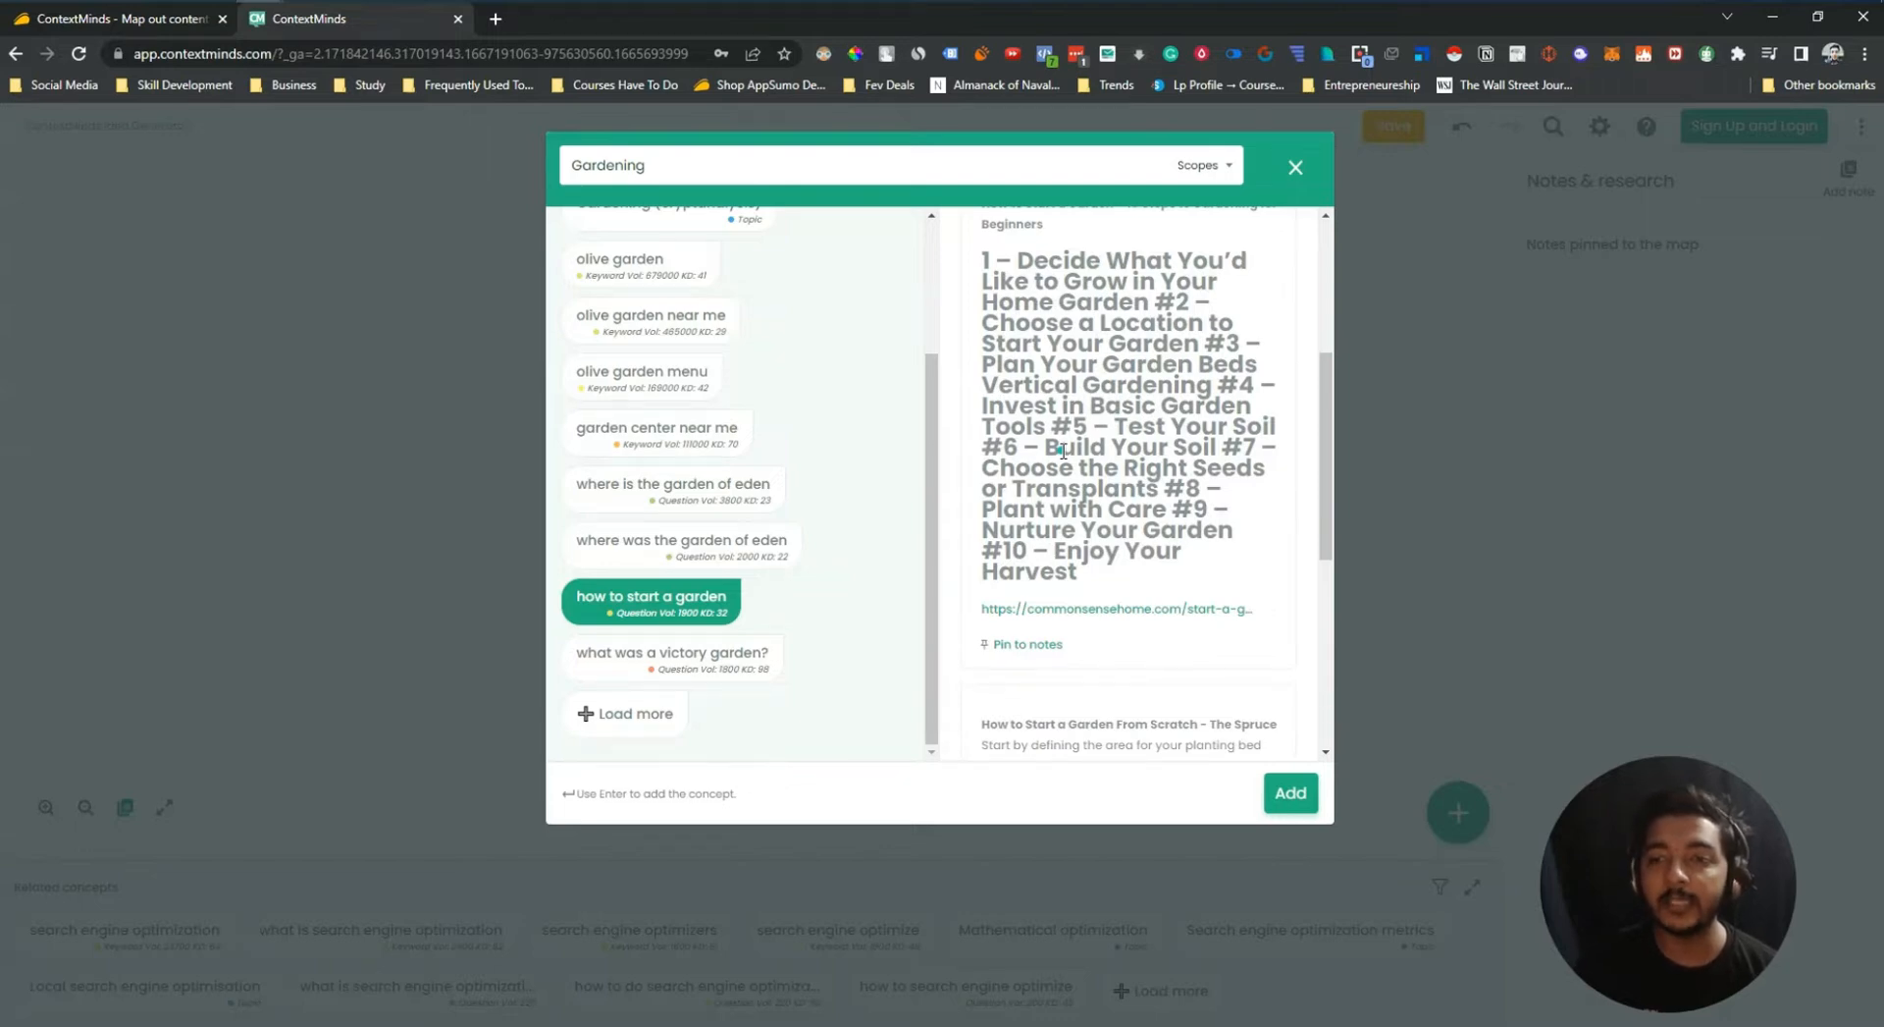
scroll(1063, 451, "up", 3)
left_click(1291, 792)
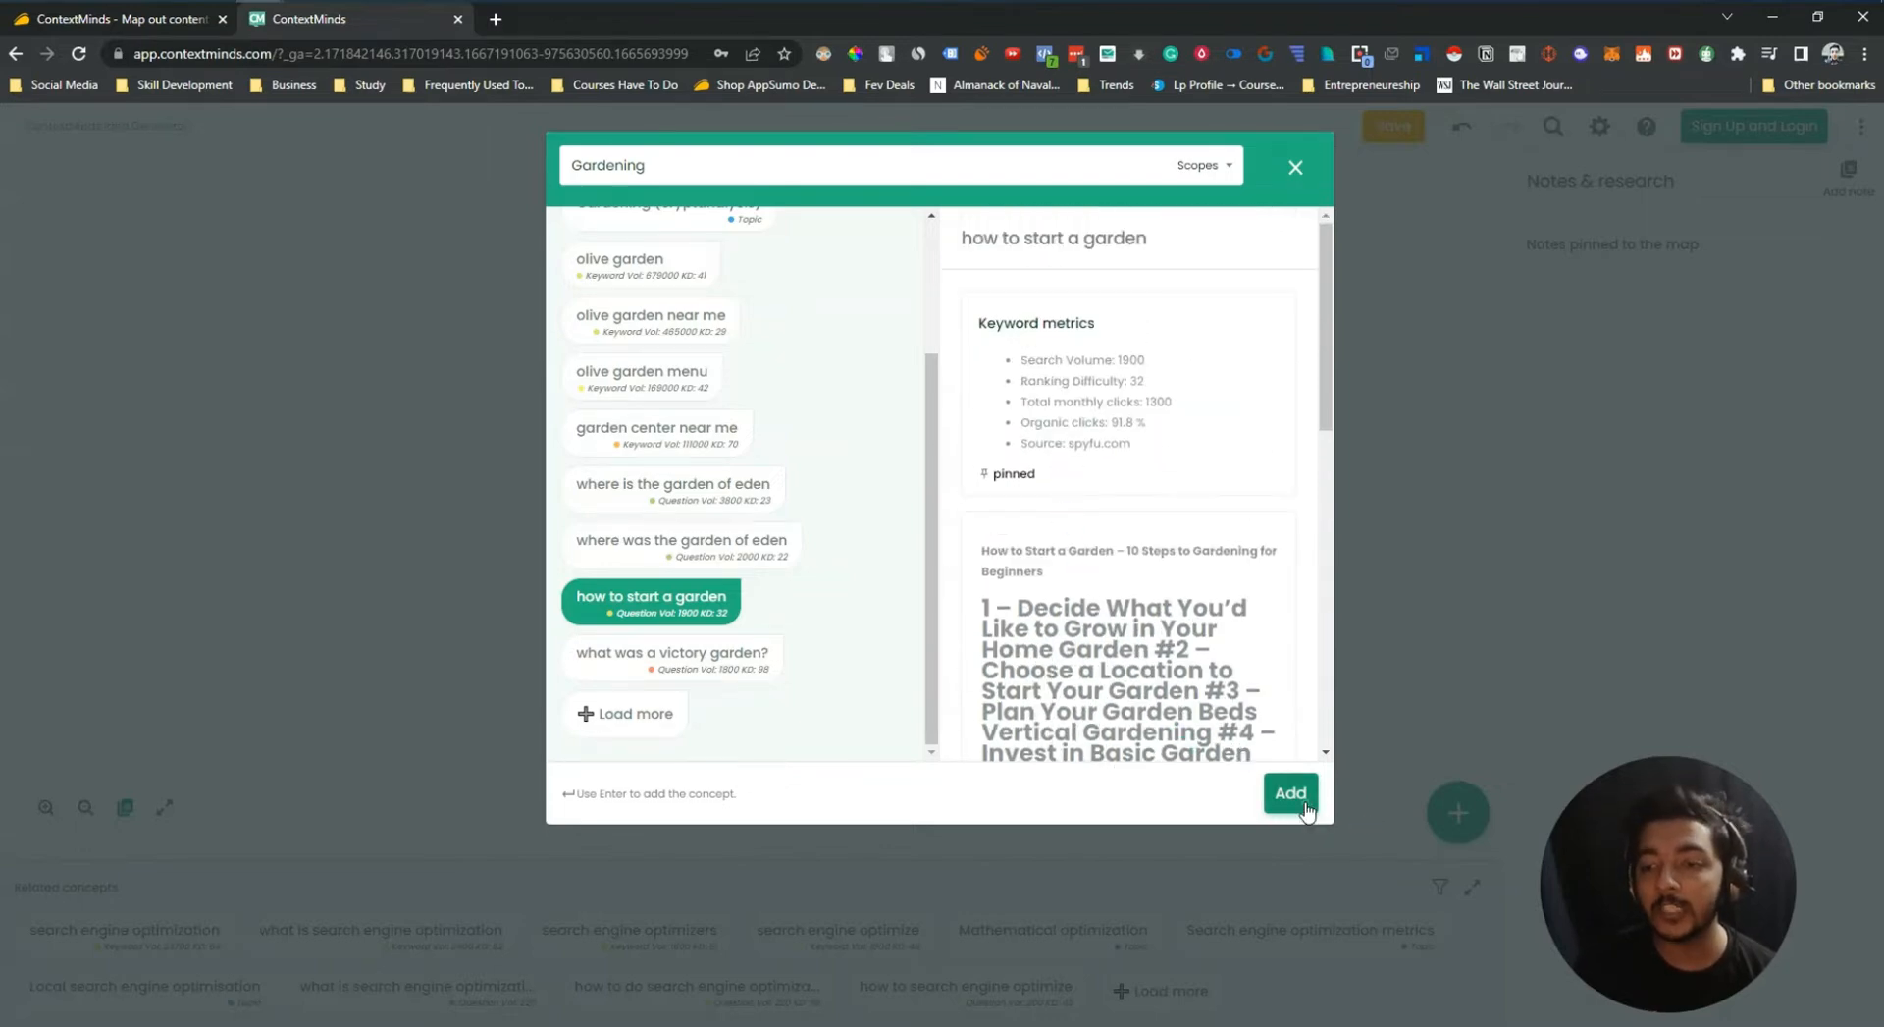
left_click(709, 283)
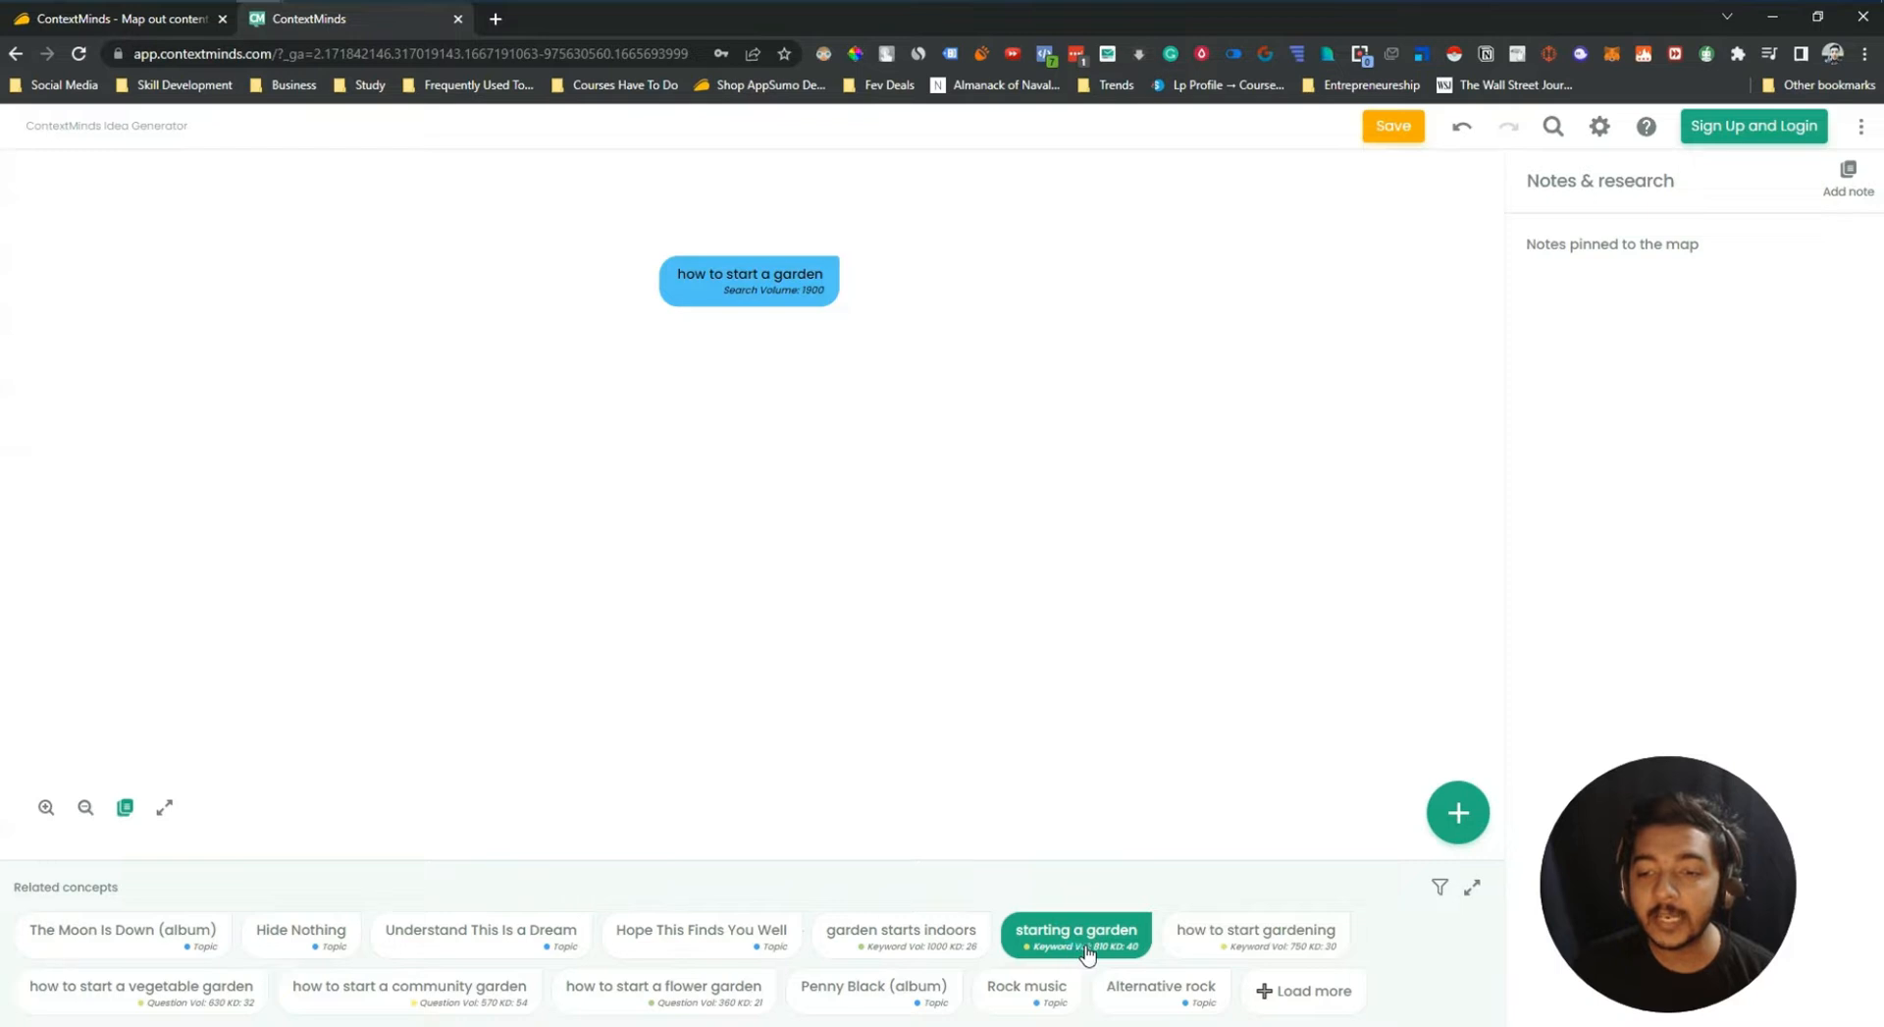
Review the keyword metrics and articles of the related question "how to start a vegetable garden" and insert it into the map below "how to start a garden"
left_click_drag(882, 950, 1150, 800)
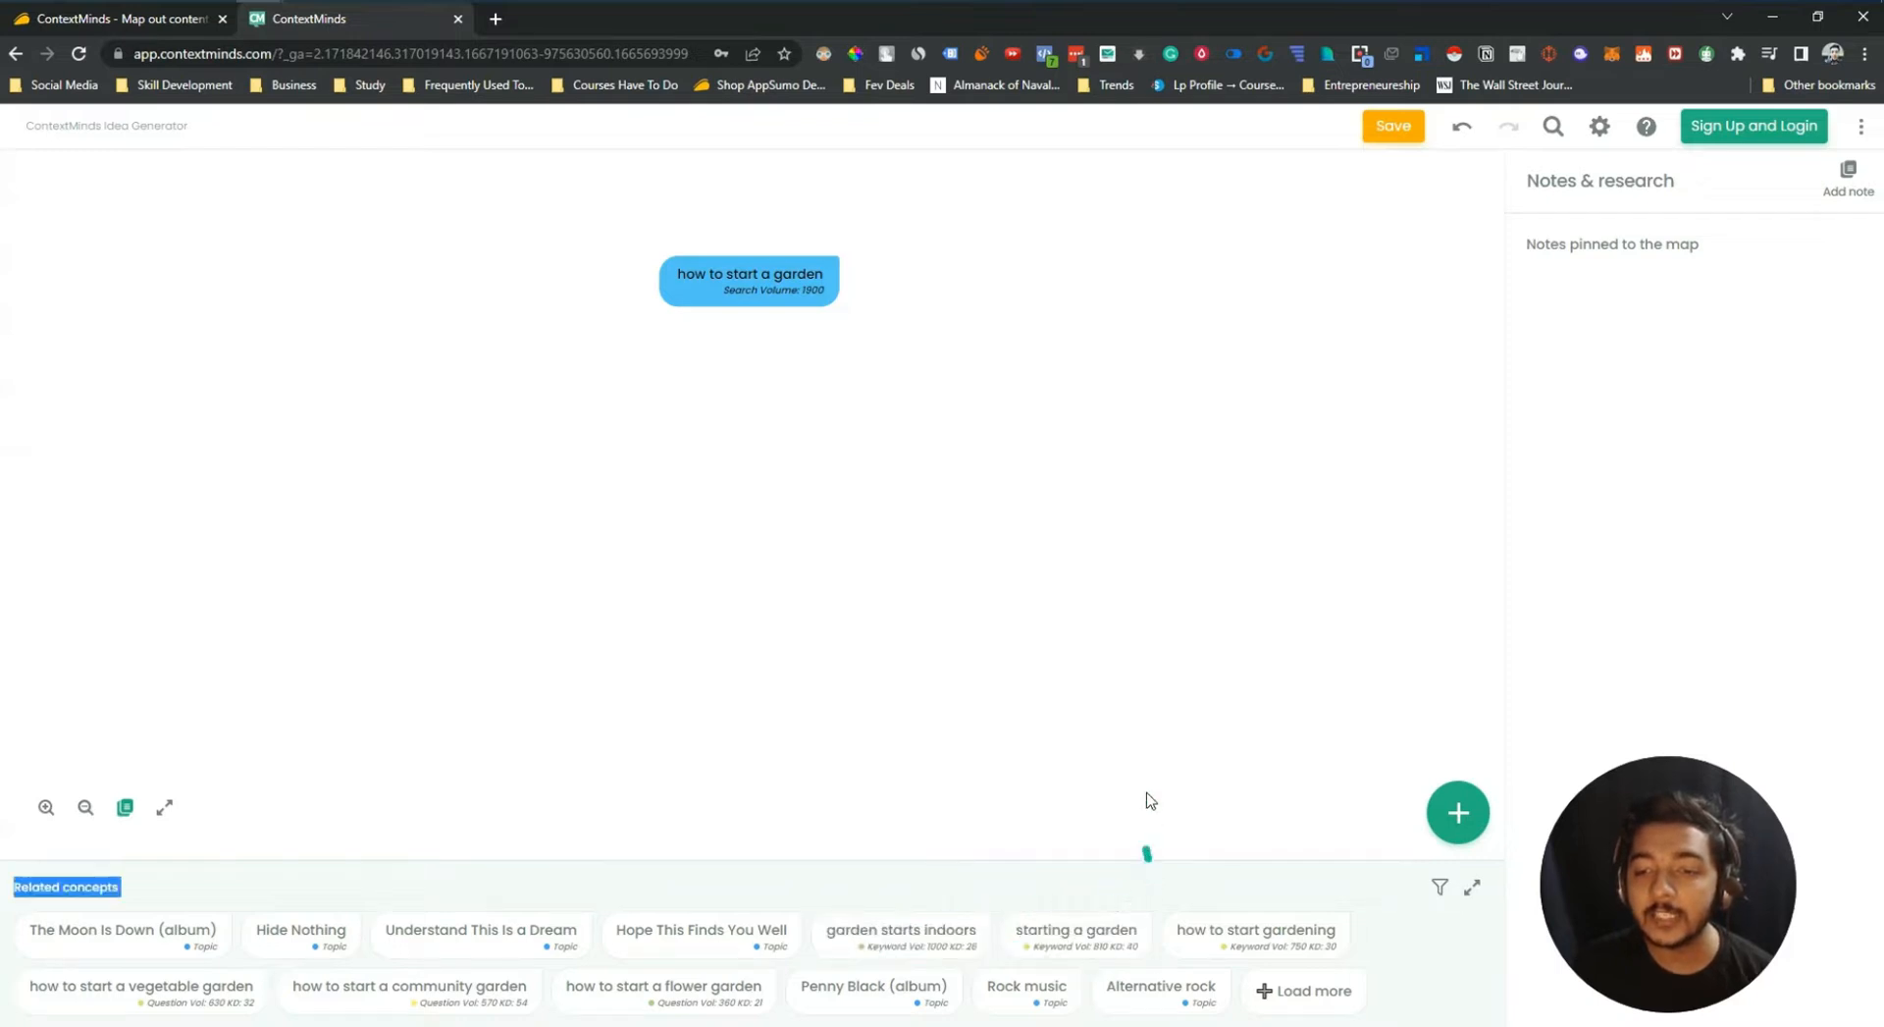
left_click_drag(1153, 660, 1240, 926)
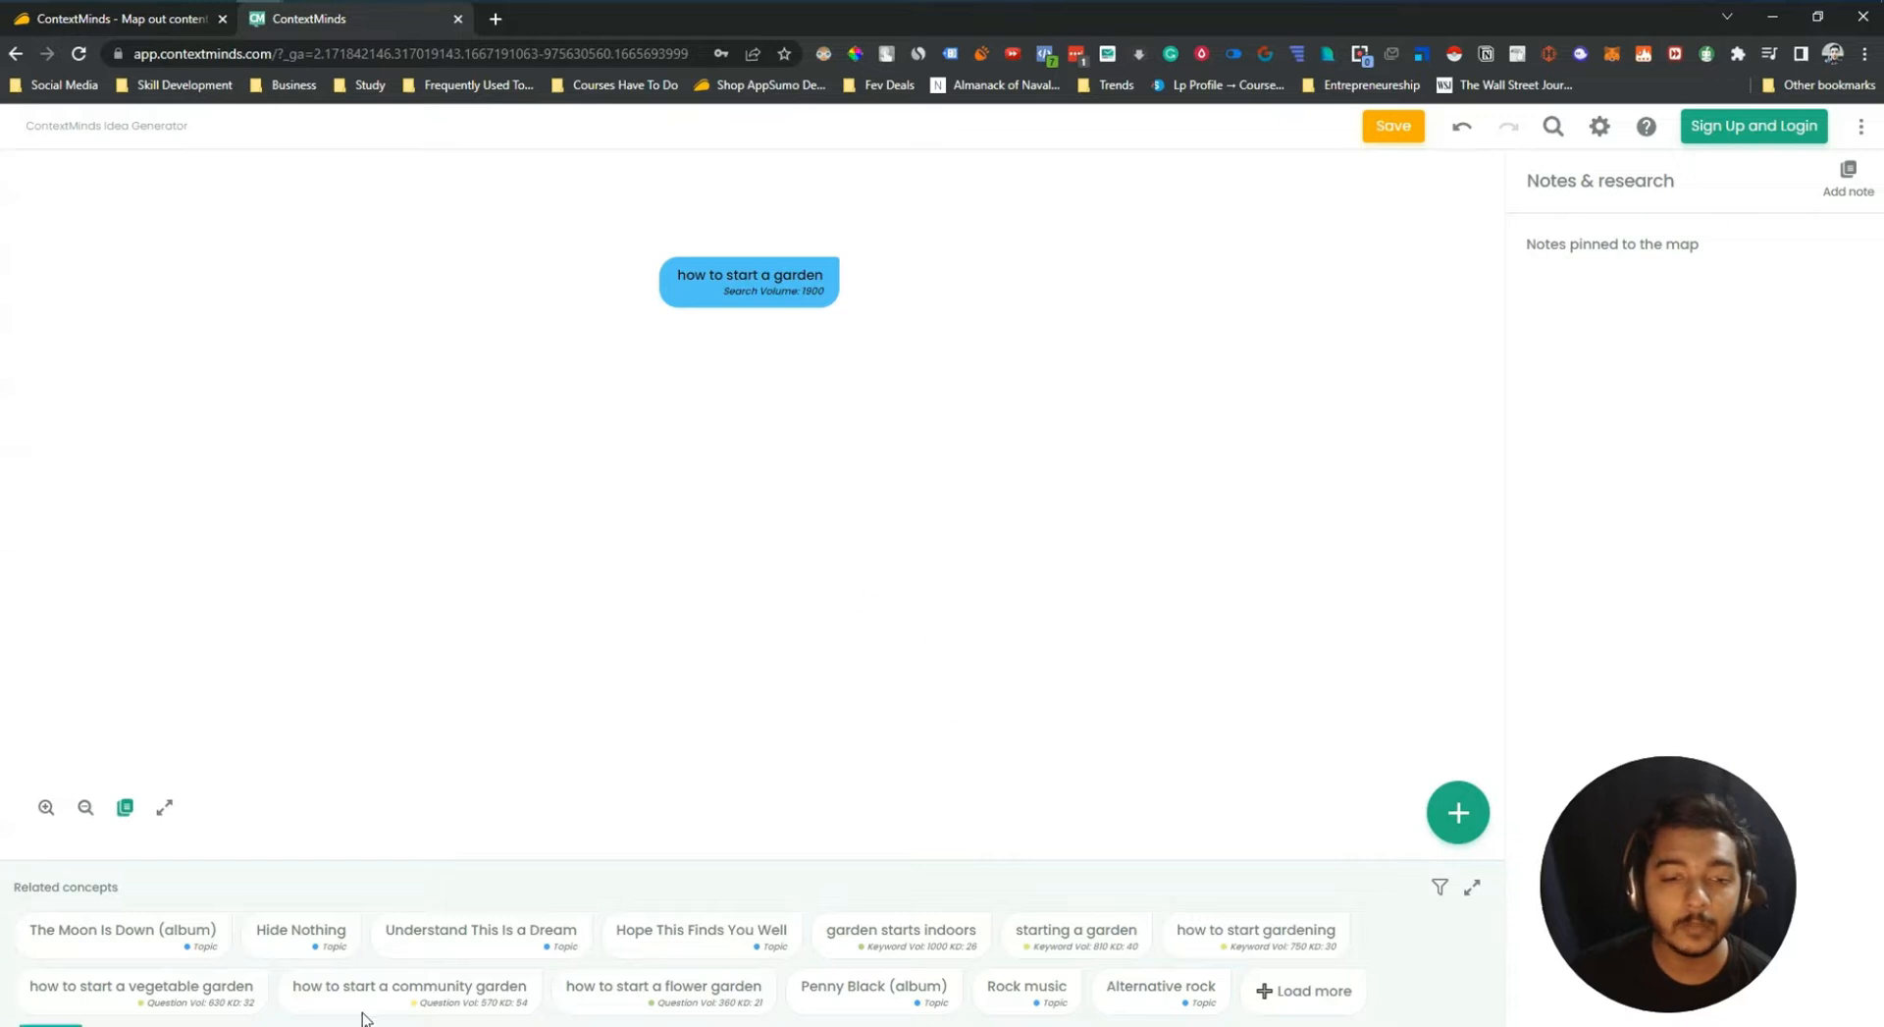
left_click(83, 1005)
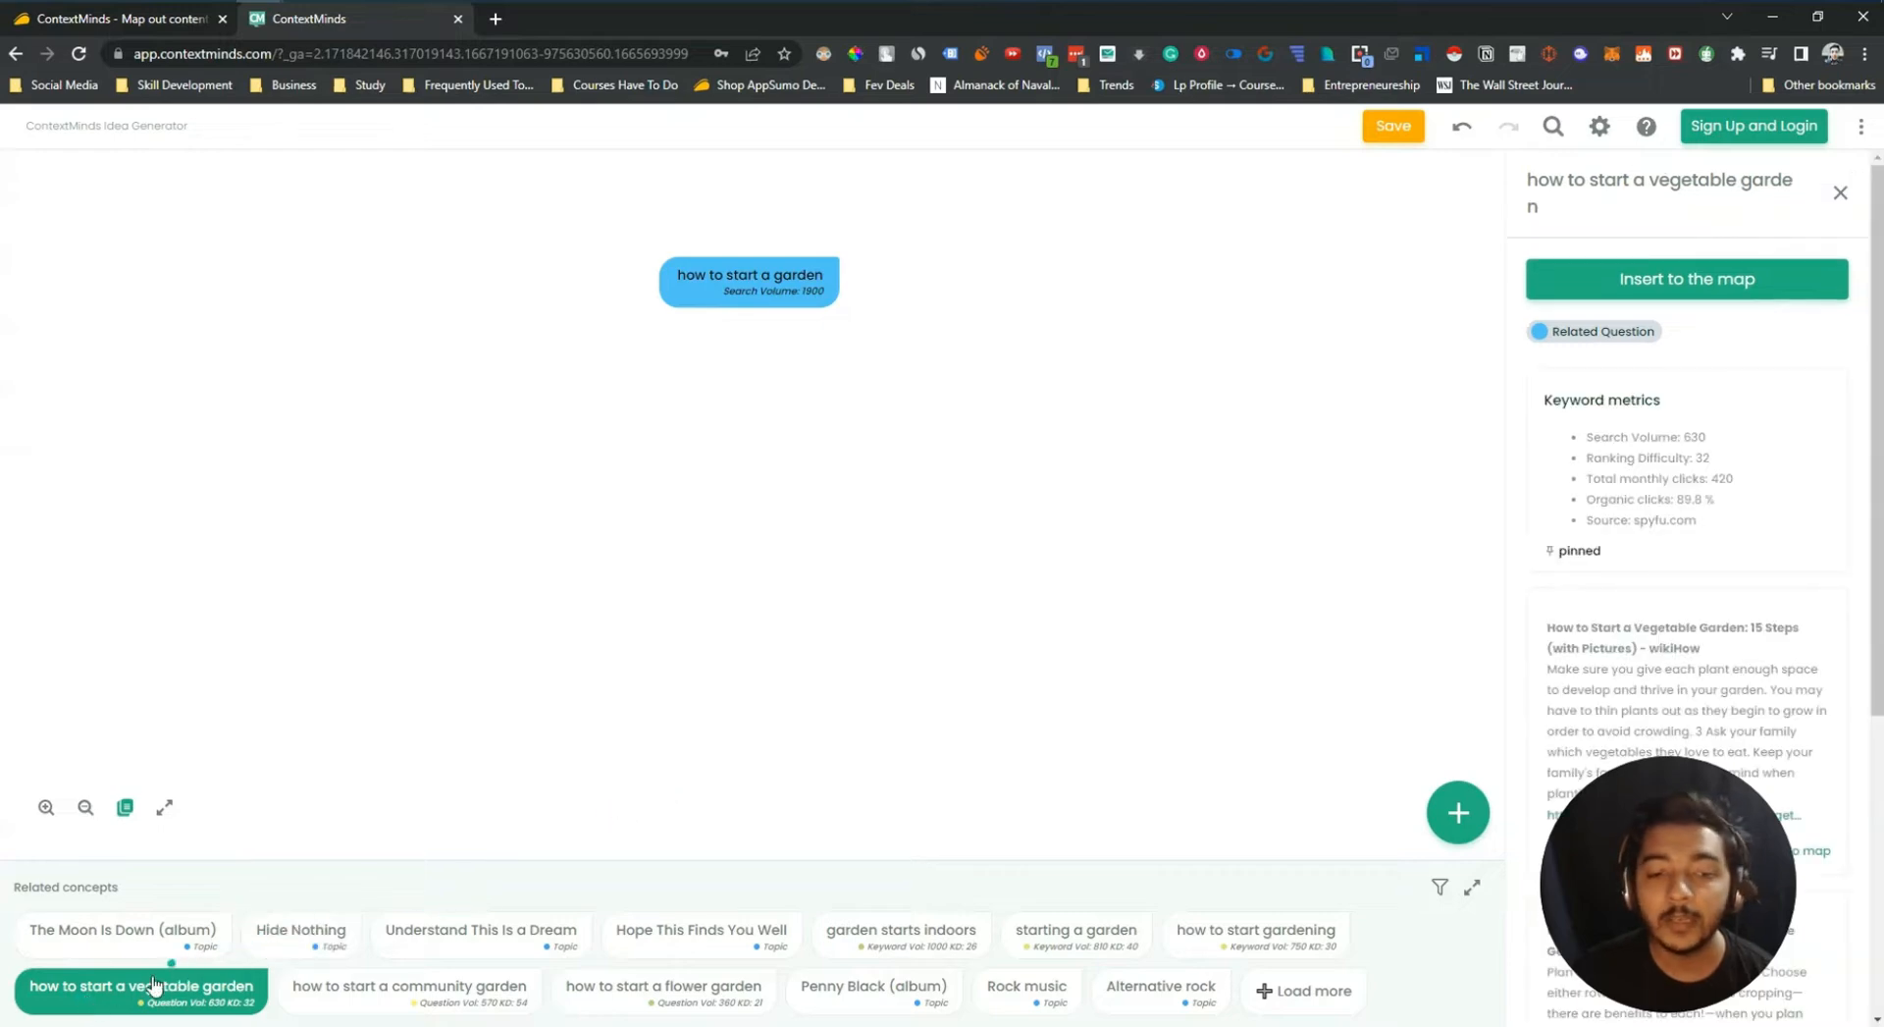
scroll(1697, 531, "down", 5)
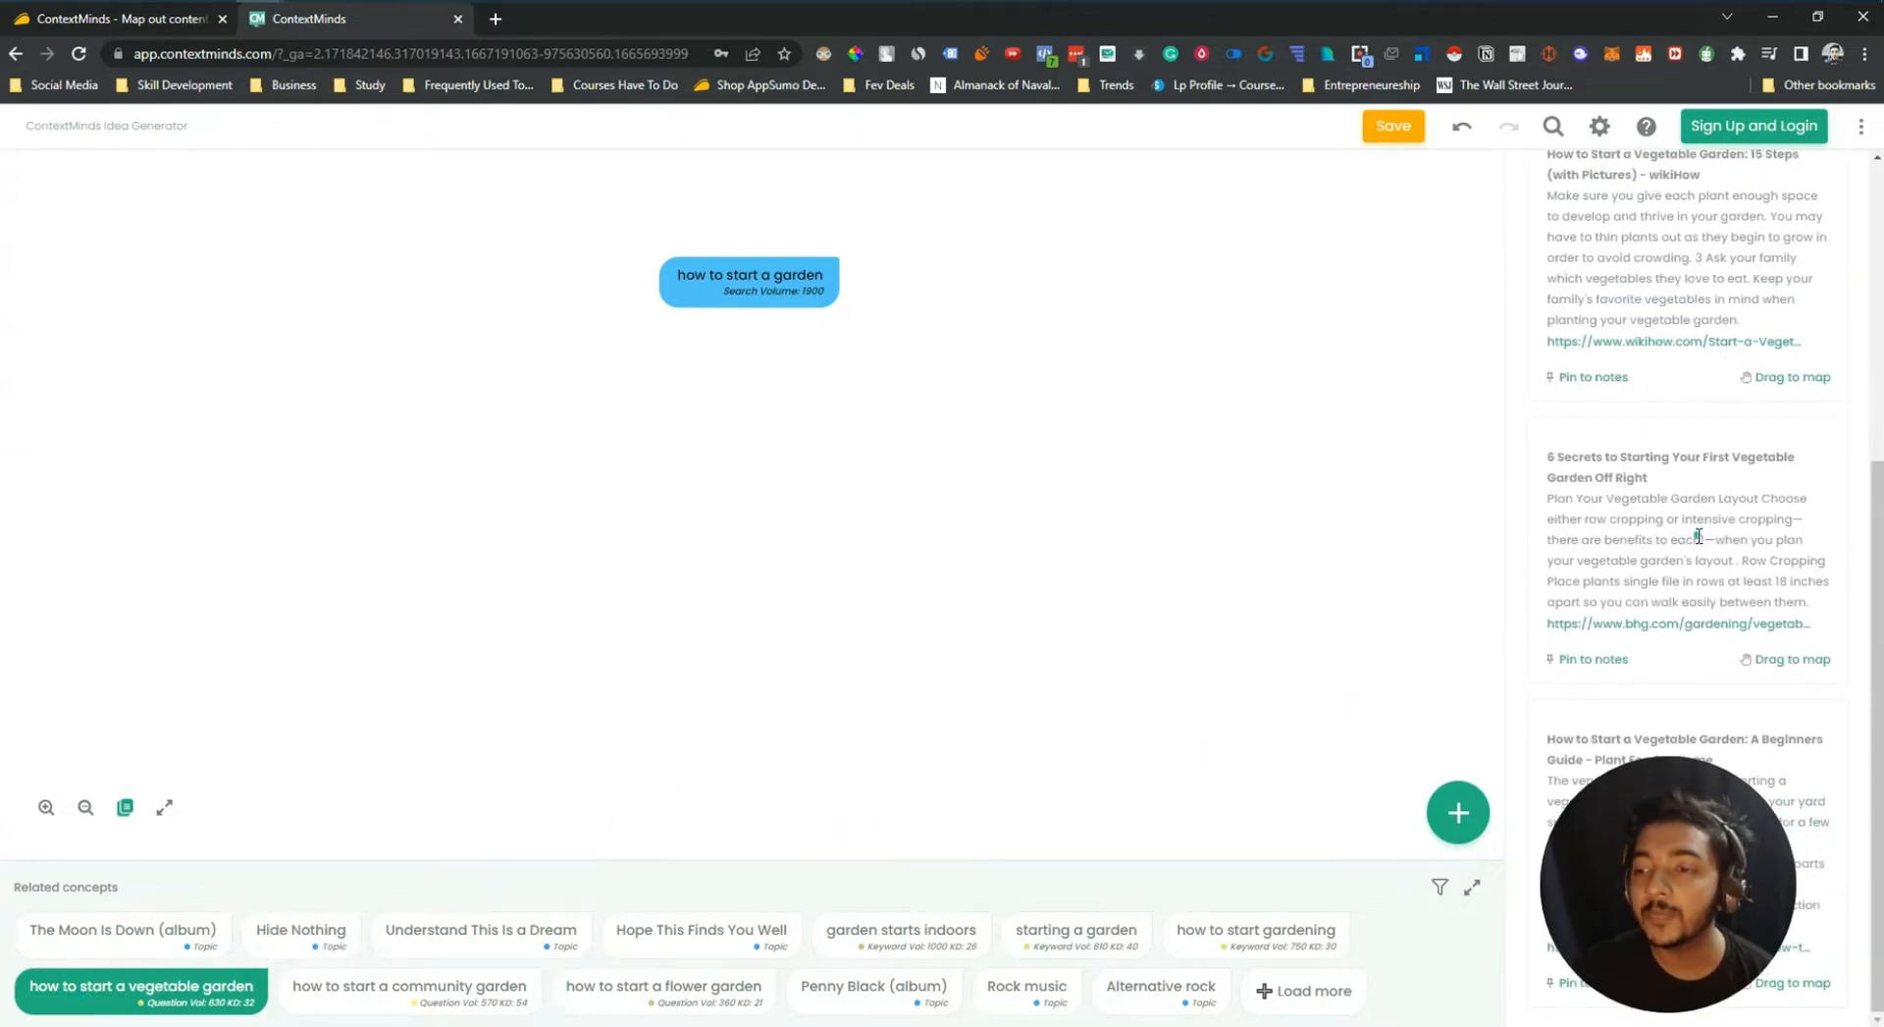
scroll(1698, 536, "up", 5)
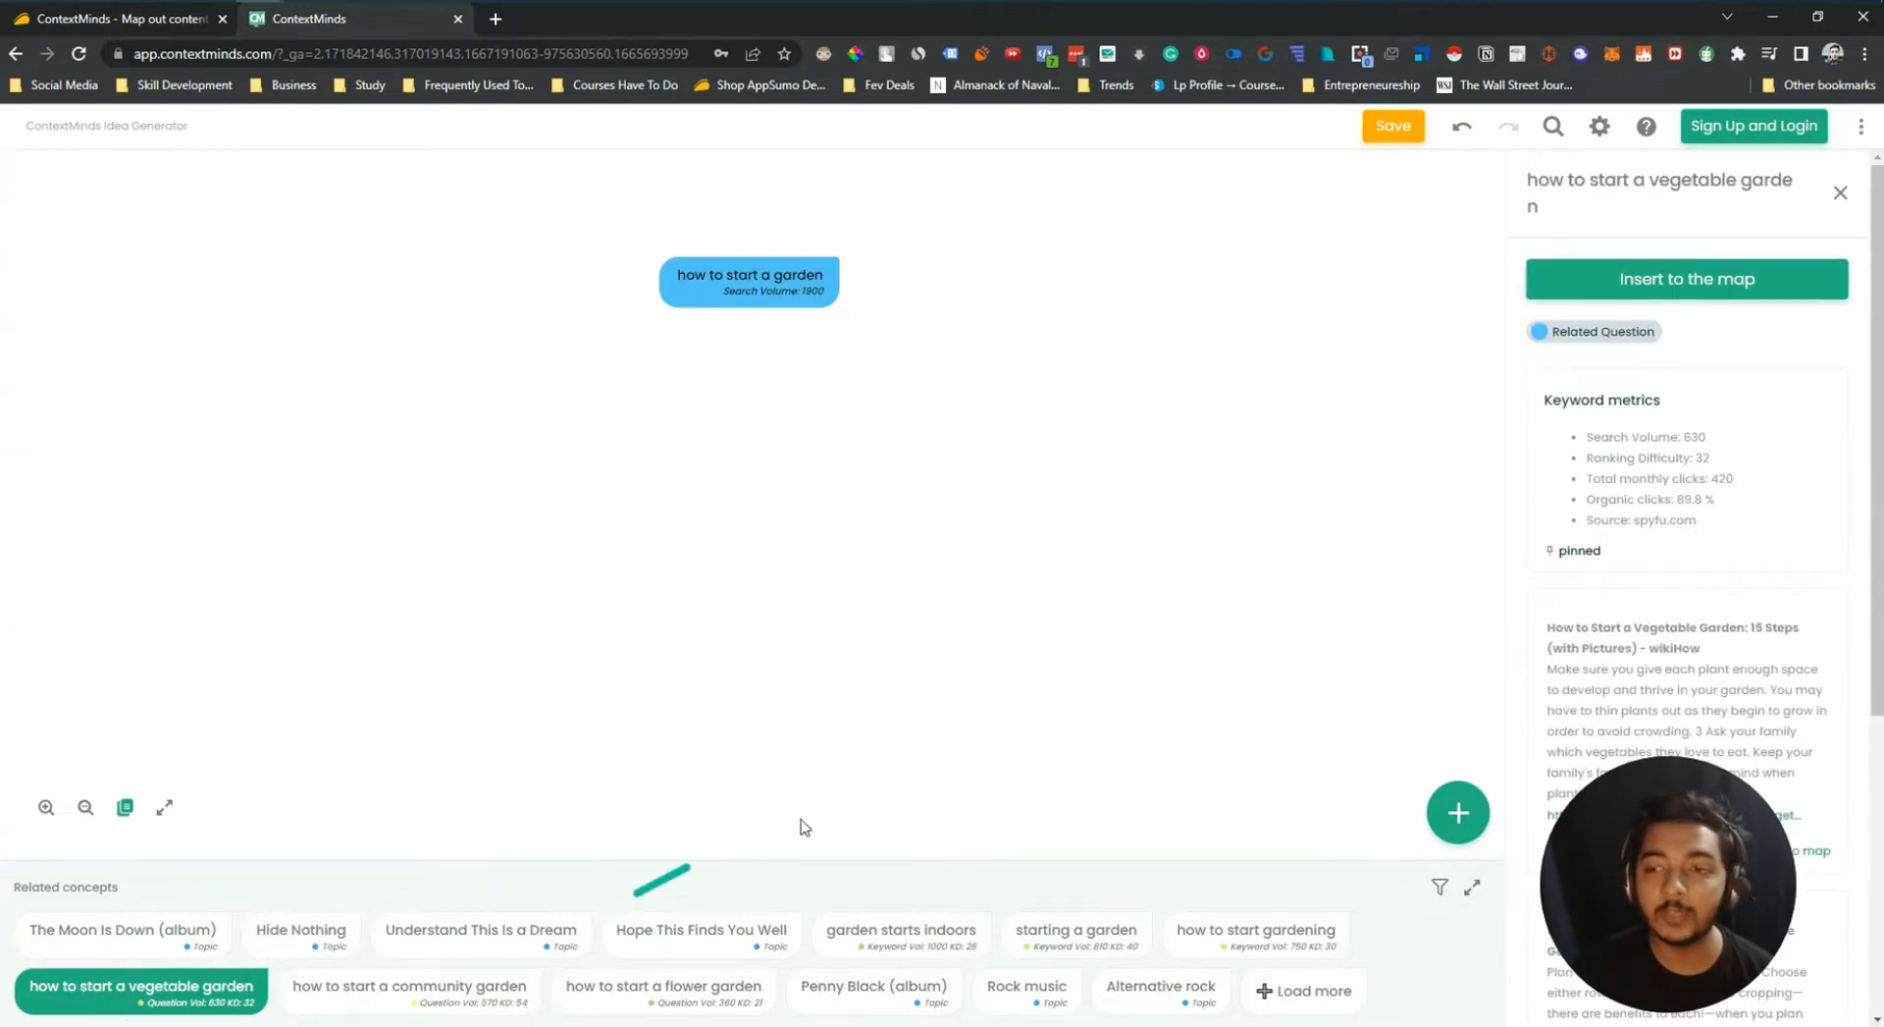
left_click(1731, 284)
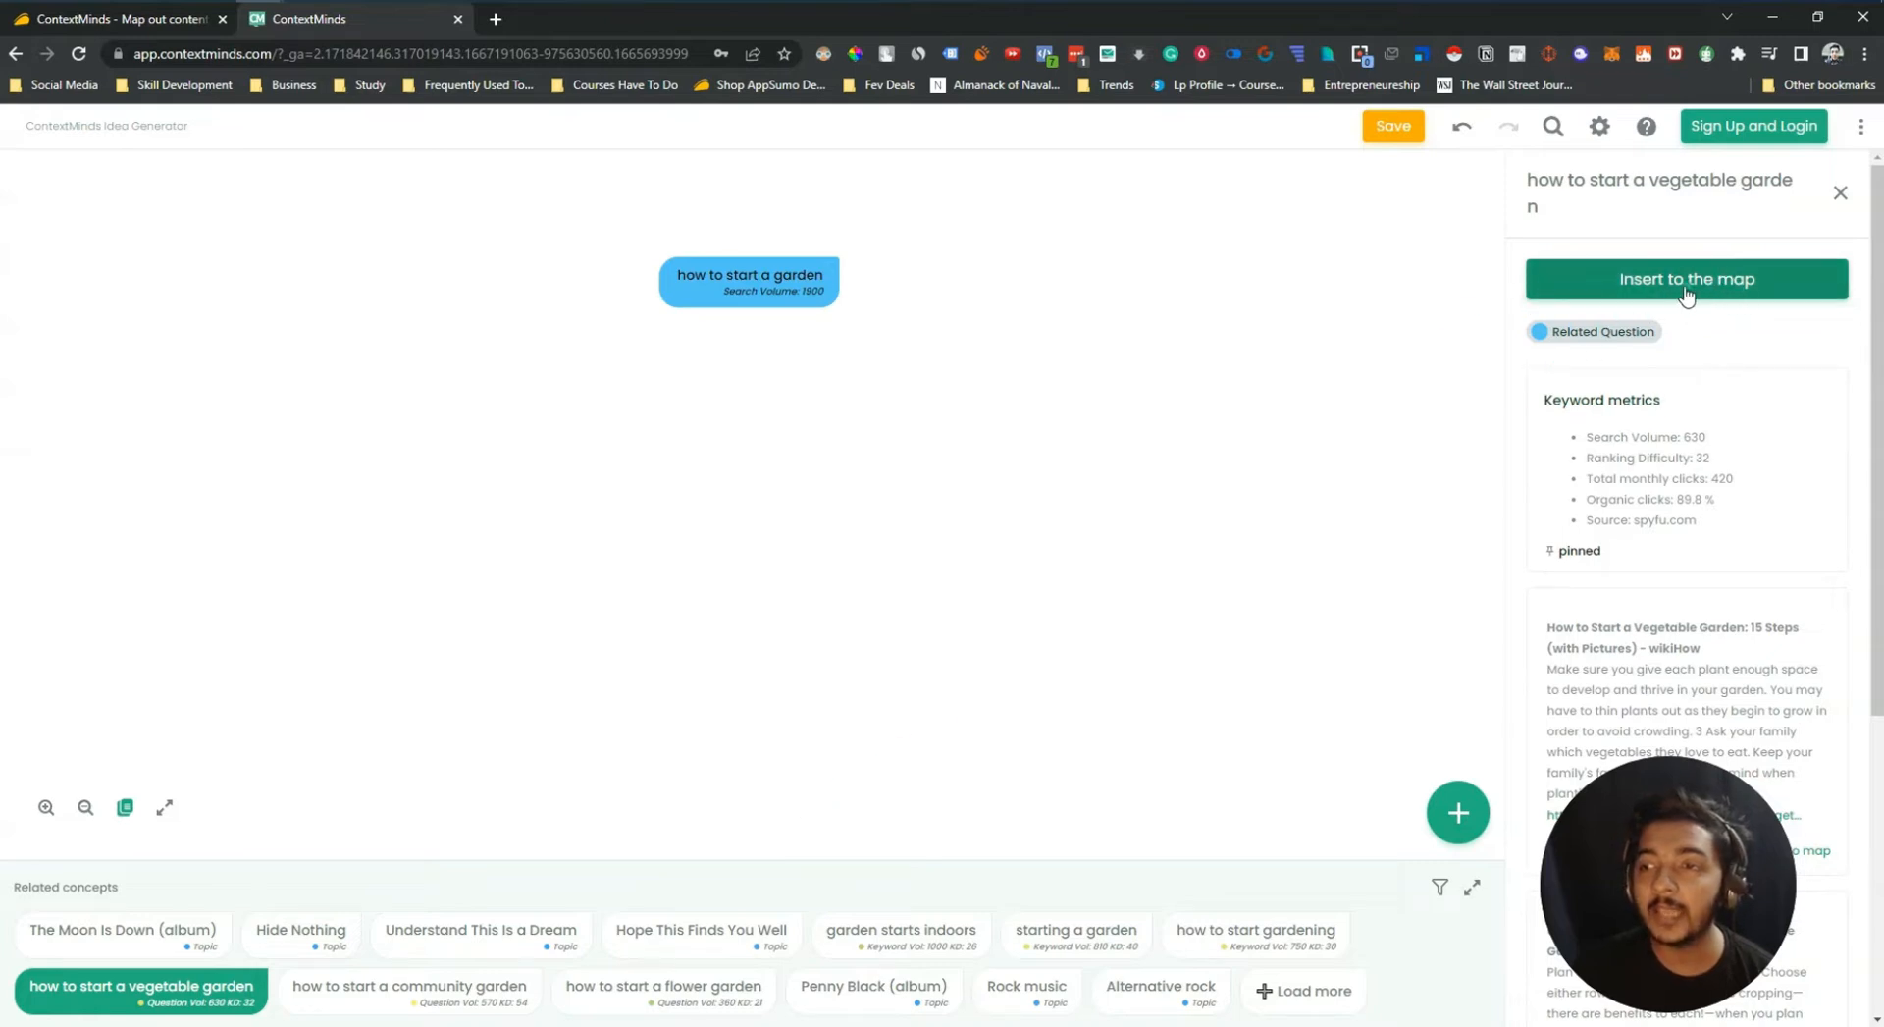
left_click(778, 359)
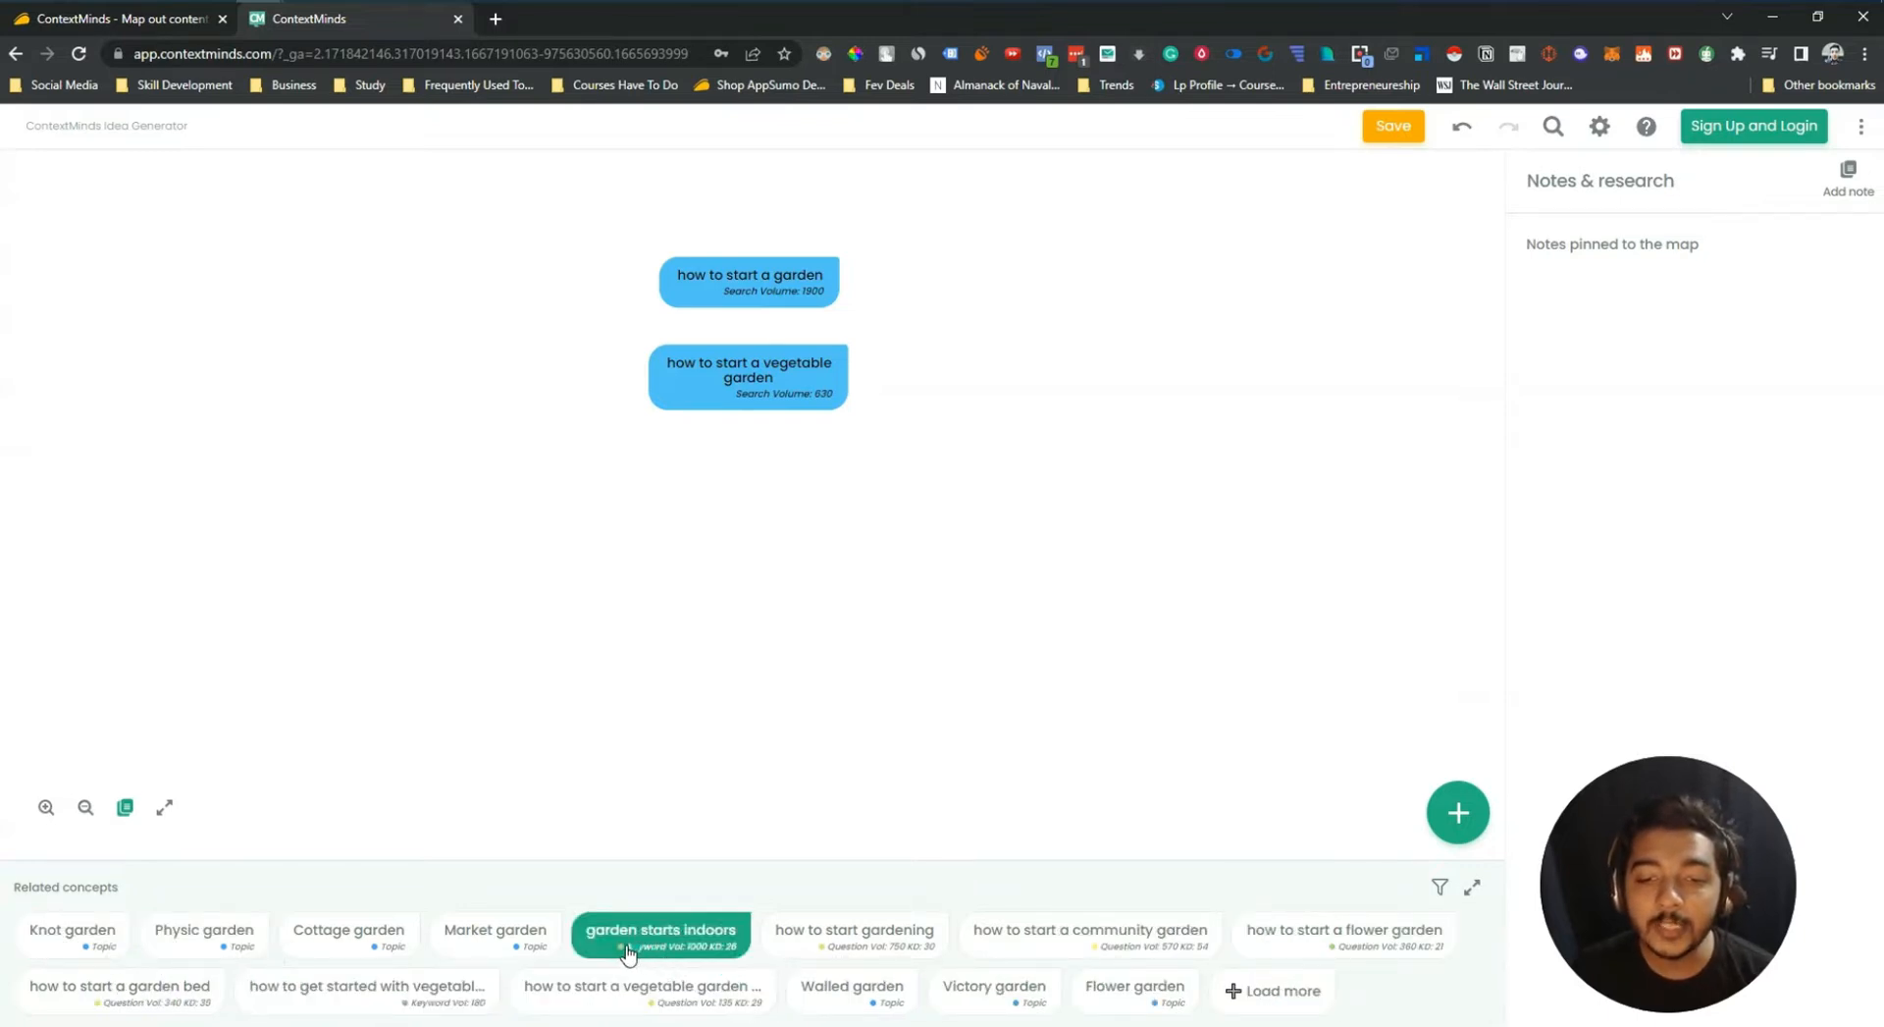
Add the related concepts "garden starts indoors", "how to start gardening" and "how to start a vegetable garden for beginners" to the map
left_click_drag(691, 939, 741, 479)
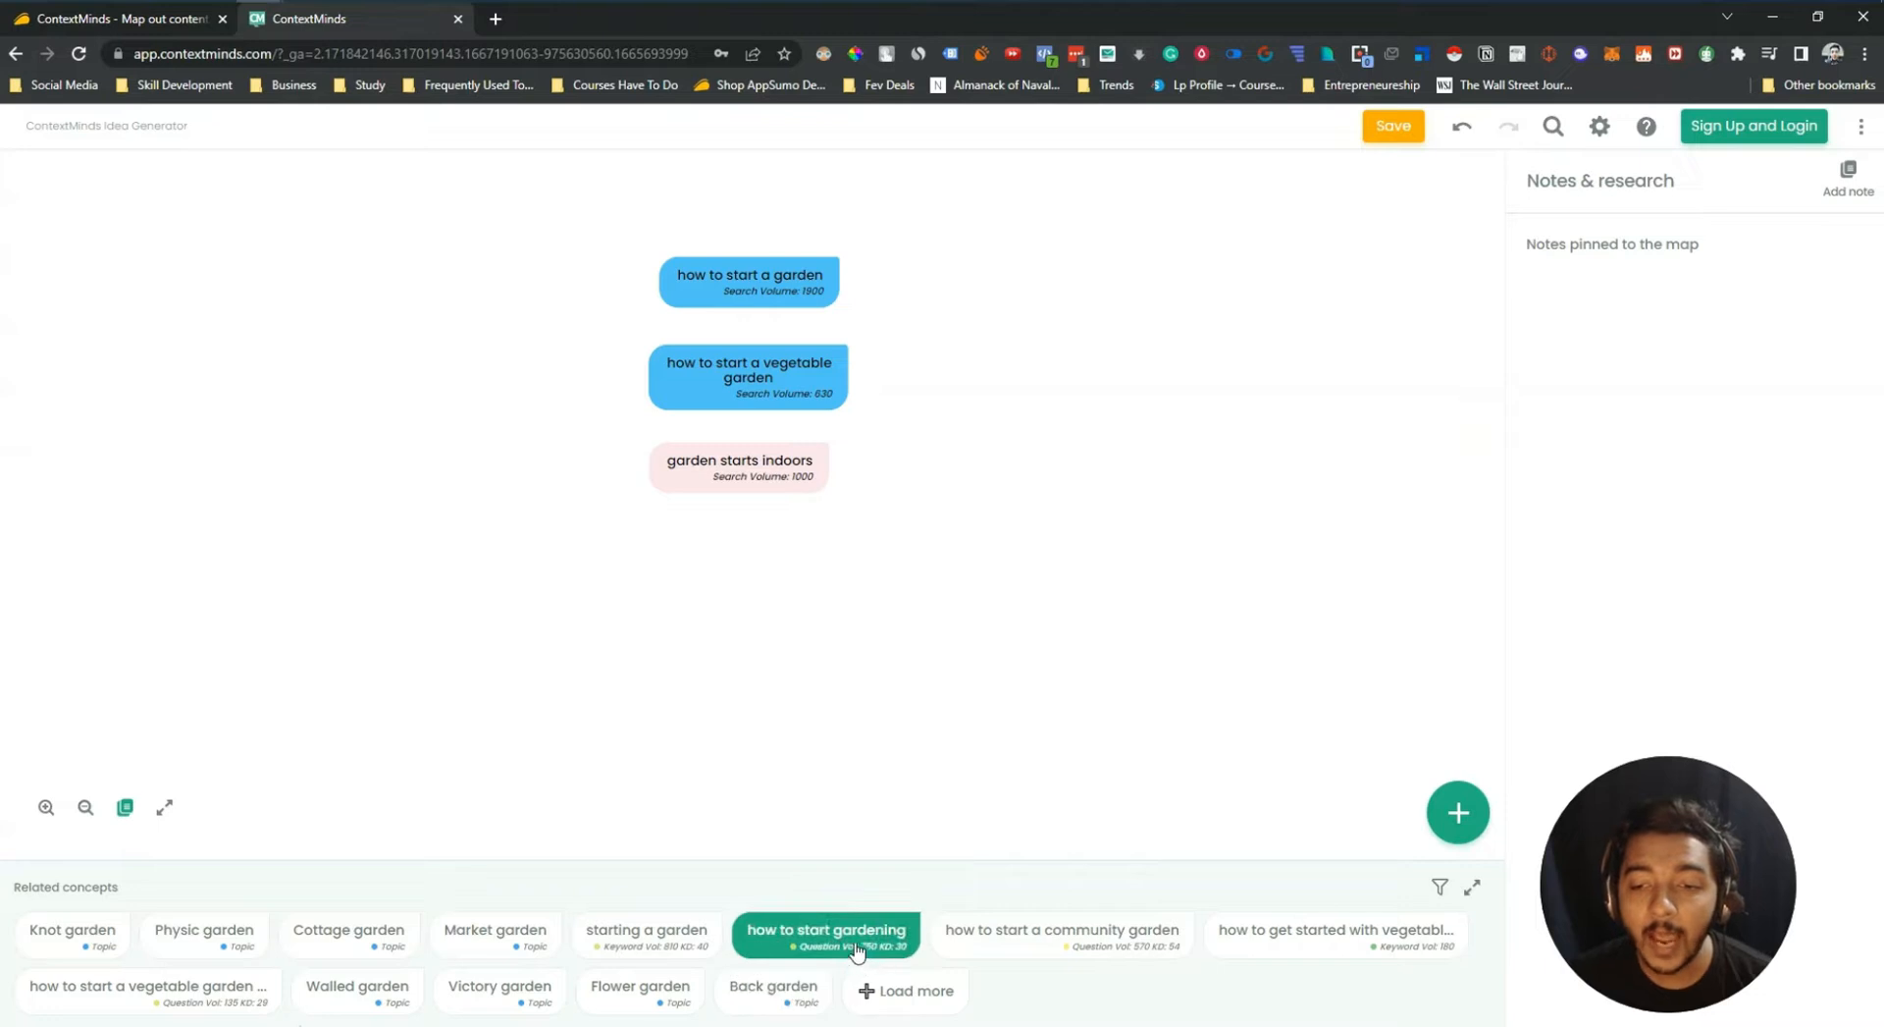
left_click_drag(855, 947, 755, 547)
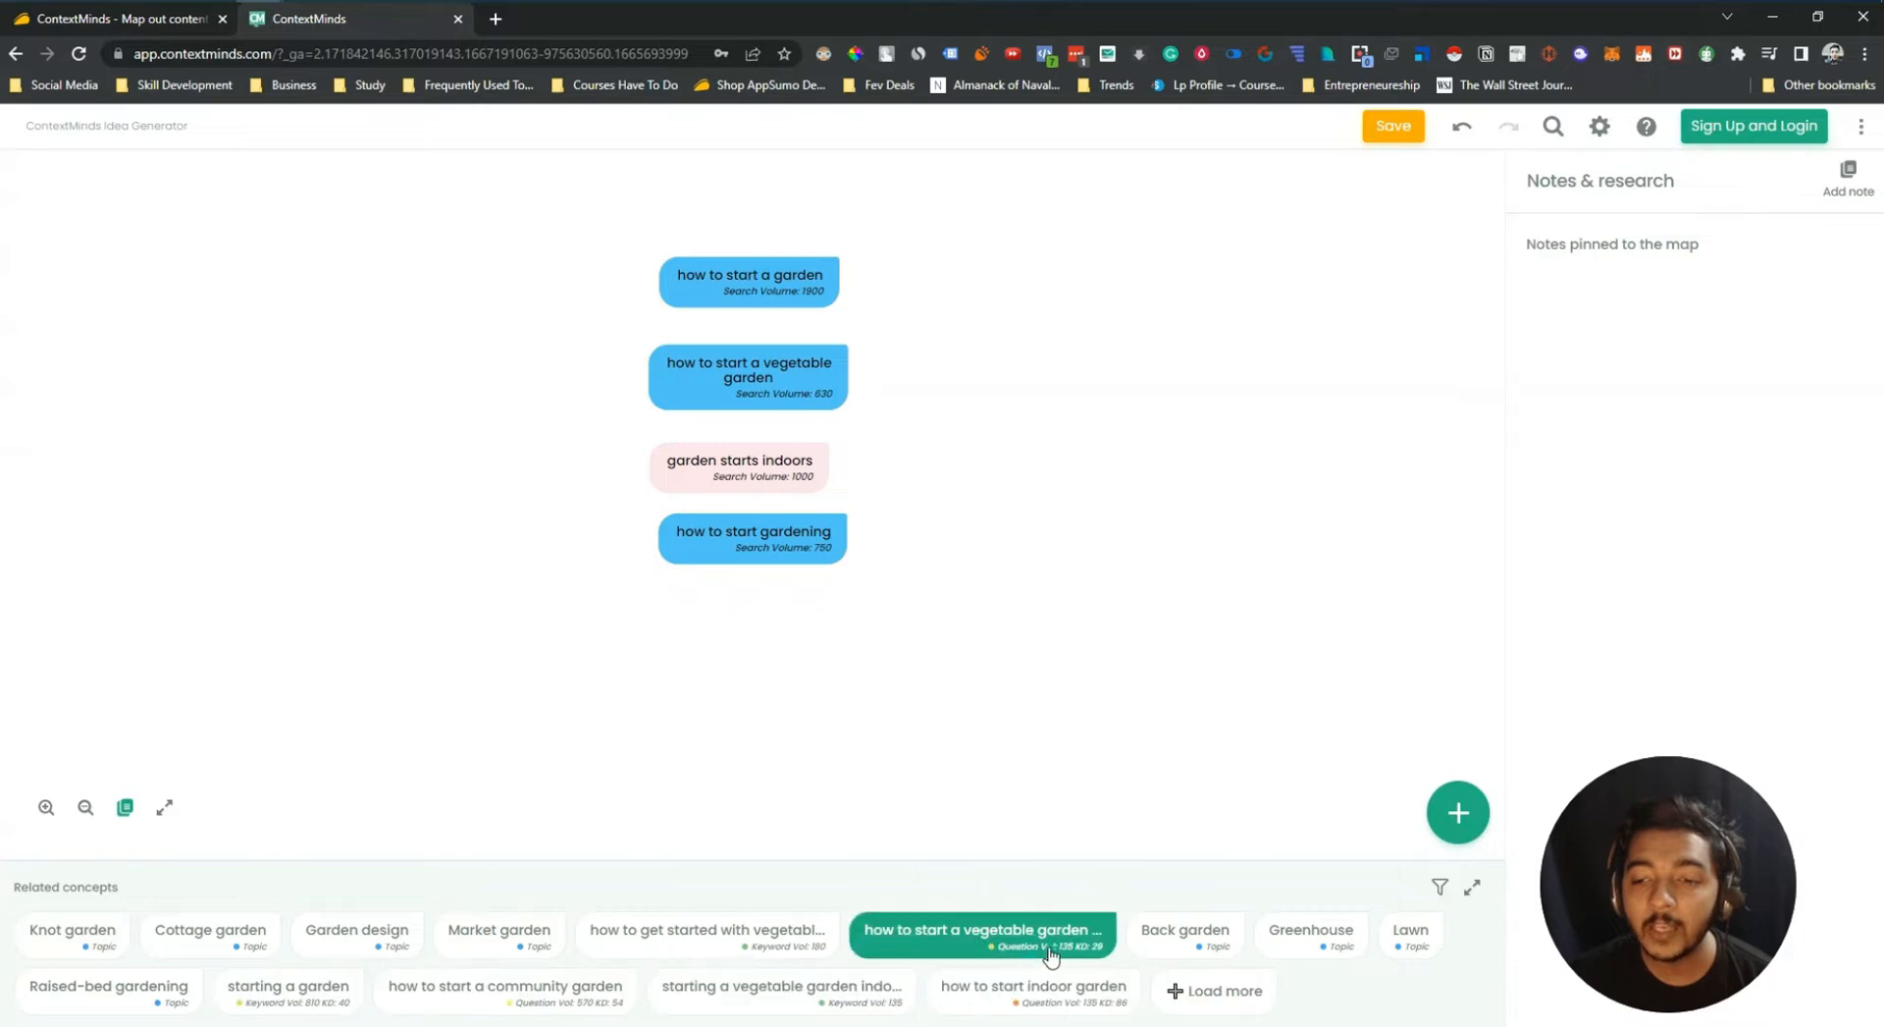
left_click_drag(986, 947, 1065, 506)
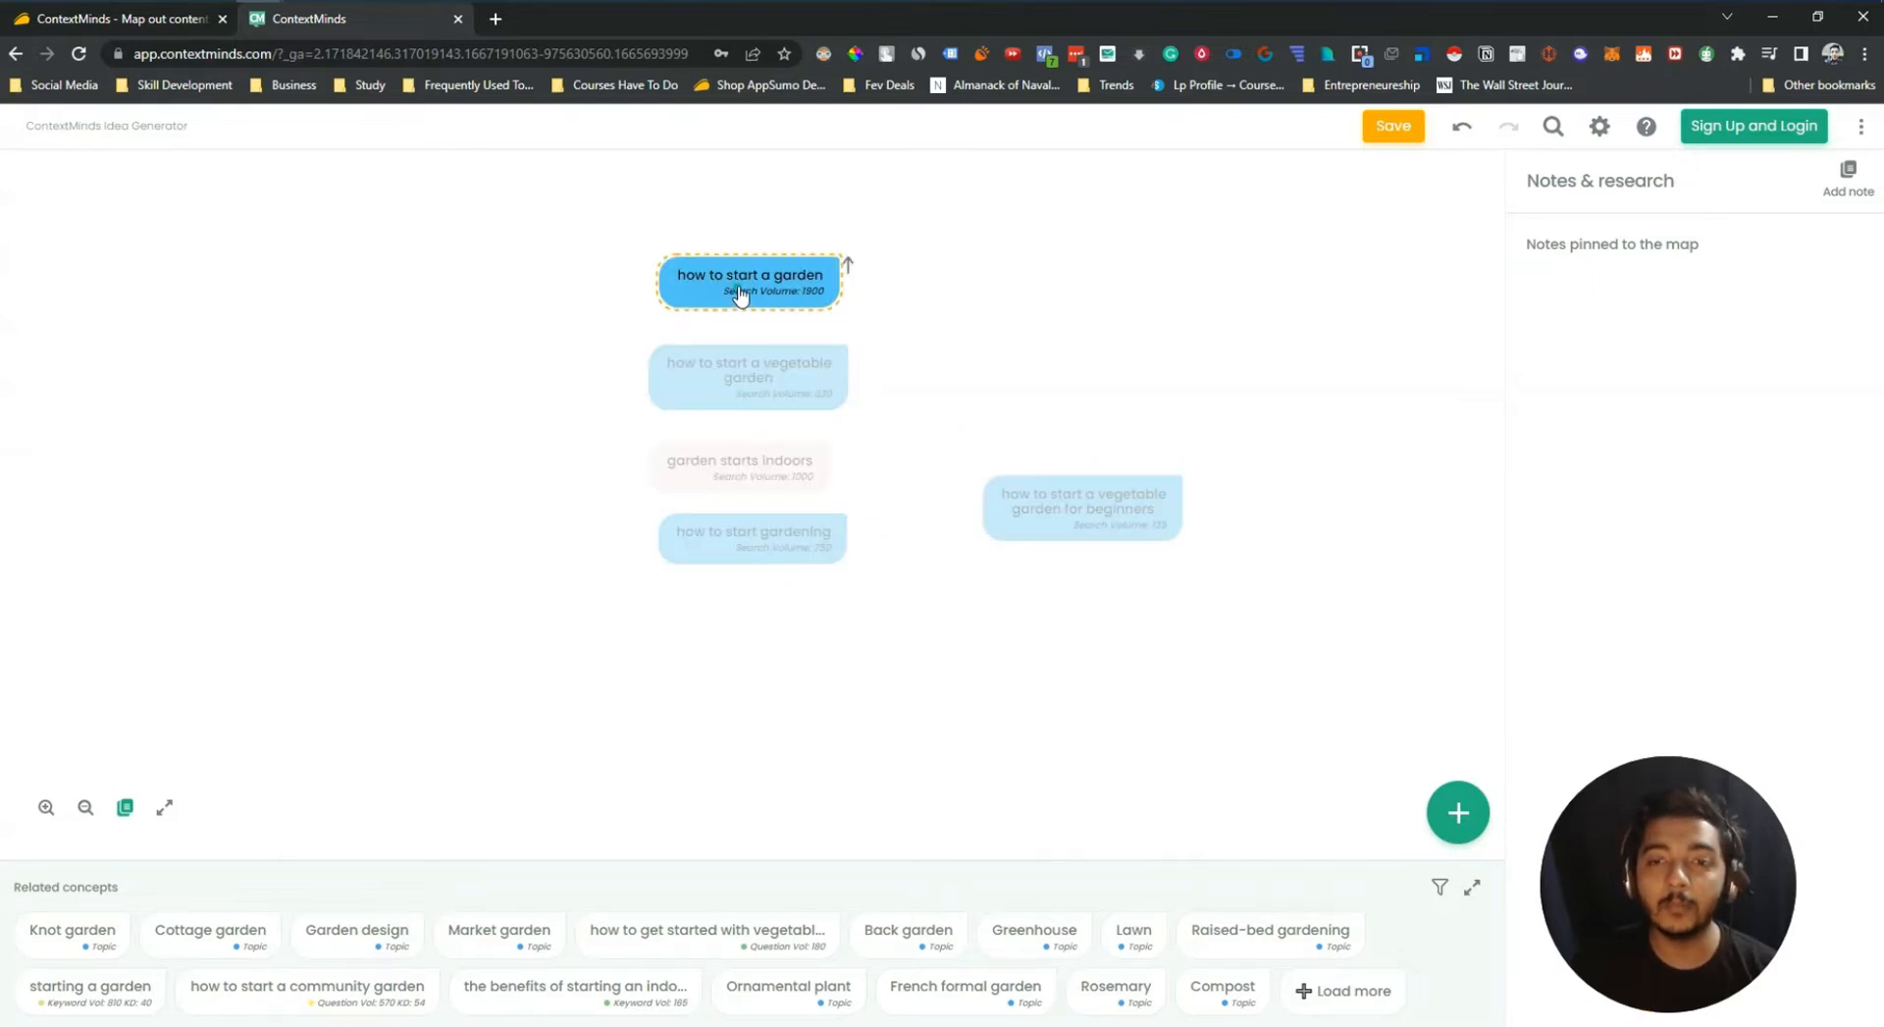
Assign the existing "Related Keyword" tag to the "how to start a garden" concept
left_click(785, 281)
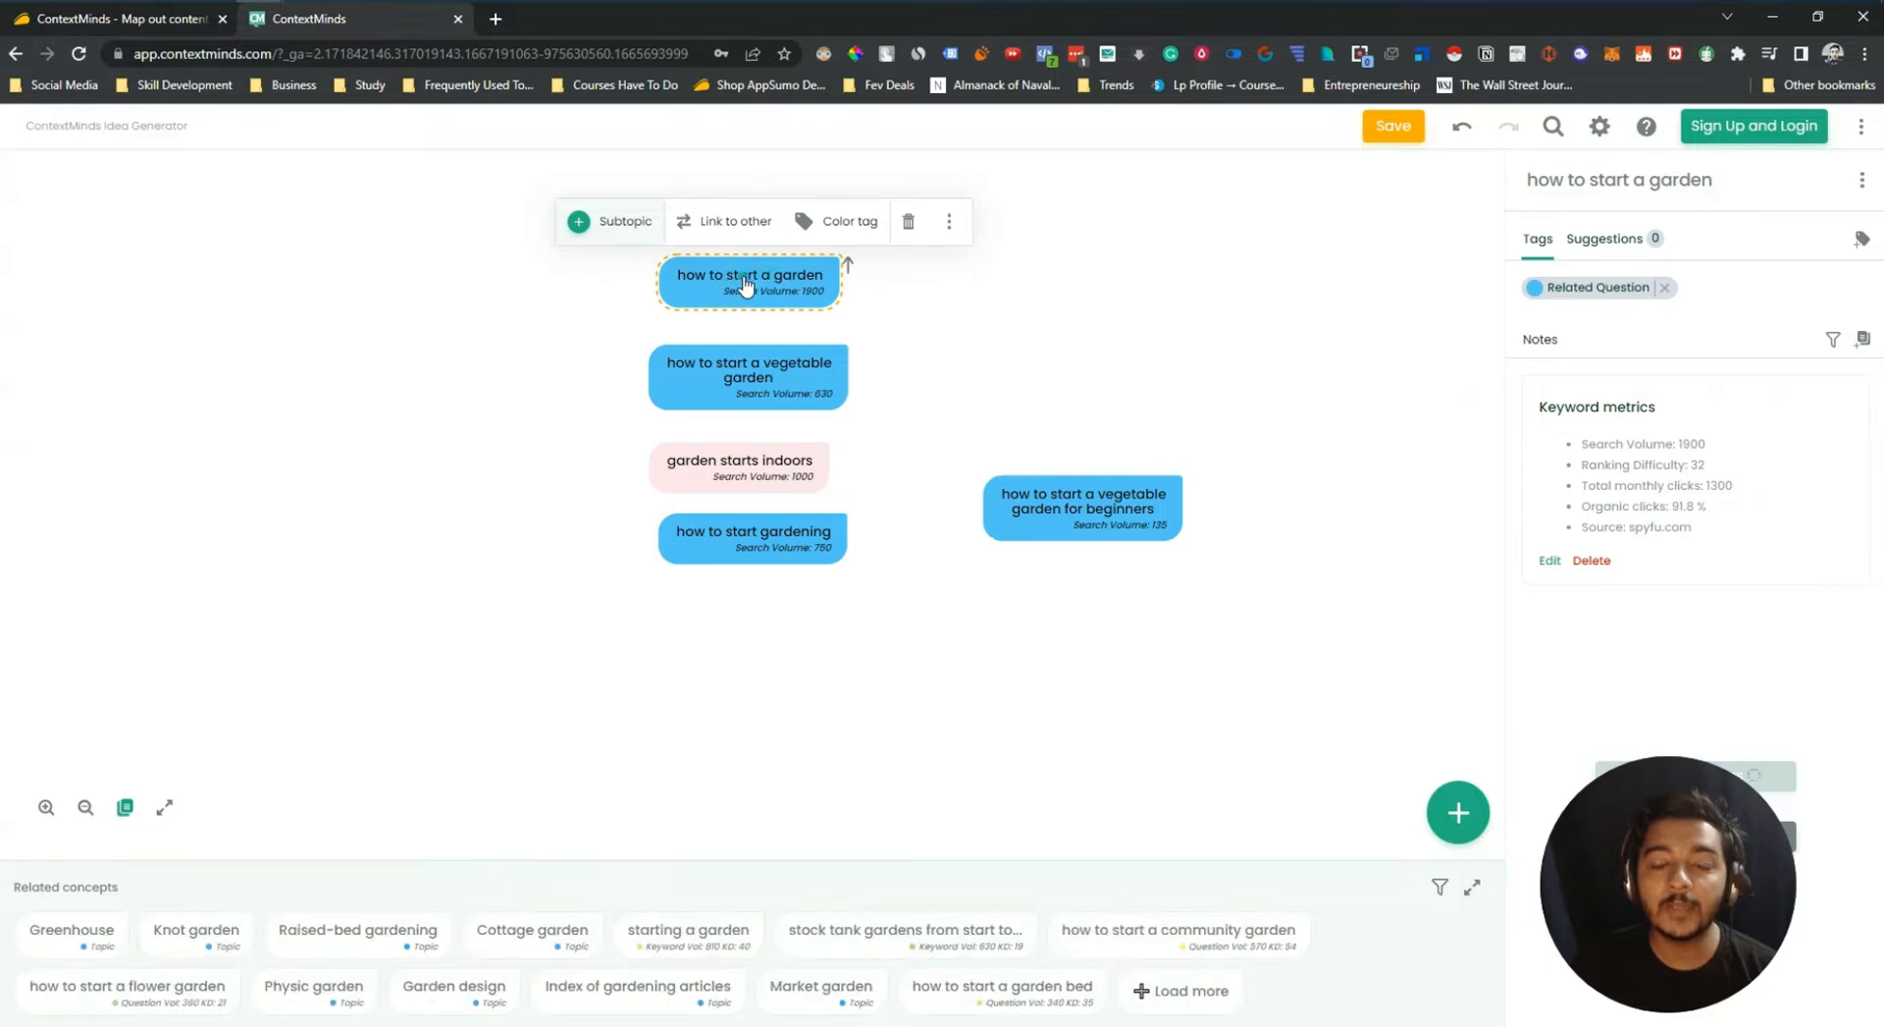
left_click(854, 224)
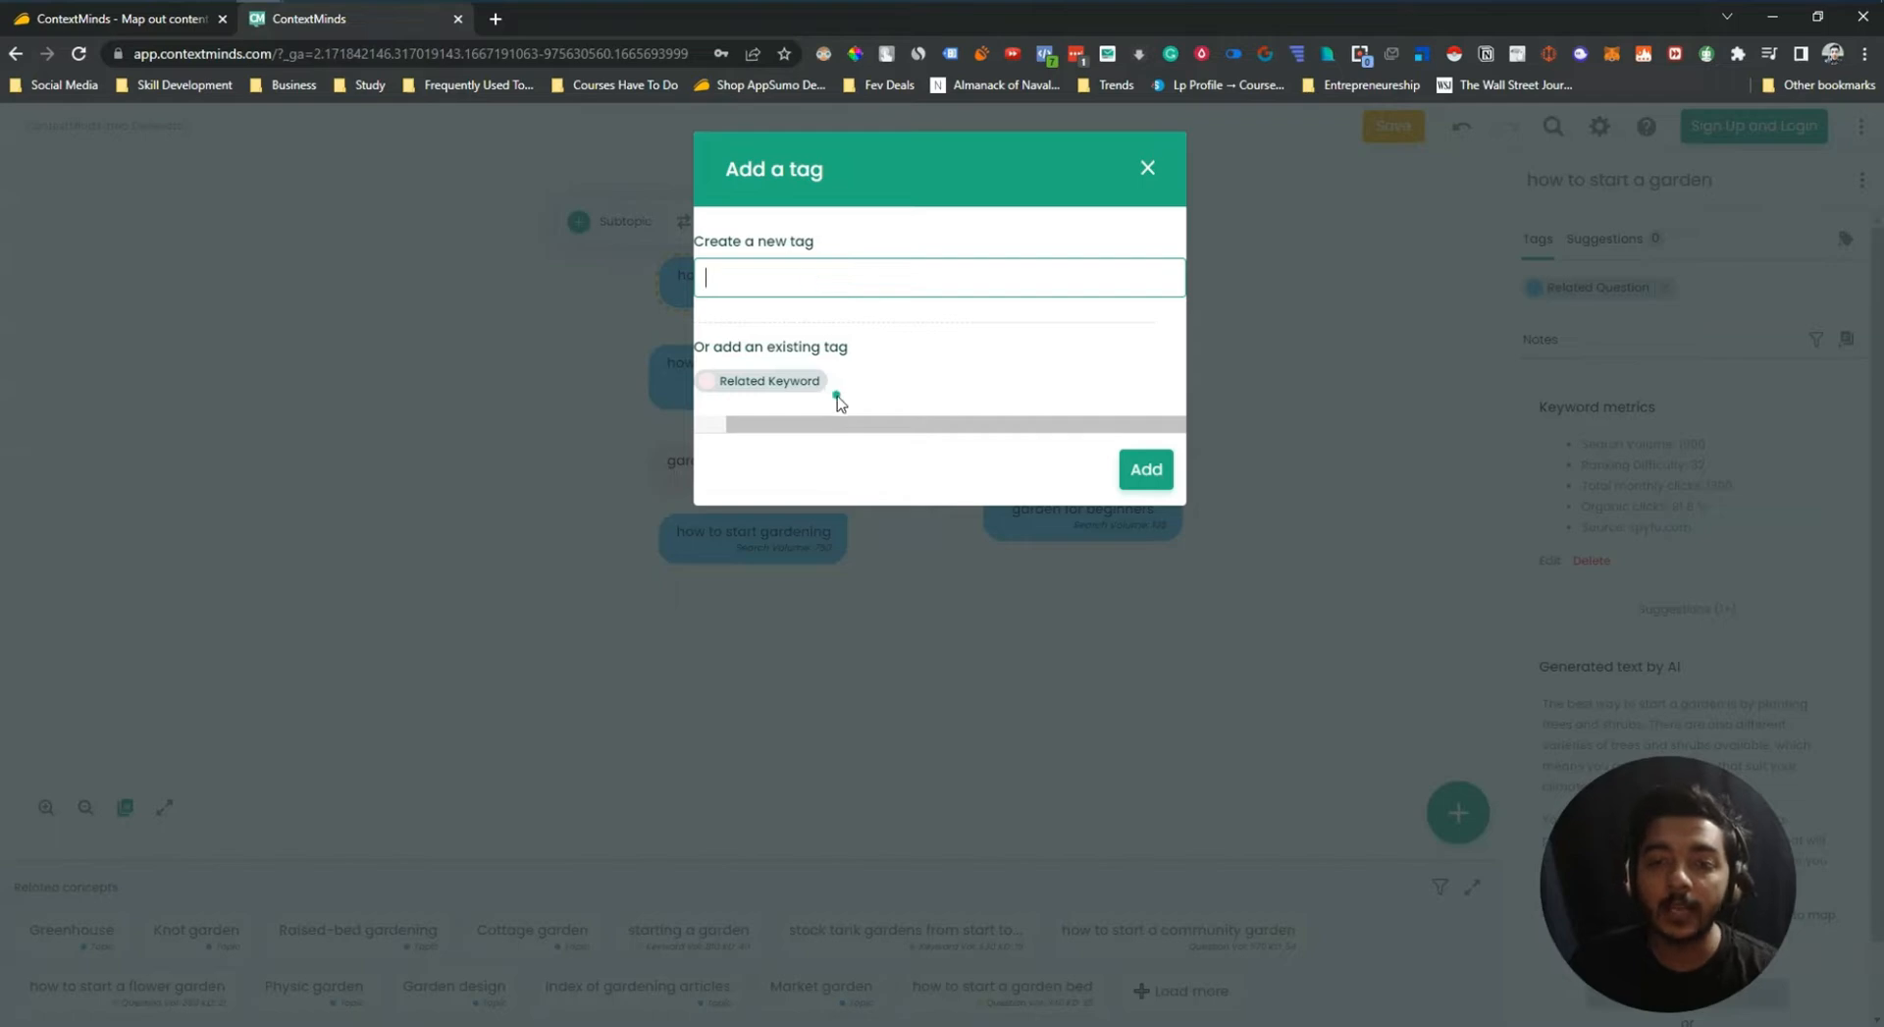
left_click(786, 382)
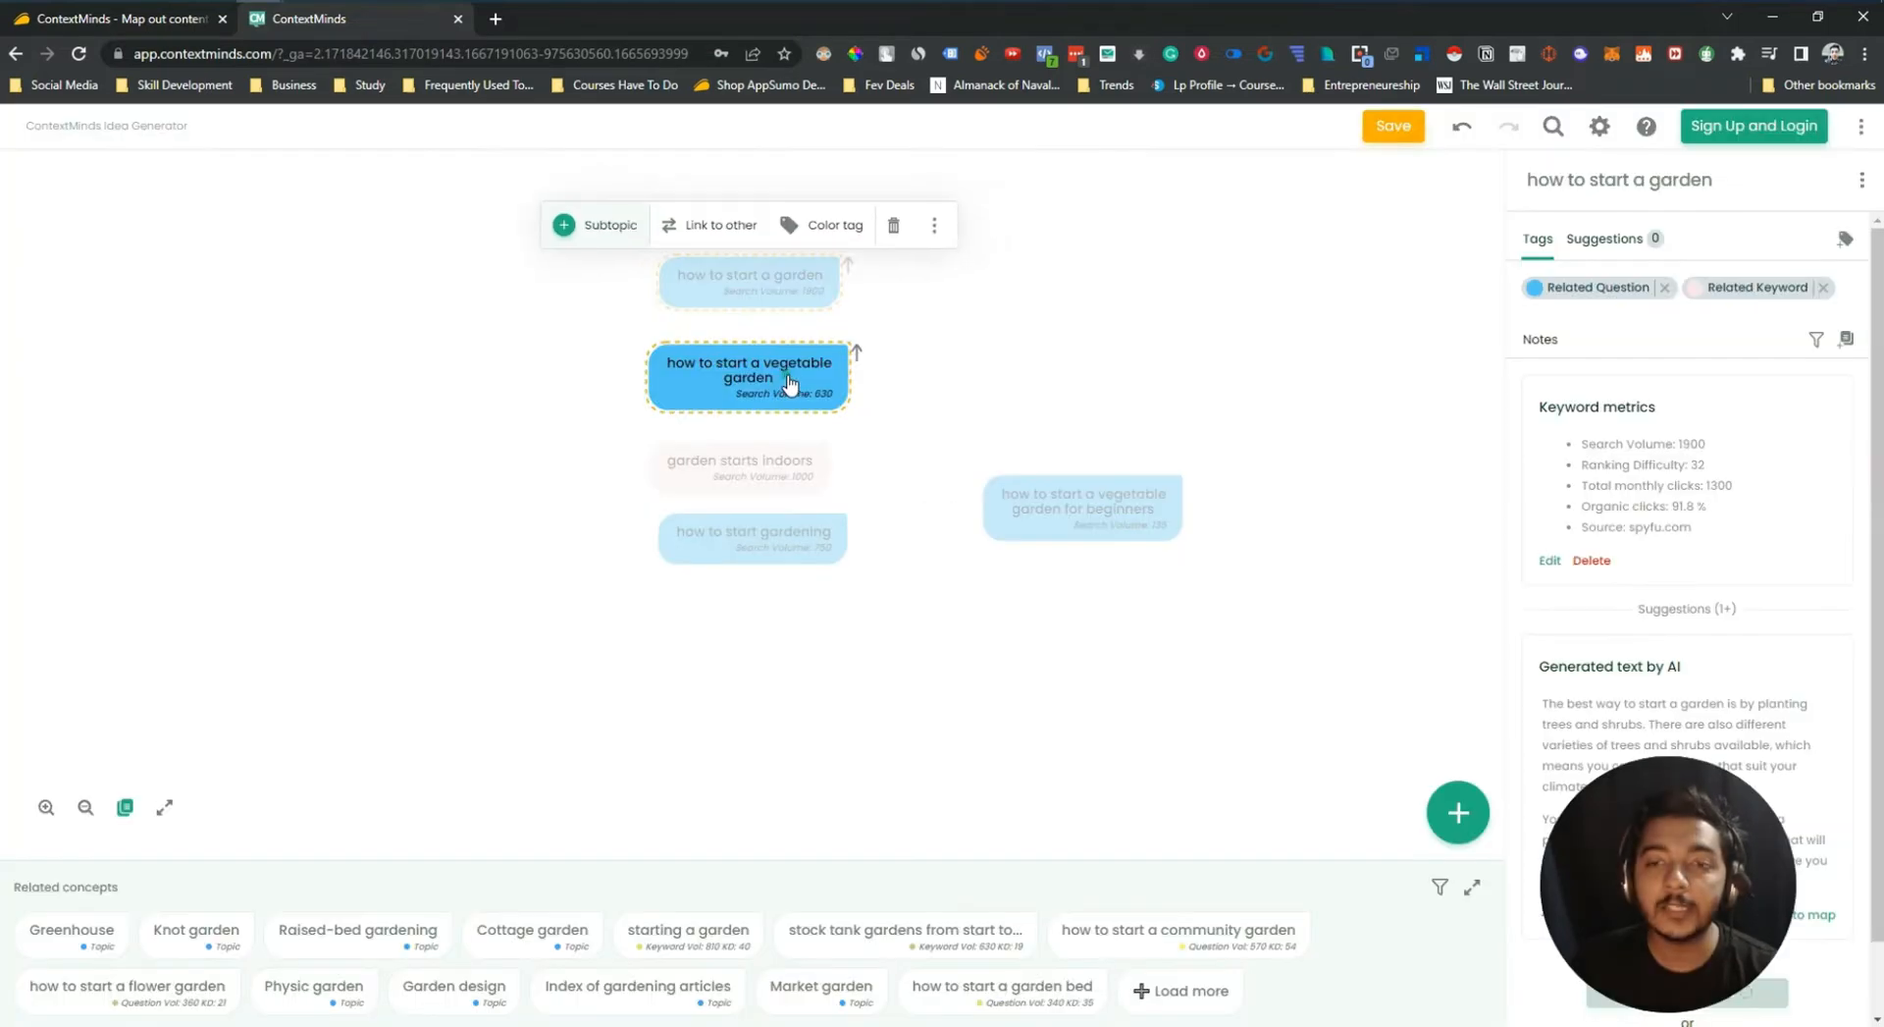
Create a new tag named "starting" on the "how to start a garden" concept
left_click(815, 229)
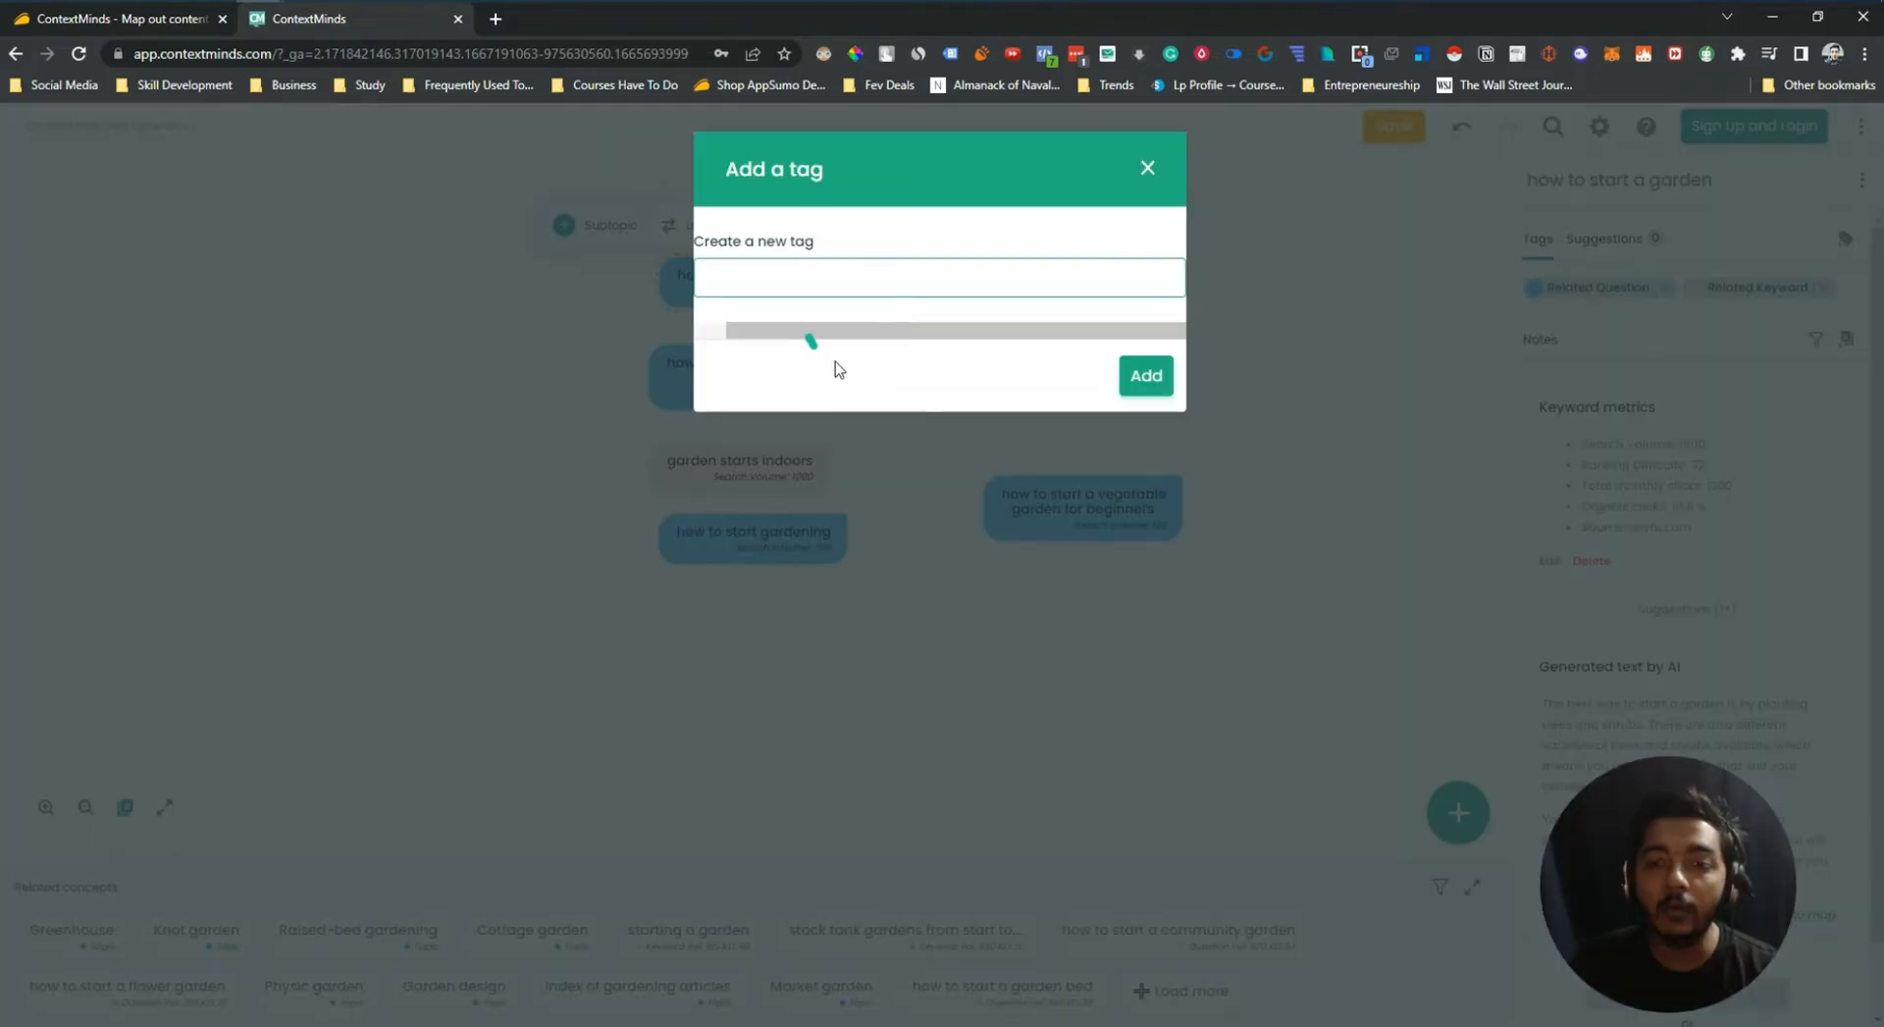
left_click(645, 373)
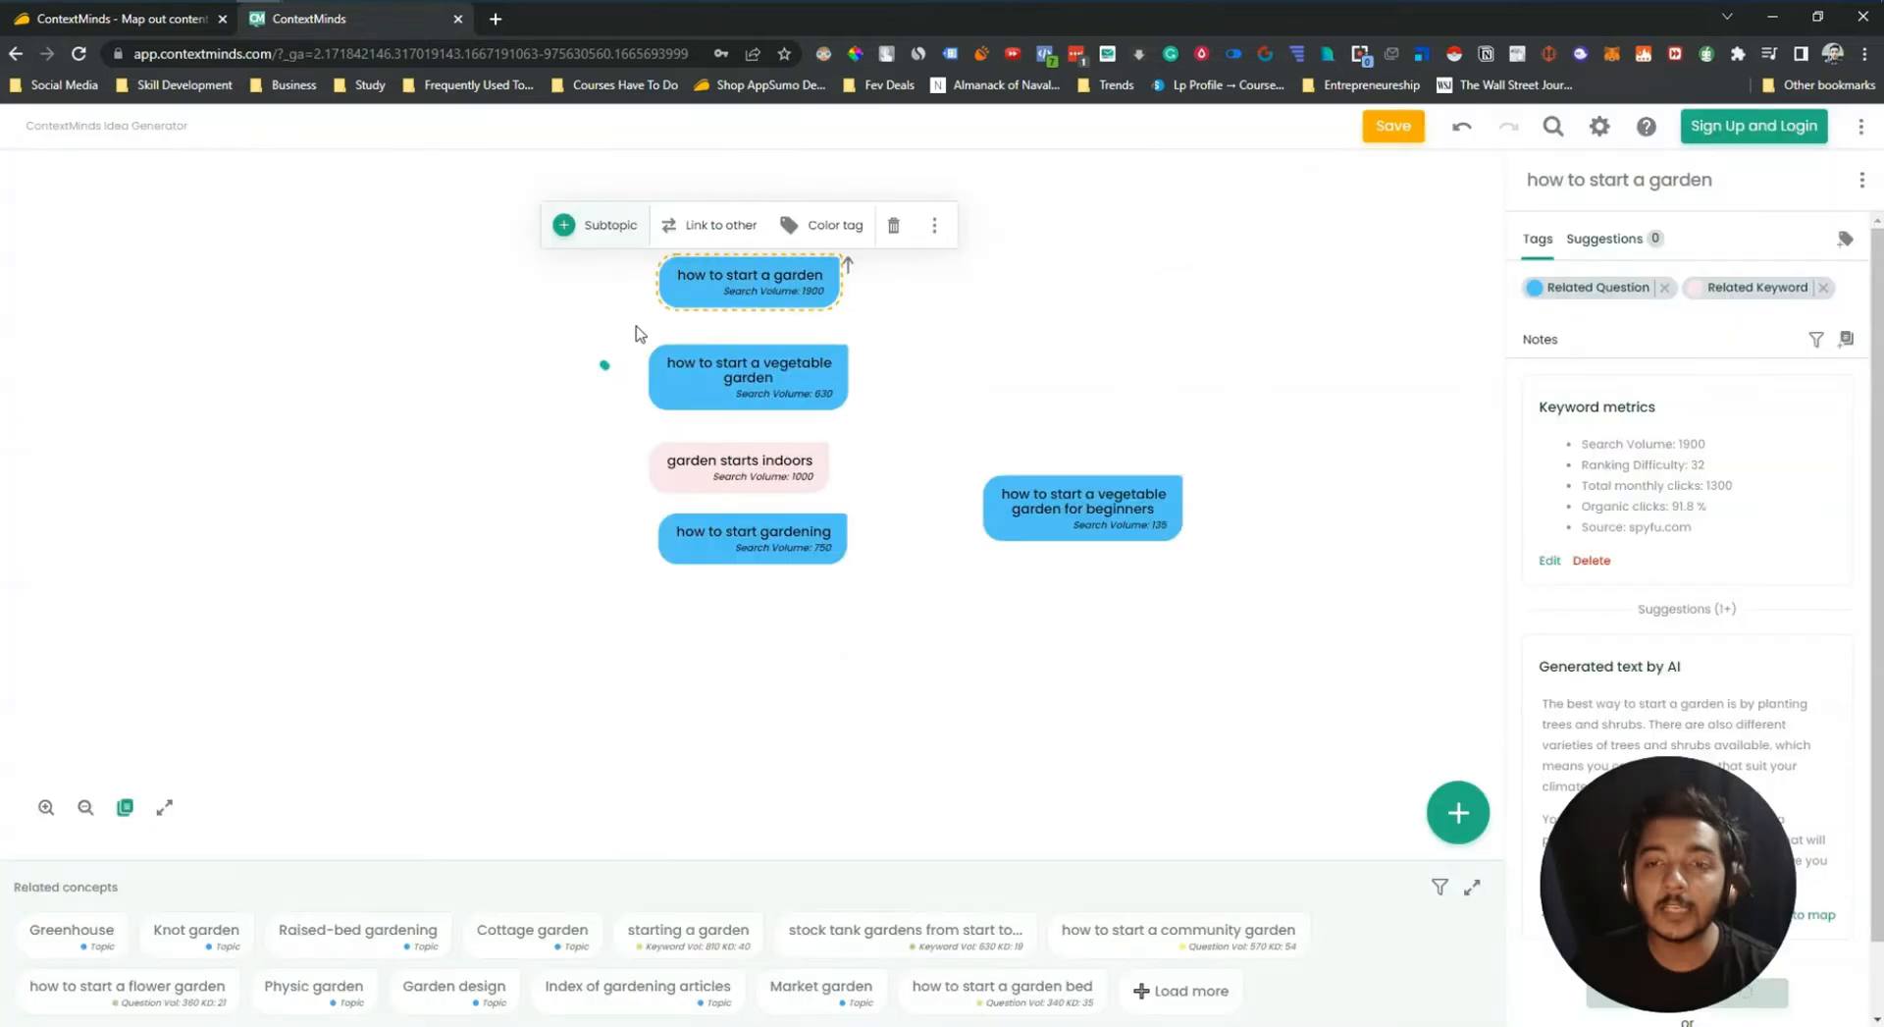
left_click(840, 228)
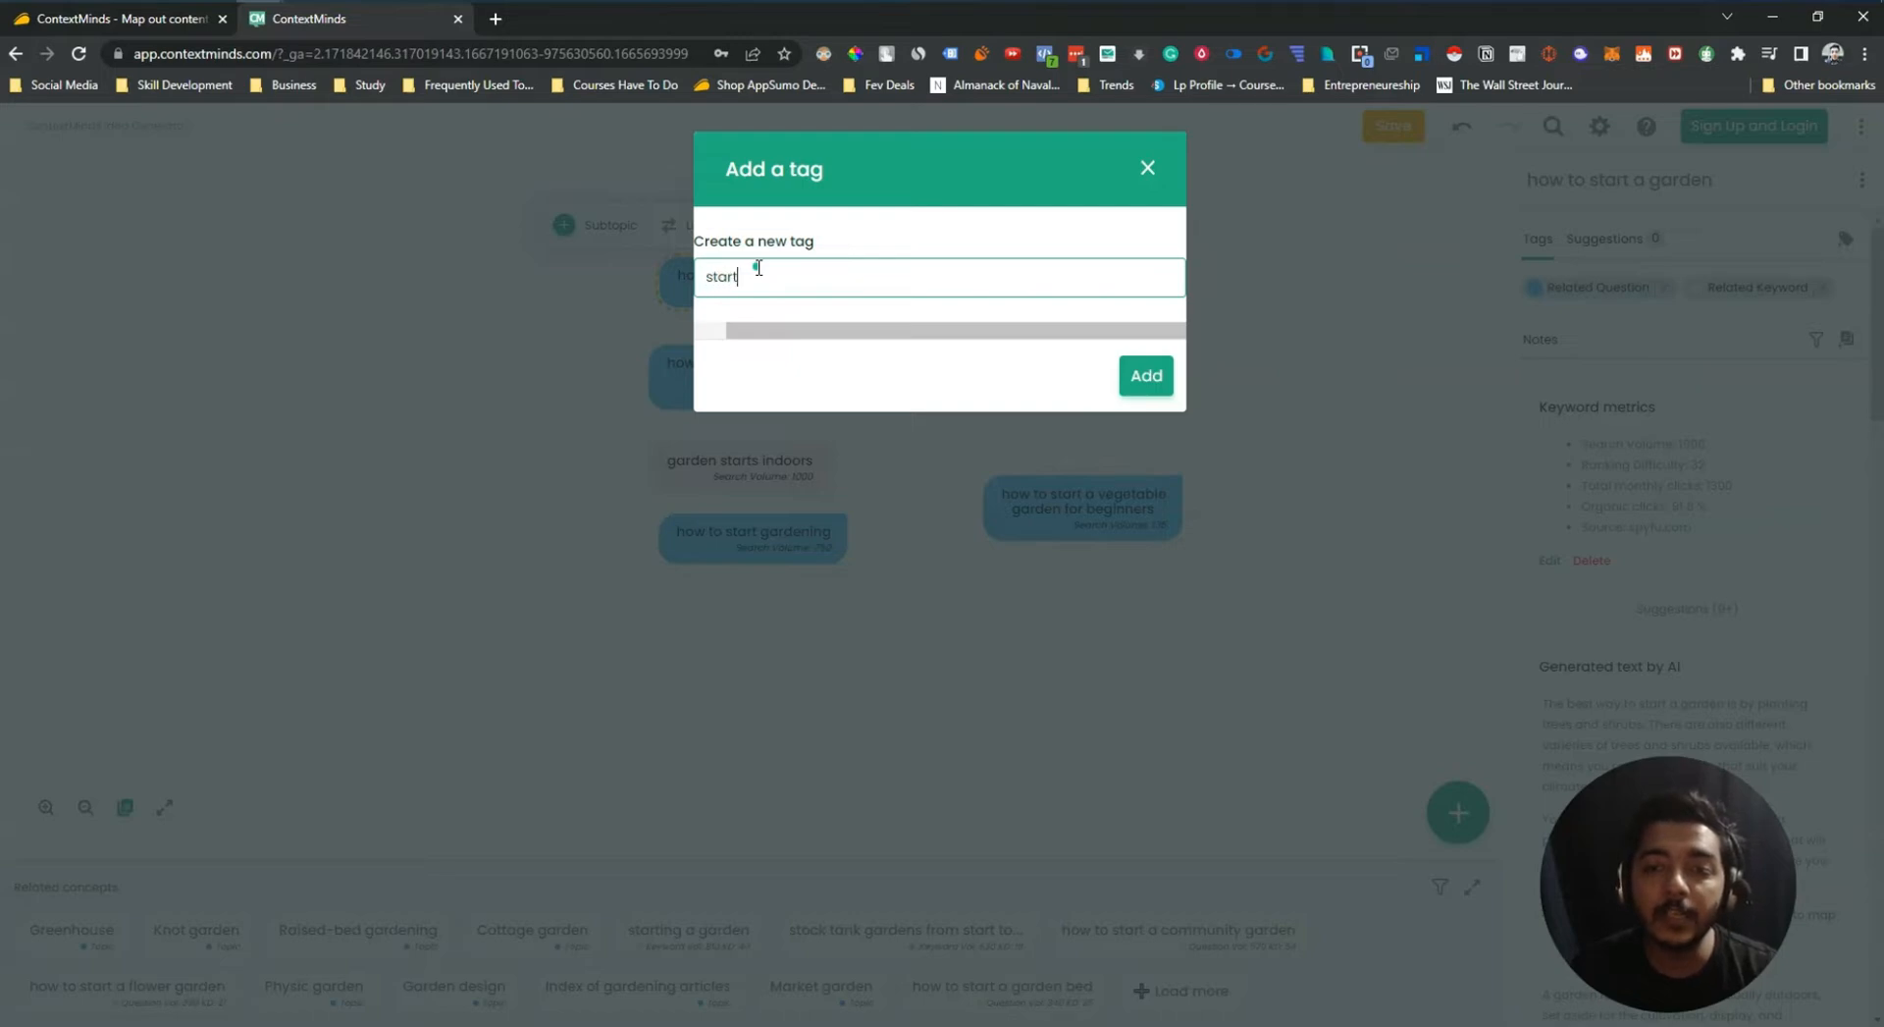
type("starting")
key("Return")
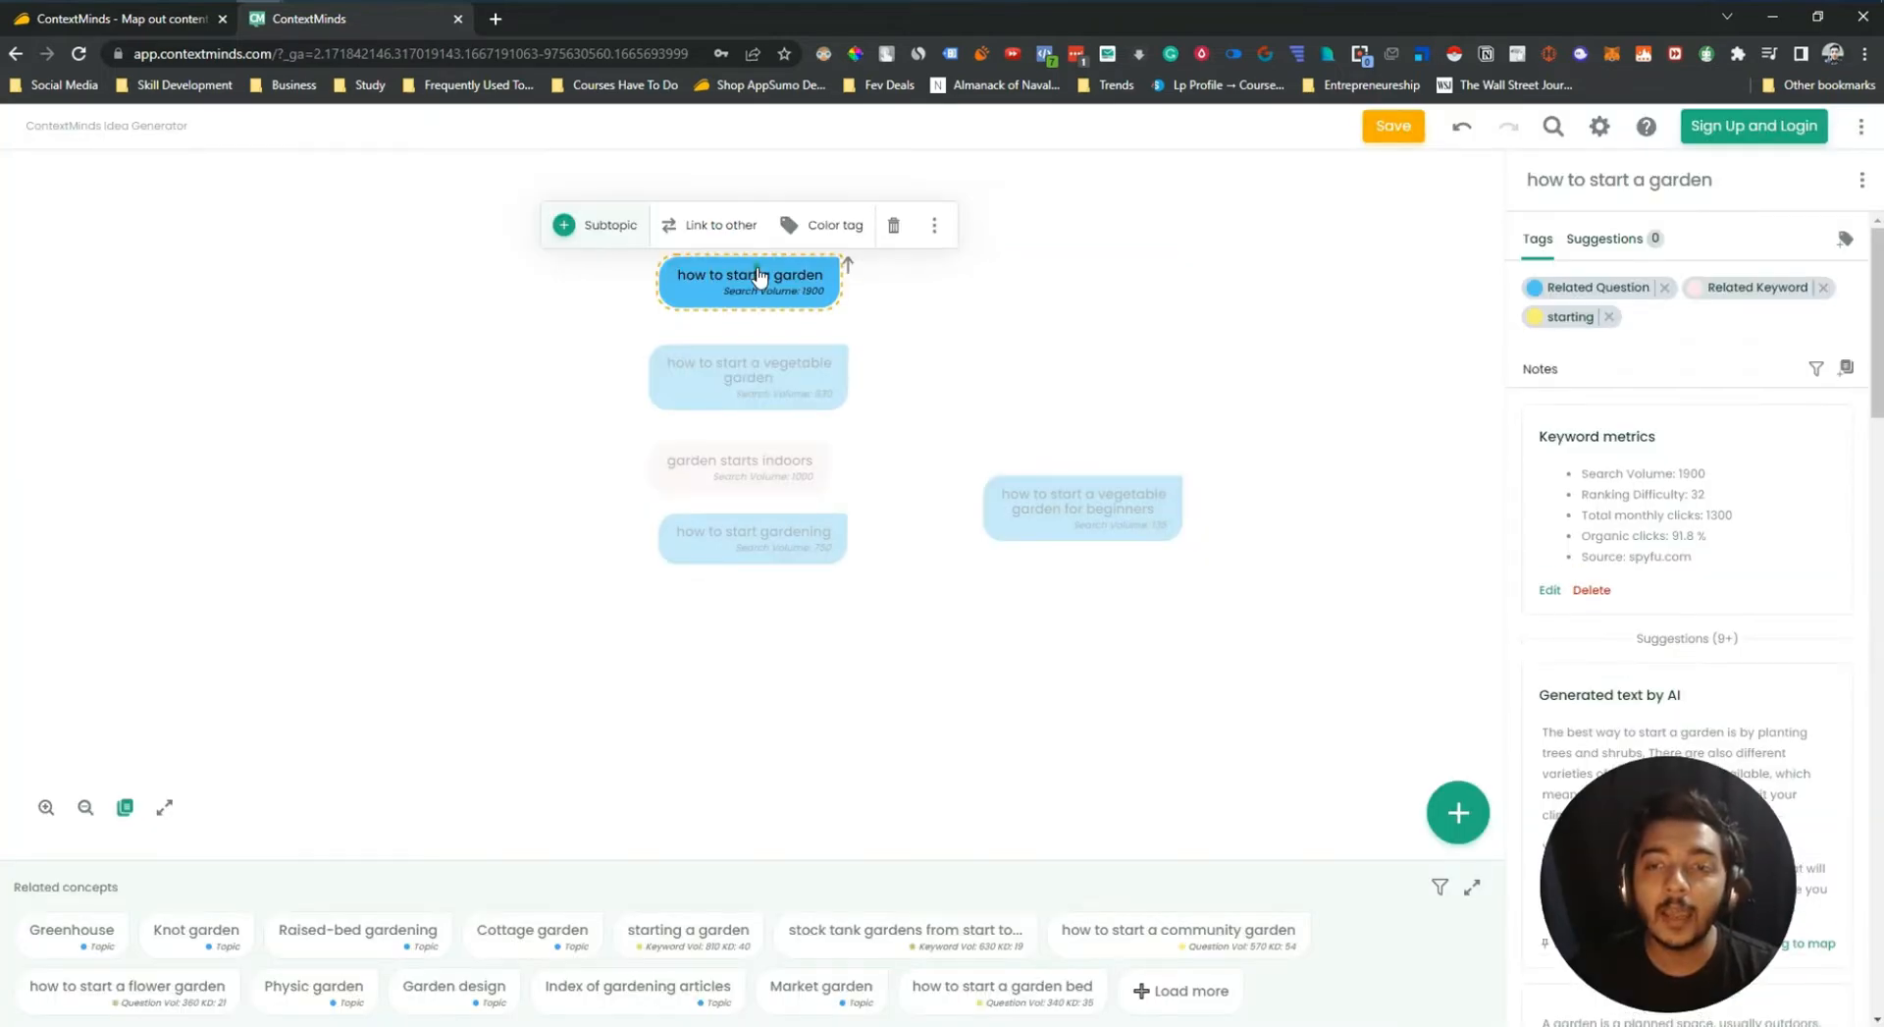
left_click(993, 325)
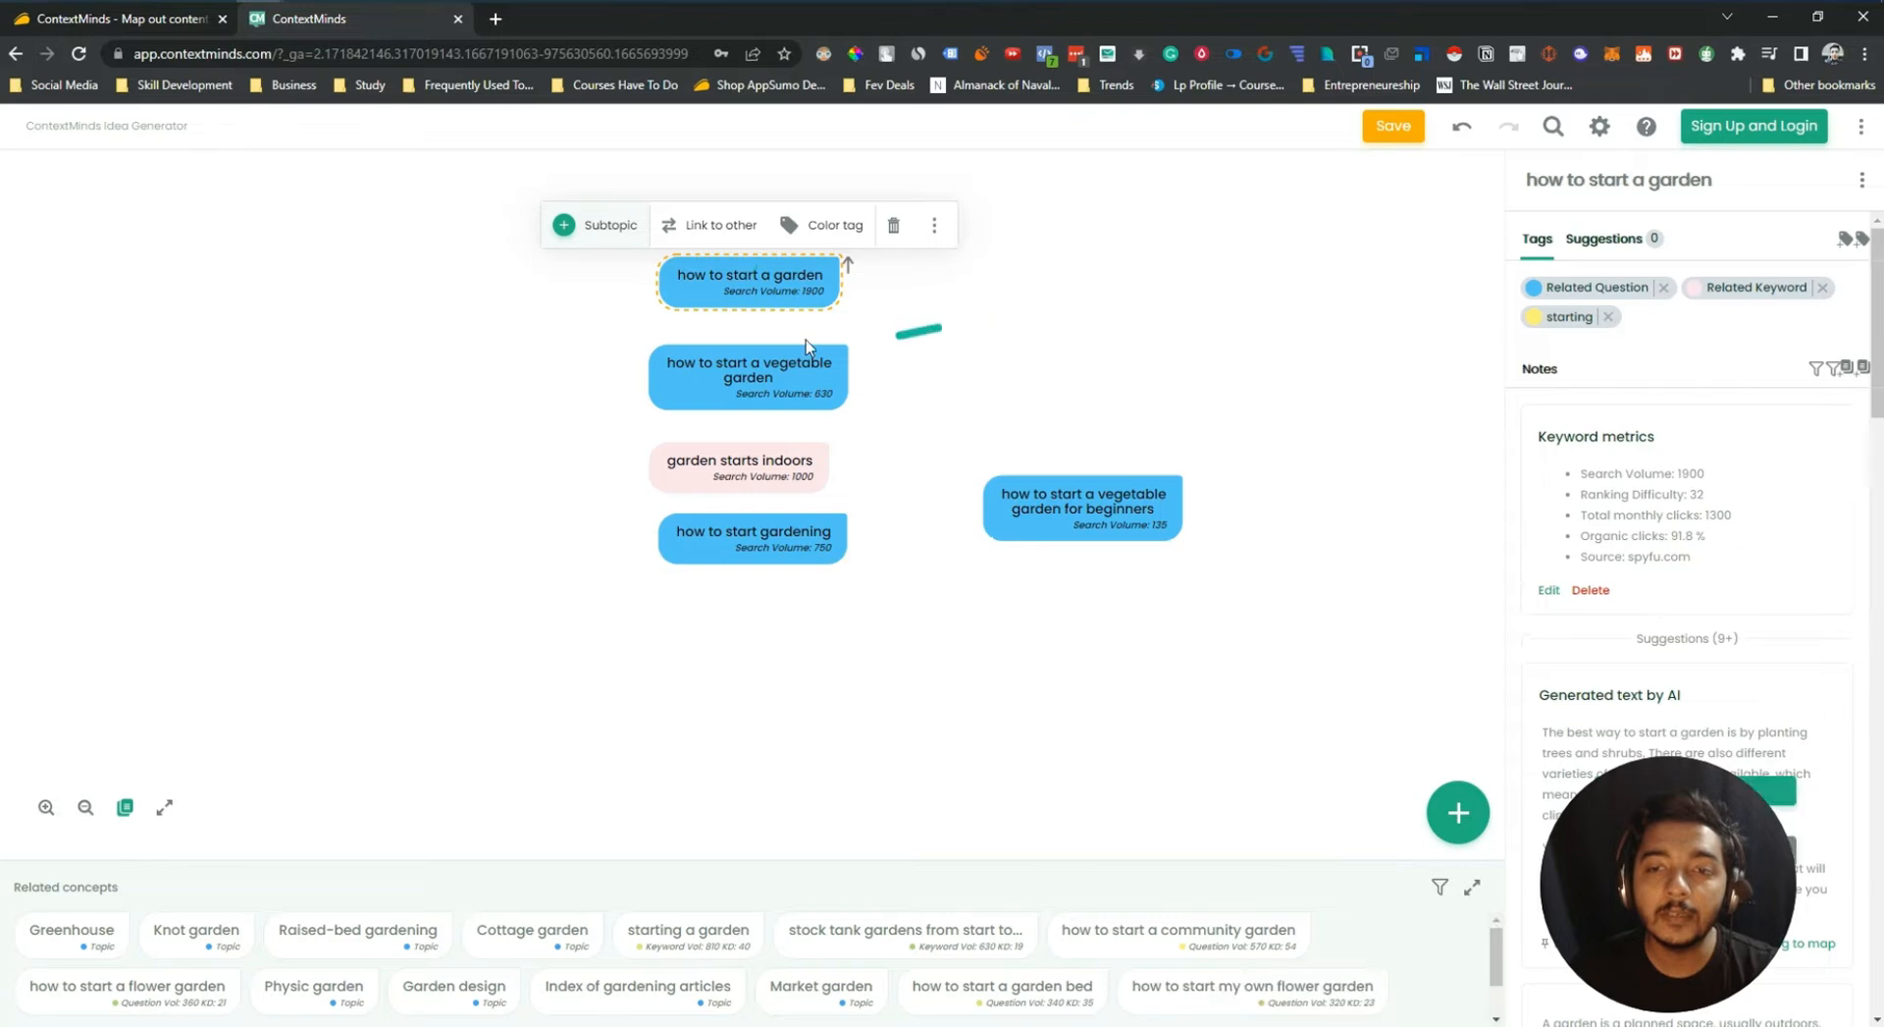
left_click(752, 287)
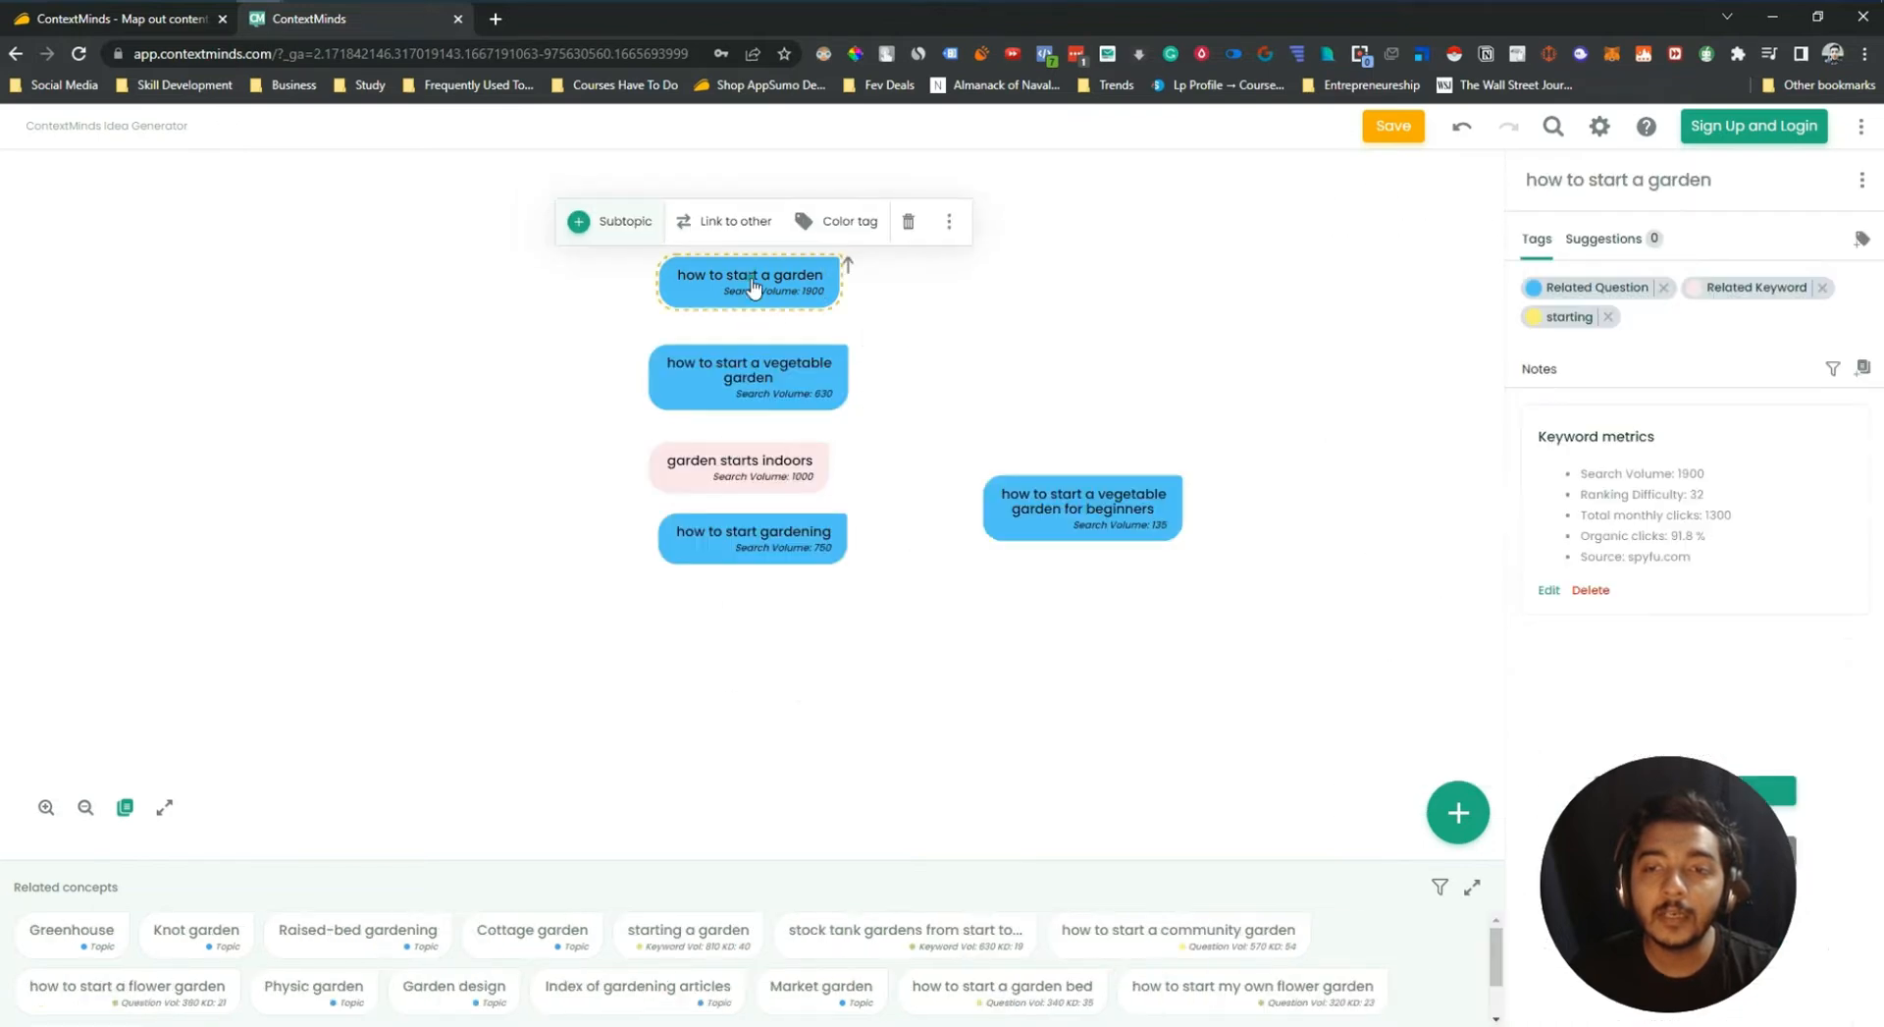
left_click(822, 226)
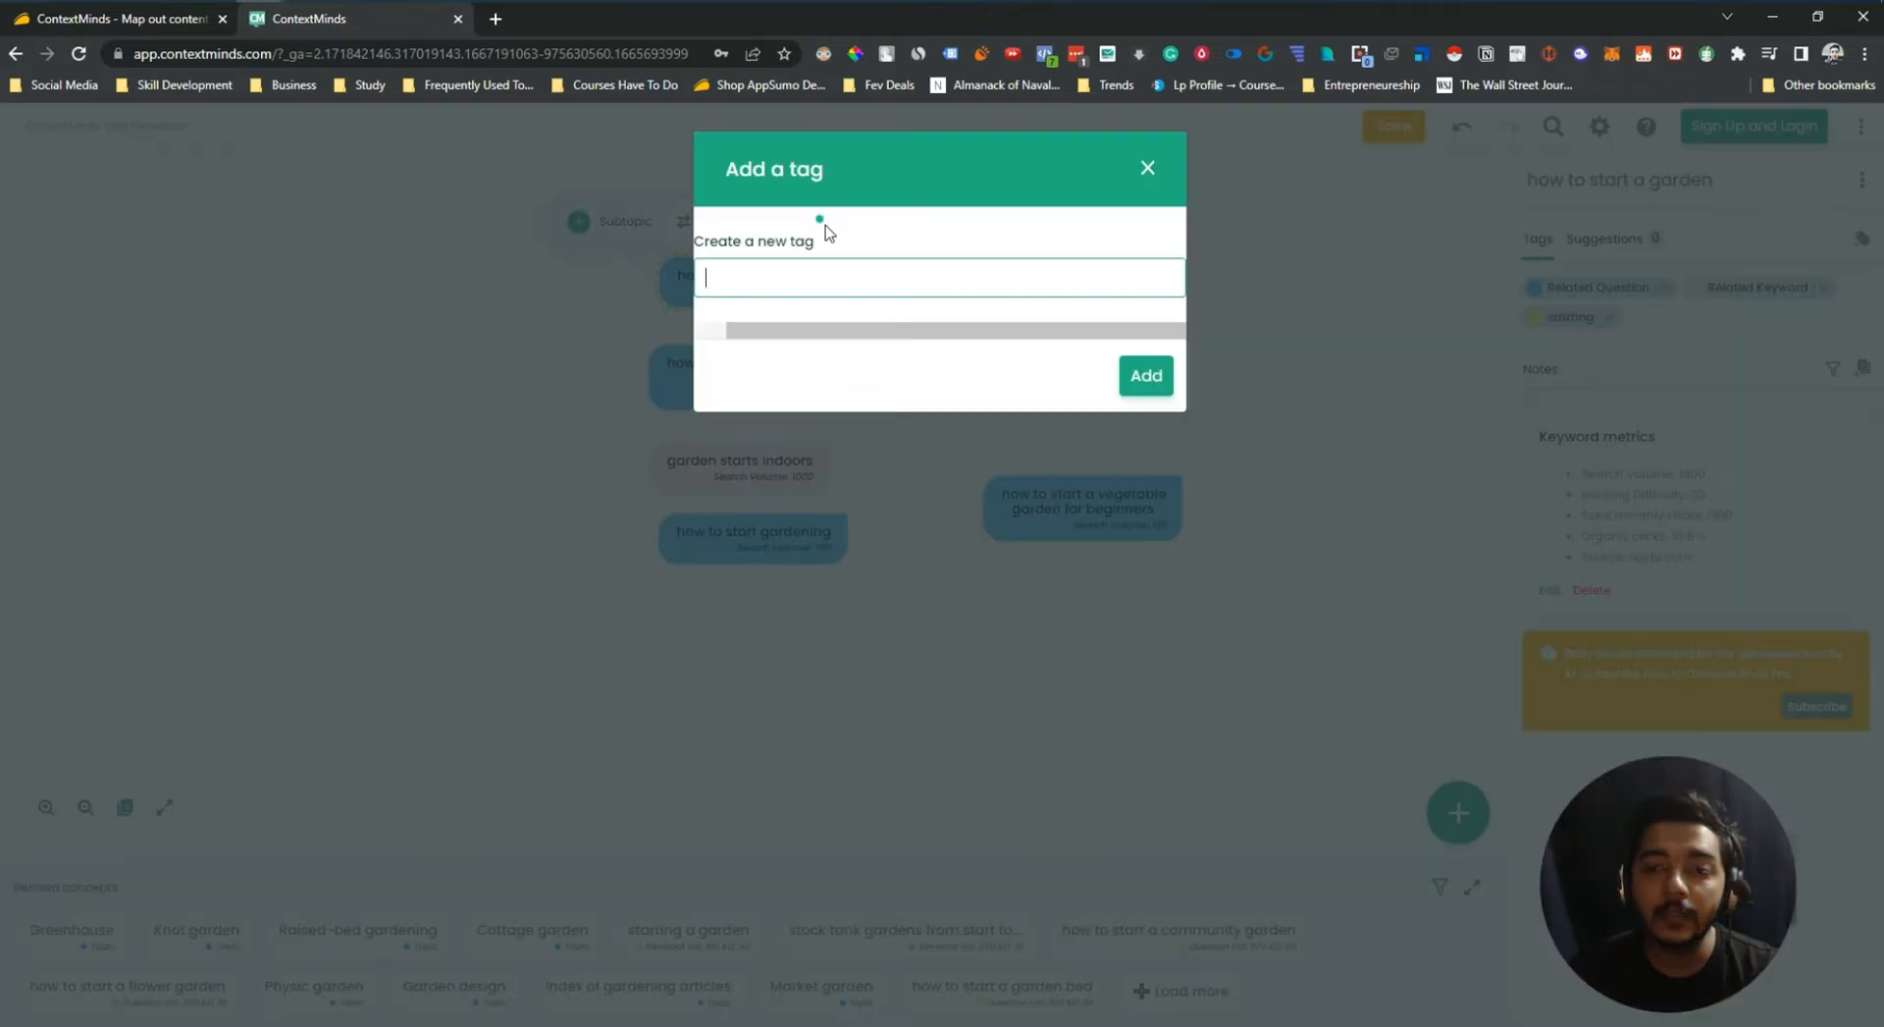
left_click(1139, 173)
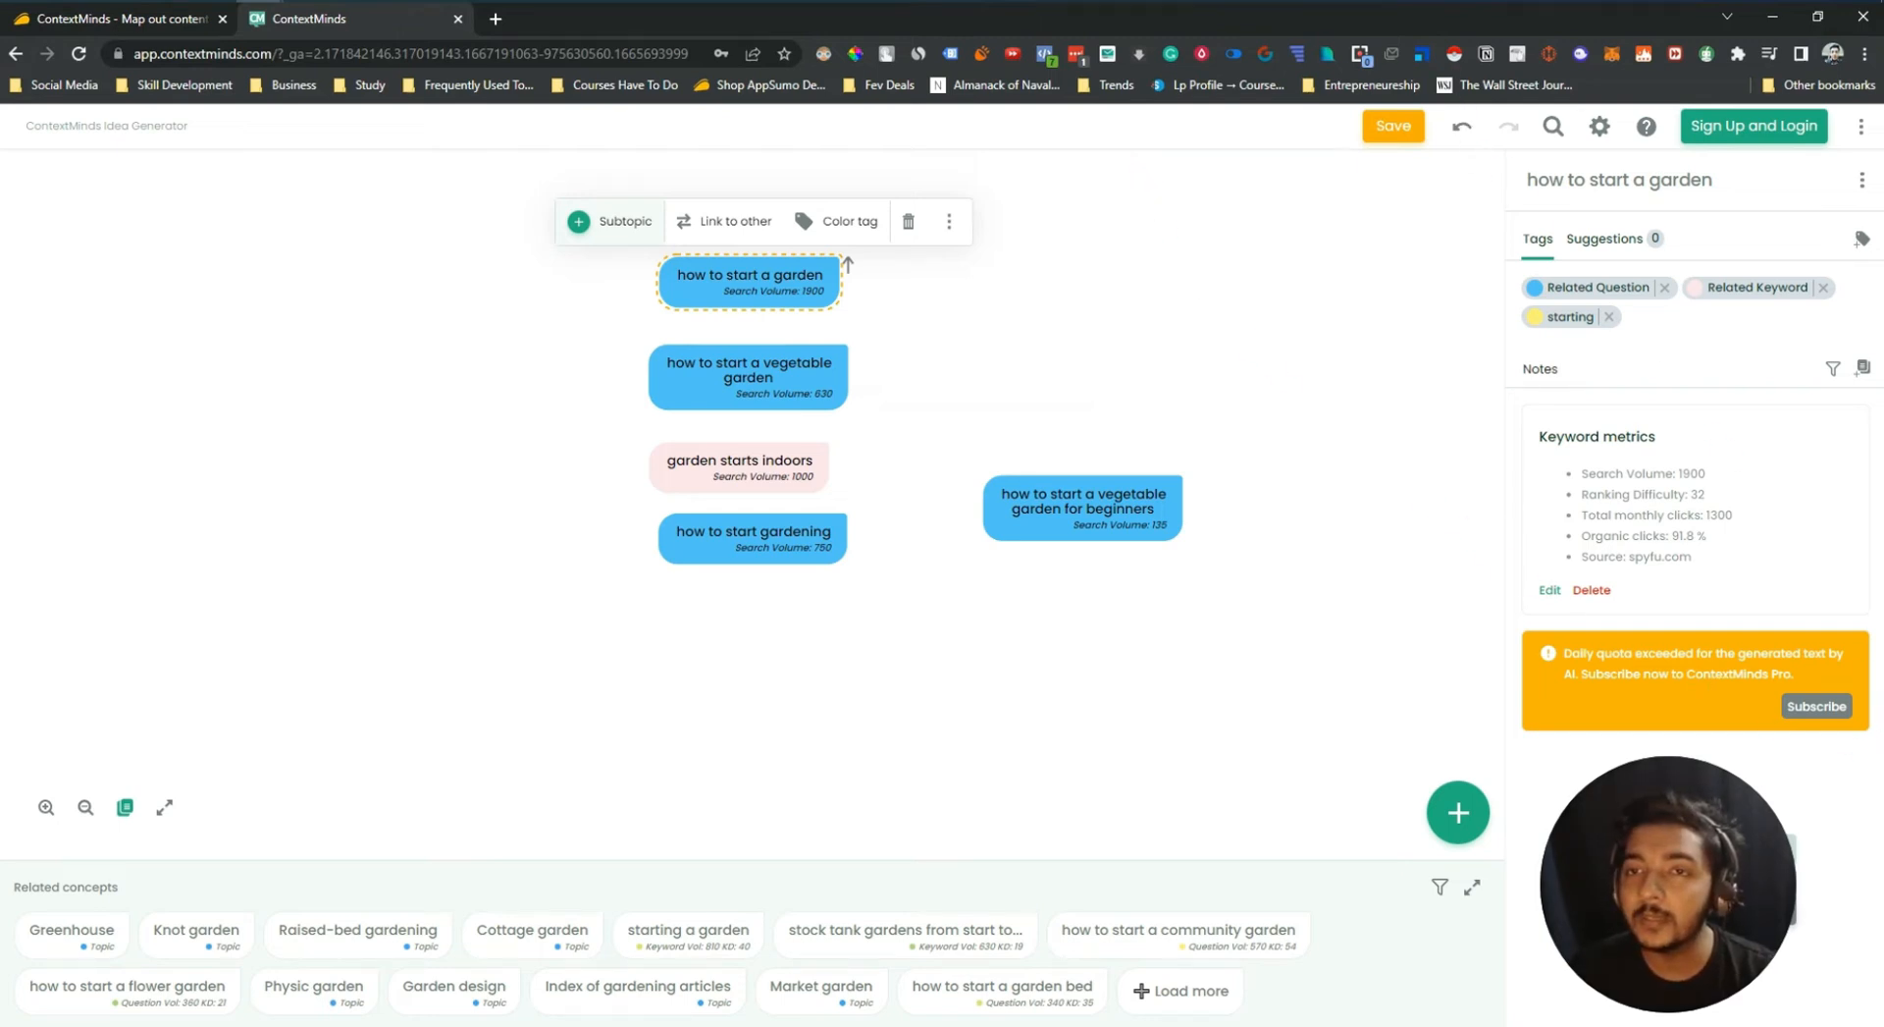
Change the colour of the "Related Keyword" tag on "how to start a garden" to the reddish orange preset
left_click(1695, 291)
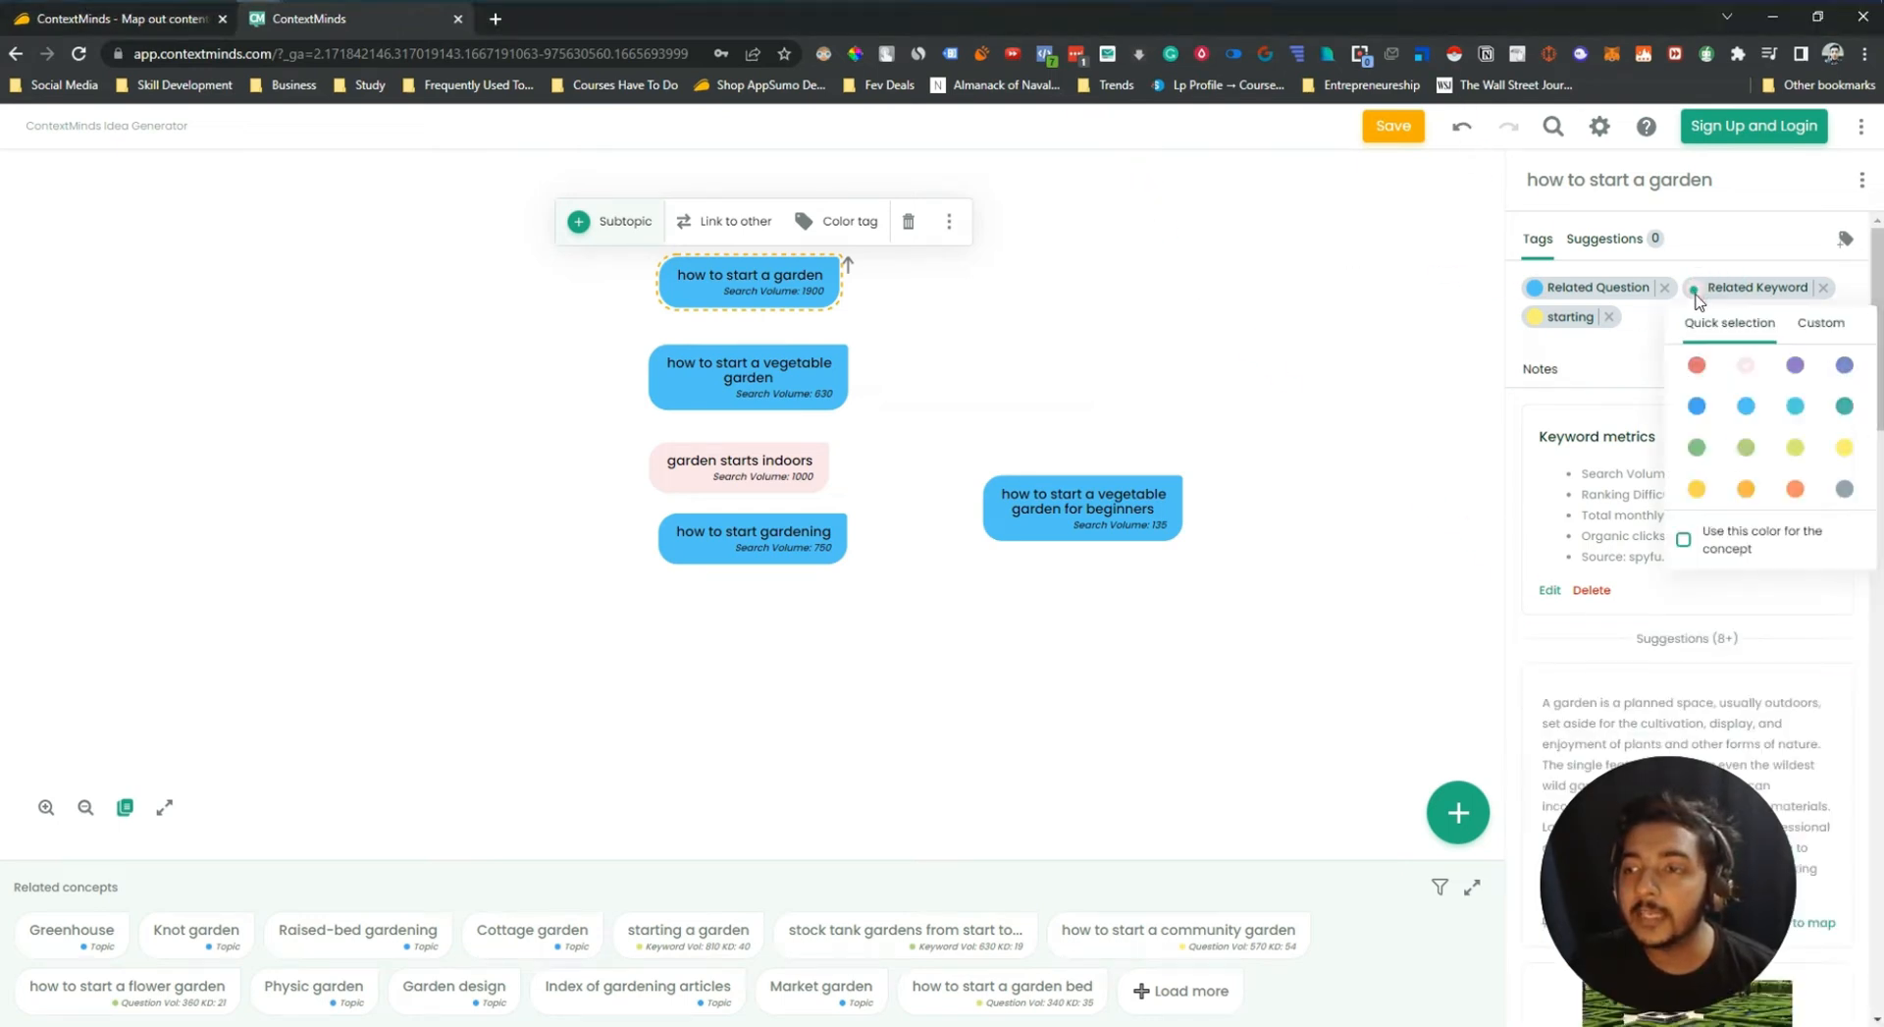
left_click(1794, 490)
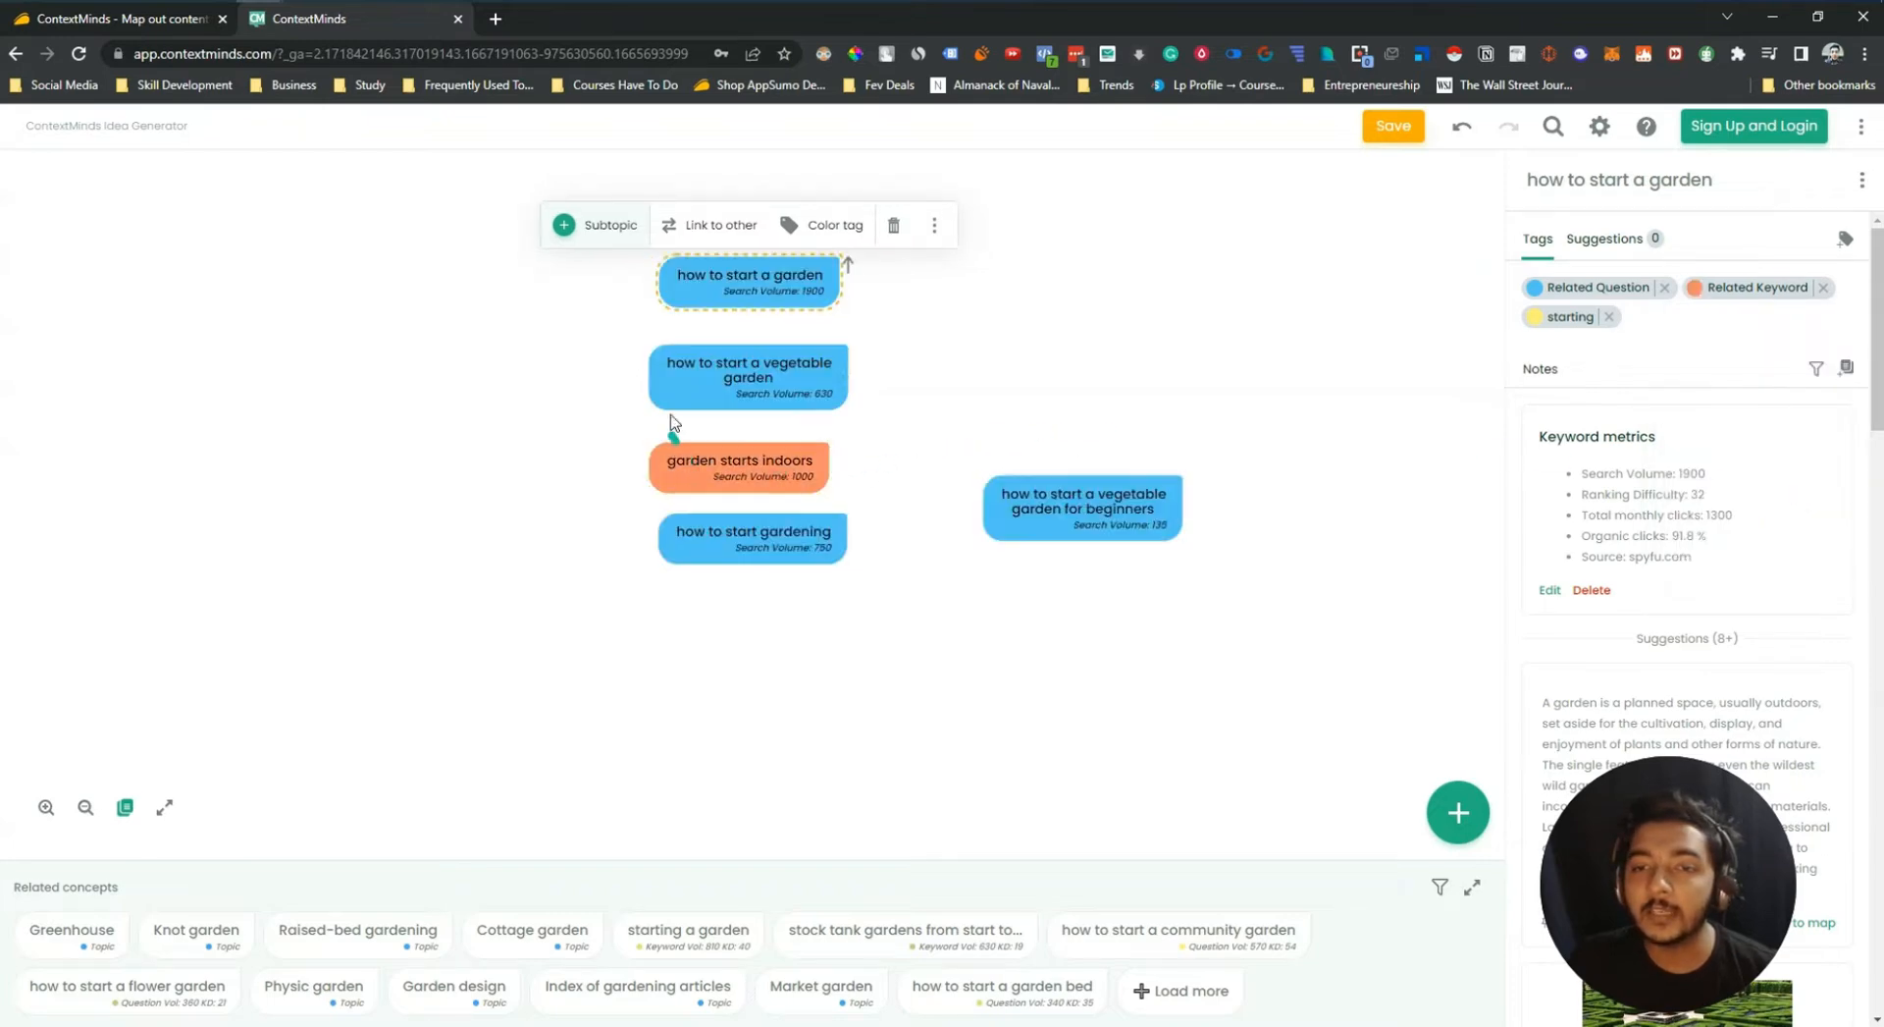
left_click(974, 680)
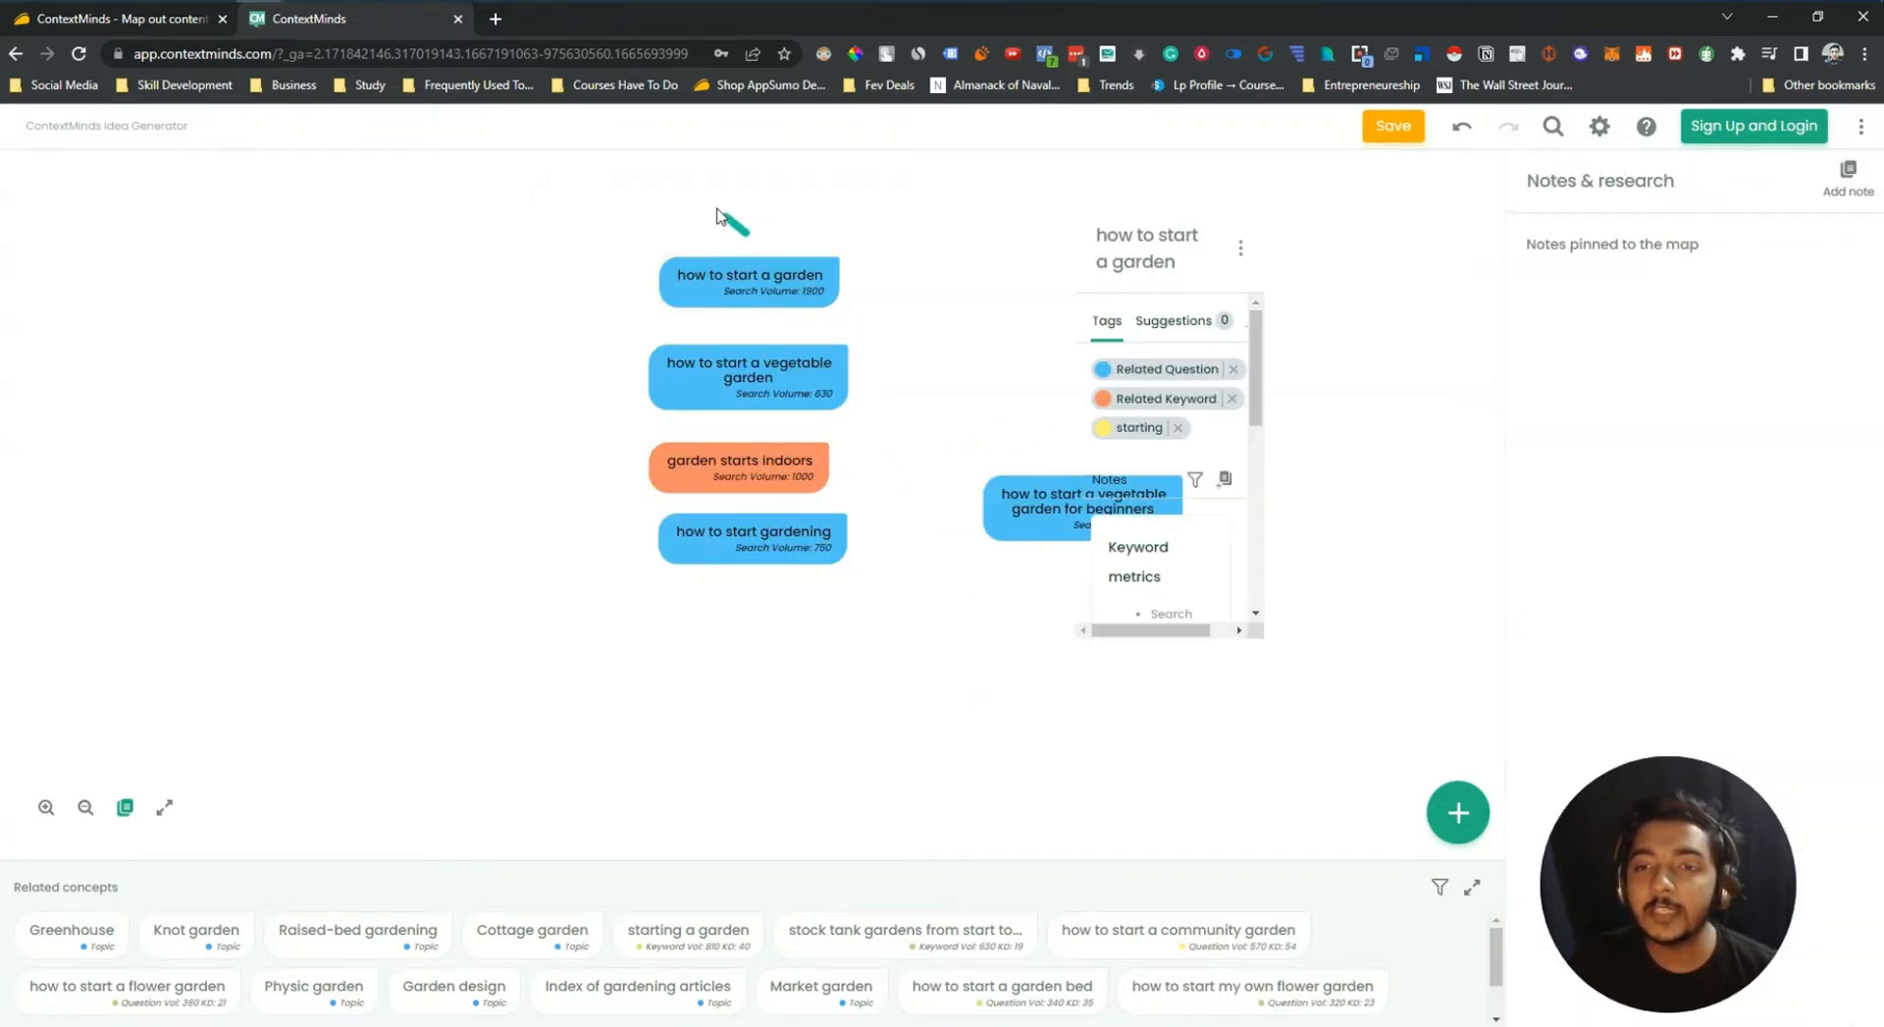
Reselect the "how to start a garden" concept and recolour its "Related Keyword" tag to the lighter orange preset
left_click(695, 279)
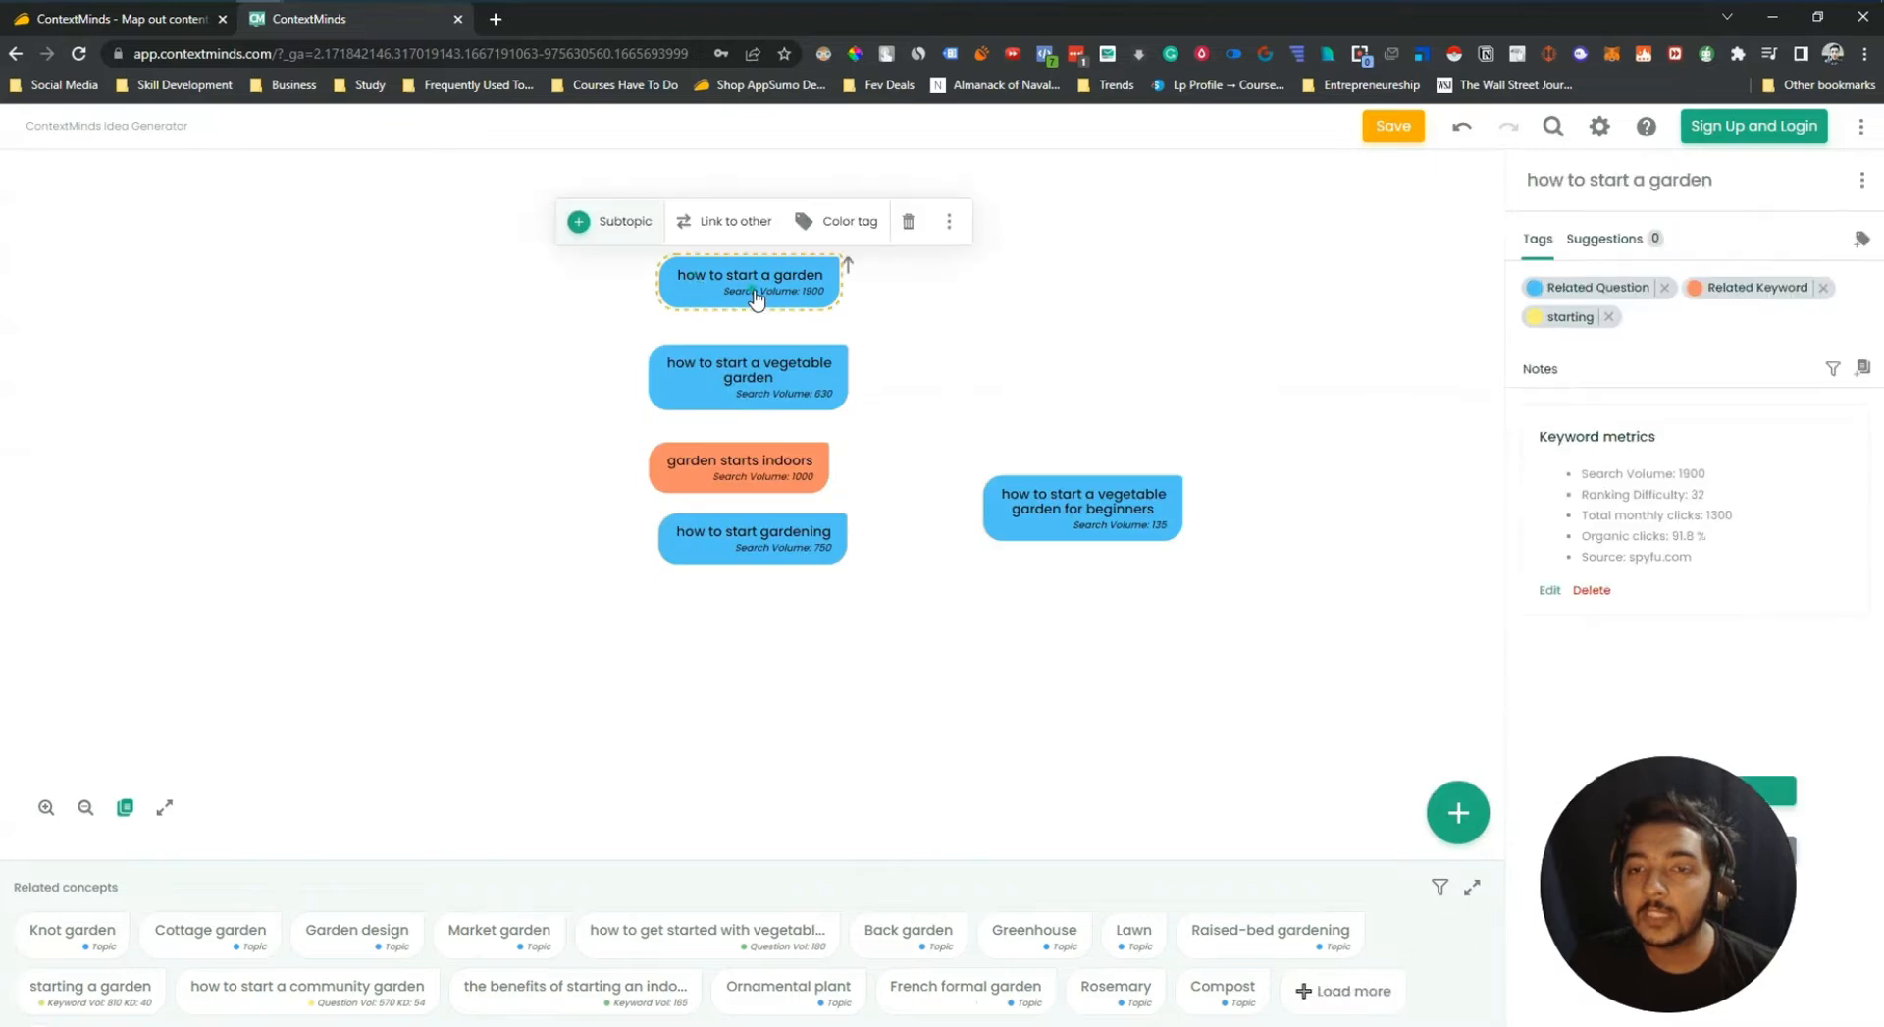
left_click(917, 318)
left_click(774, 298)
left_click(775, 299)
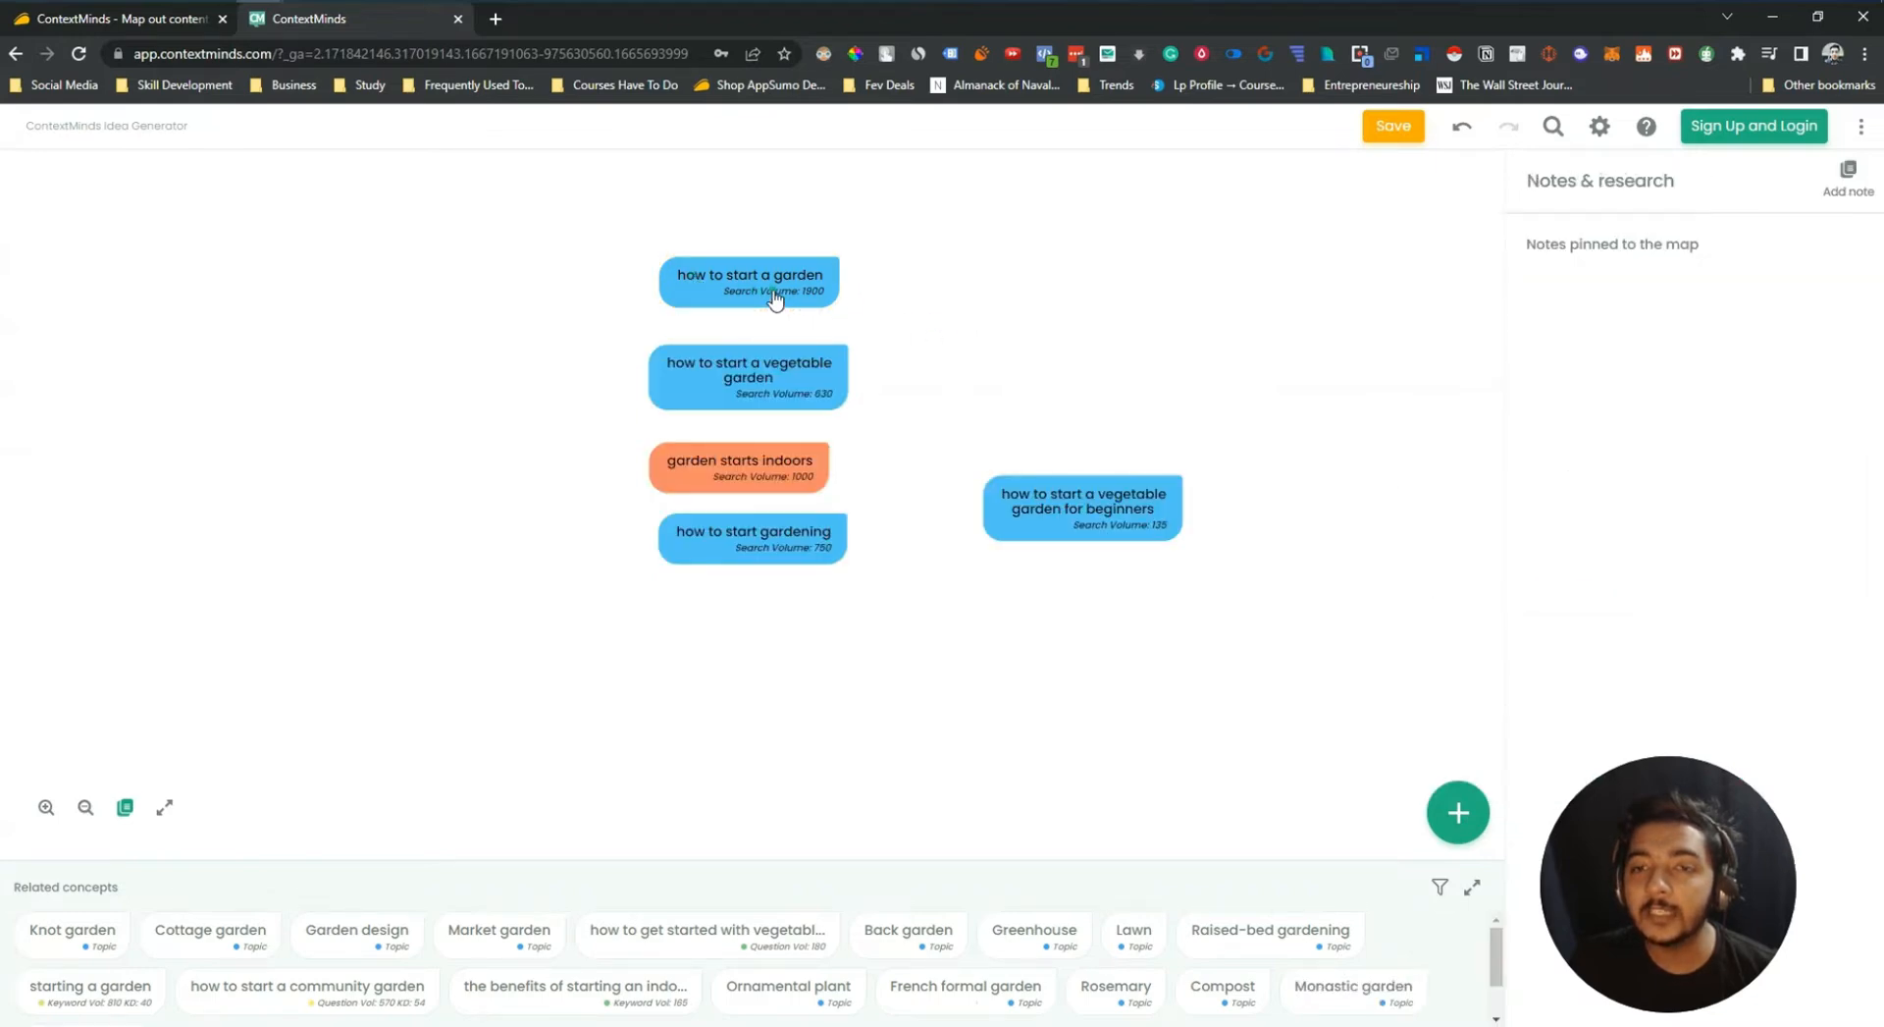
left_click(775, 297)
left_click(774, 297)
left_click(774, 296)
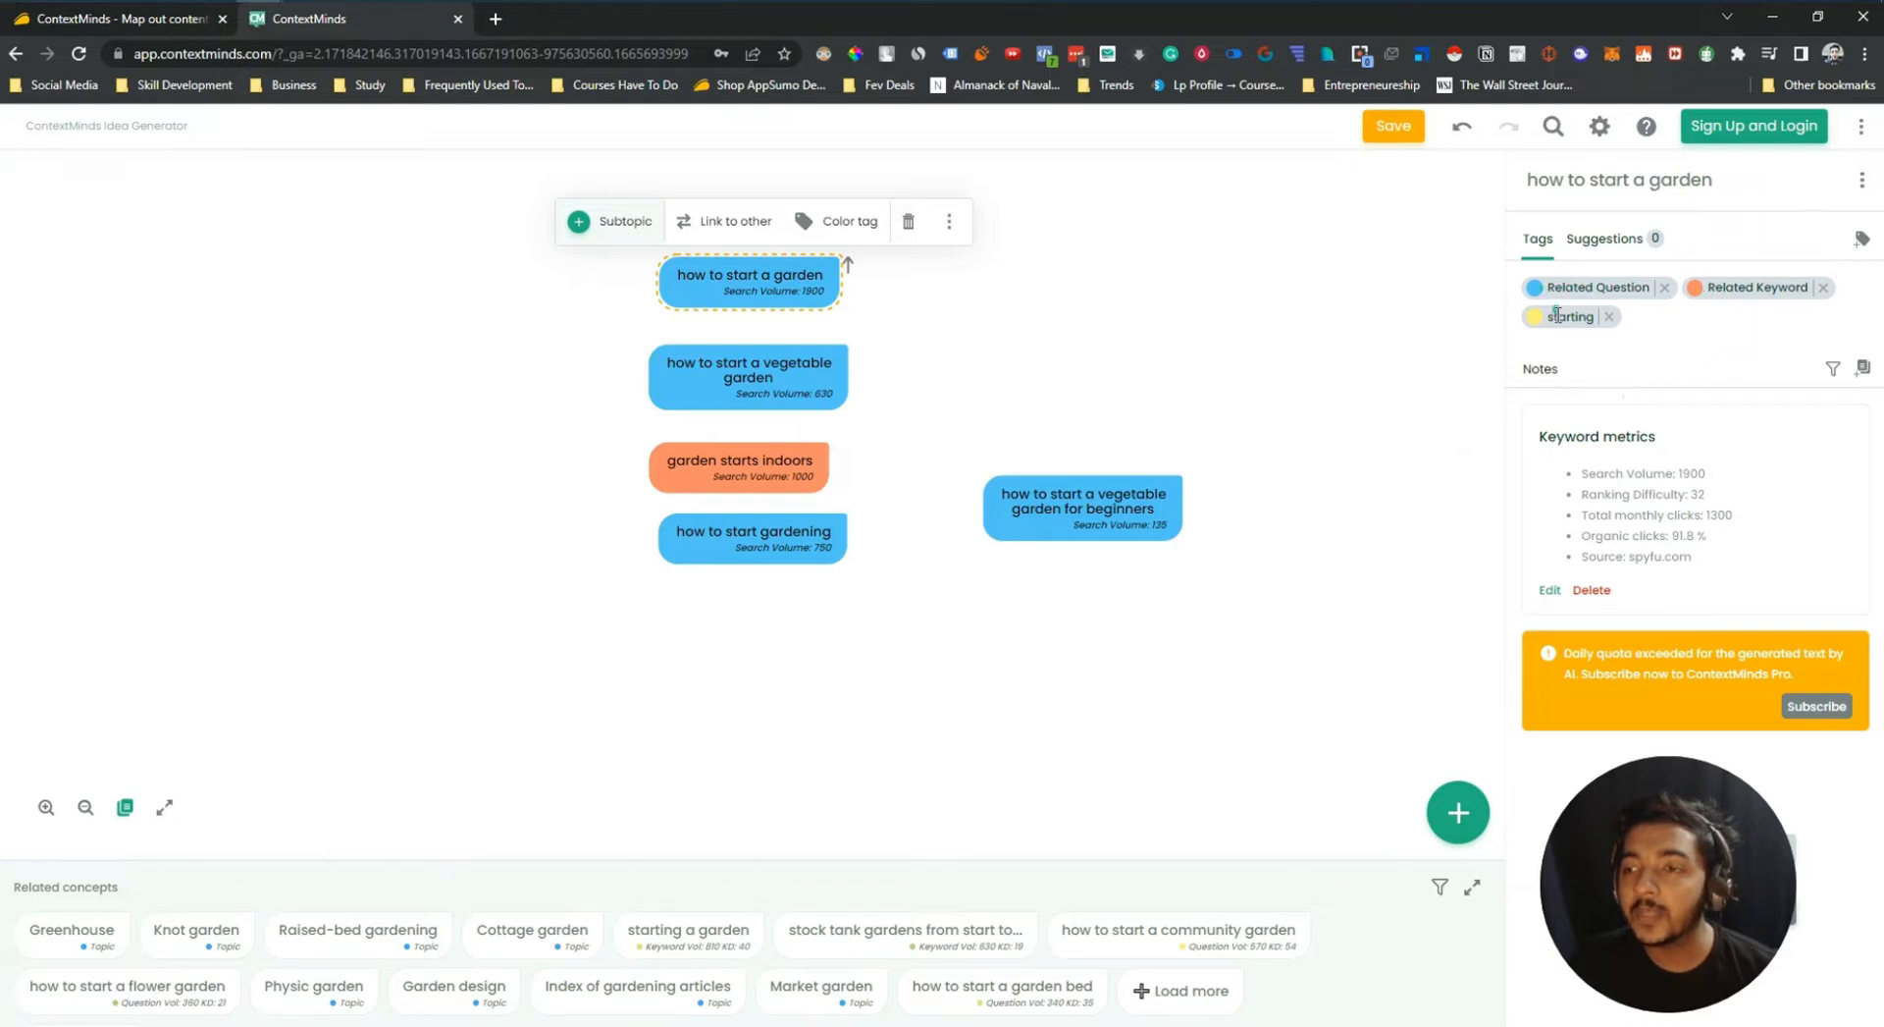
left_click(1696, 290)
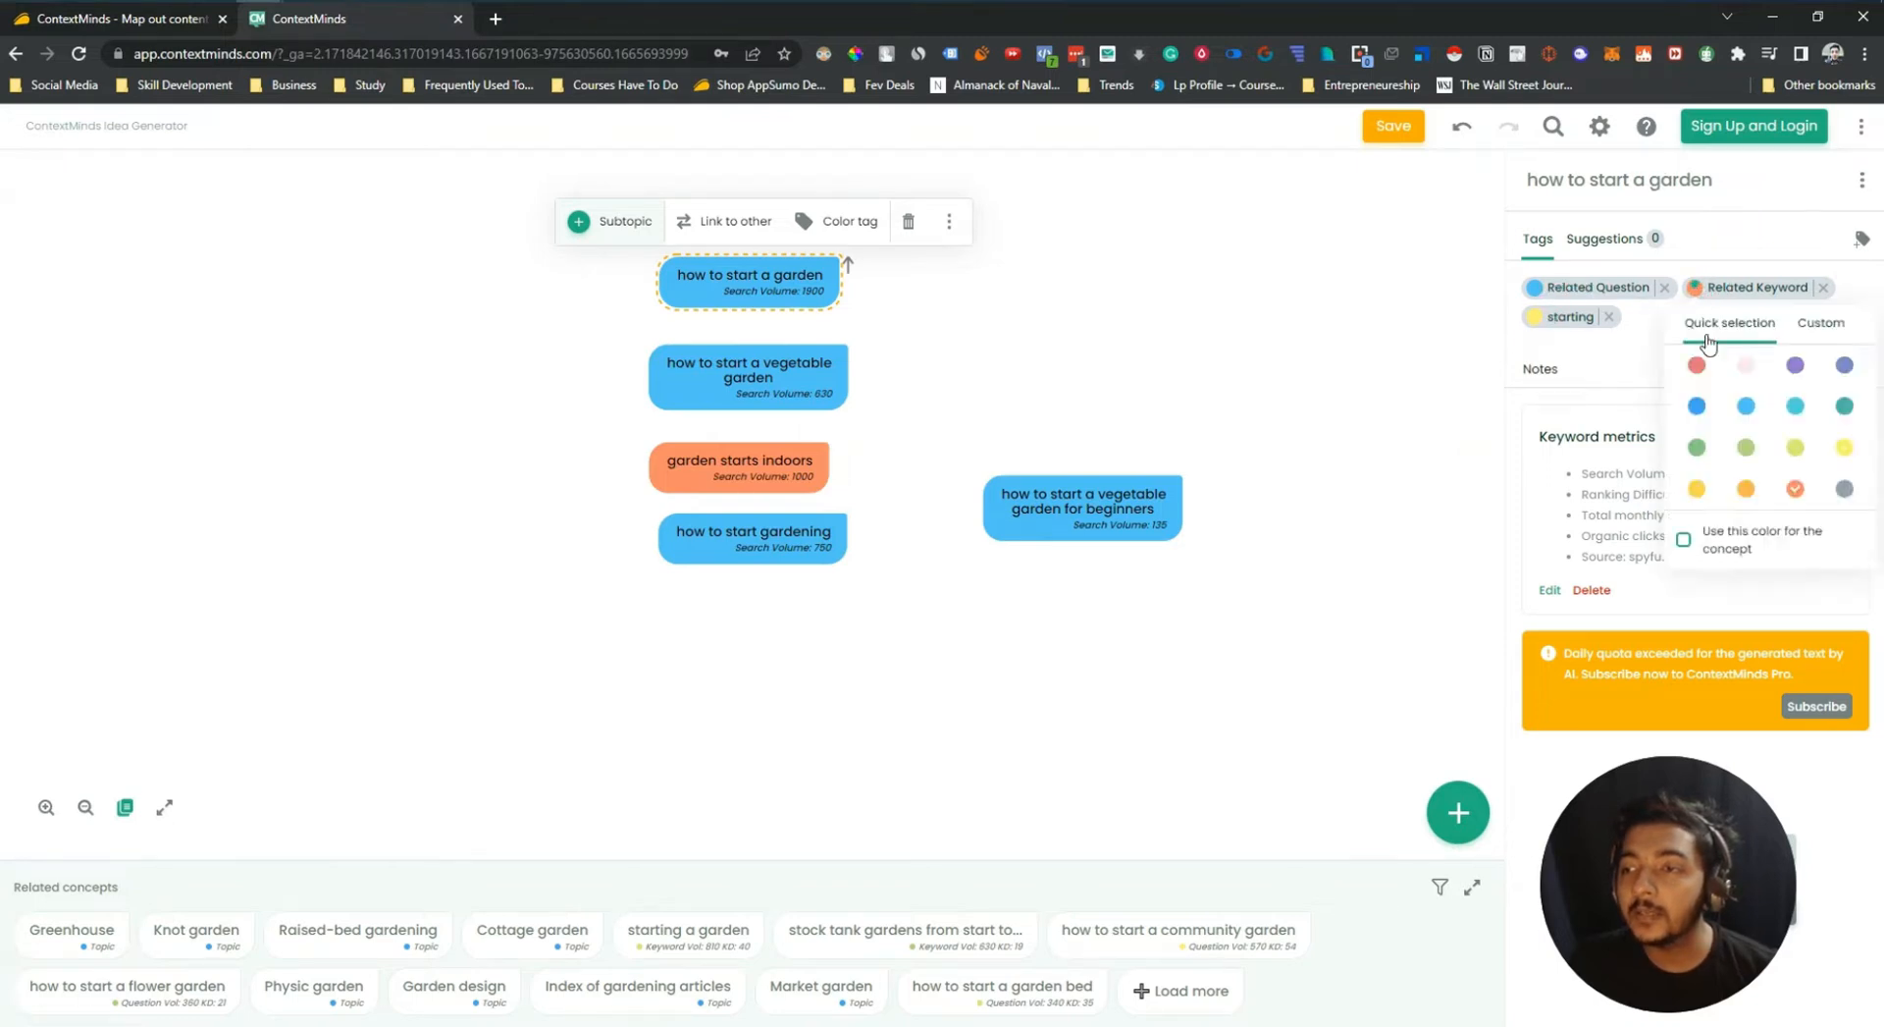
left_click(1746, 489)
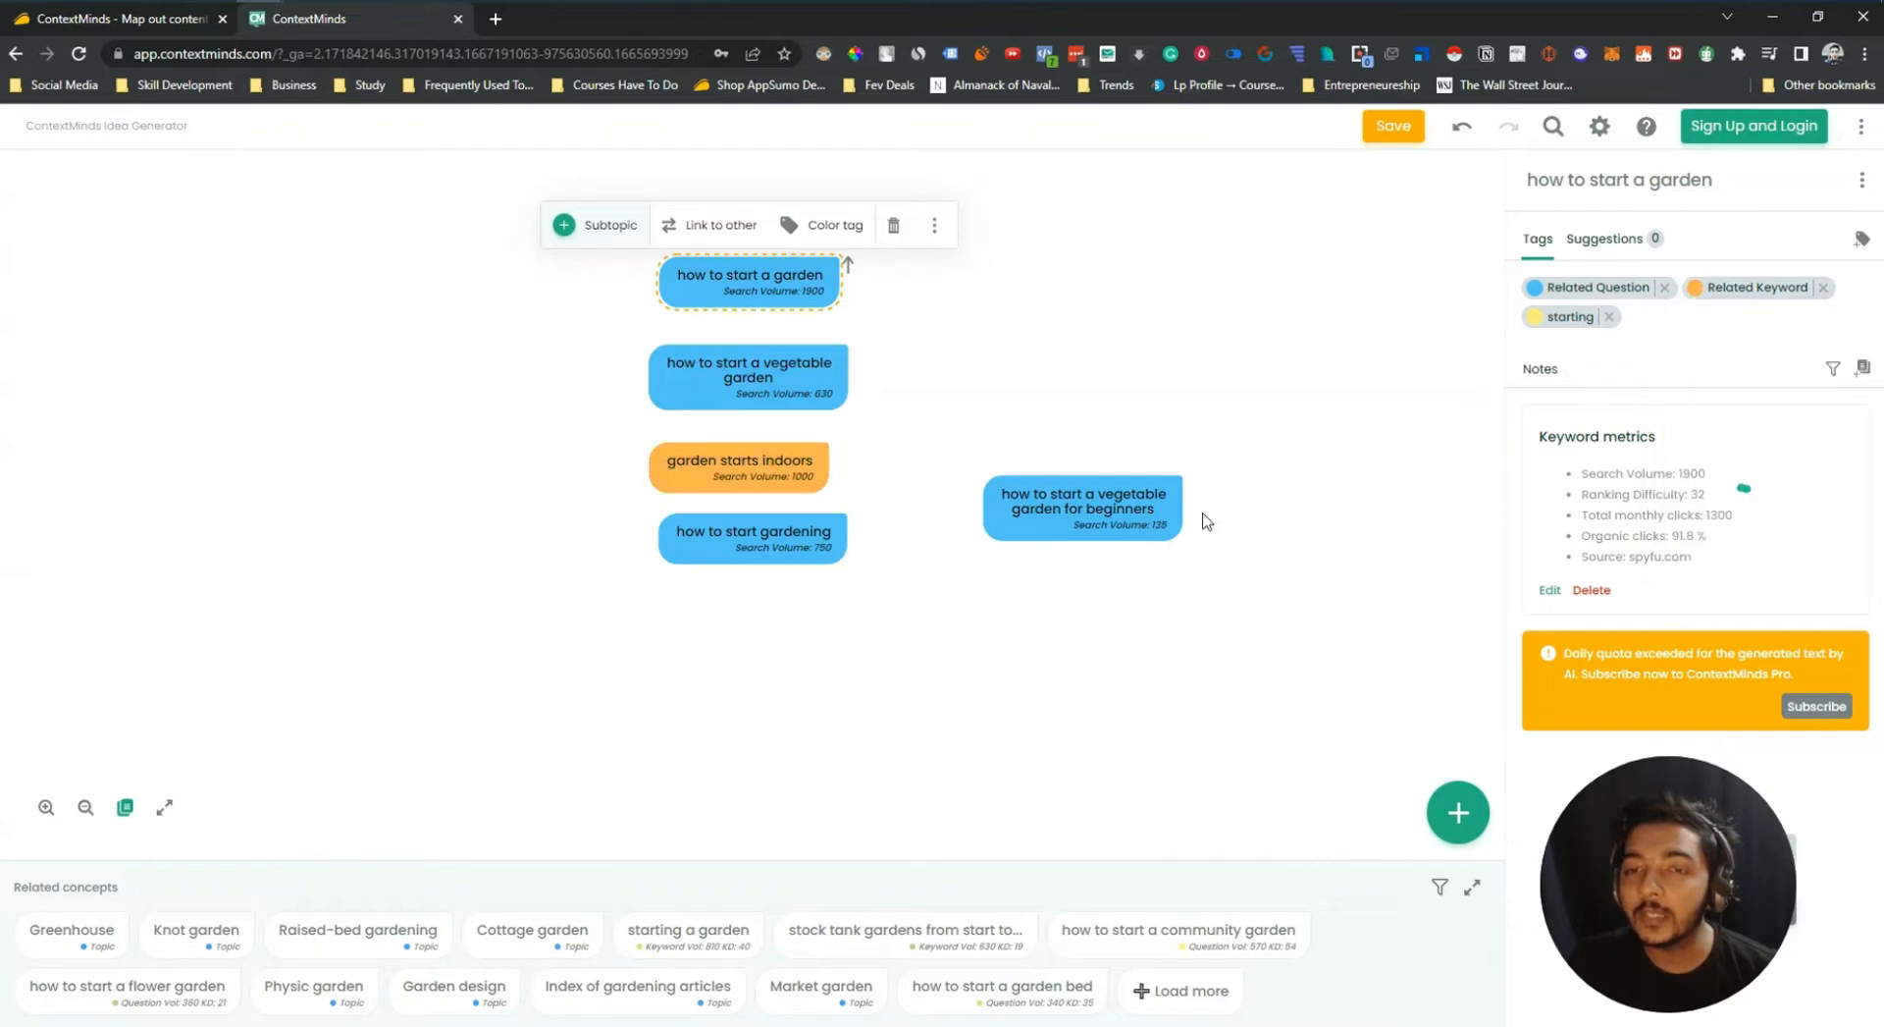
left_click(736, 469)
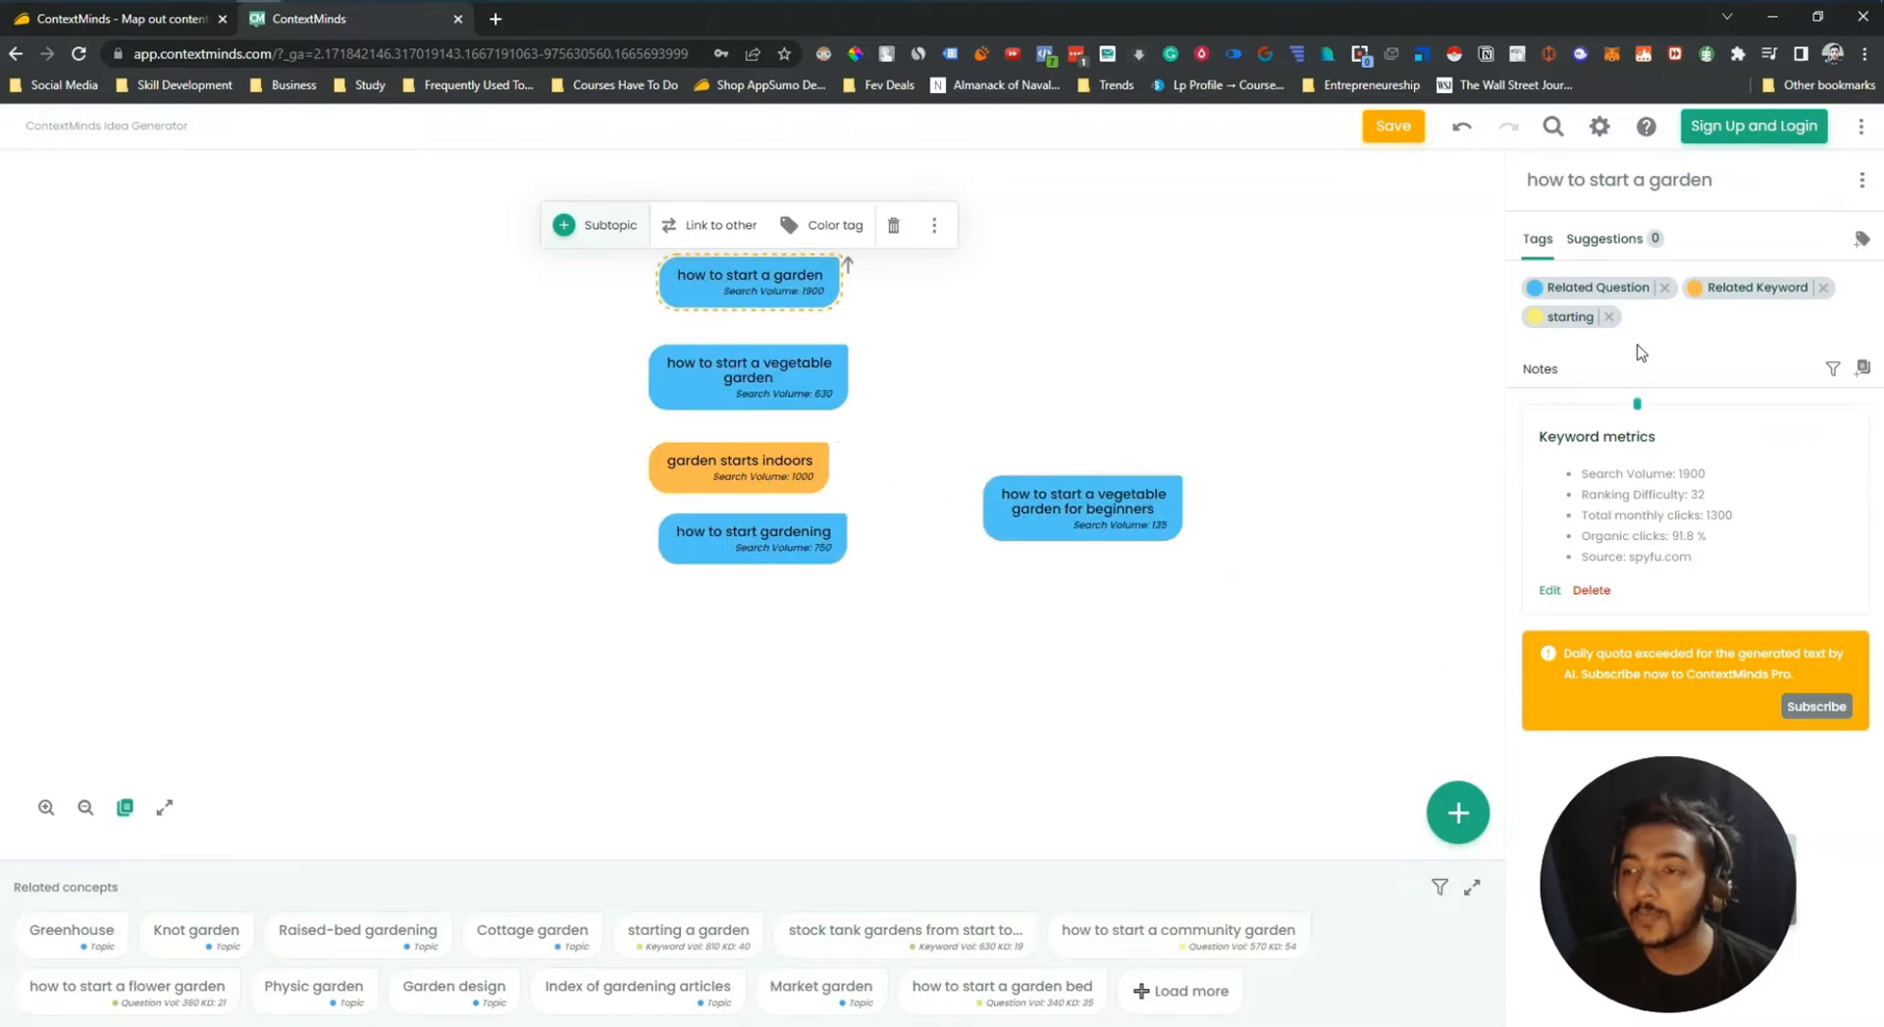
Recolour the "Related Question" tag to the salmon red preset and deselect the "how to start a garden" concept
left_click(1537, 293)
left_click(1537, 365)
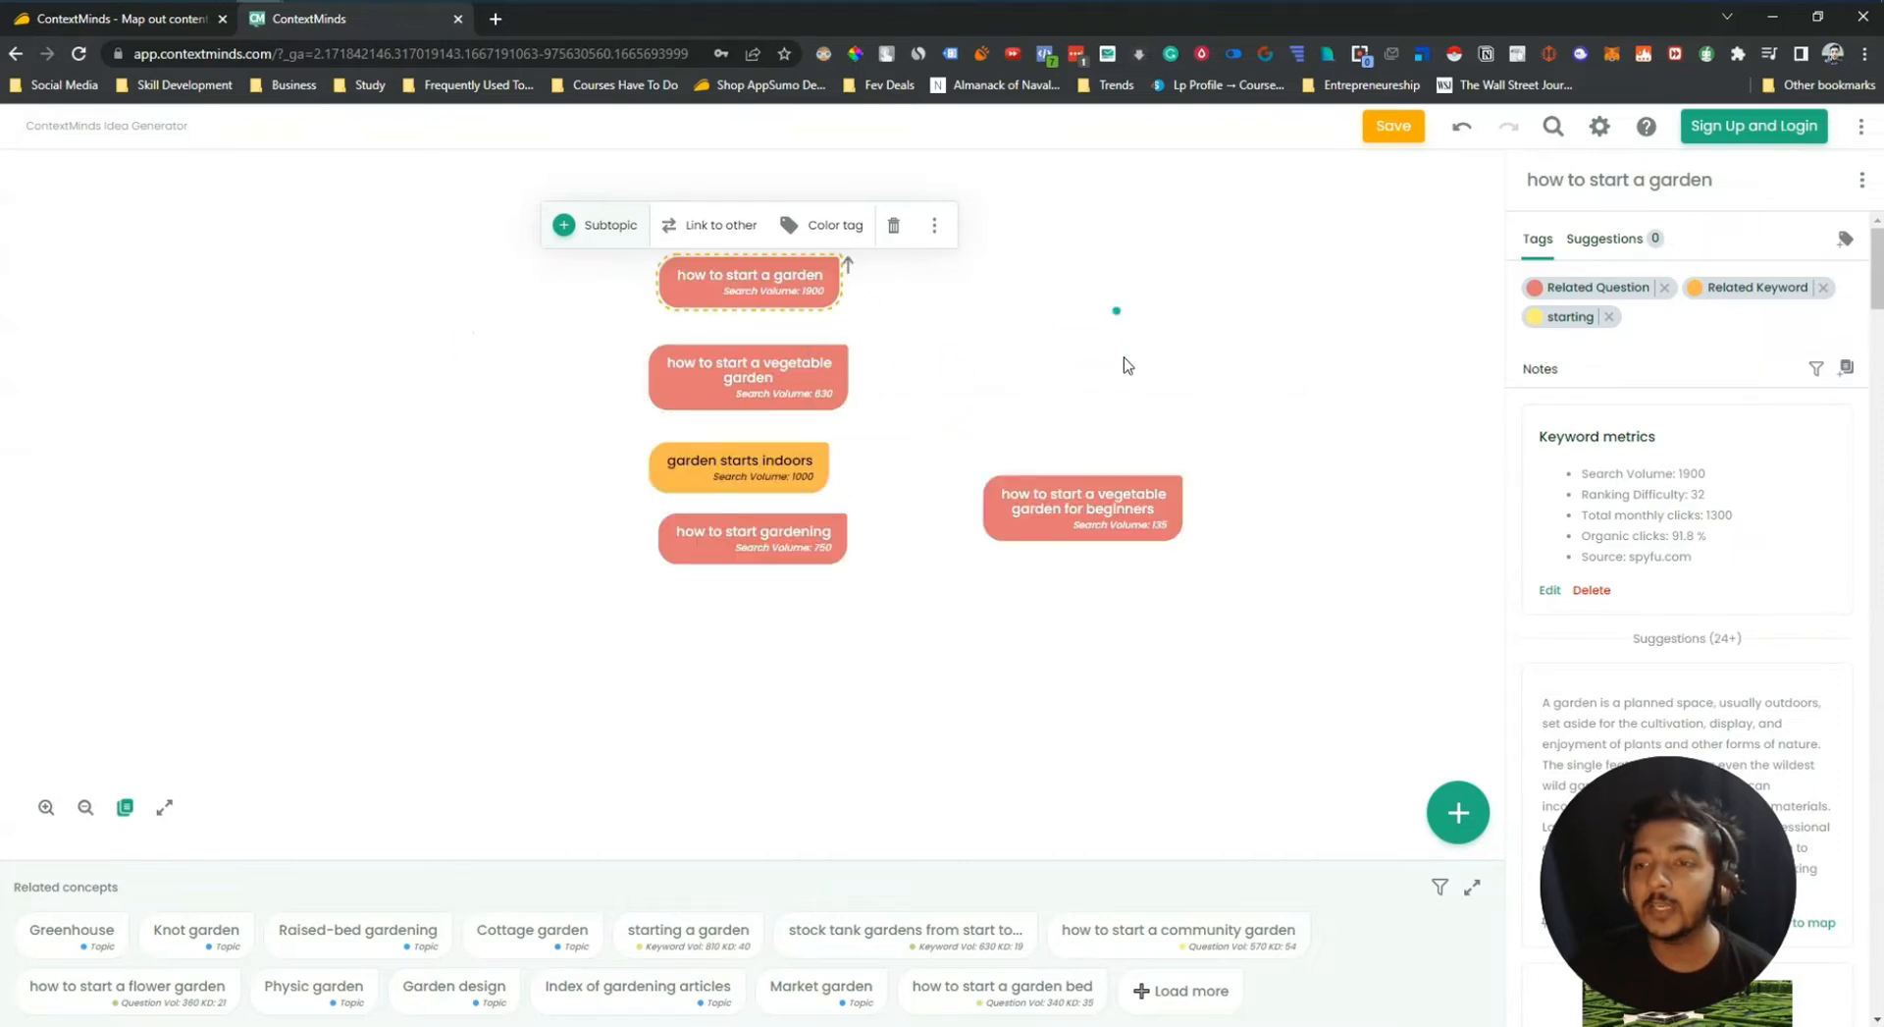
left_click(1126, 365)
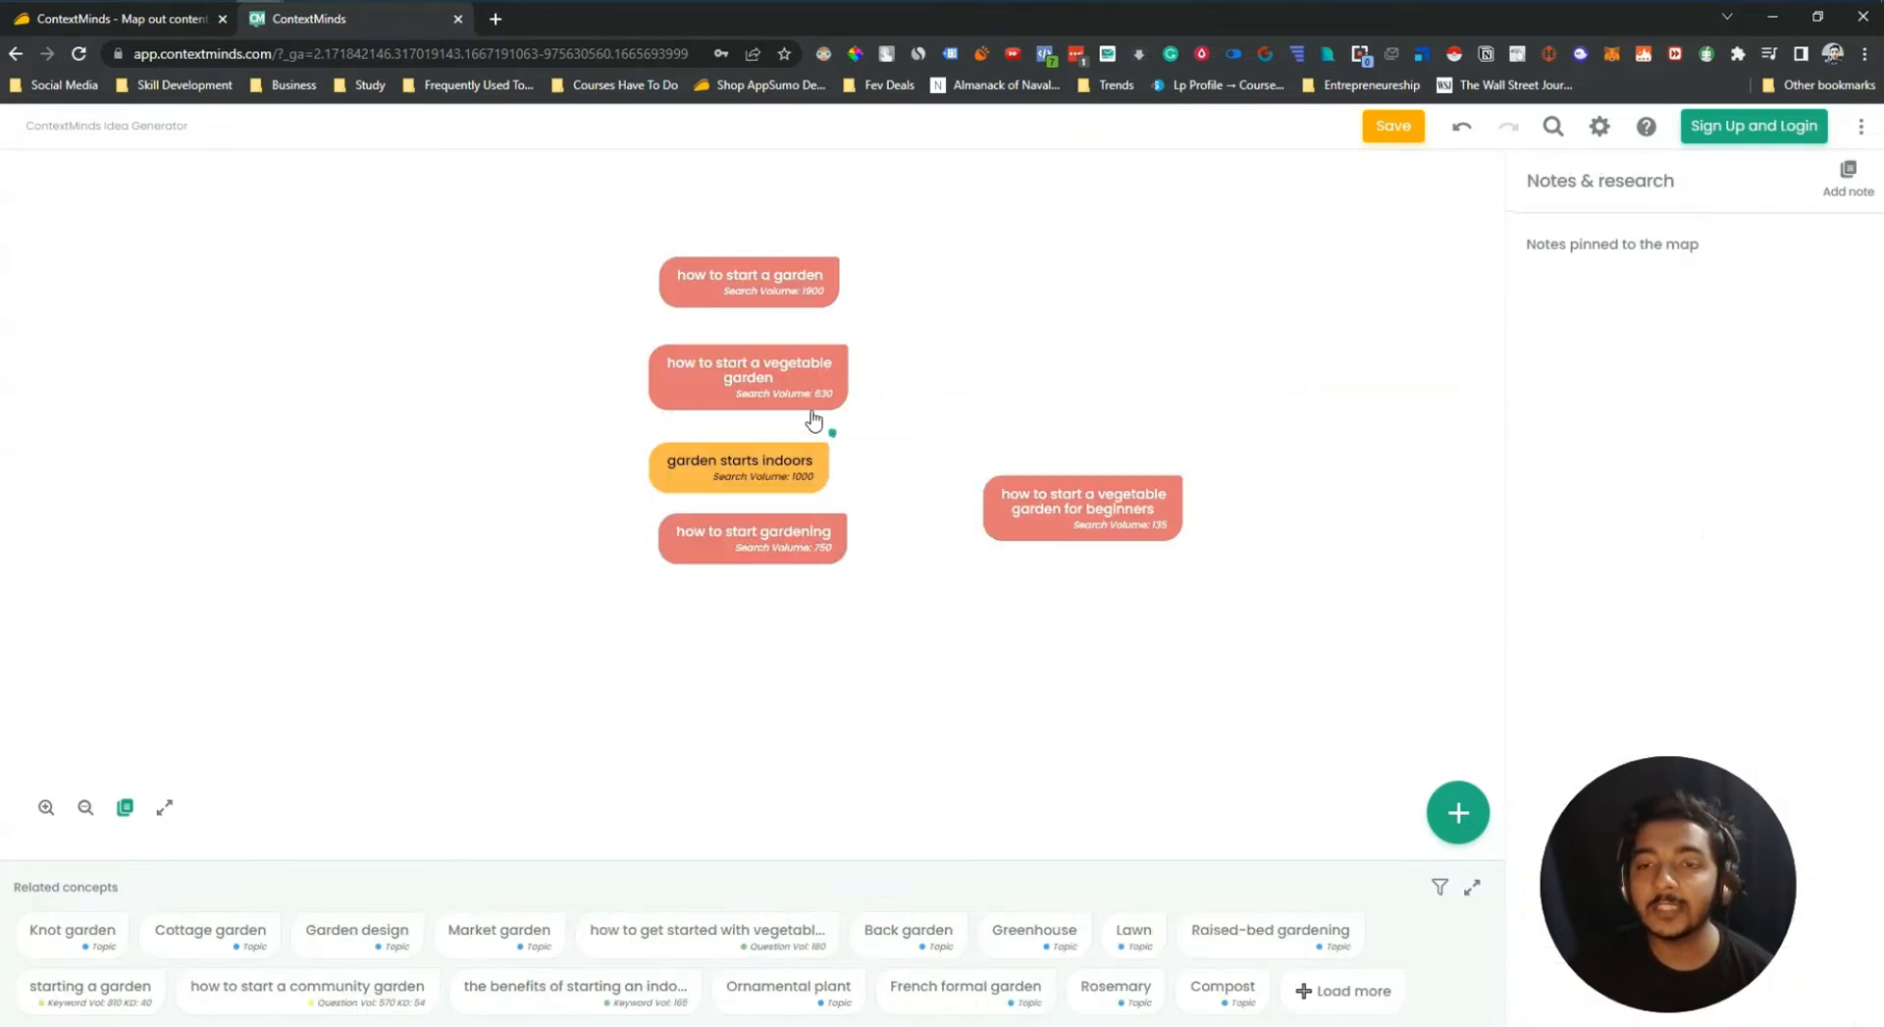
Move "garden starts indoors" left of the other concepts and add "stock tank gardens from start to finish" as a subtopic of "how to start a garden"
left_click_drag(686, 480, 362, 509)
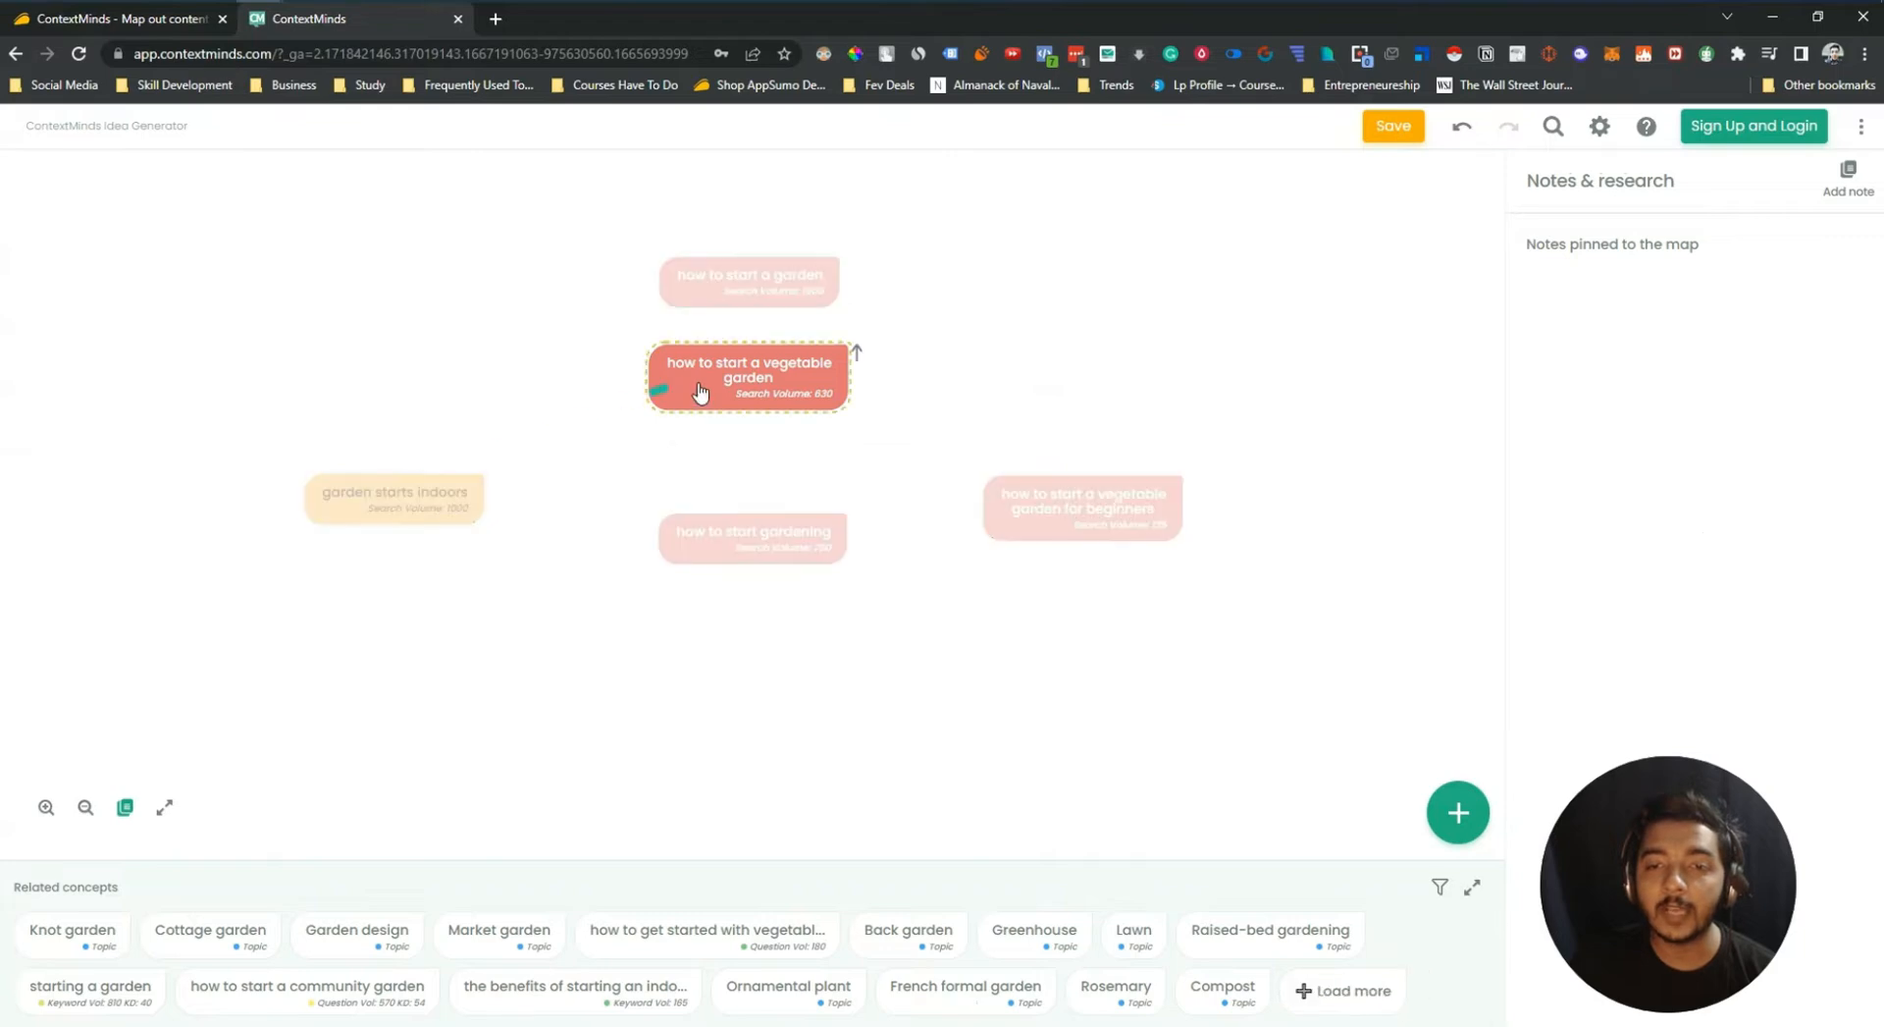
left_click(736, 281)
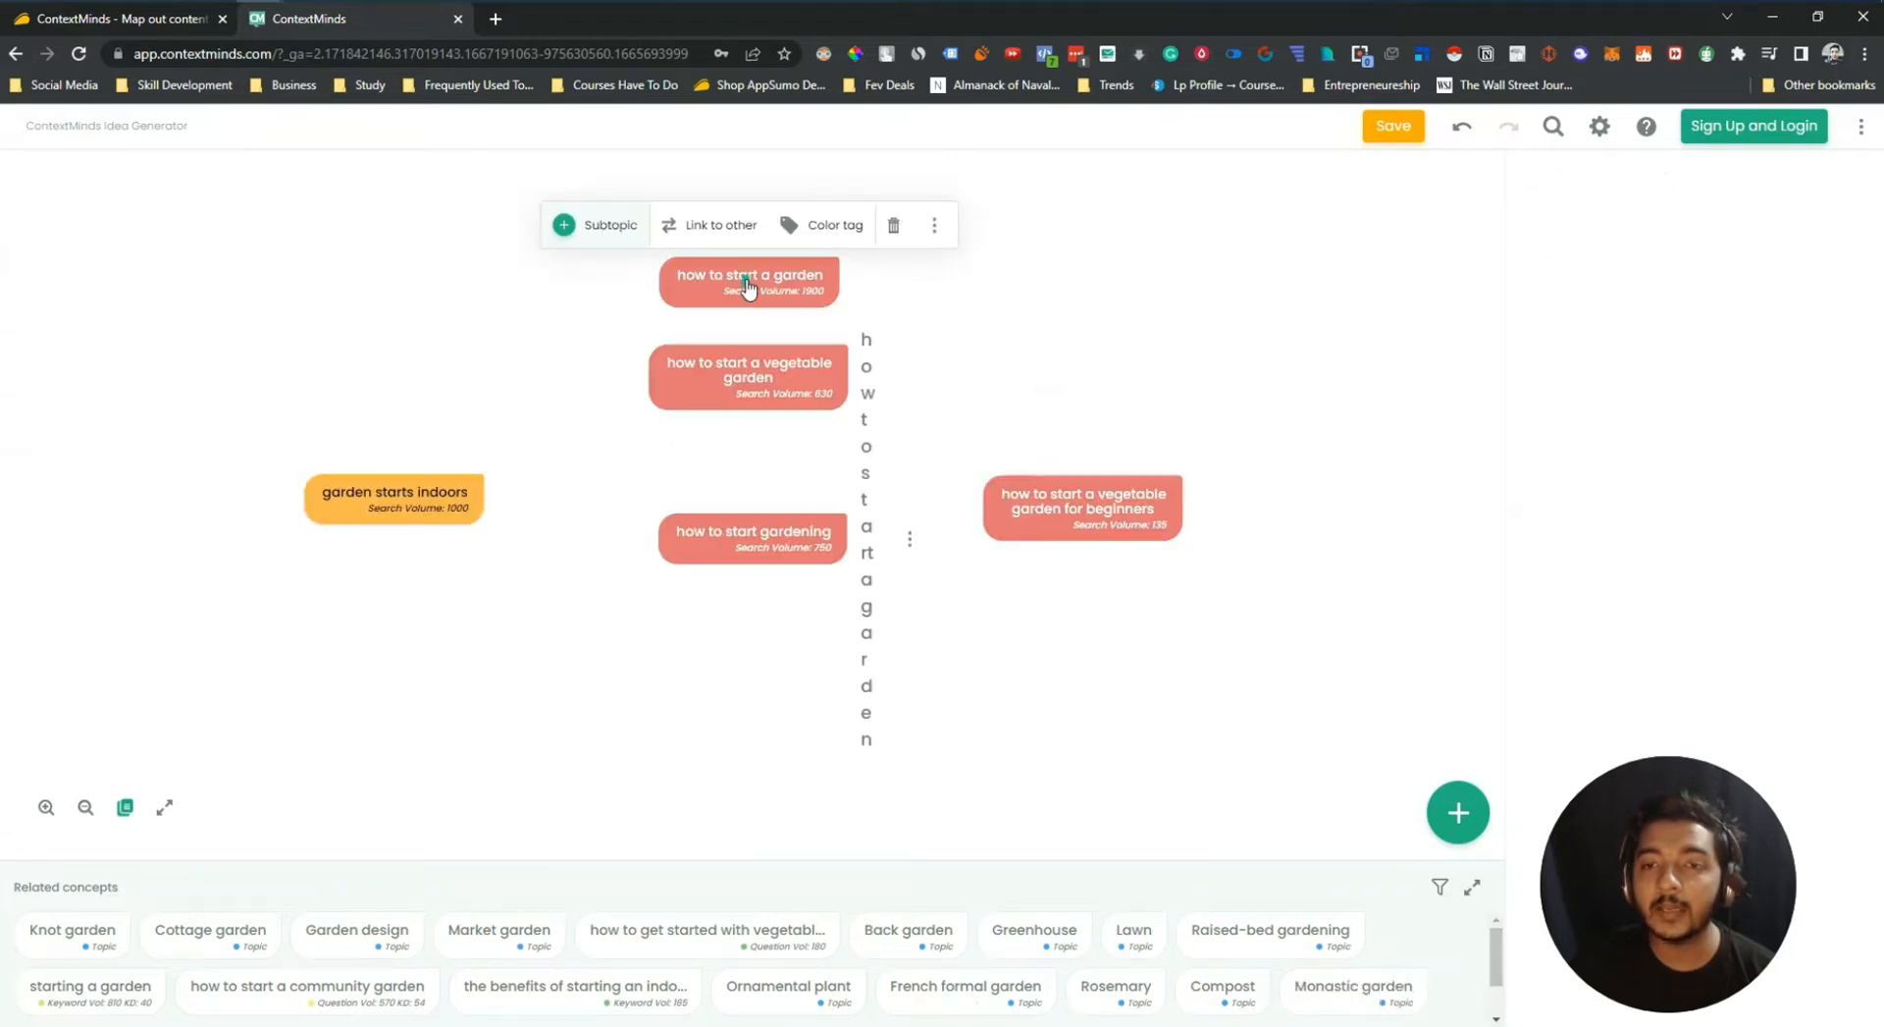
left_click(633, 222)
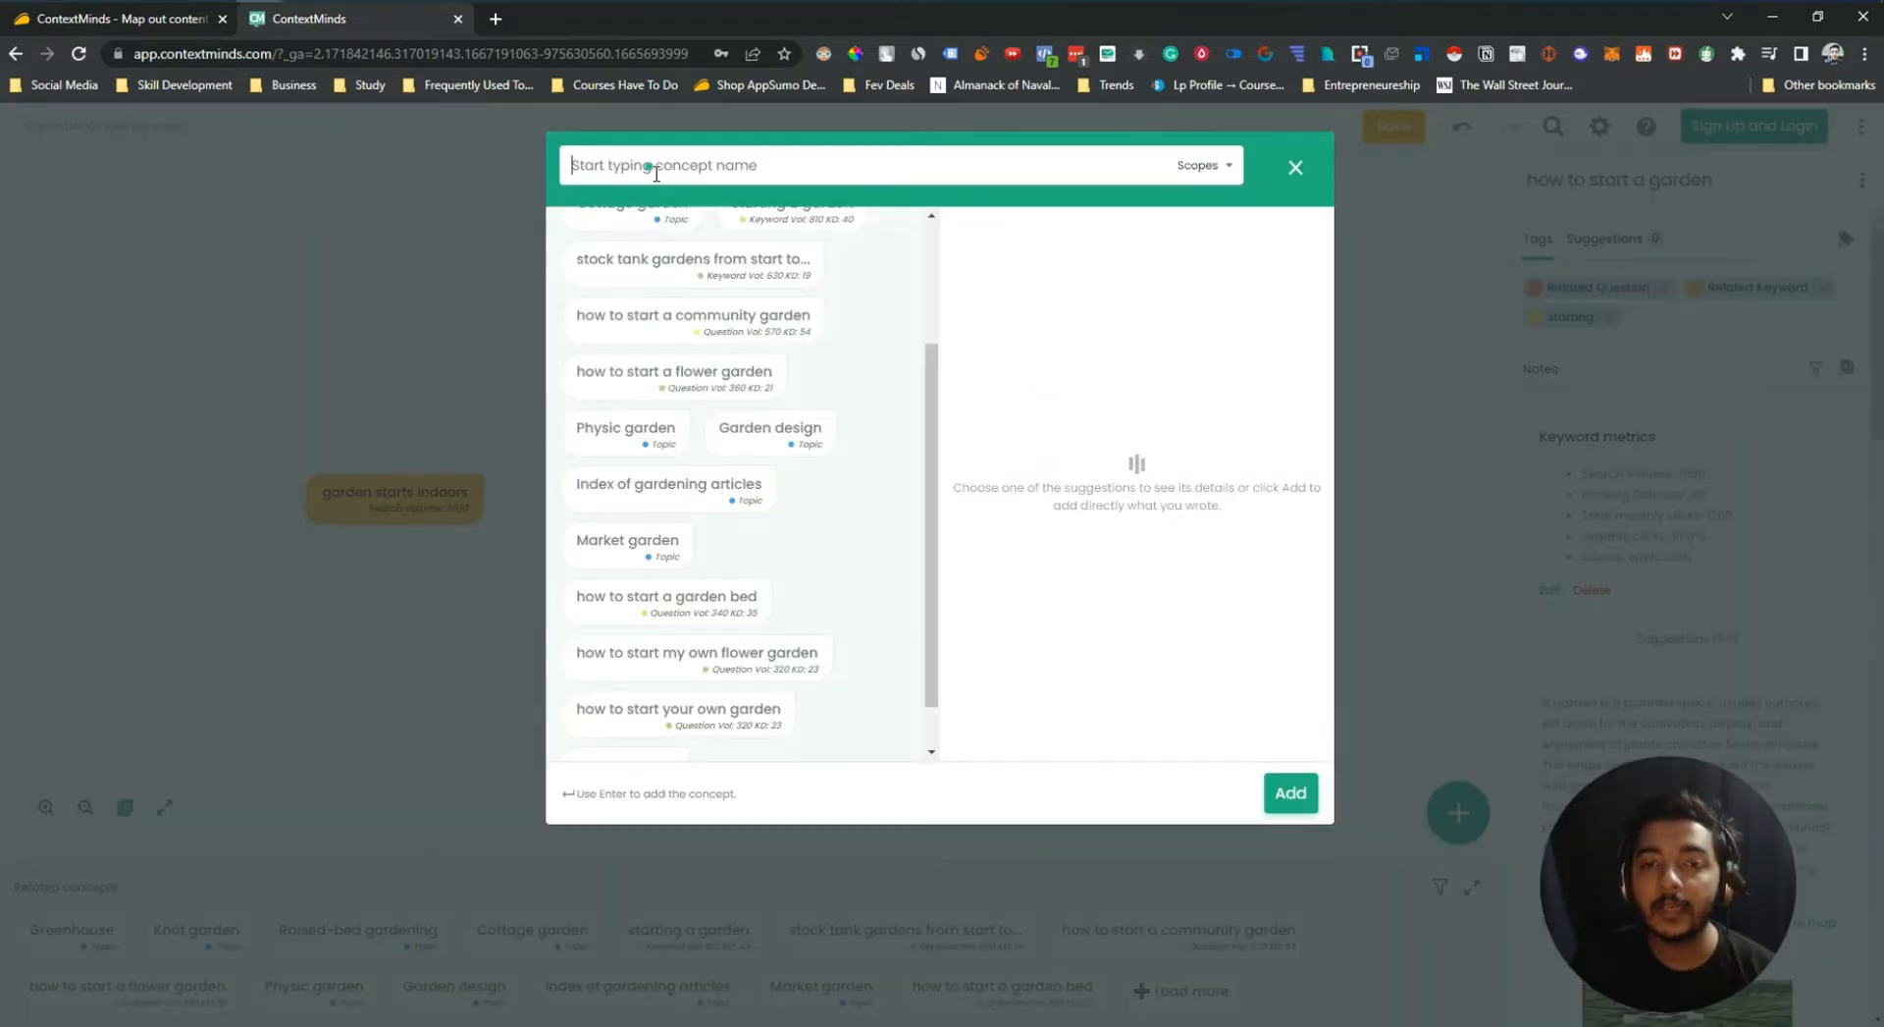
left_click(673, 279)
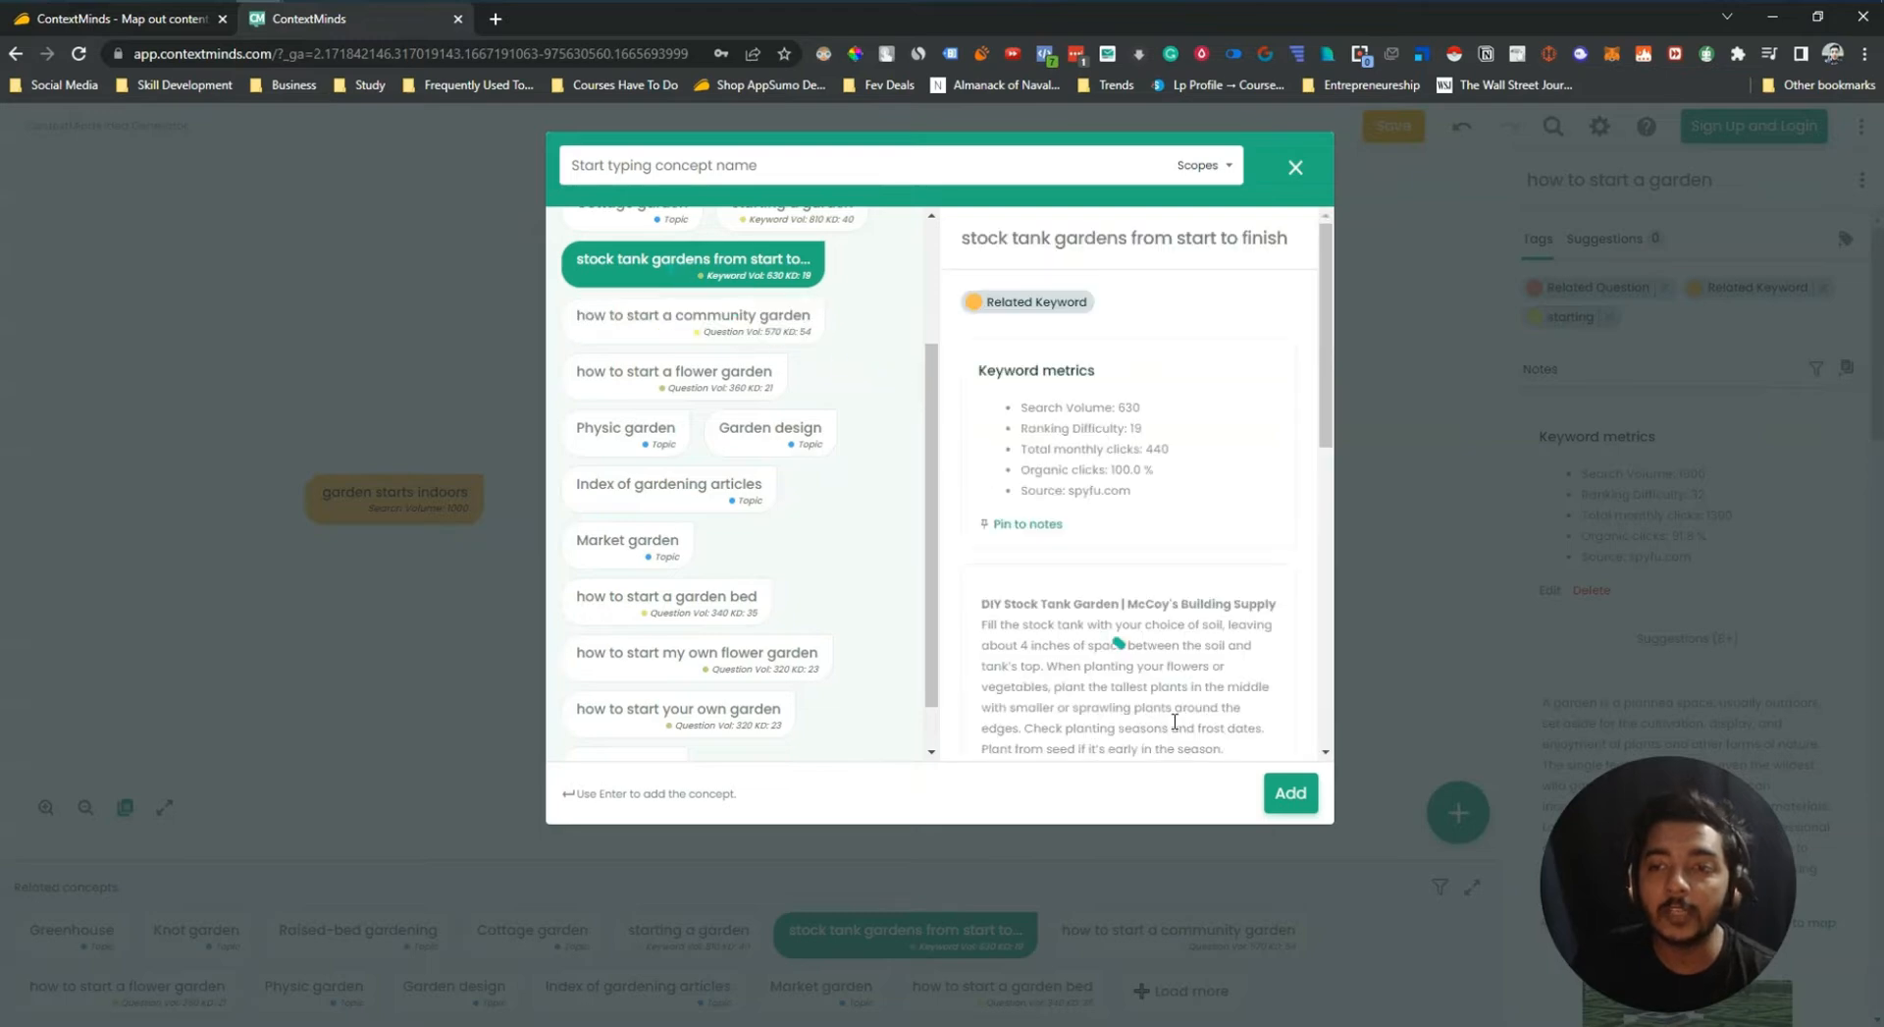
left_click(1274, 791)
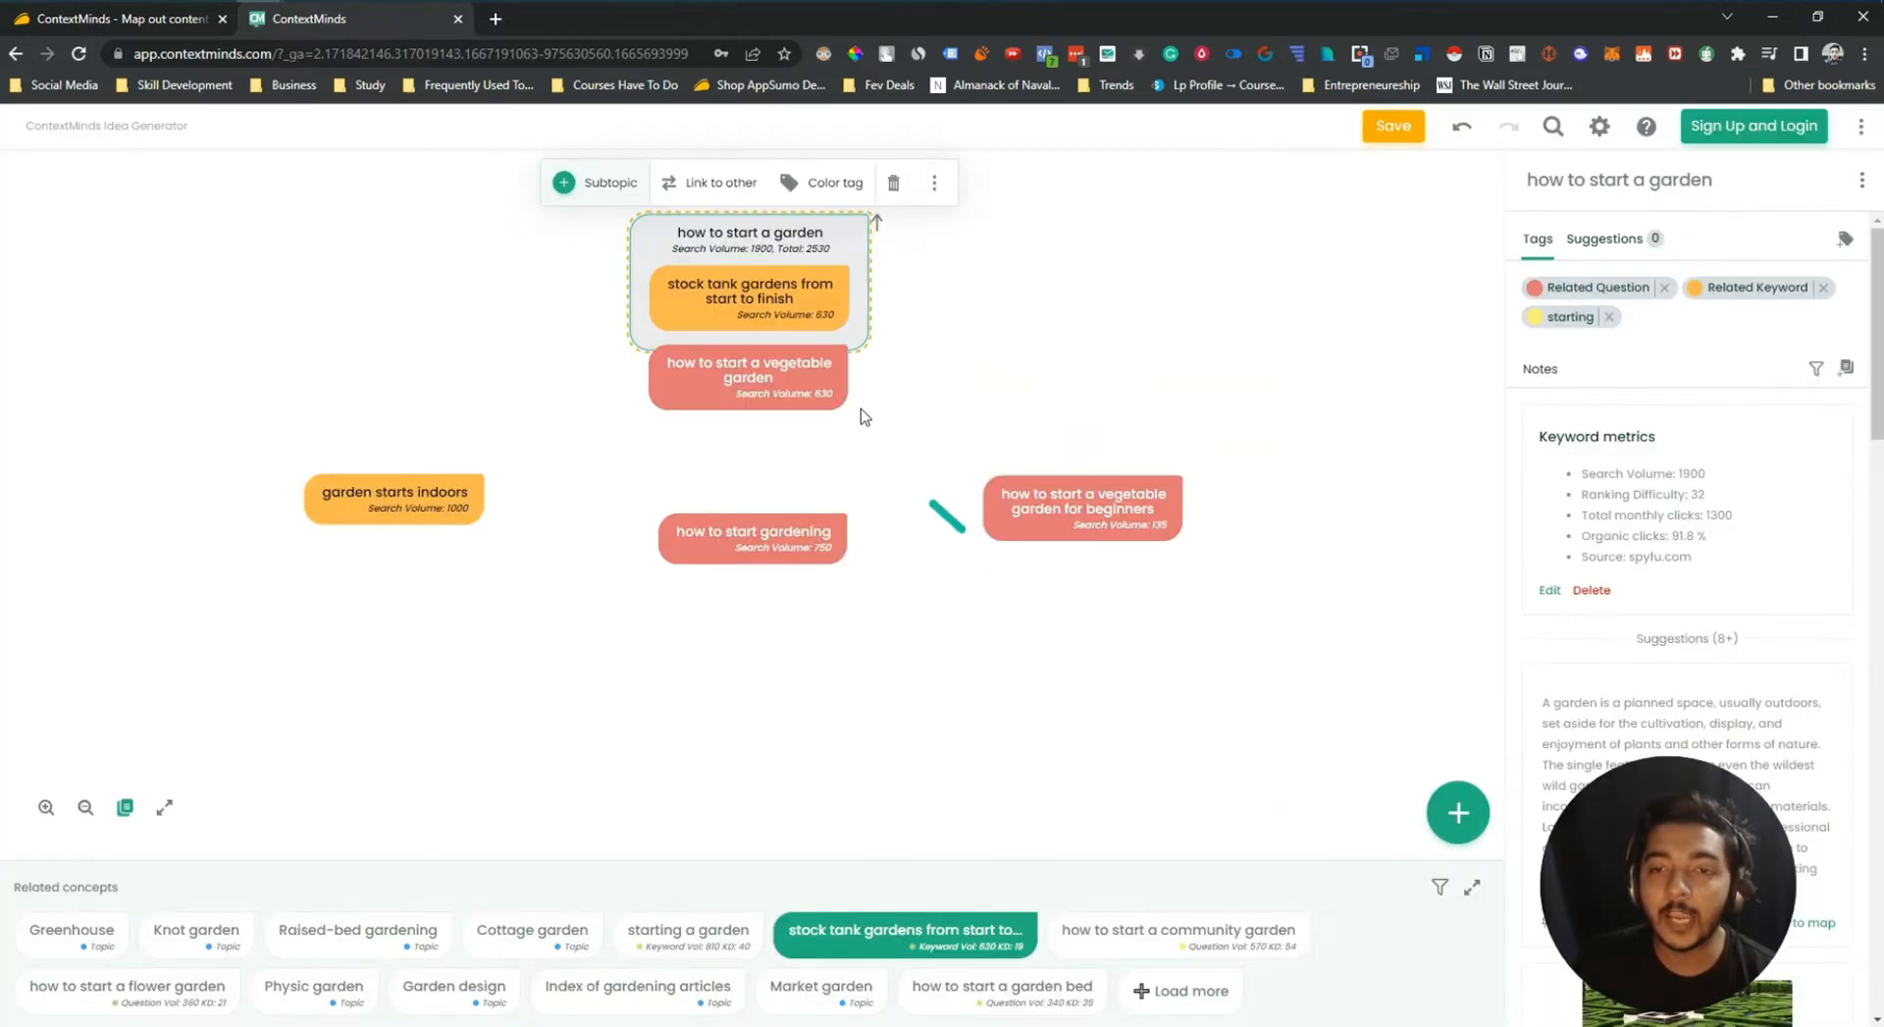
Spread out the map: "how to start a vegetable garden" upper left, "garden starts indoors" lower left, "how to start gardening" further down
left_click(769, 438)
left_click_drag(756, 382, 176, 304)
left_click_drag(363, 491, 196, 616)
left_click_drag(703, 542, 676, 693)
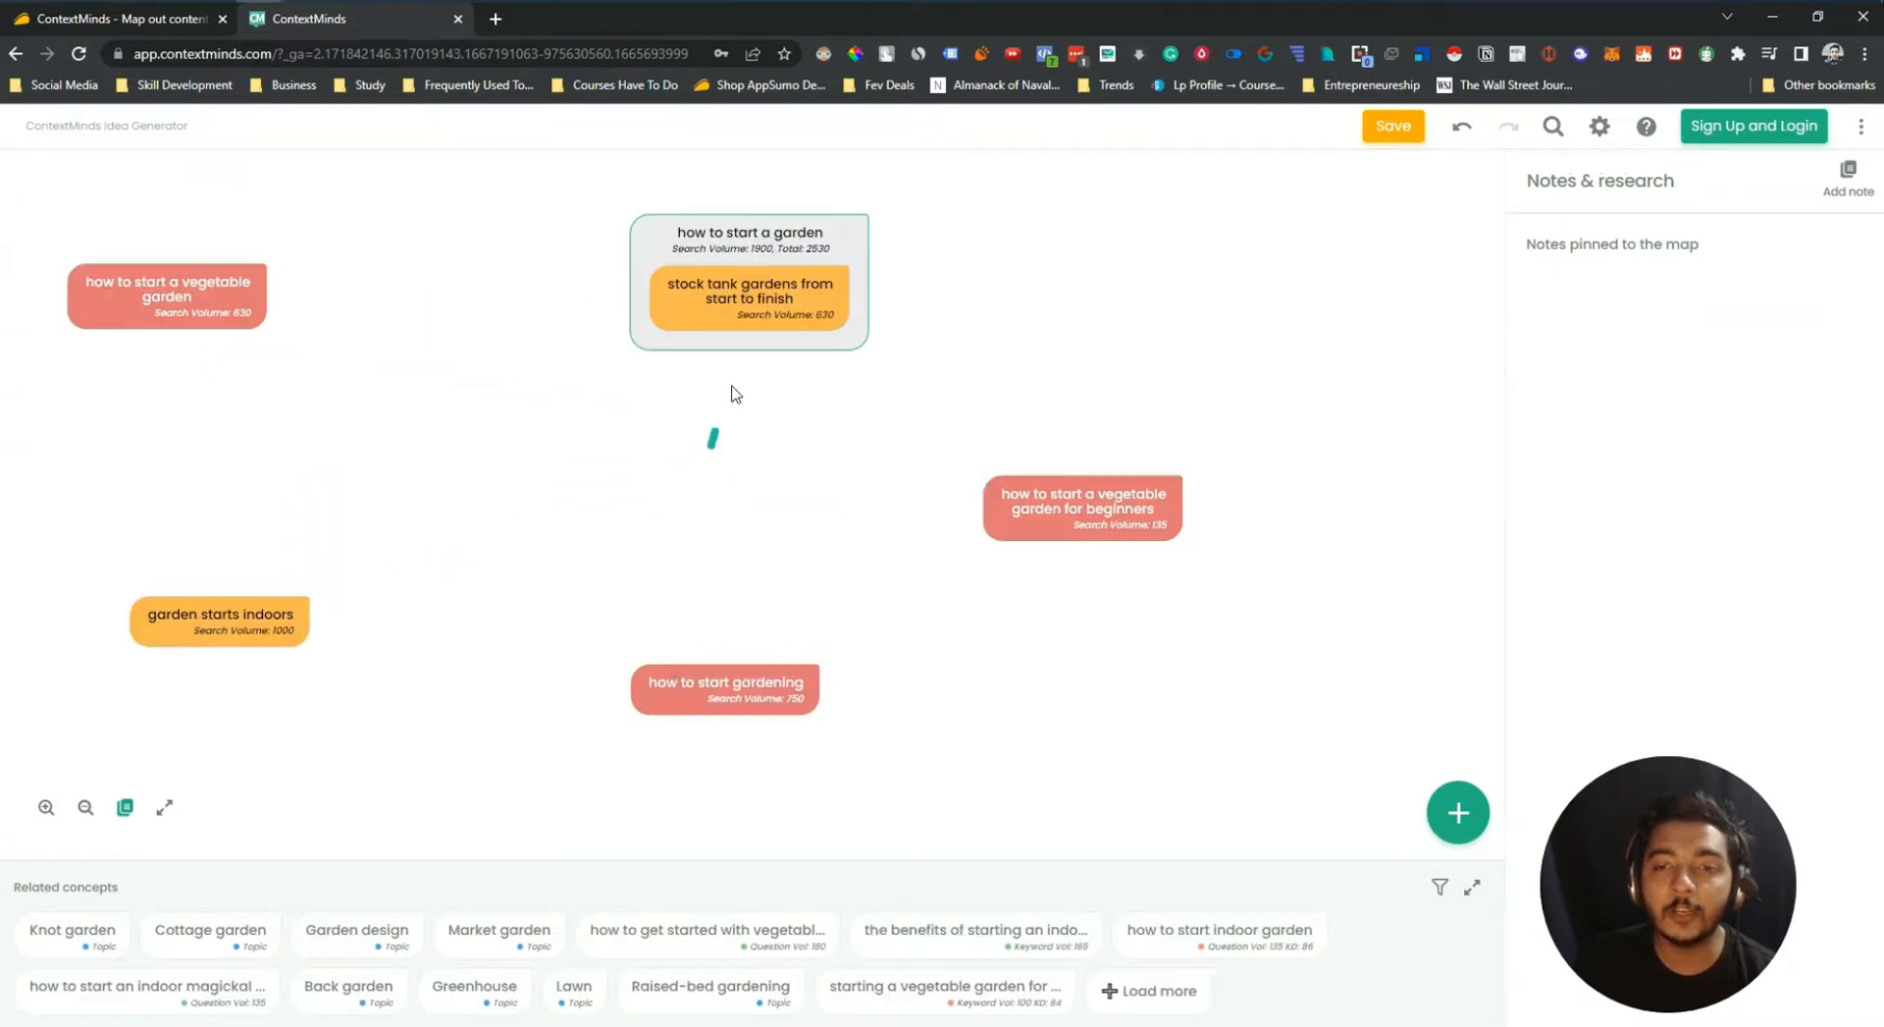
Add the suggested "how to start my own flower garden" as a subtopic of "how to start a garden"
left_click(764, 250)
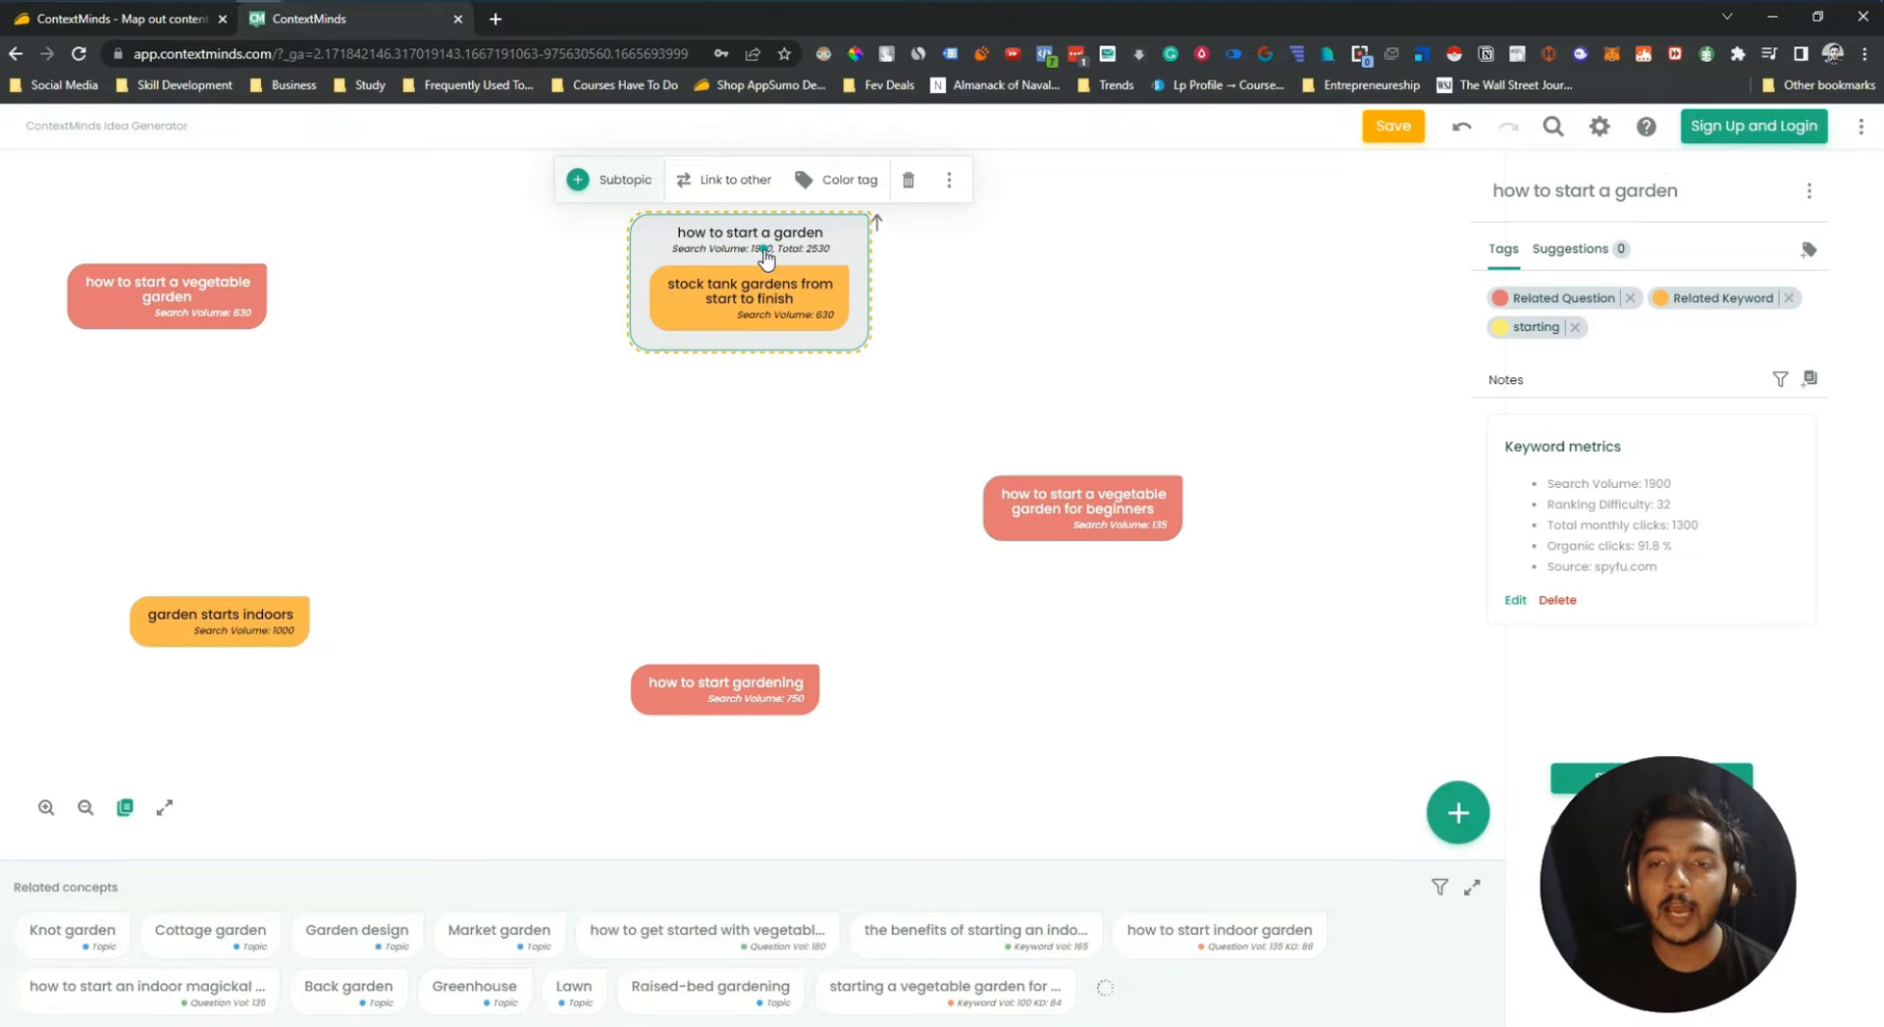
left_click(640, 181)
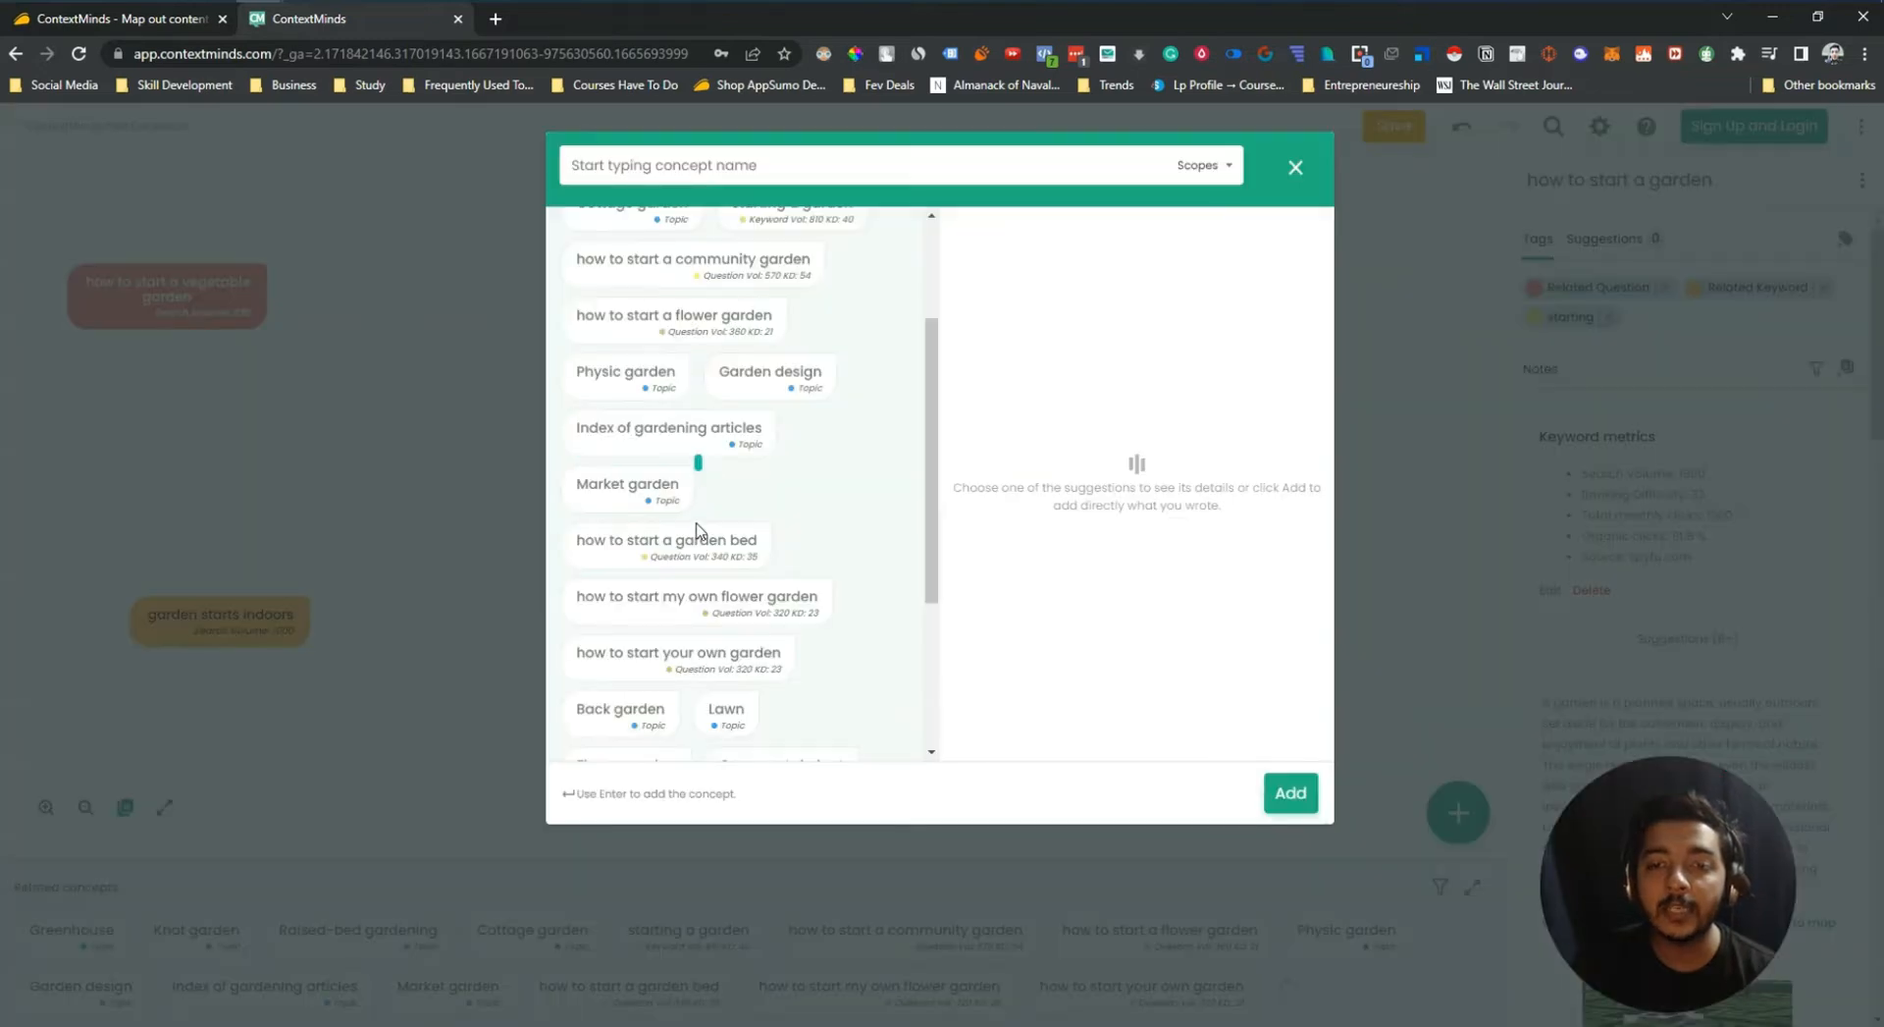
left_click(643, 564)
left_click(648, 601)
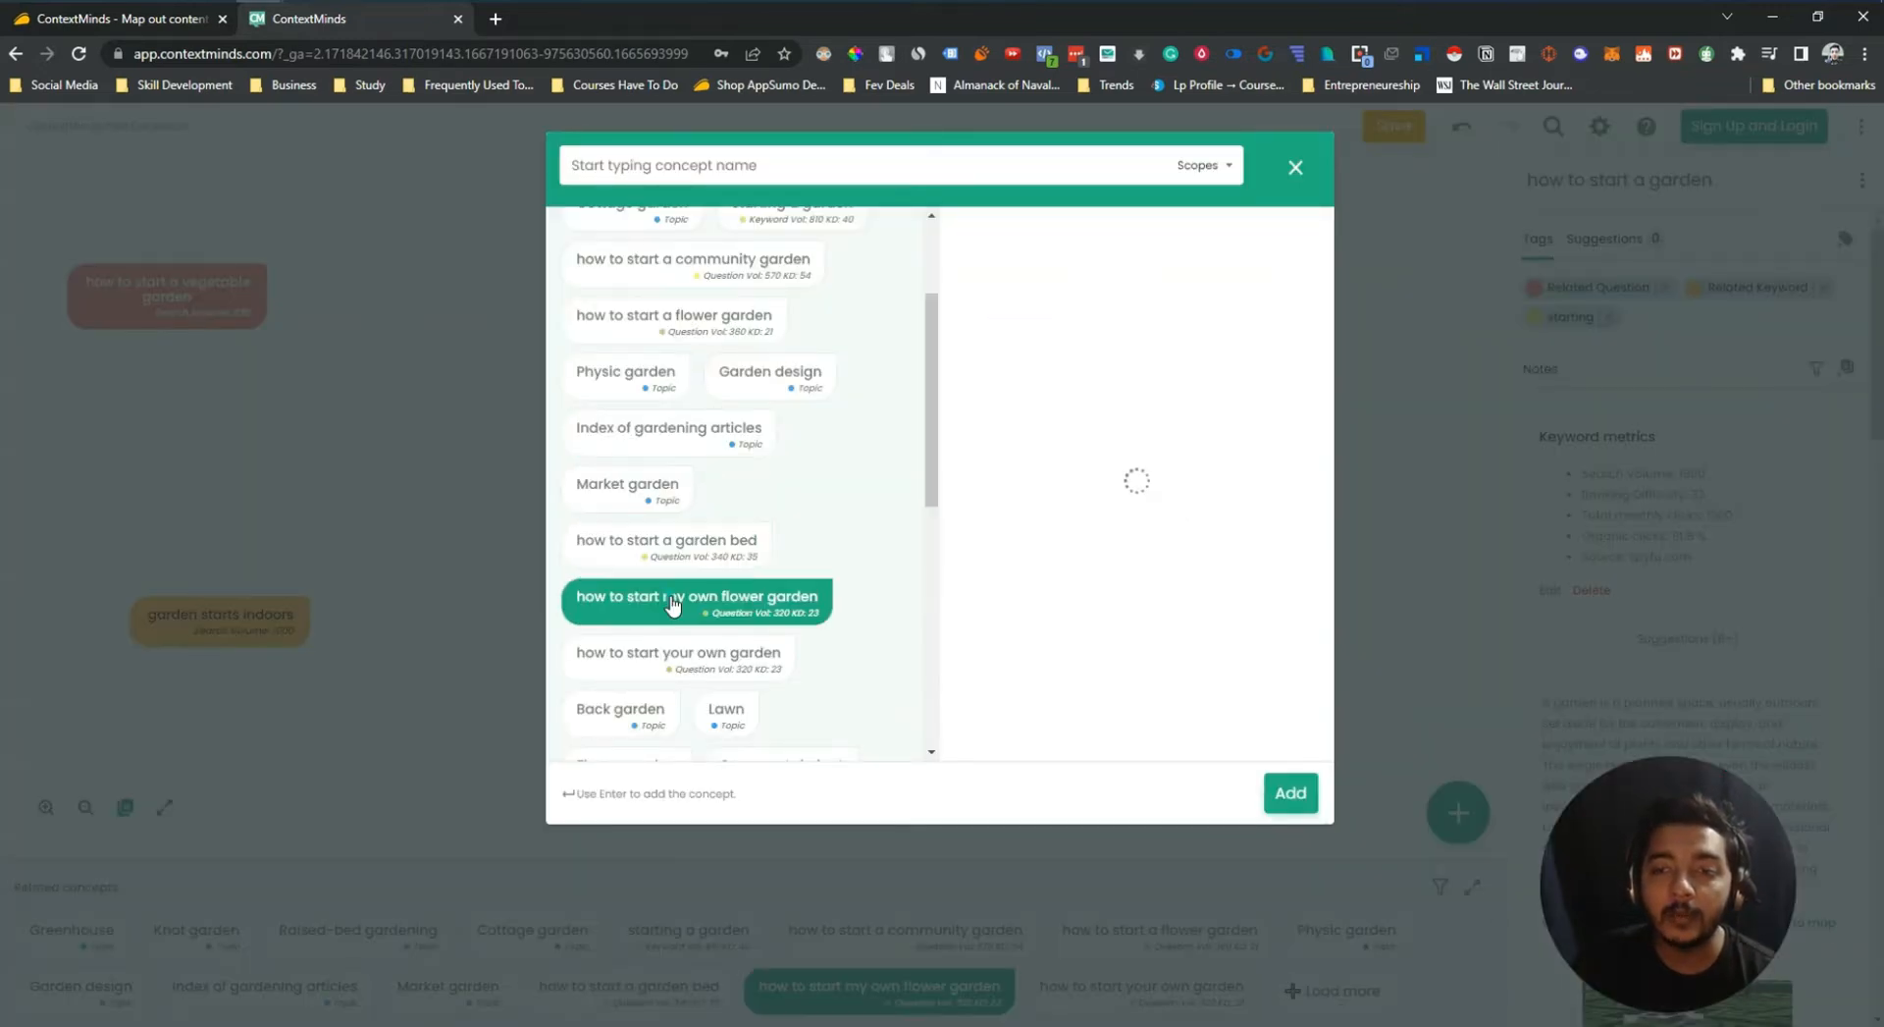
left_click(1291, 792)
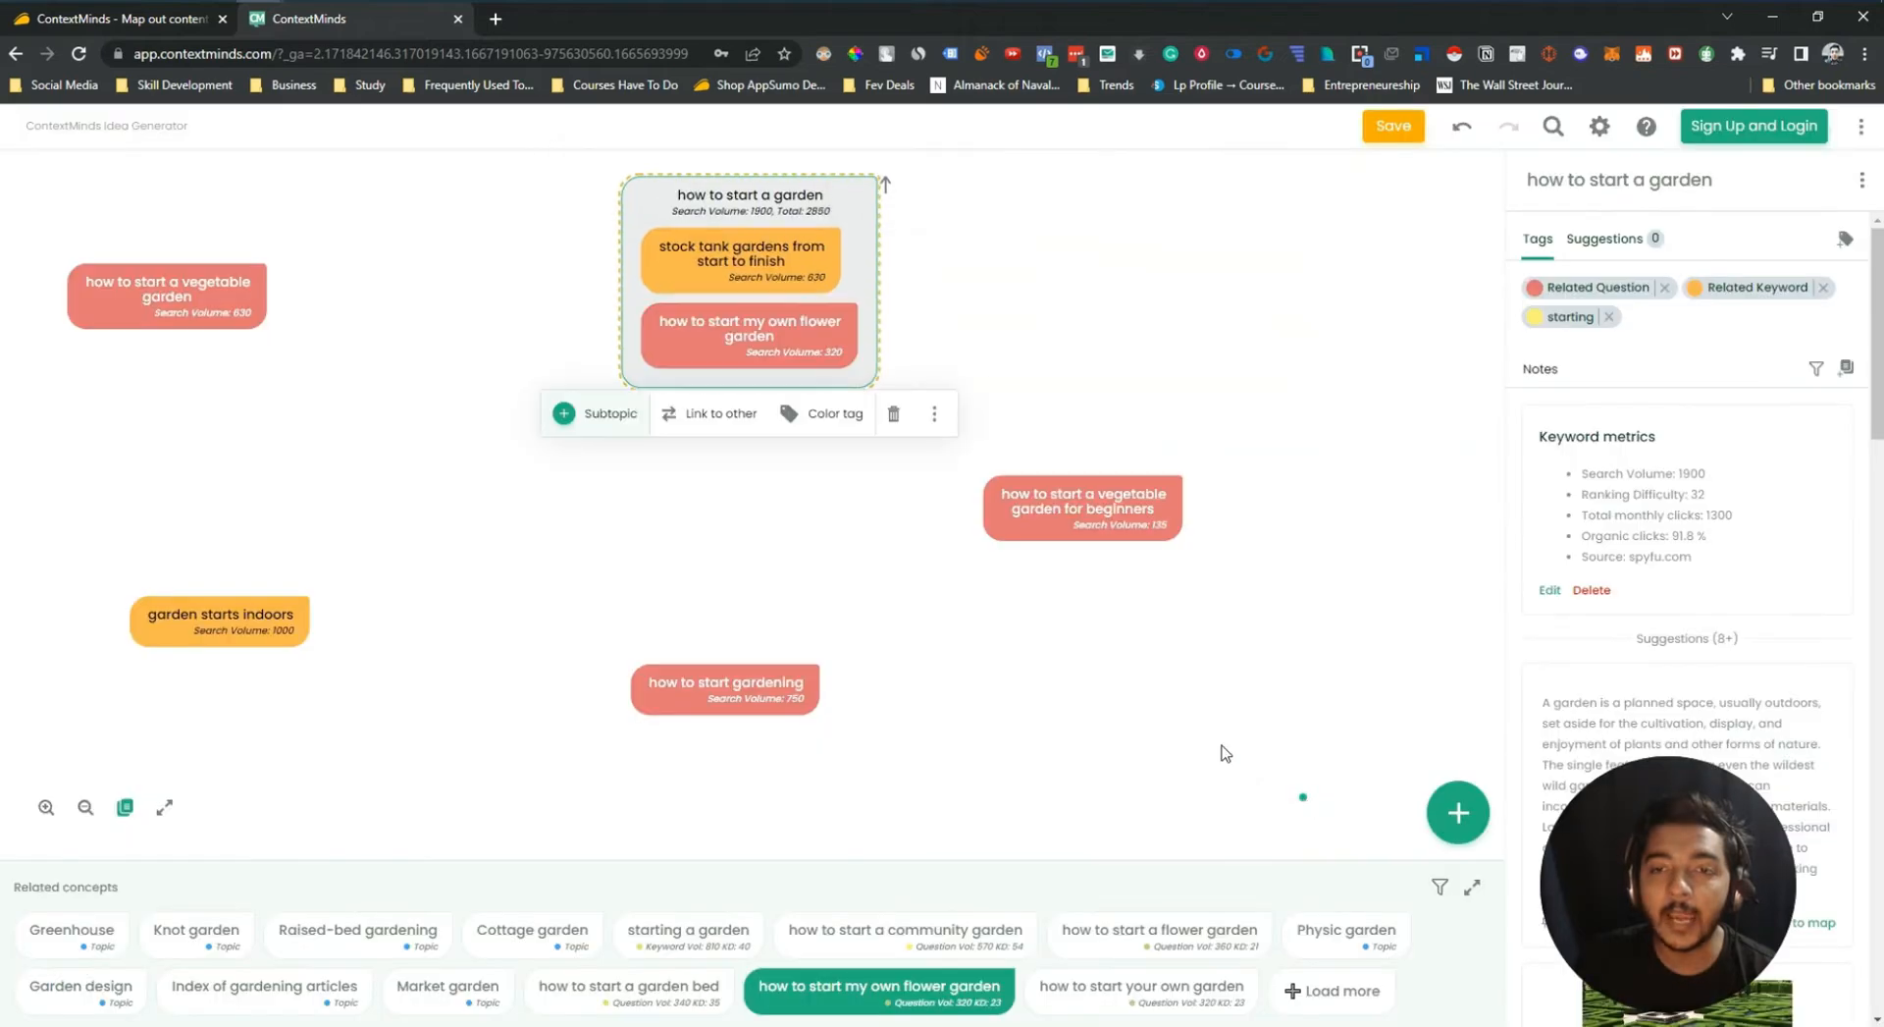
Add the suggested "how to start your own garden" as a subtopic of "how to start a garden"
left_click(562, 418)
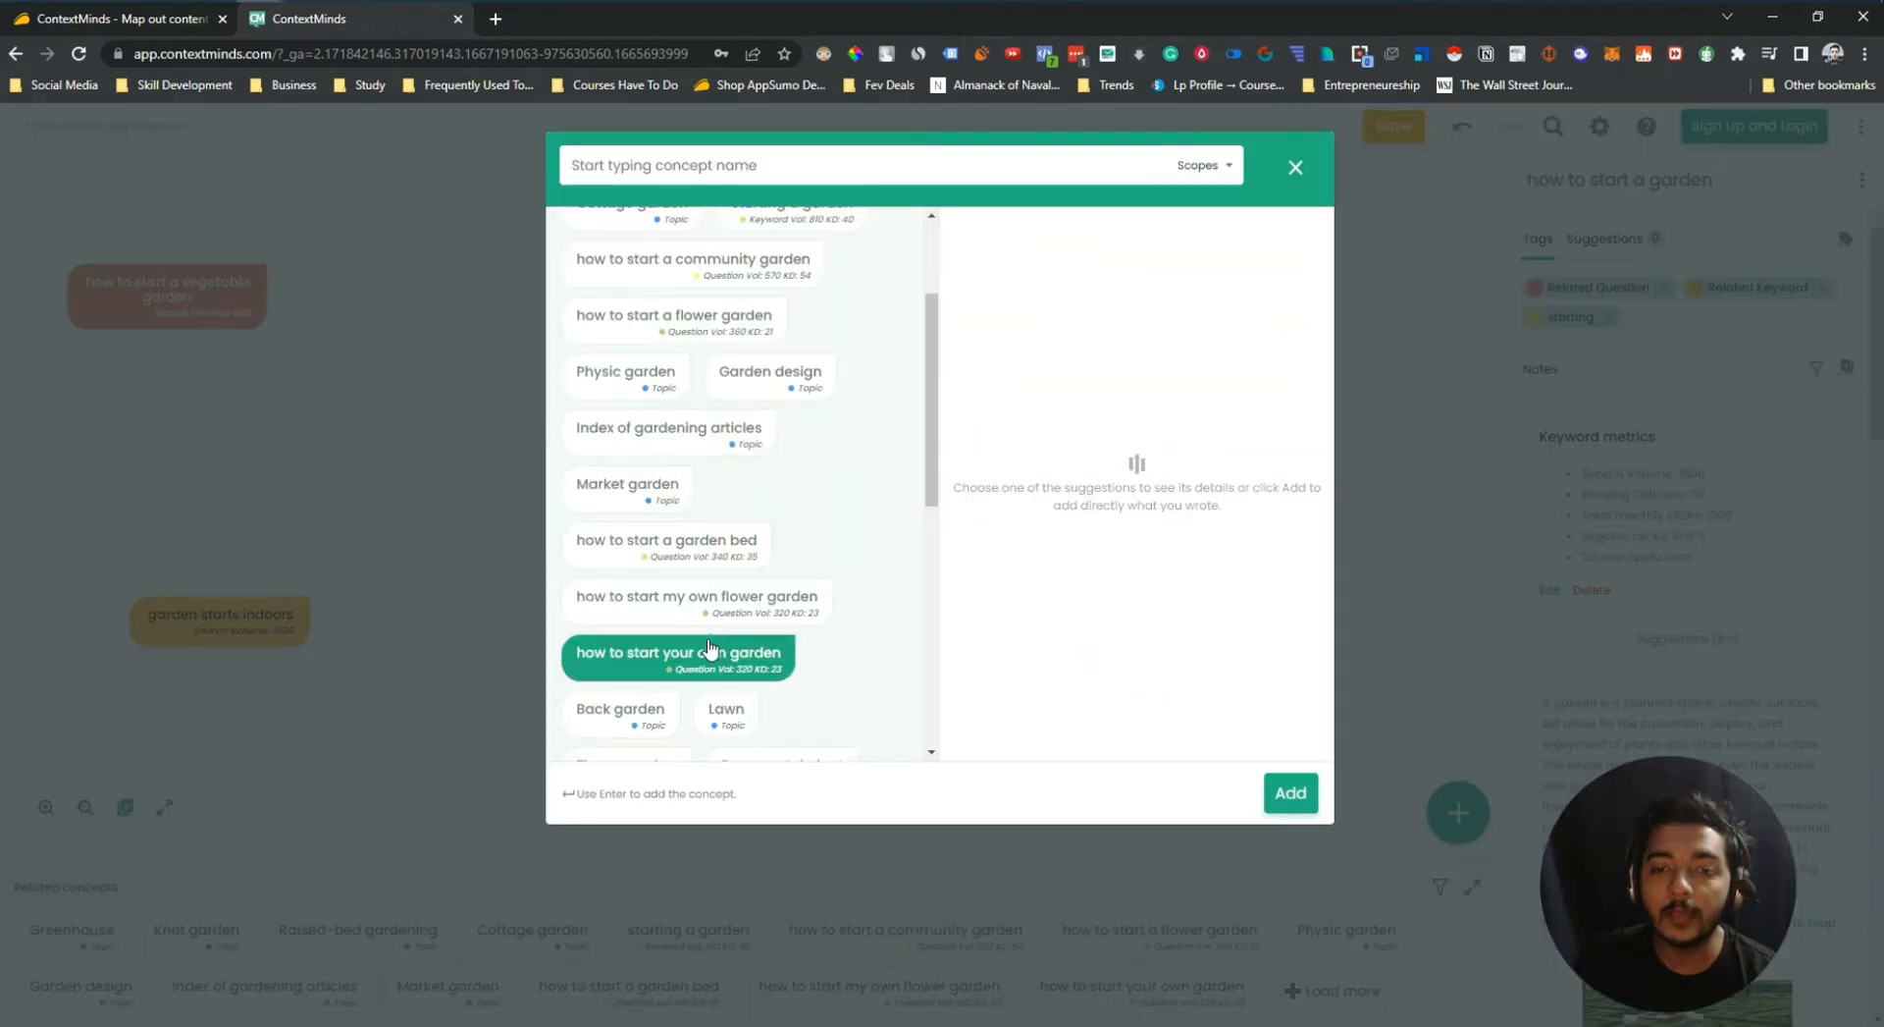
left_click(755, 653)
left_click(1291, 792)
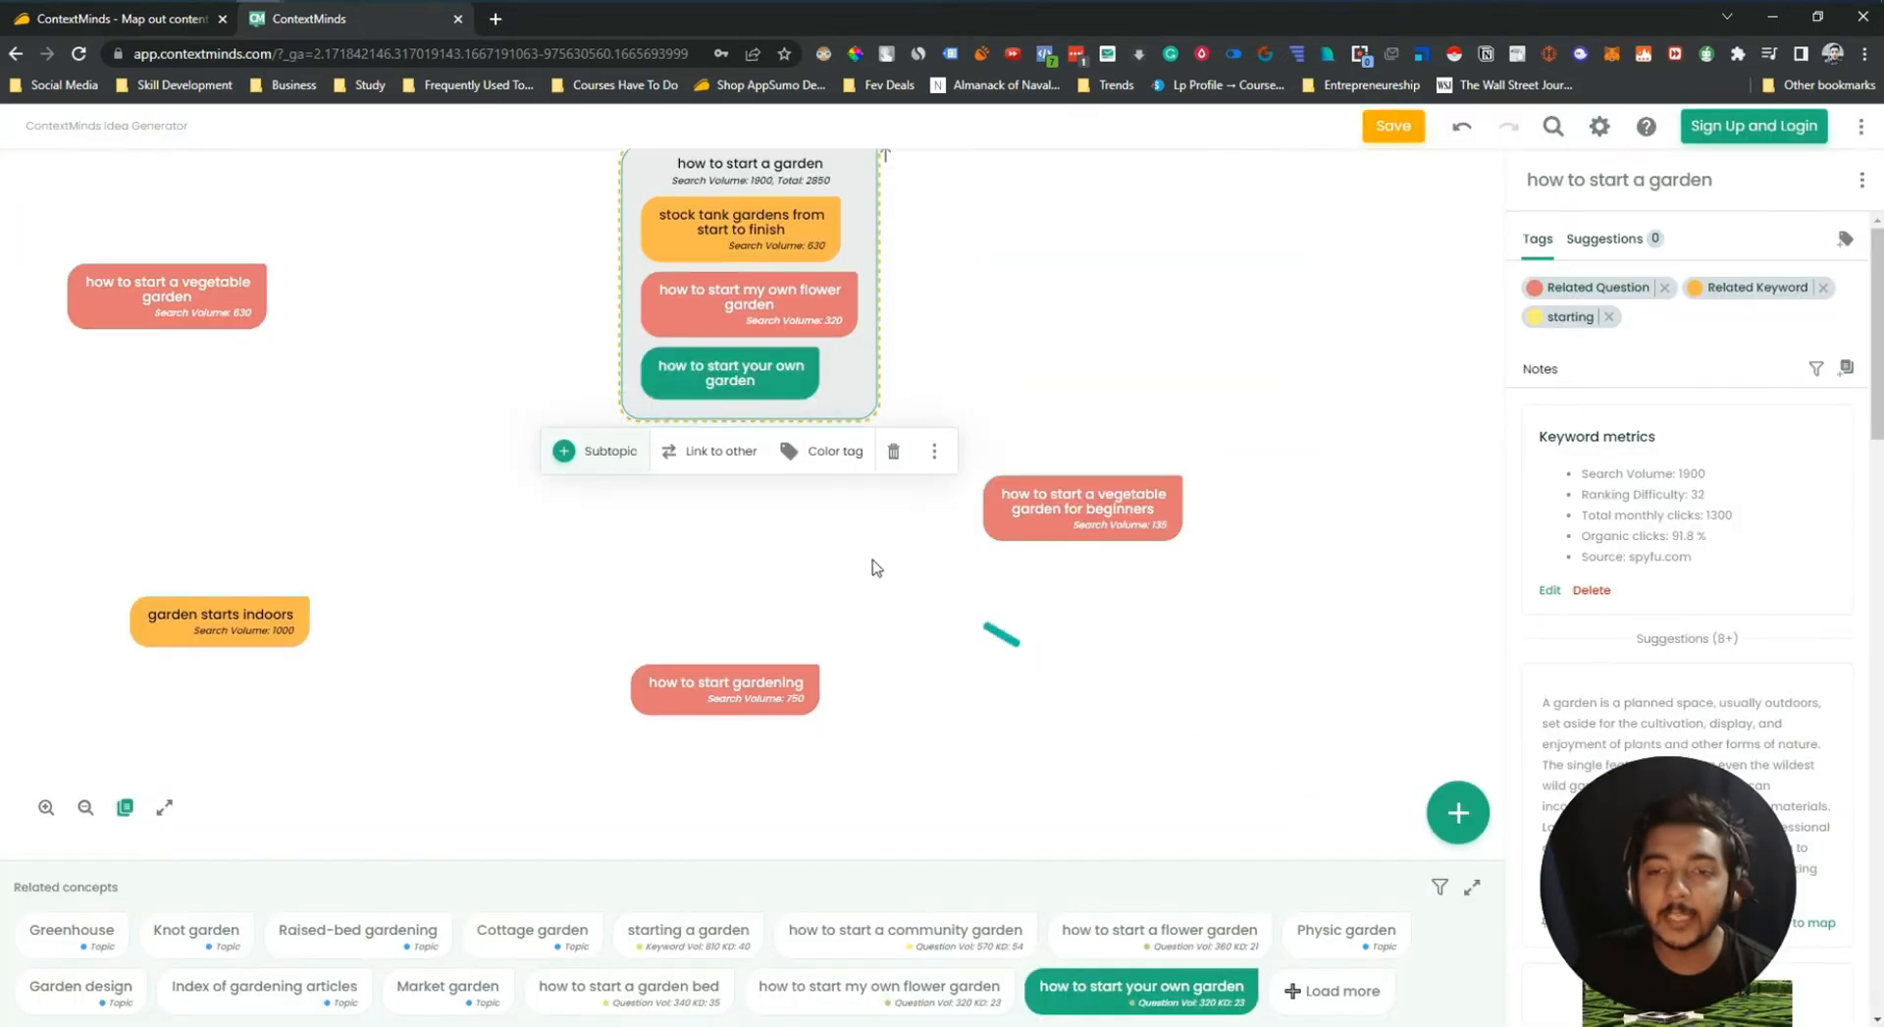
Add the suggested "Back garden" topic as a subtopic of "how to start a garden" and deselect the group
left_click(598, 461)
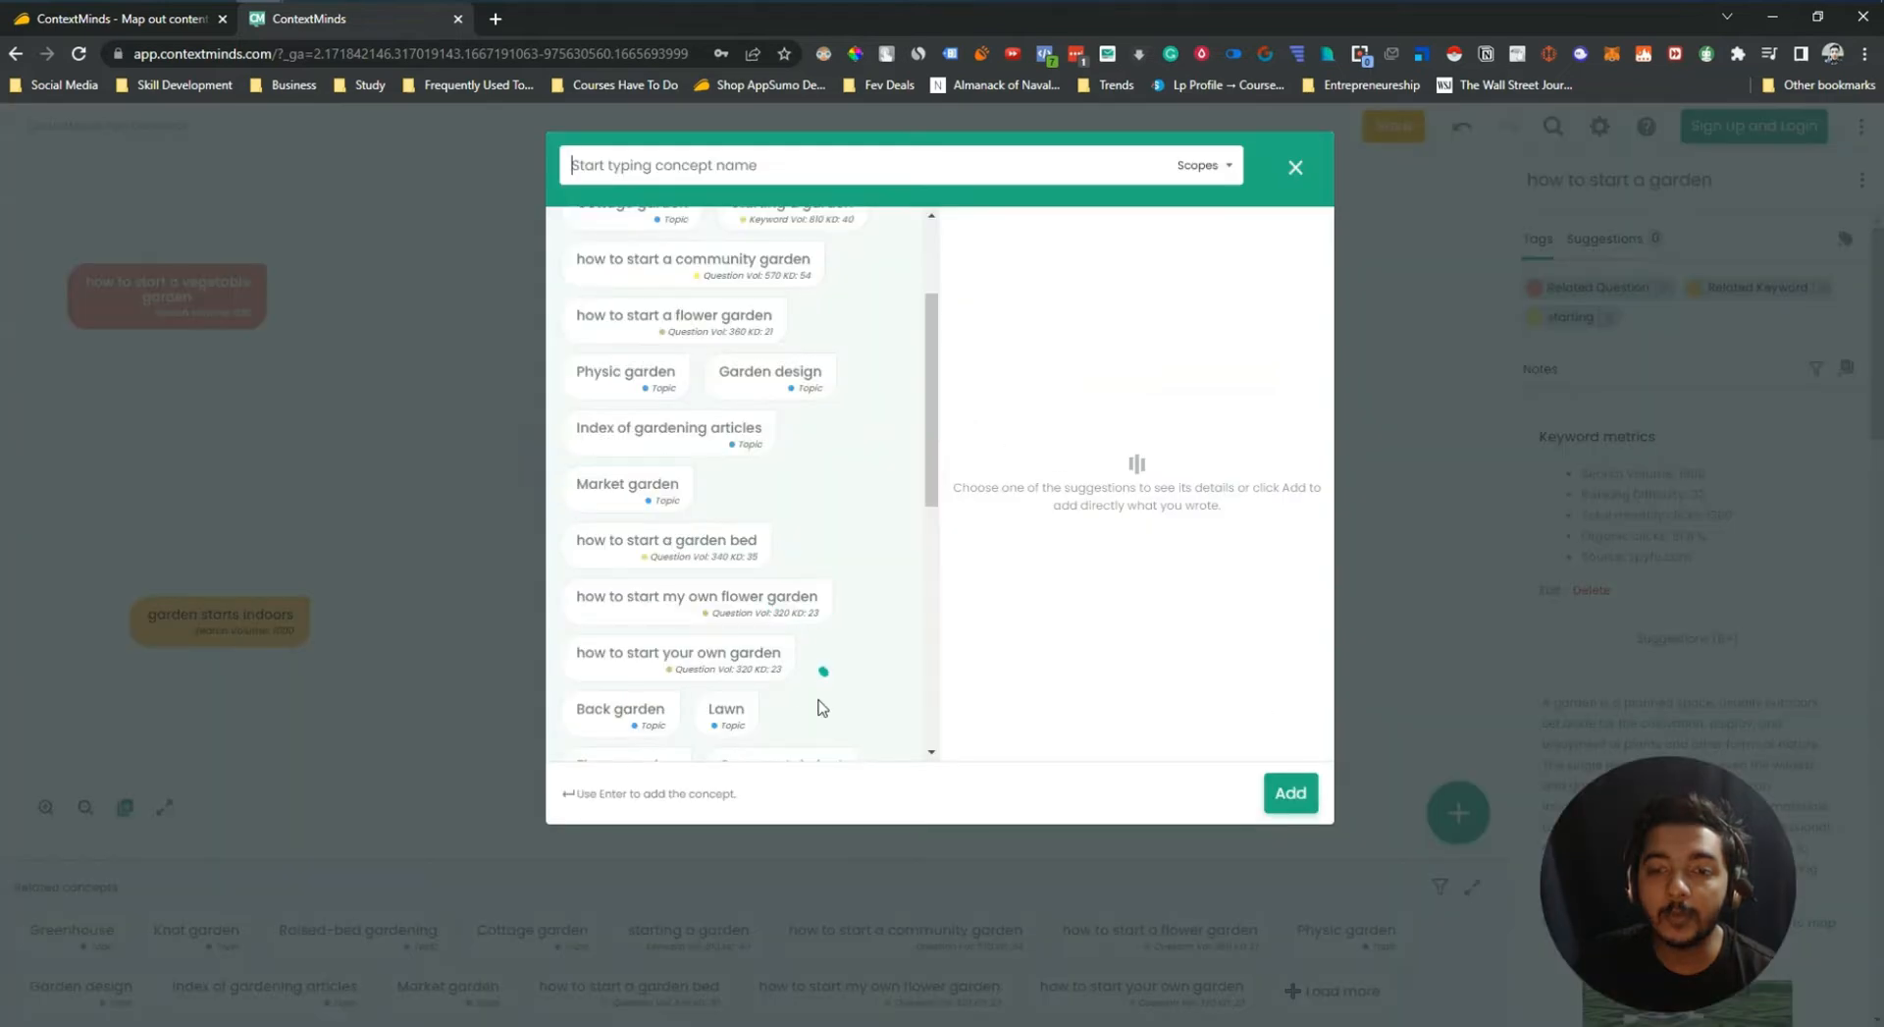
left_click(624, 711)
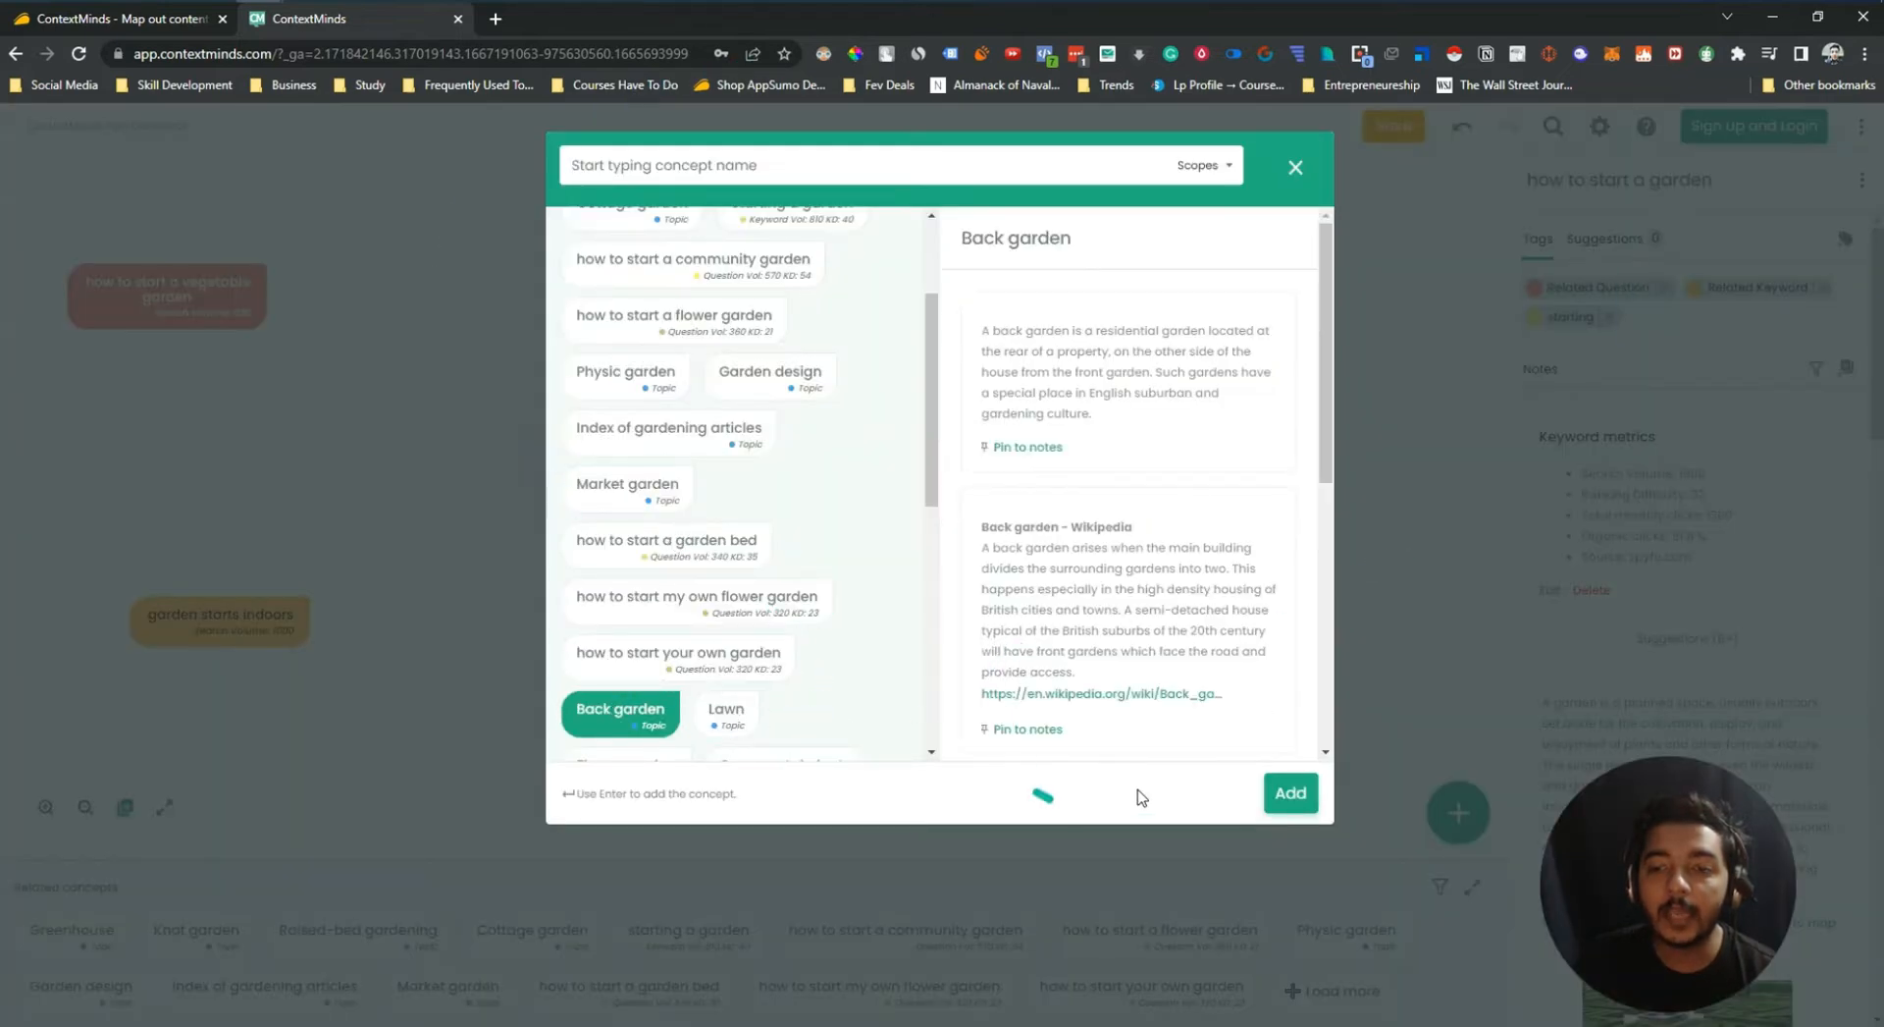
left_click(1288, 793)
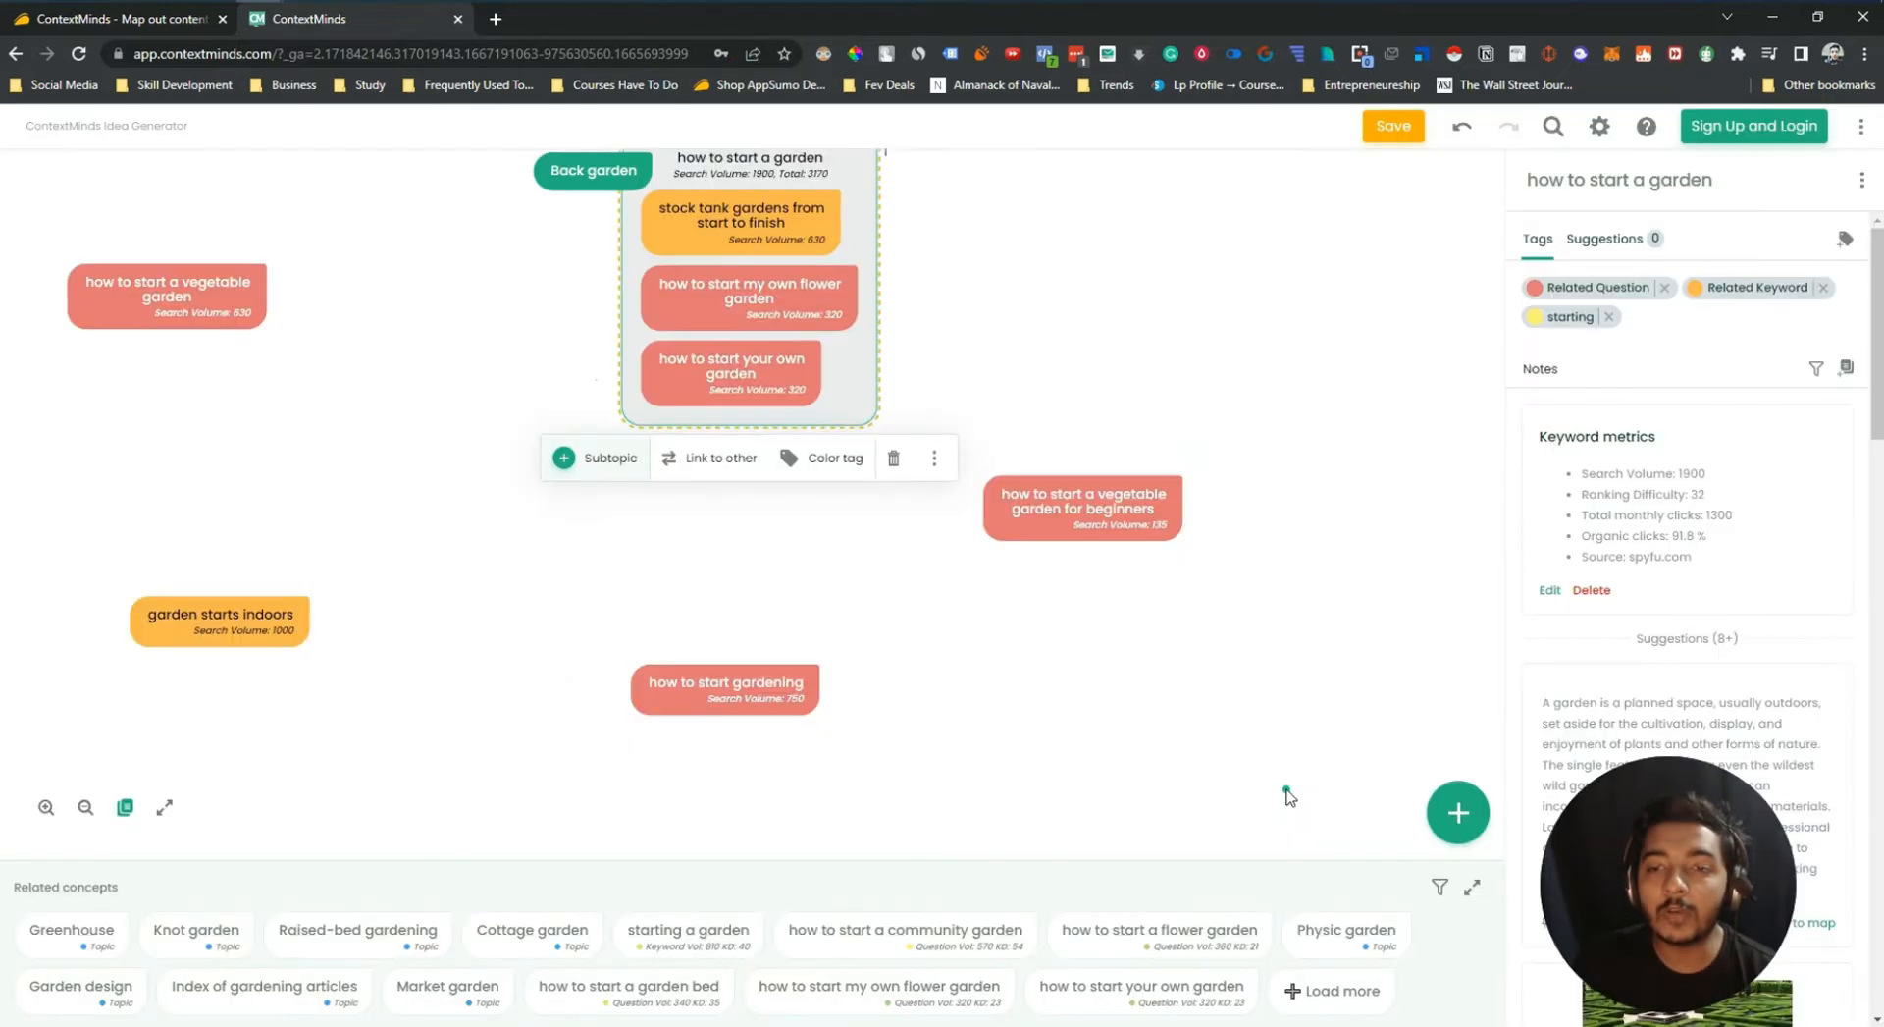
left_click(945, 679)
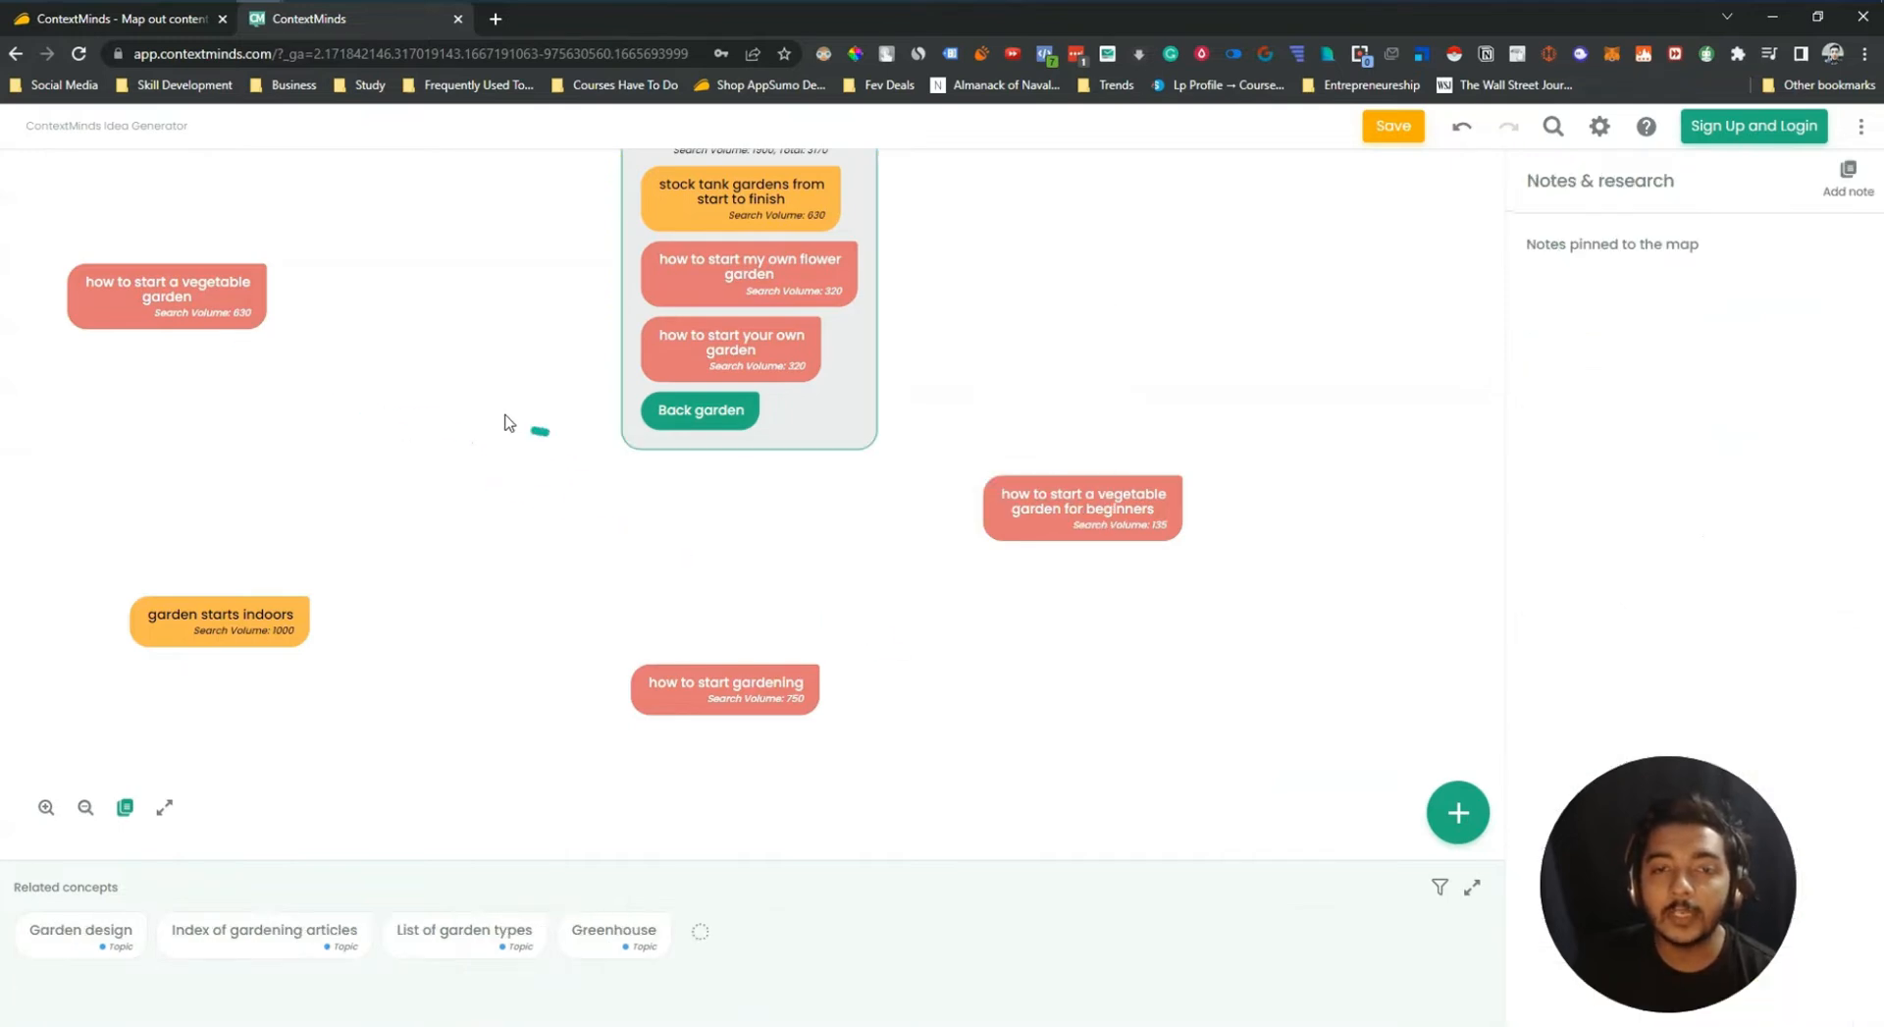
Link the "how to start a garden" group to "how to start a vegetable garden" with an unnamed relation
left_click_drag(505, 432, 509, 636)
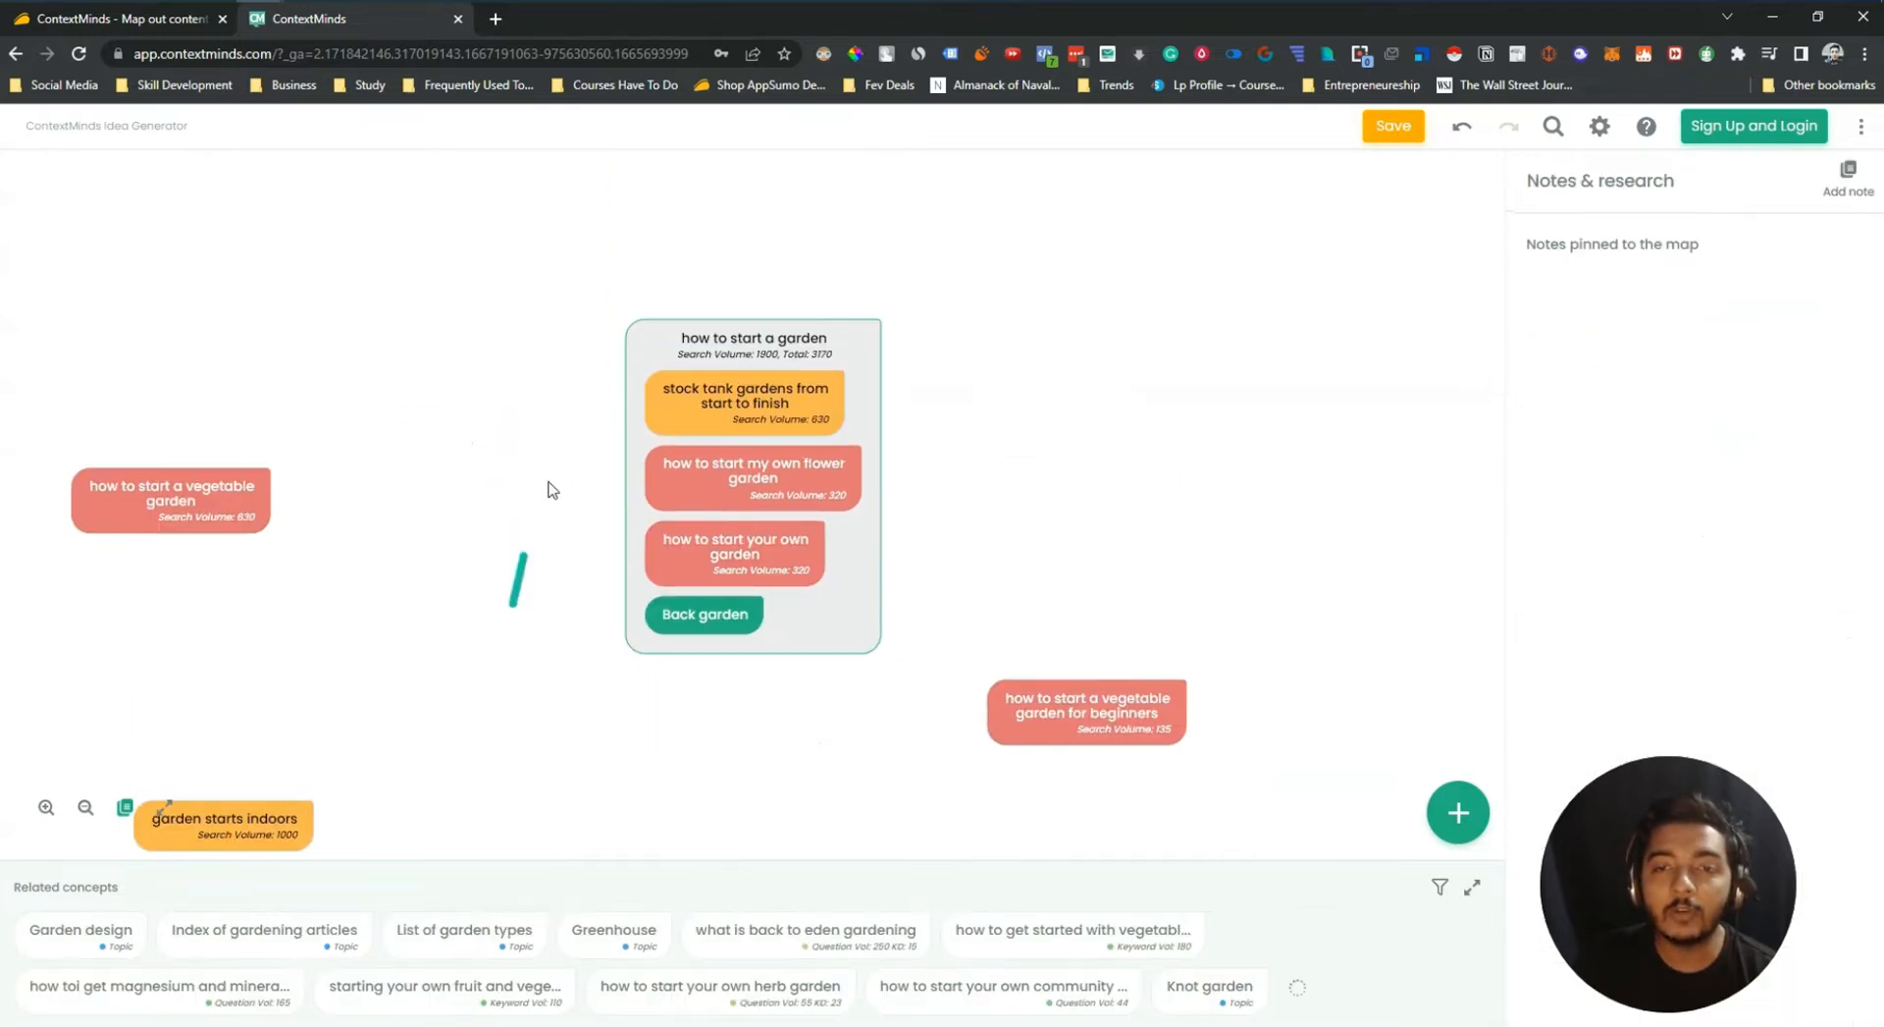
left_click(633, 400)
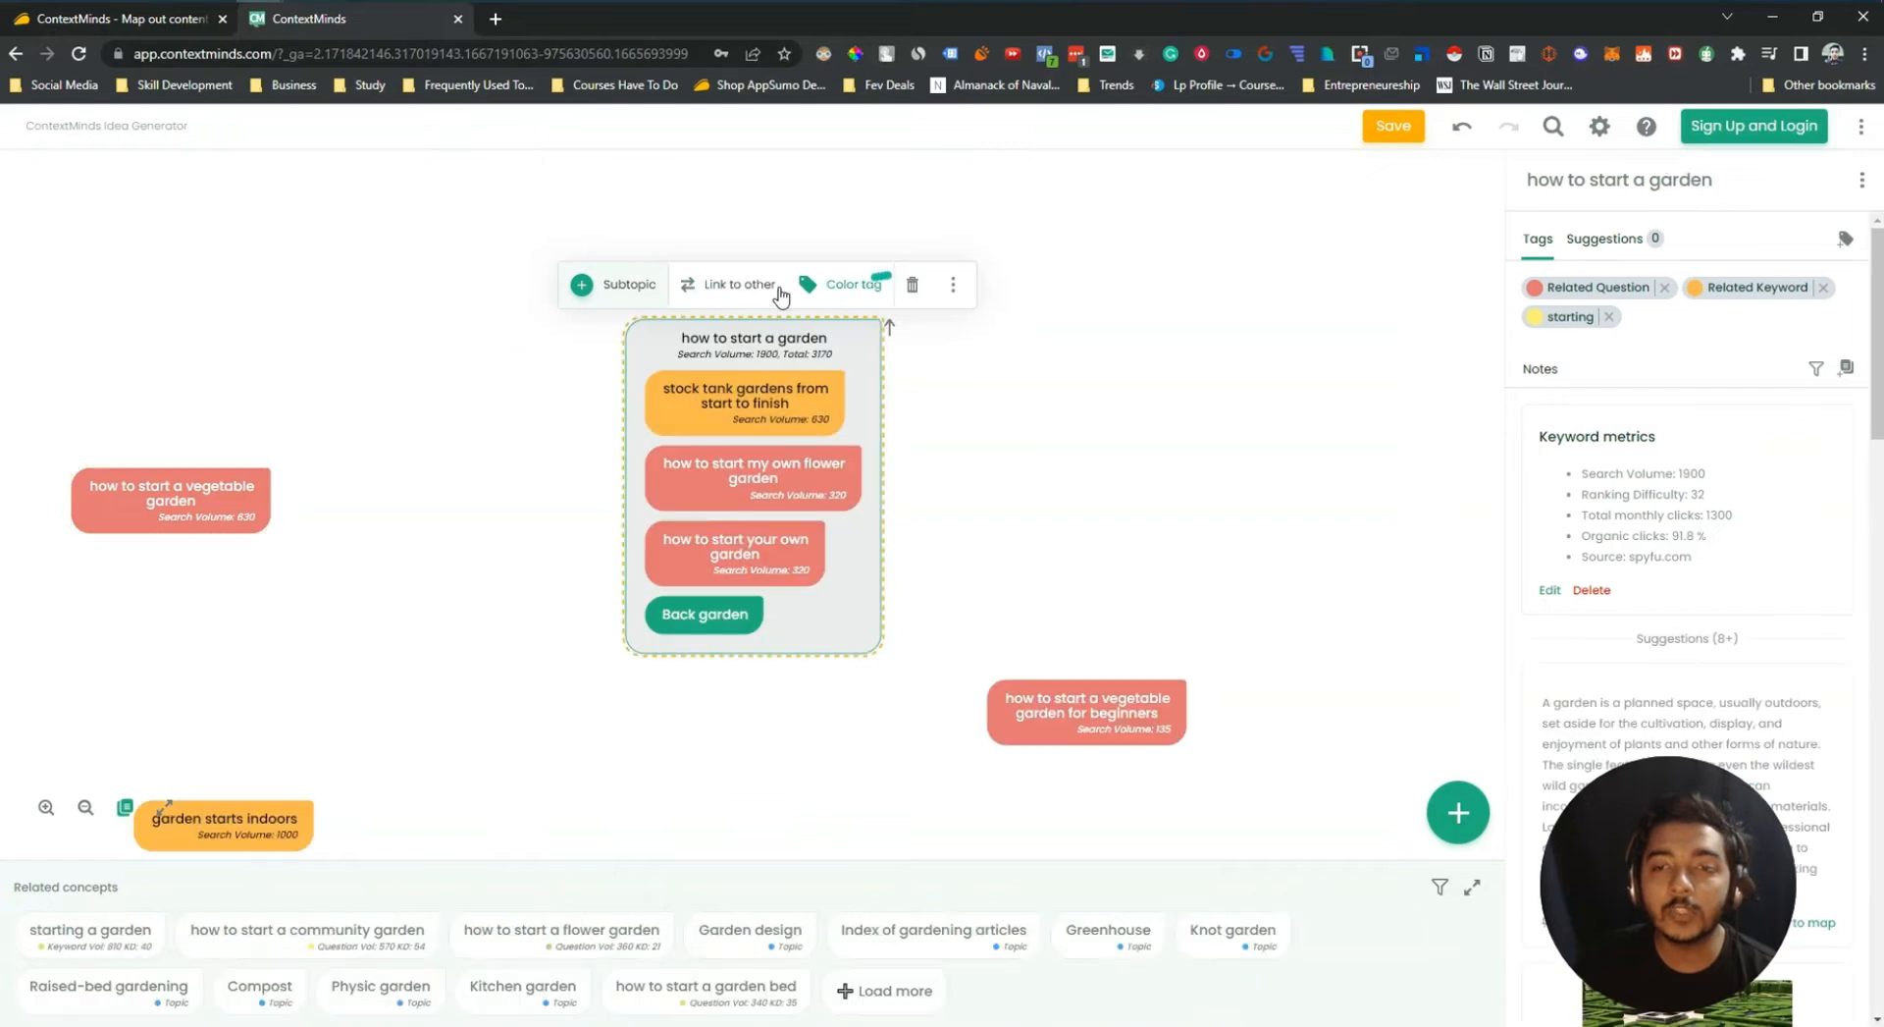
left_click(780, 292)
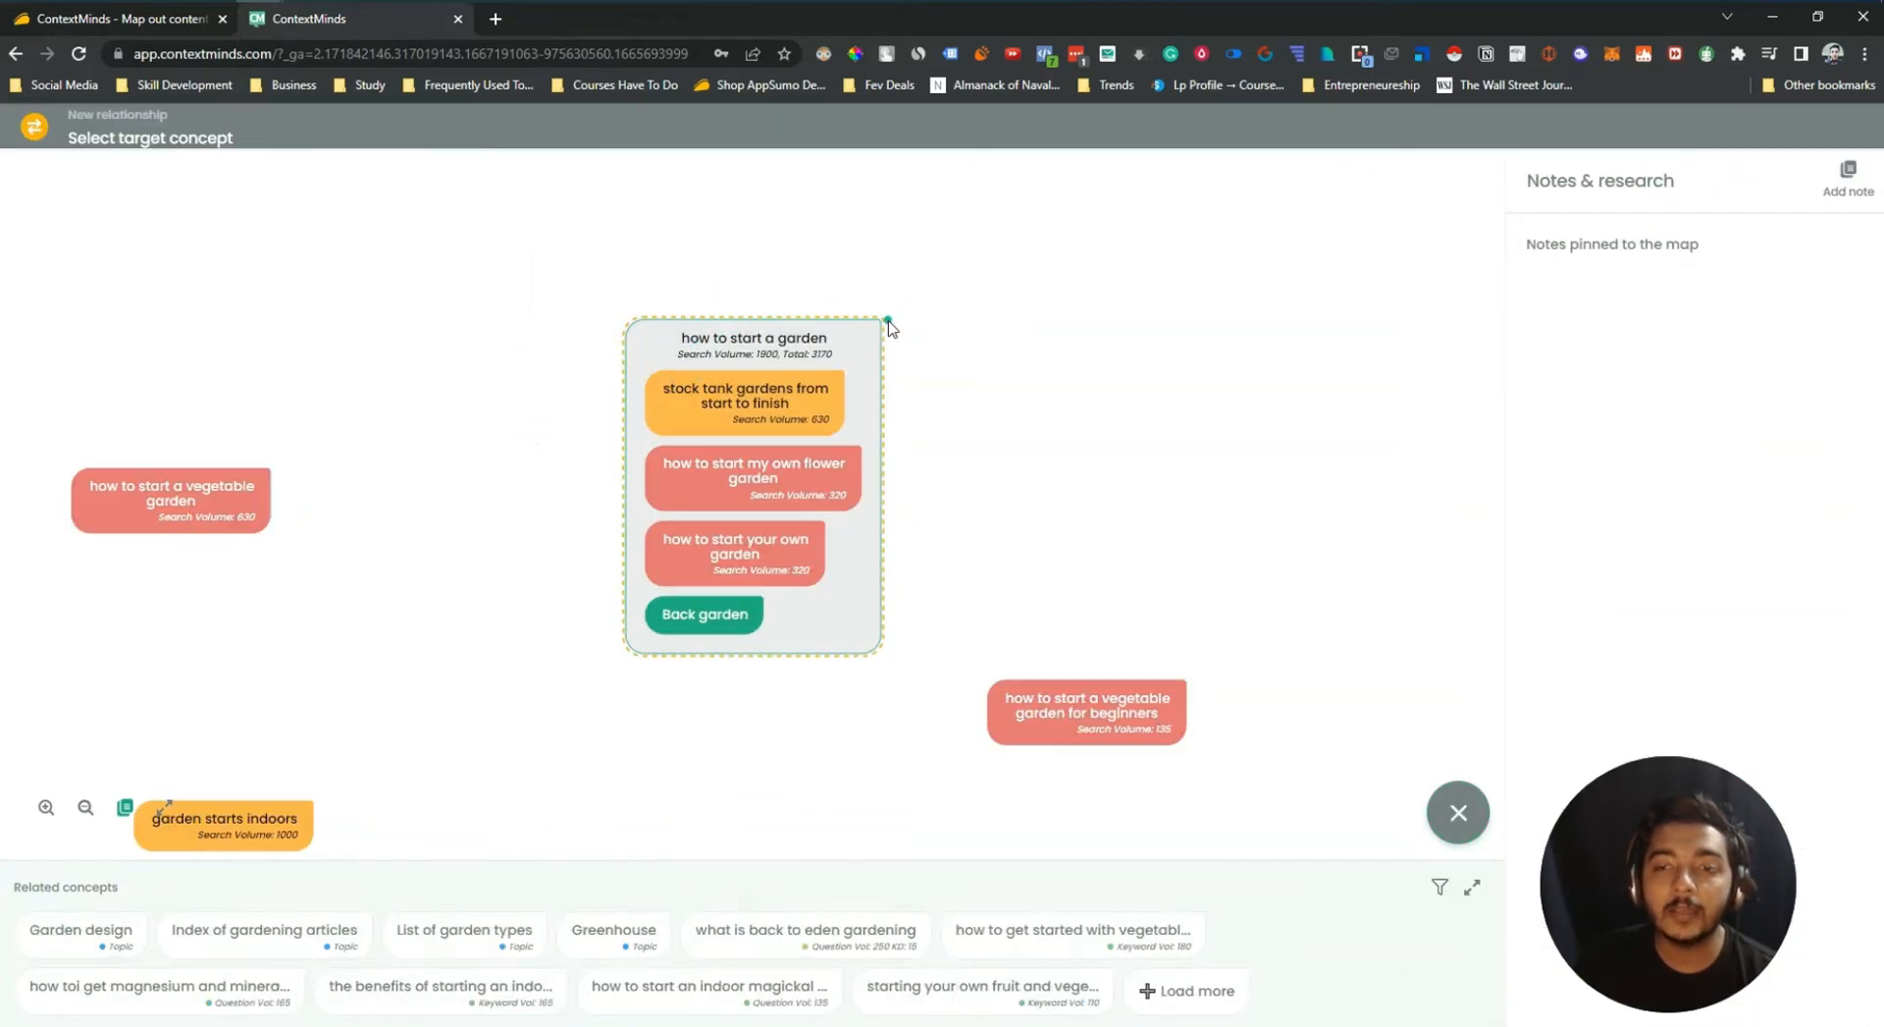
left_click(257, 510)
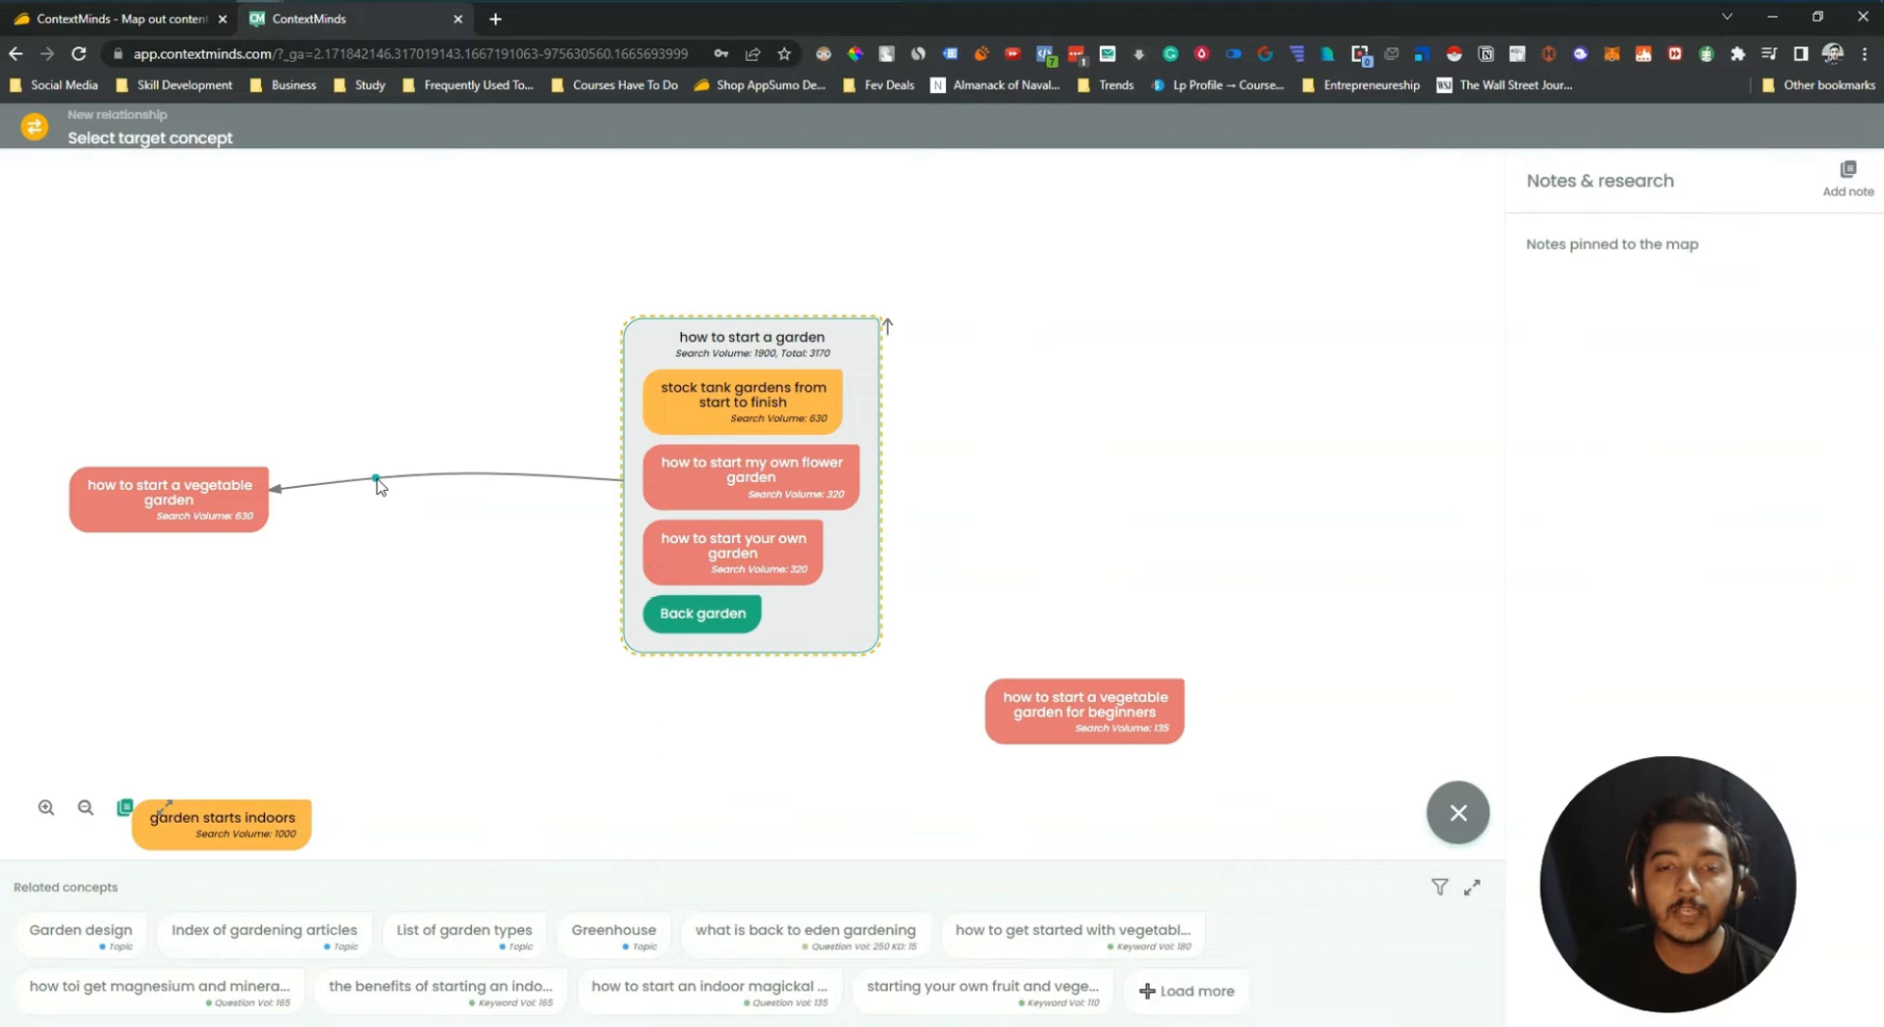
Create a second relation from "how to start a garden" to "how to start a vegetable garden" named "Step 1"
left_click(200, 501)
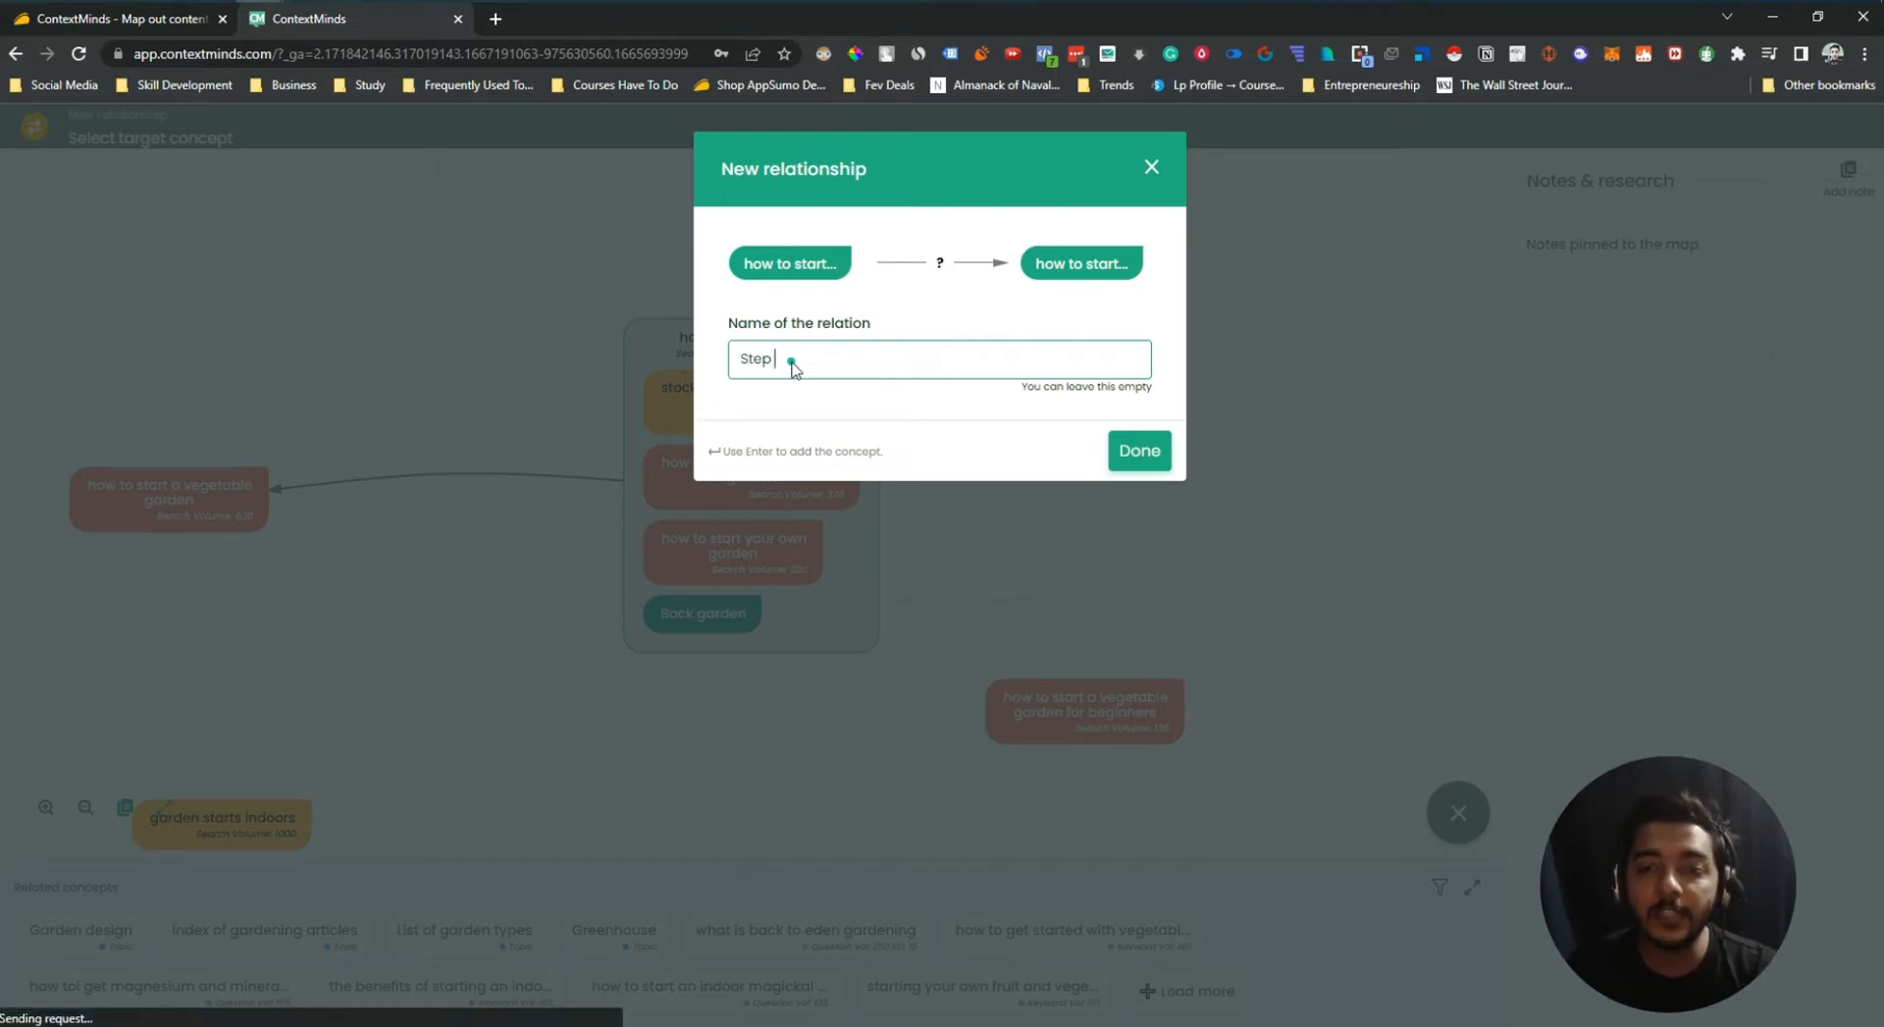
left_click(1137, 443)
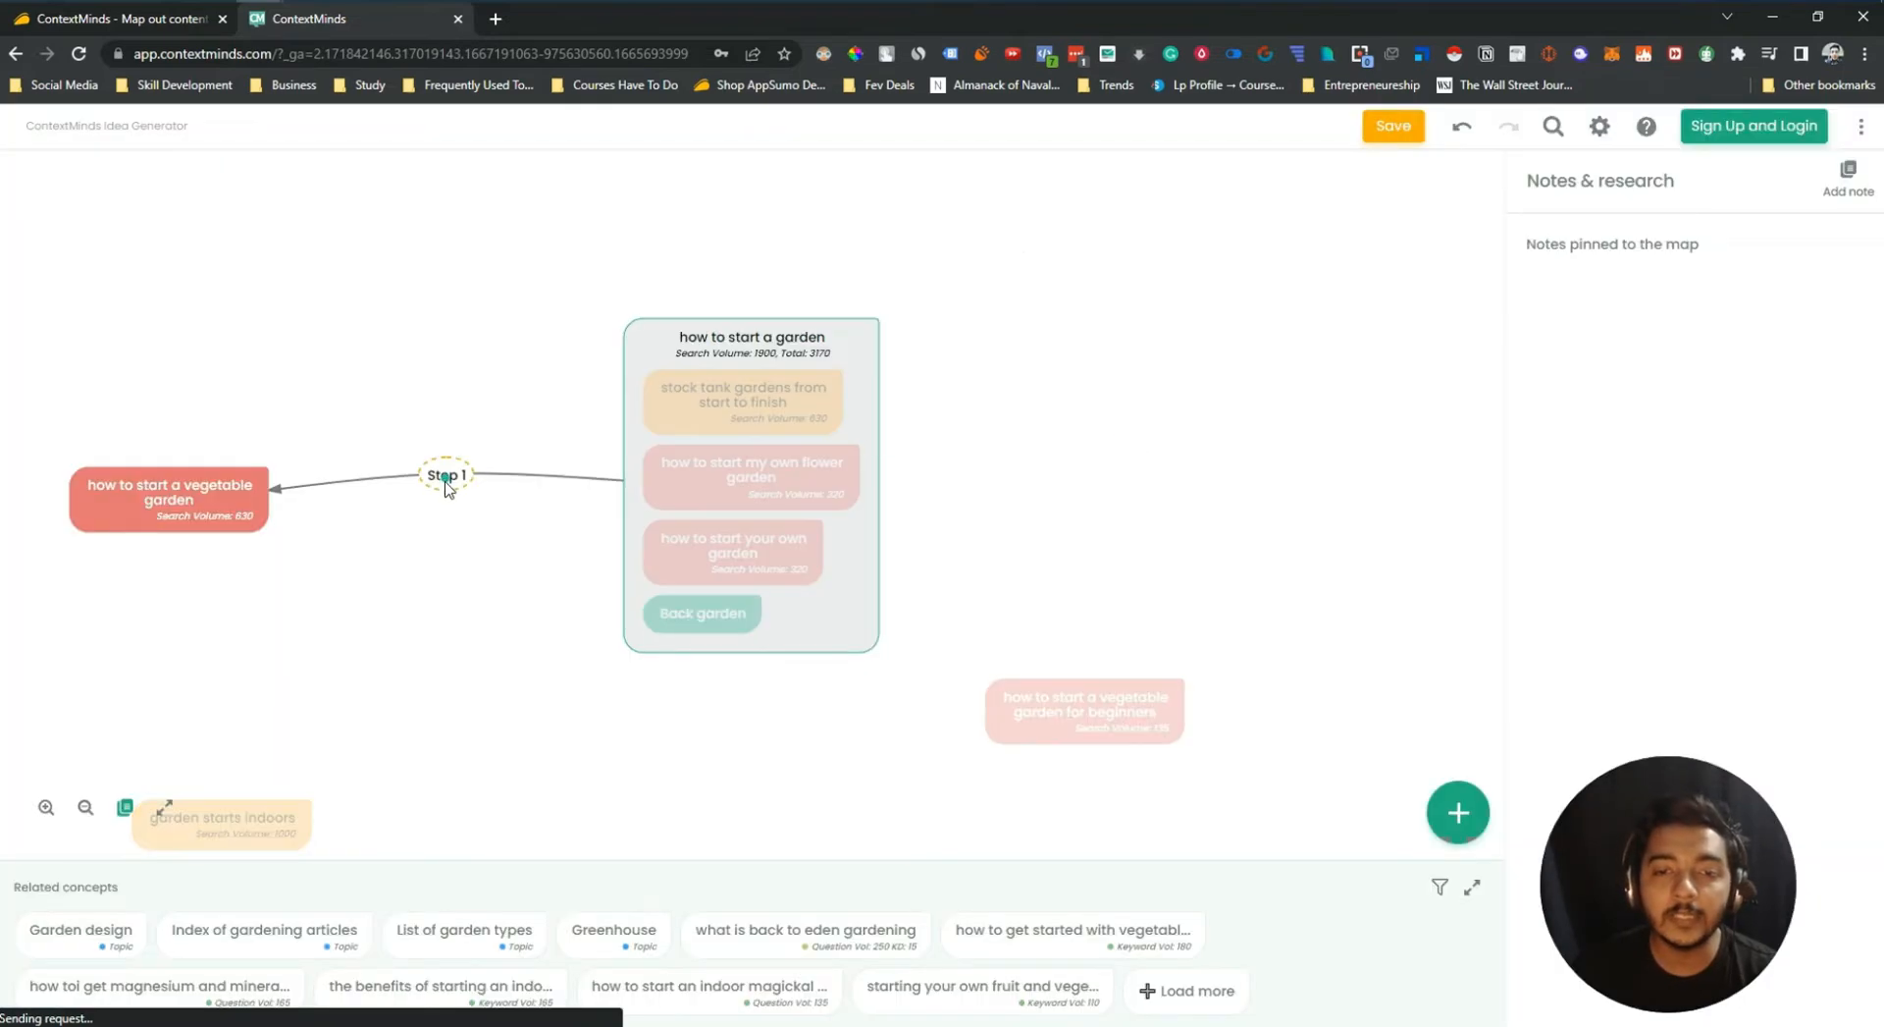
left_click(438, 490)
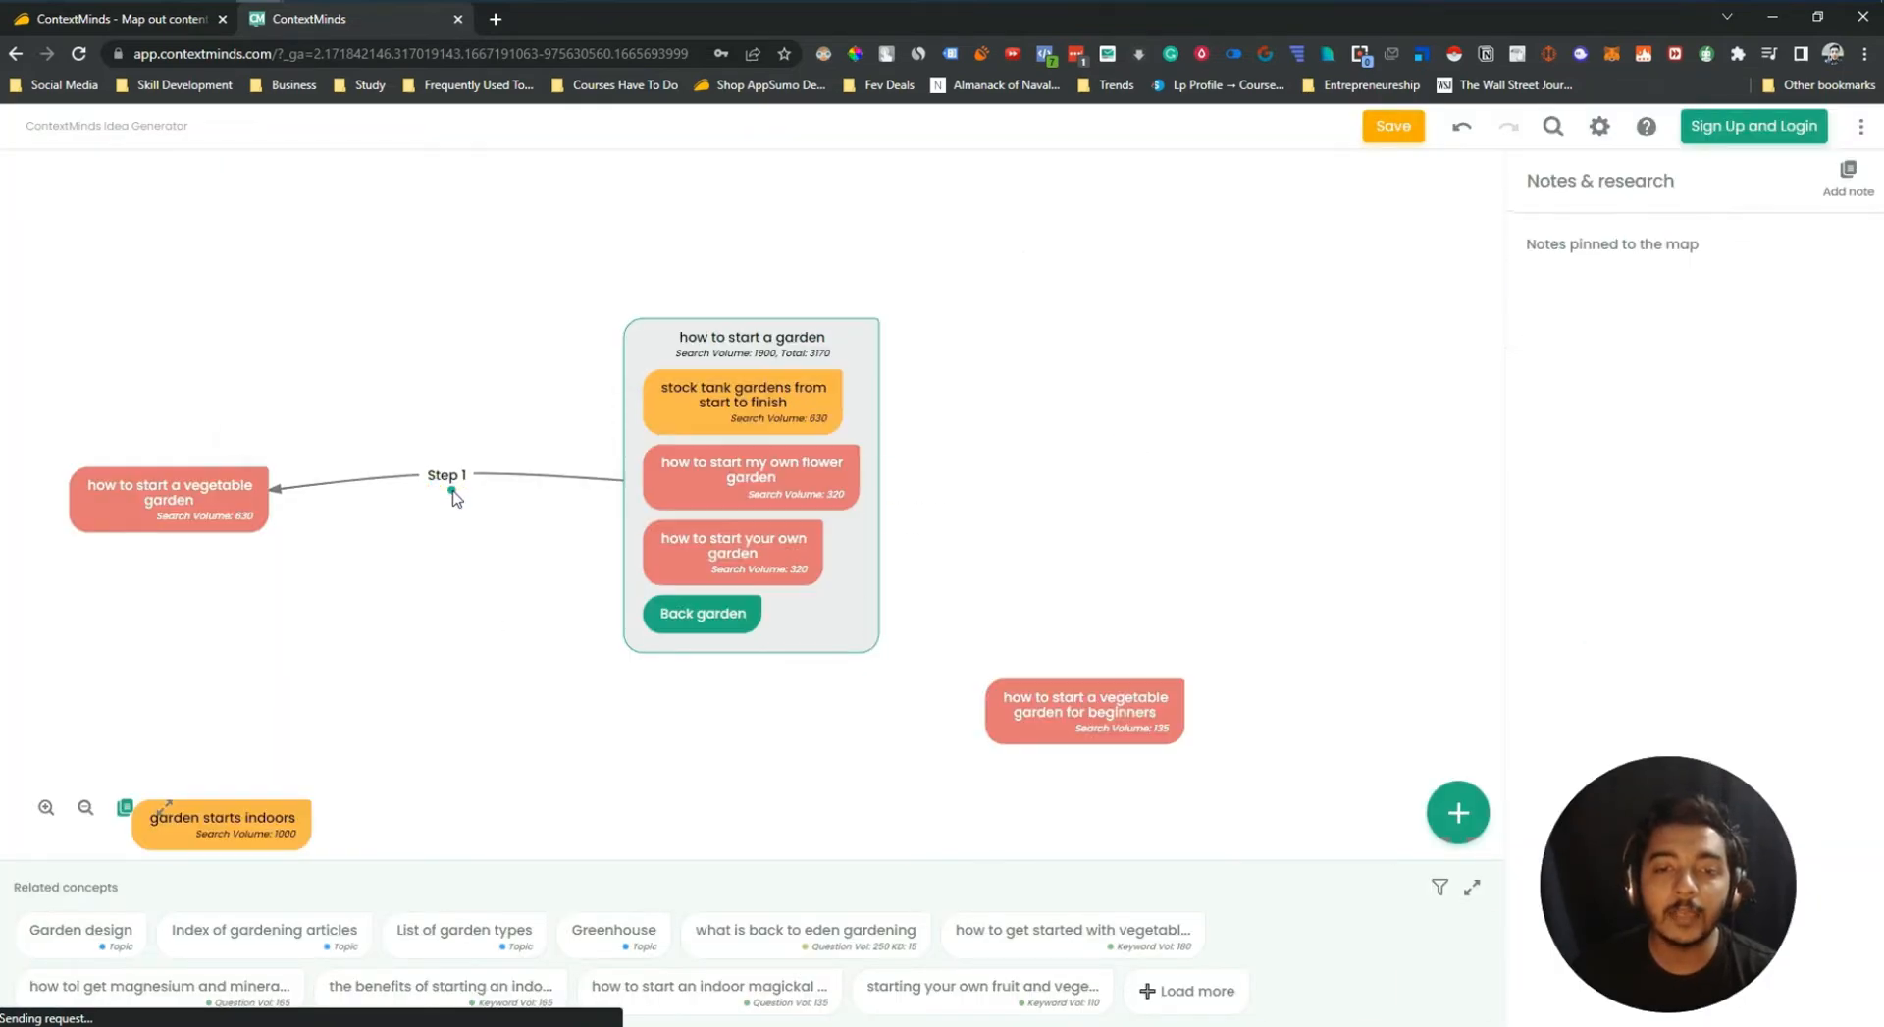
Move the "Step 1" relation label down to "garden starts indoors" and back to just below the unnamed link
left_click_drag(450, 492, 238, 811)
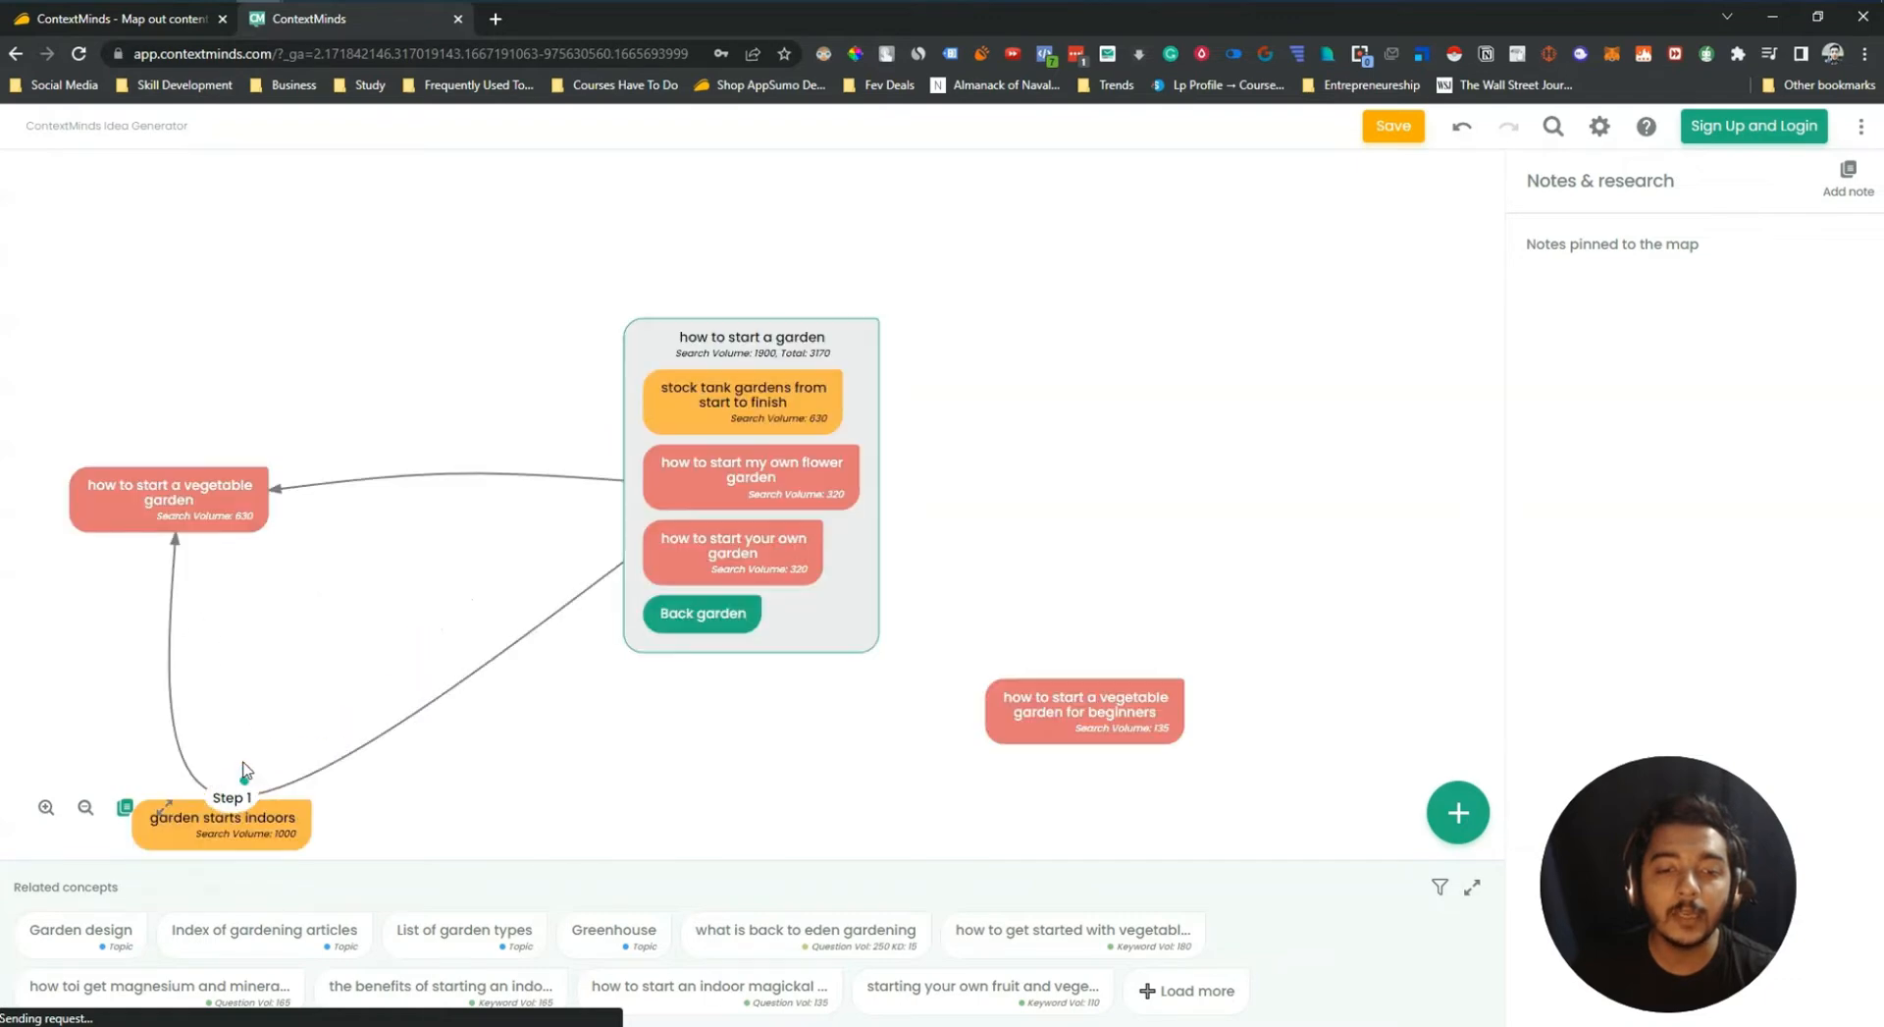
left_click_drag(233, 797, 423, 534)
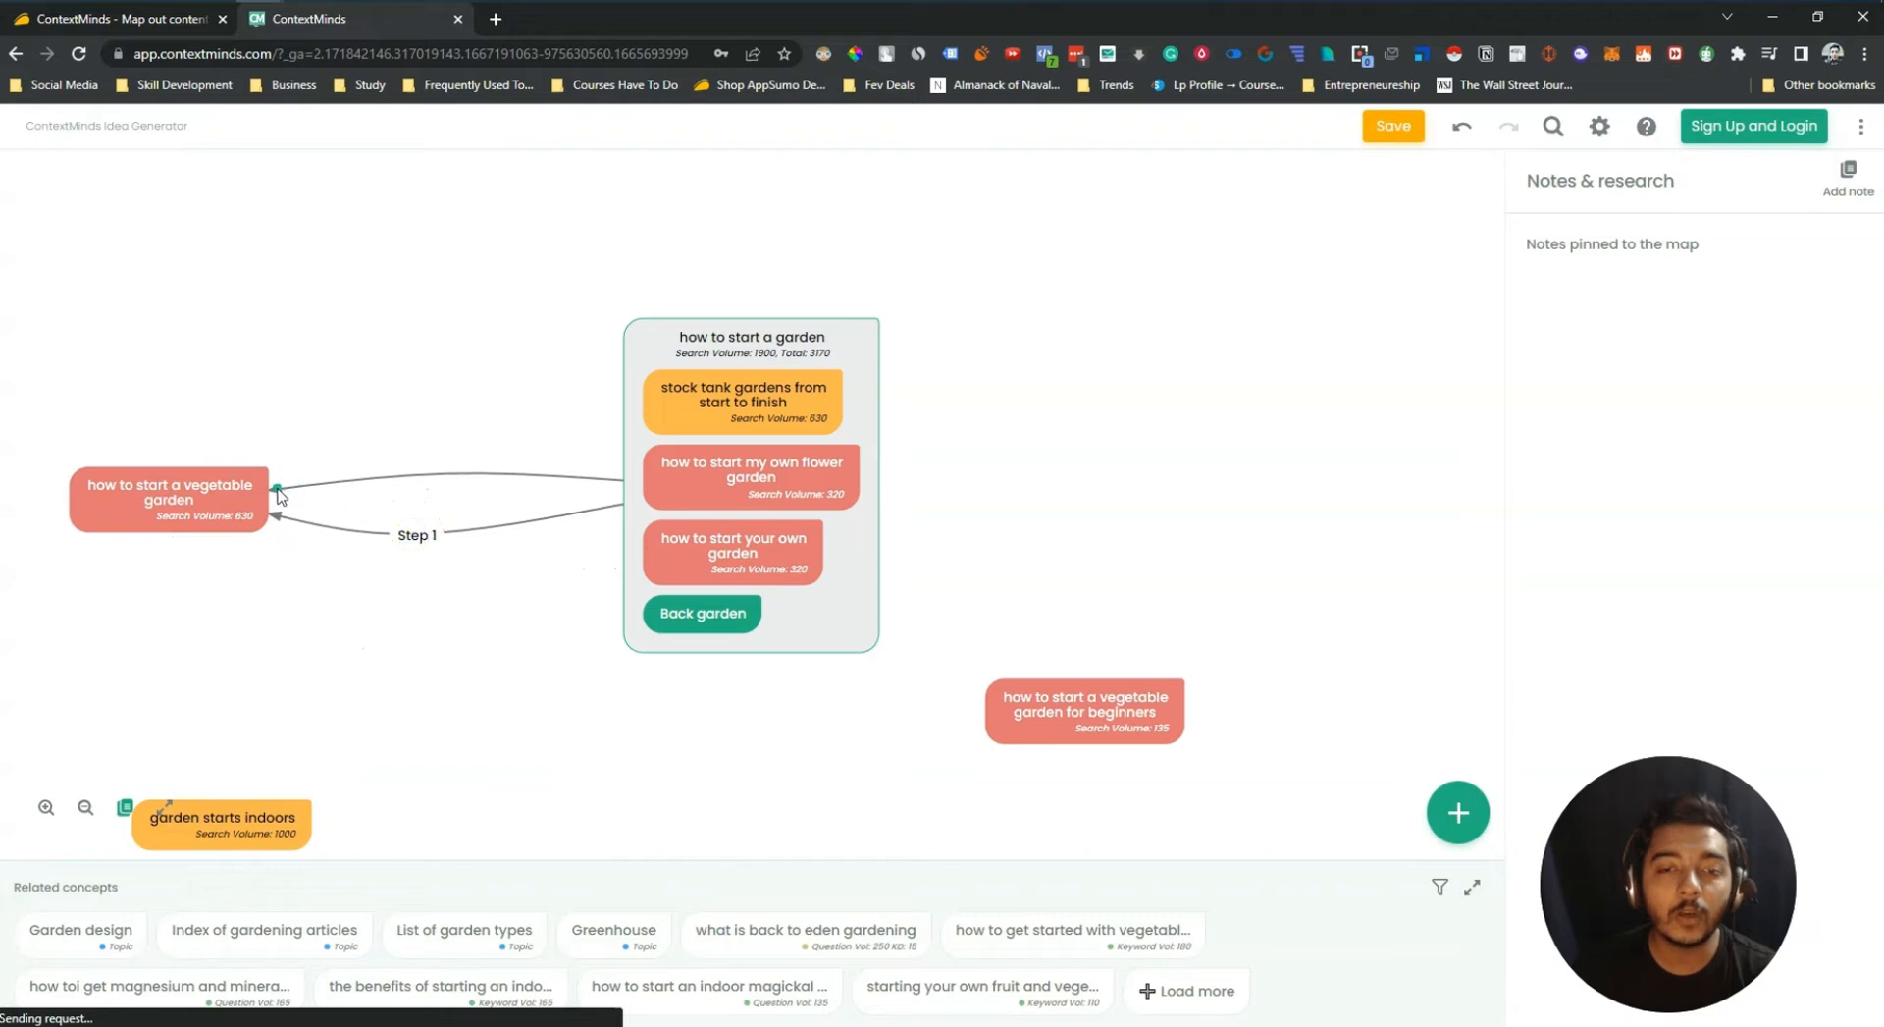
left_click_drag(278, 495, 450, 406)
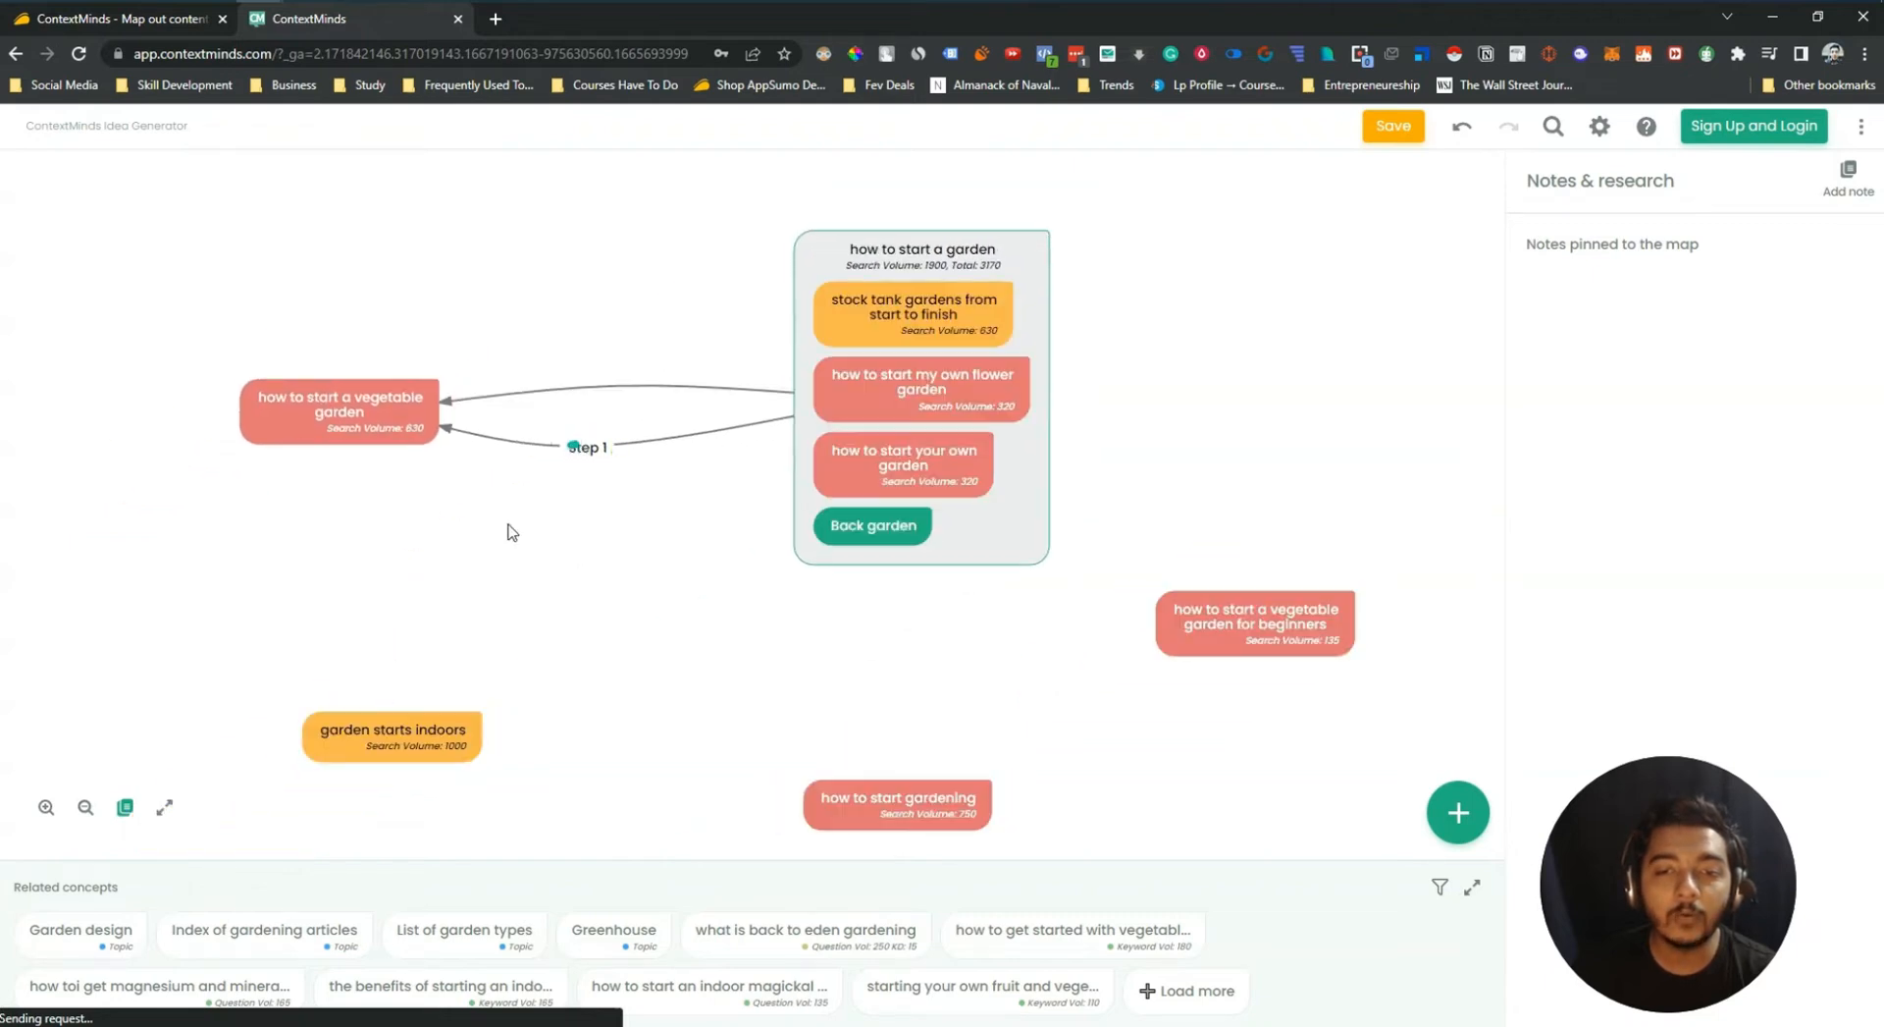
Link the "Step 1" relation to itself, leaving the relation name empty
left_click(585, 449)
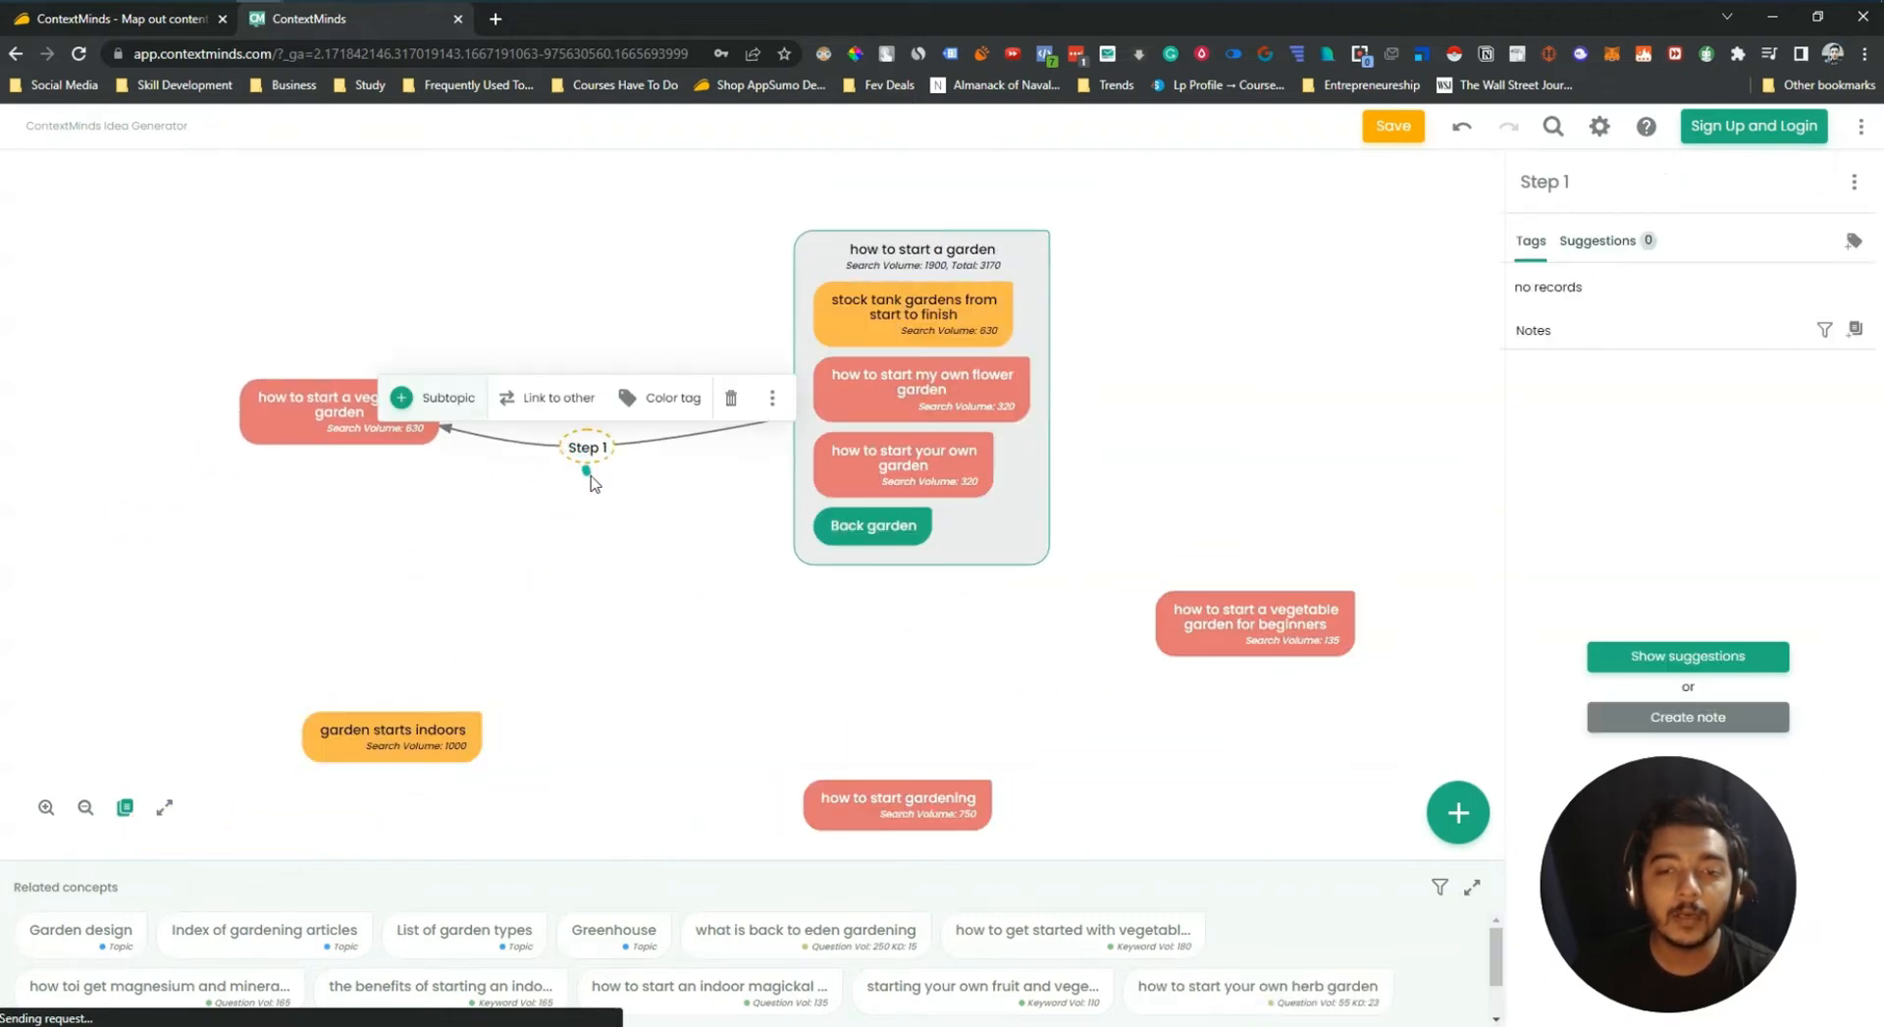
left_click(554, 400)
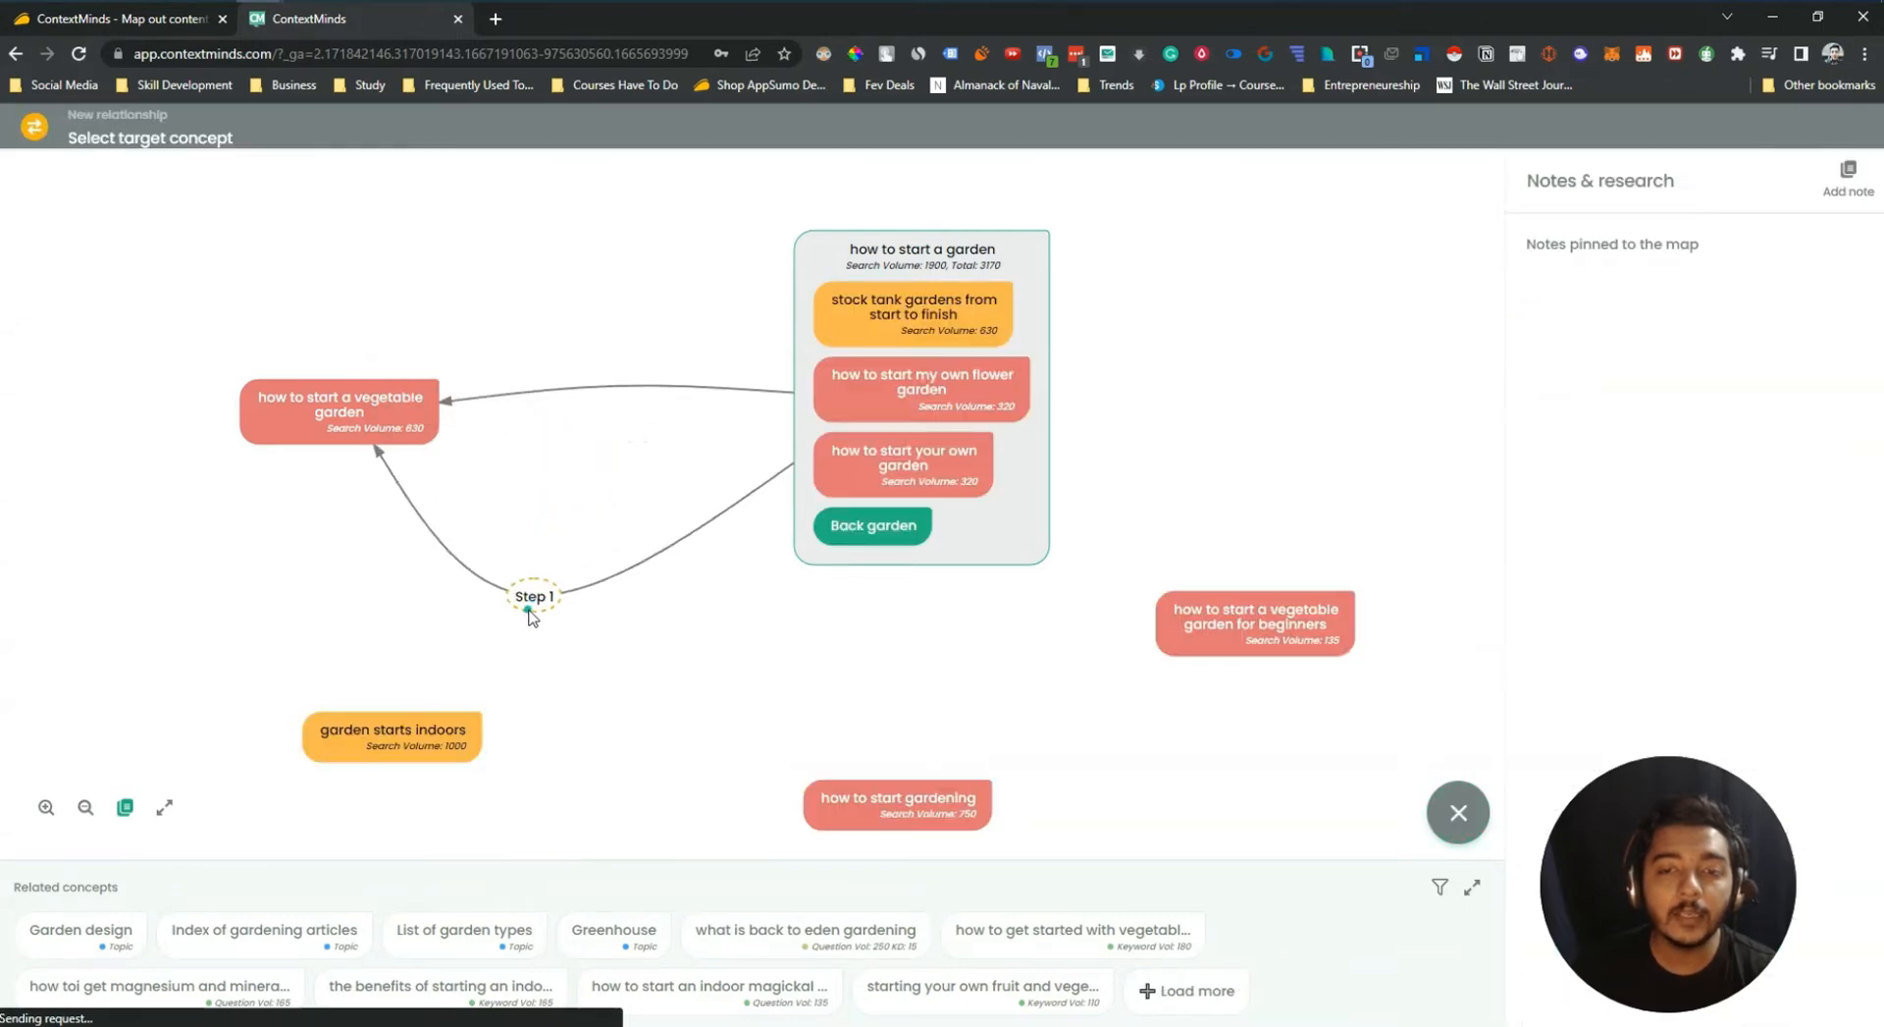
left_click(607, 449)
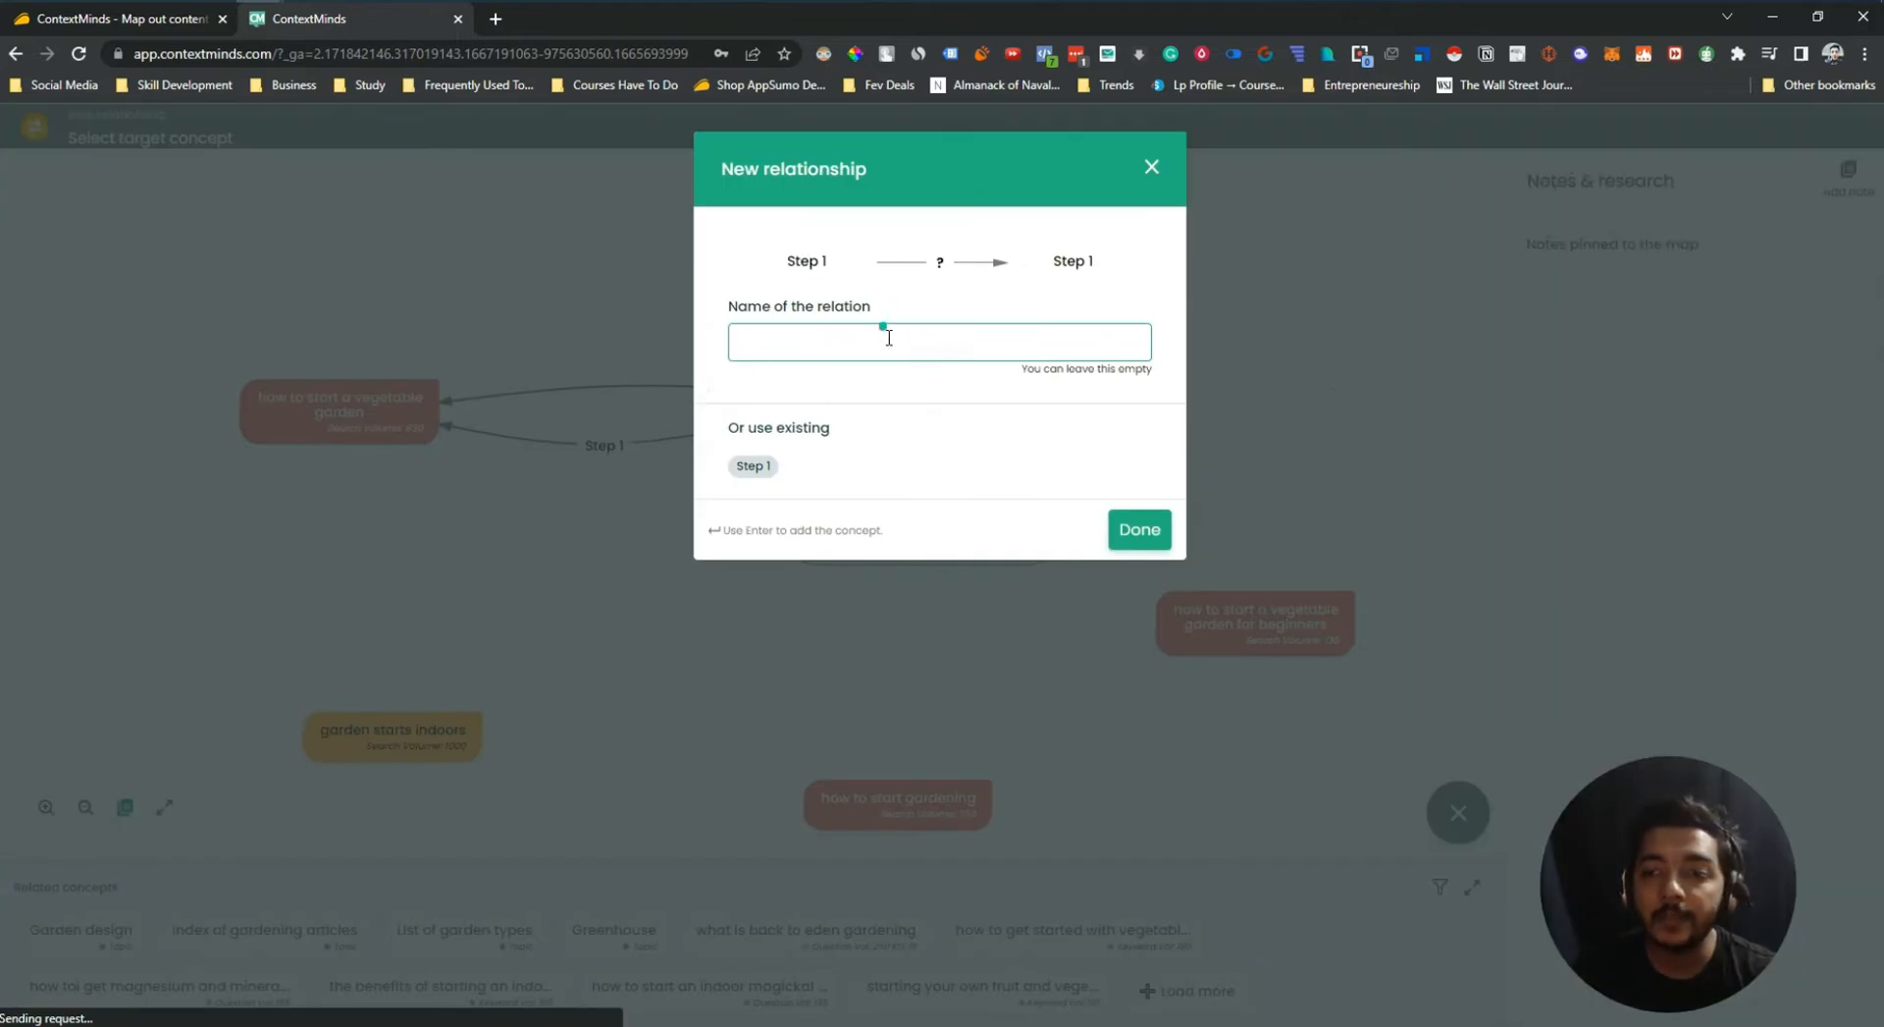
left_click(1126, 542)
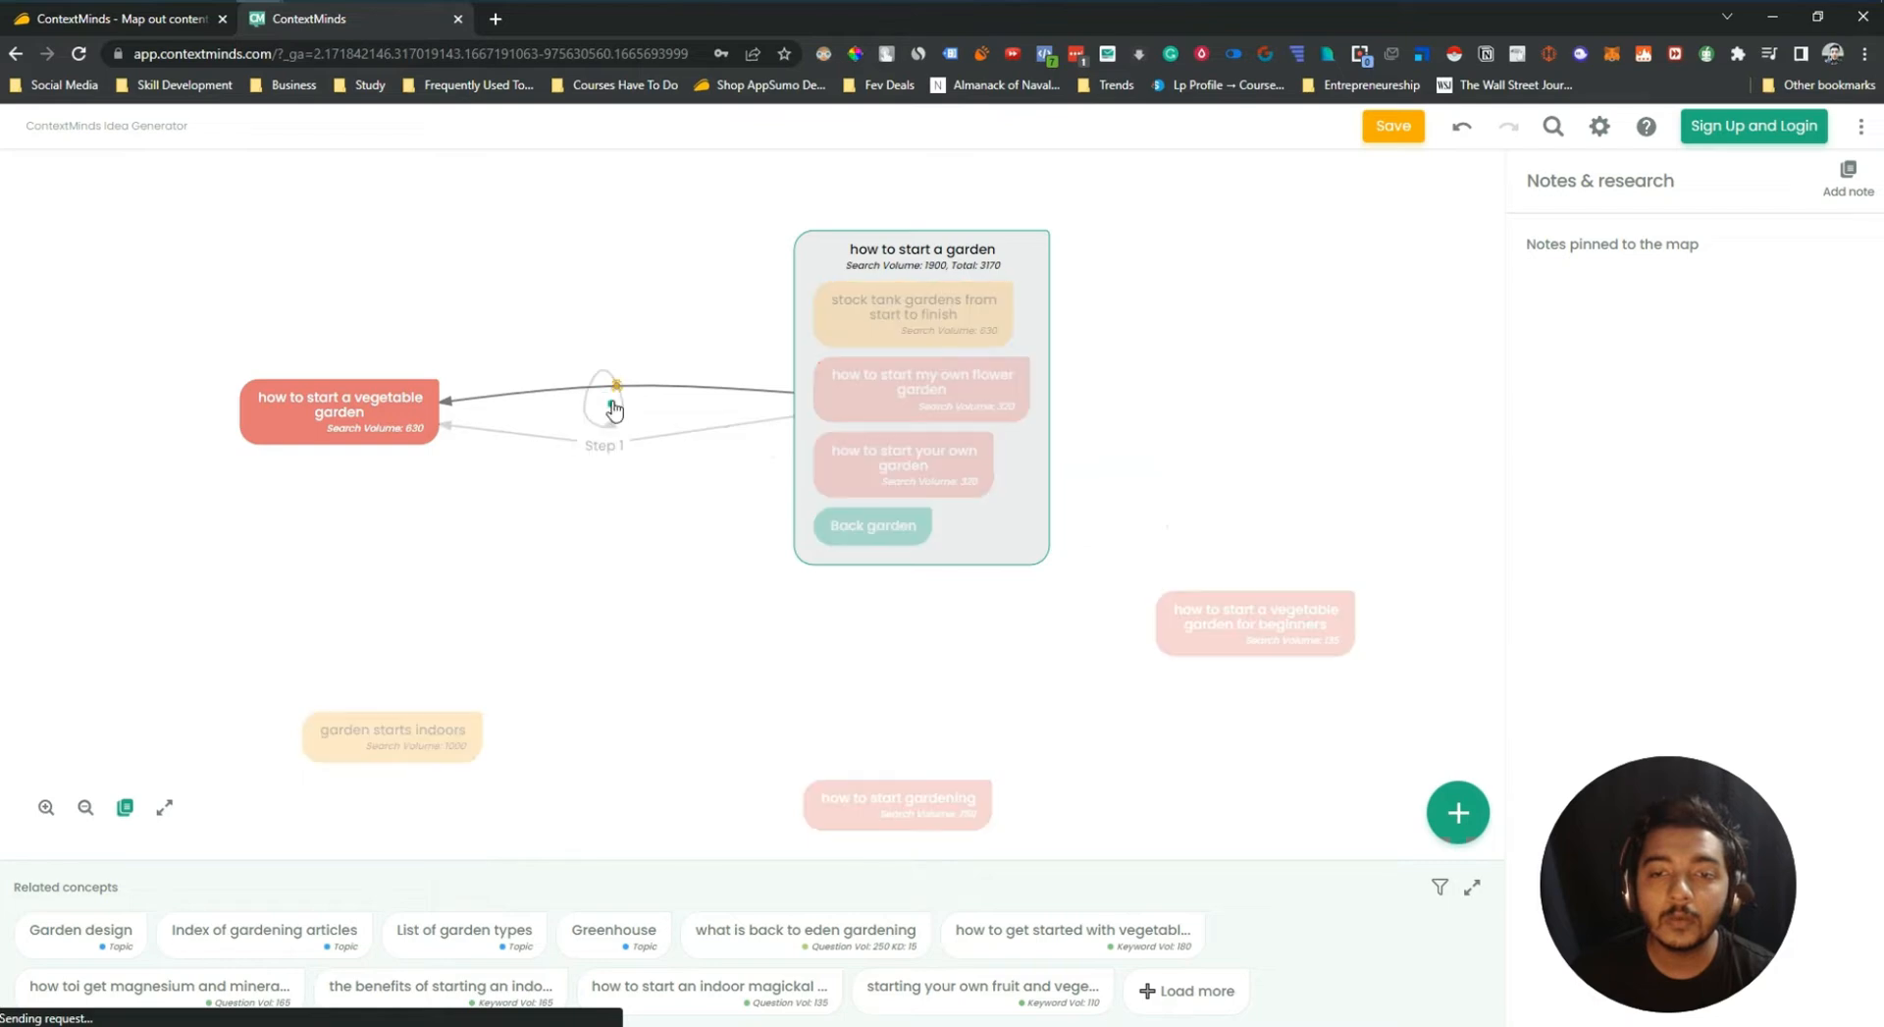
Delete the self-link on the "Step 1" relation and the unnamed link from "how to start a garden" to "how to start a vegetable garden"
left_click_drag(617, 394, 648, 289)
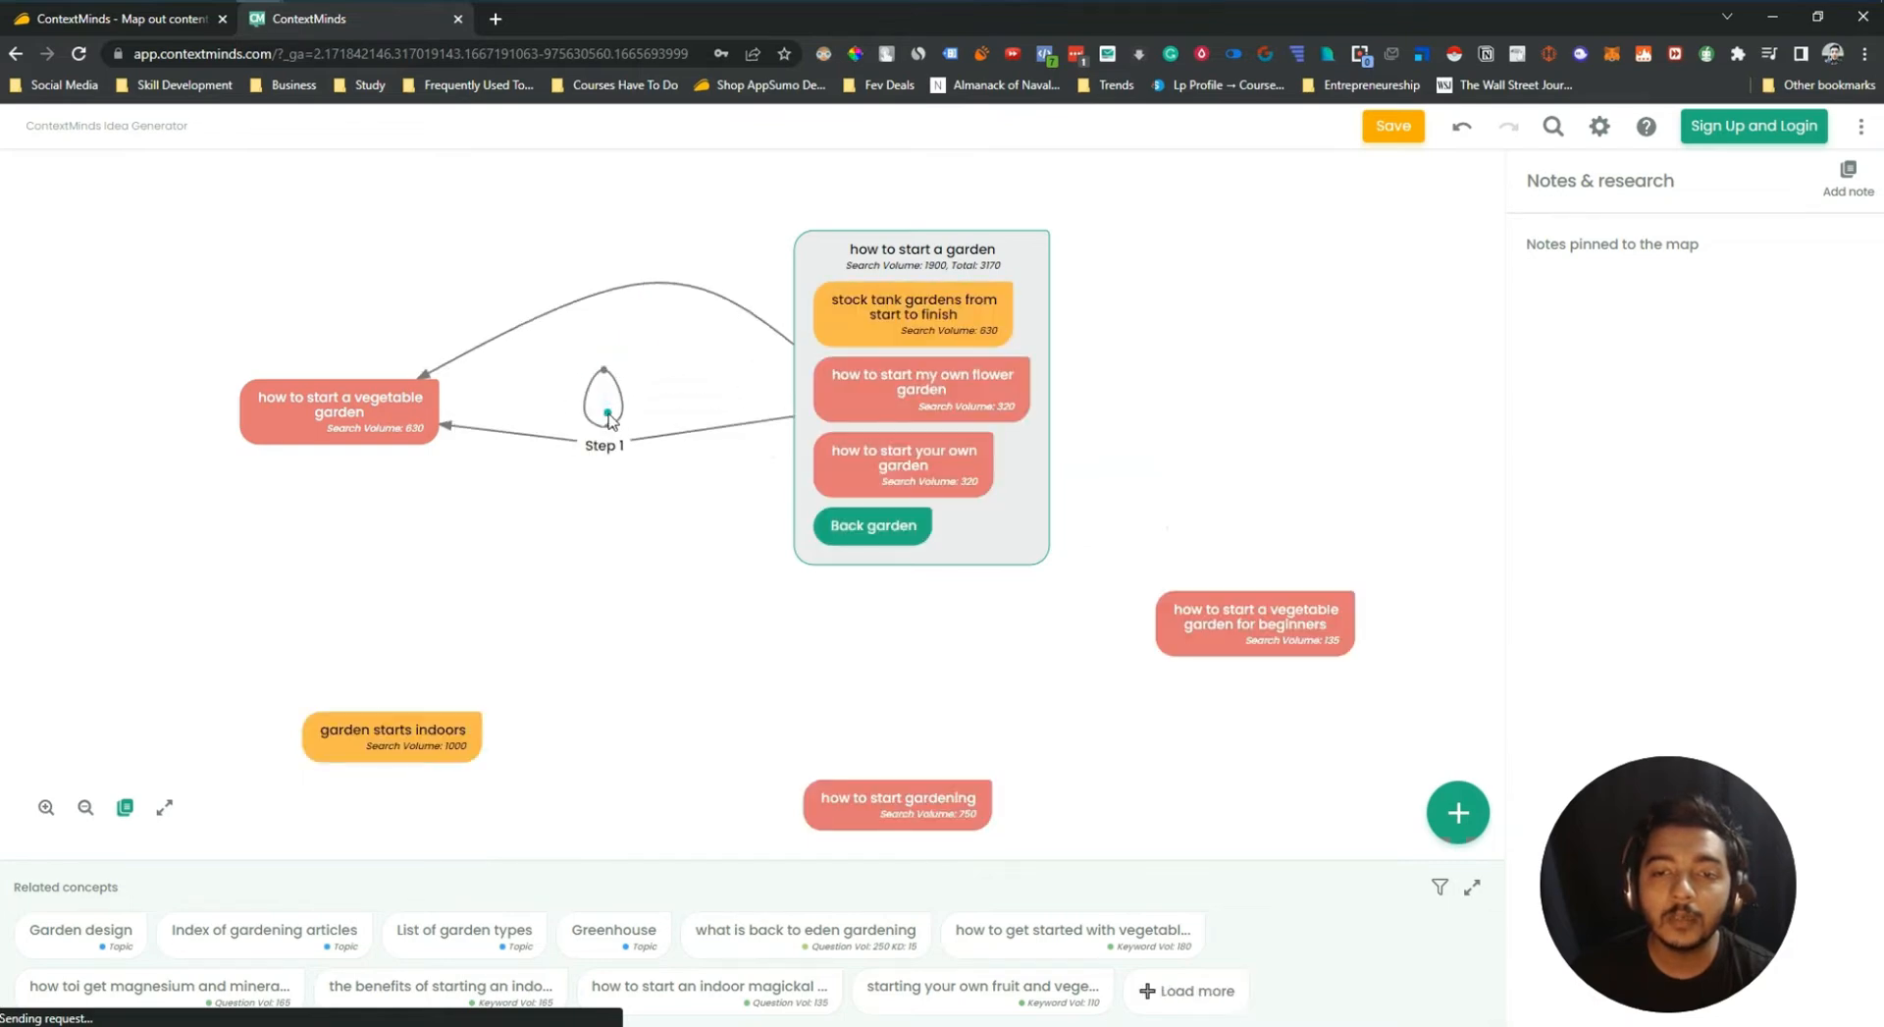
right_click(617, 422)
left_click(604, 375)
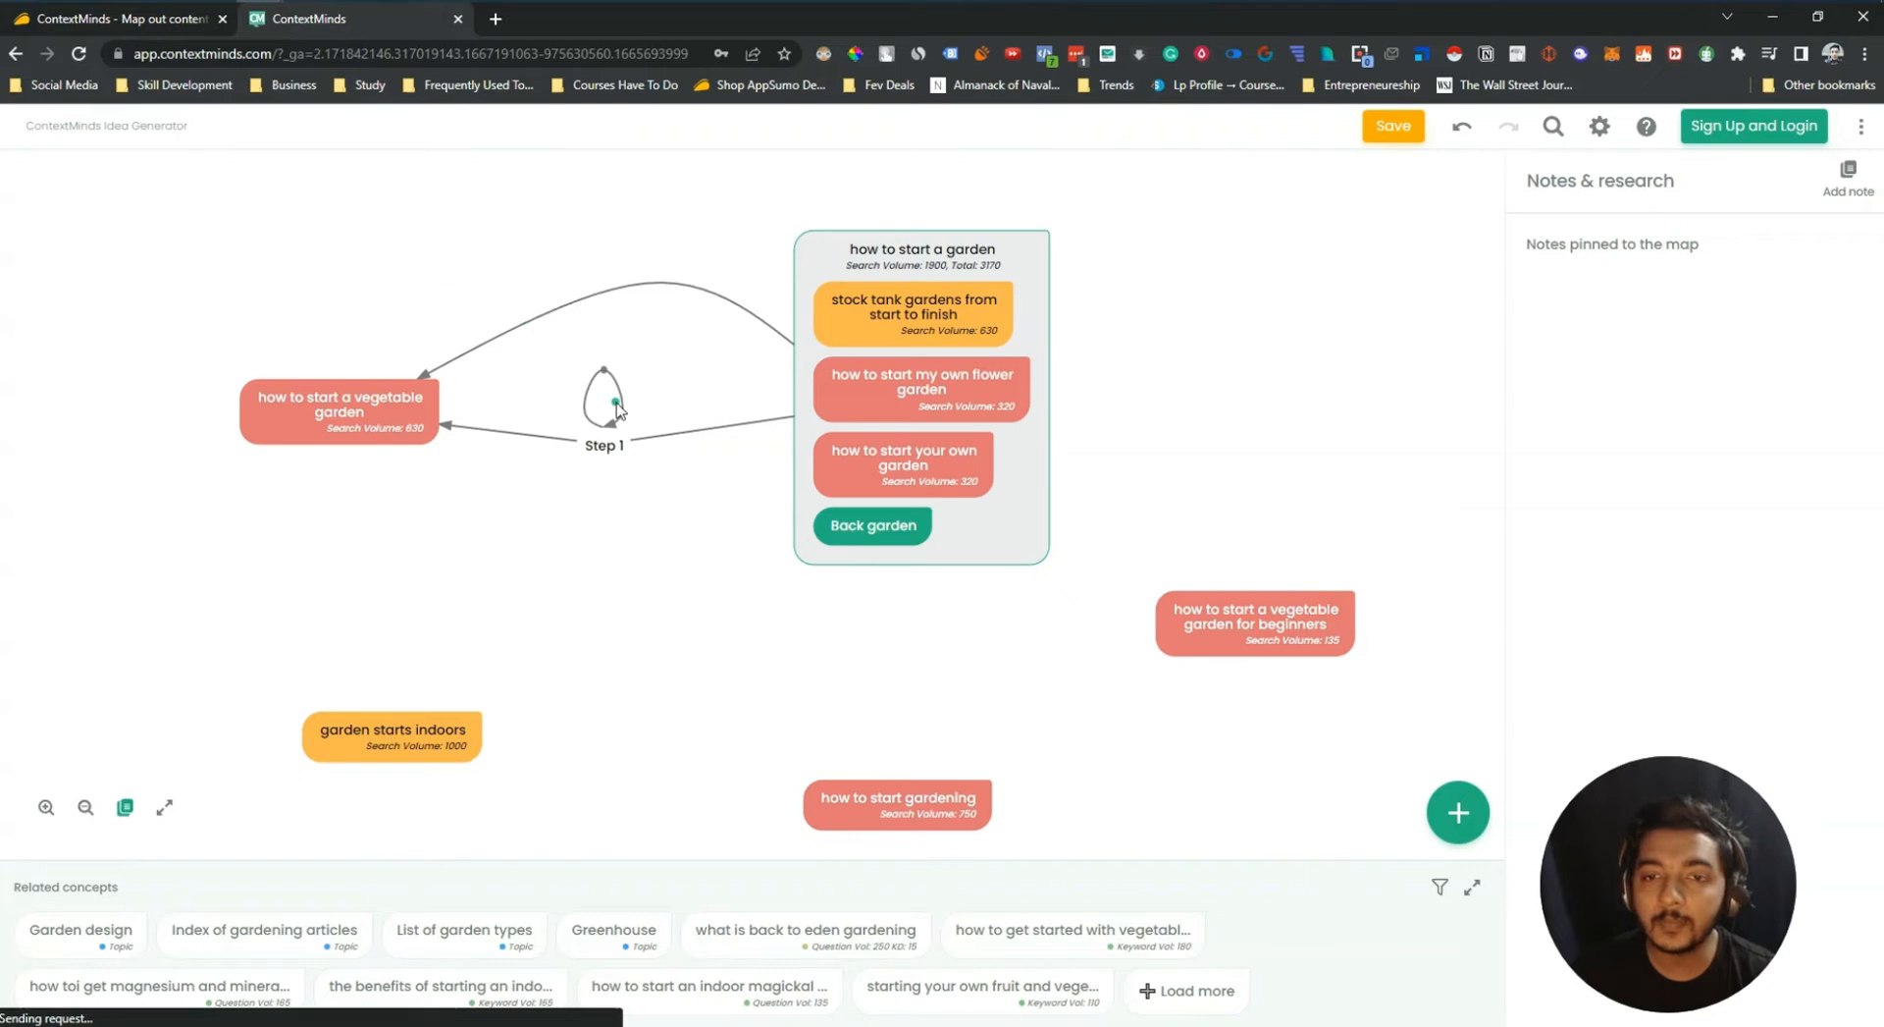
left_click(604, 371)
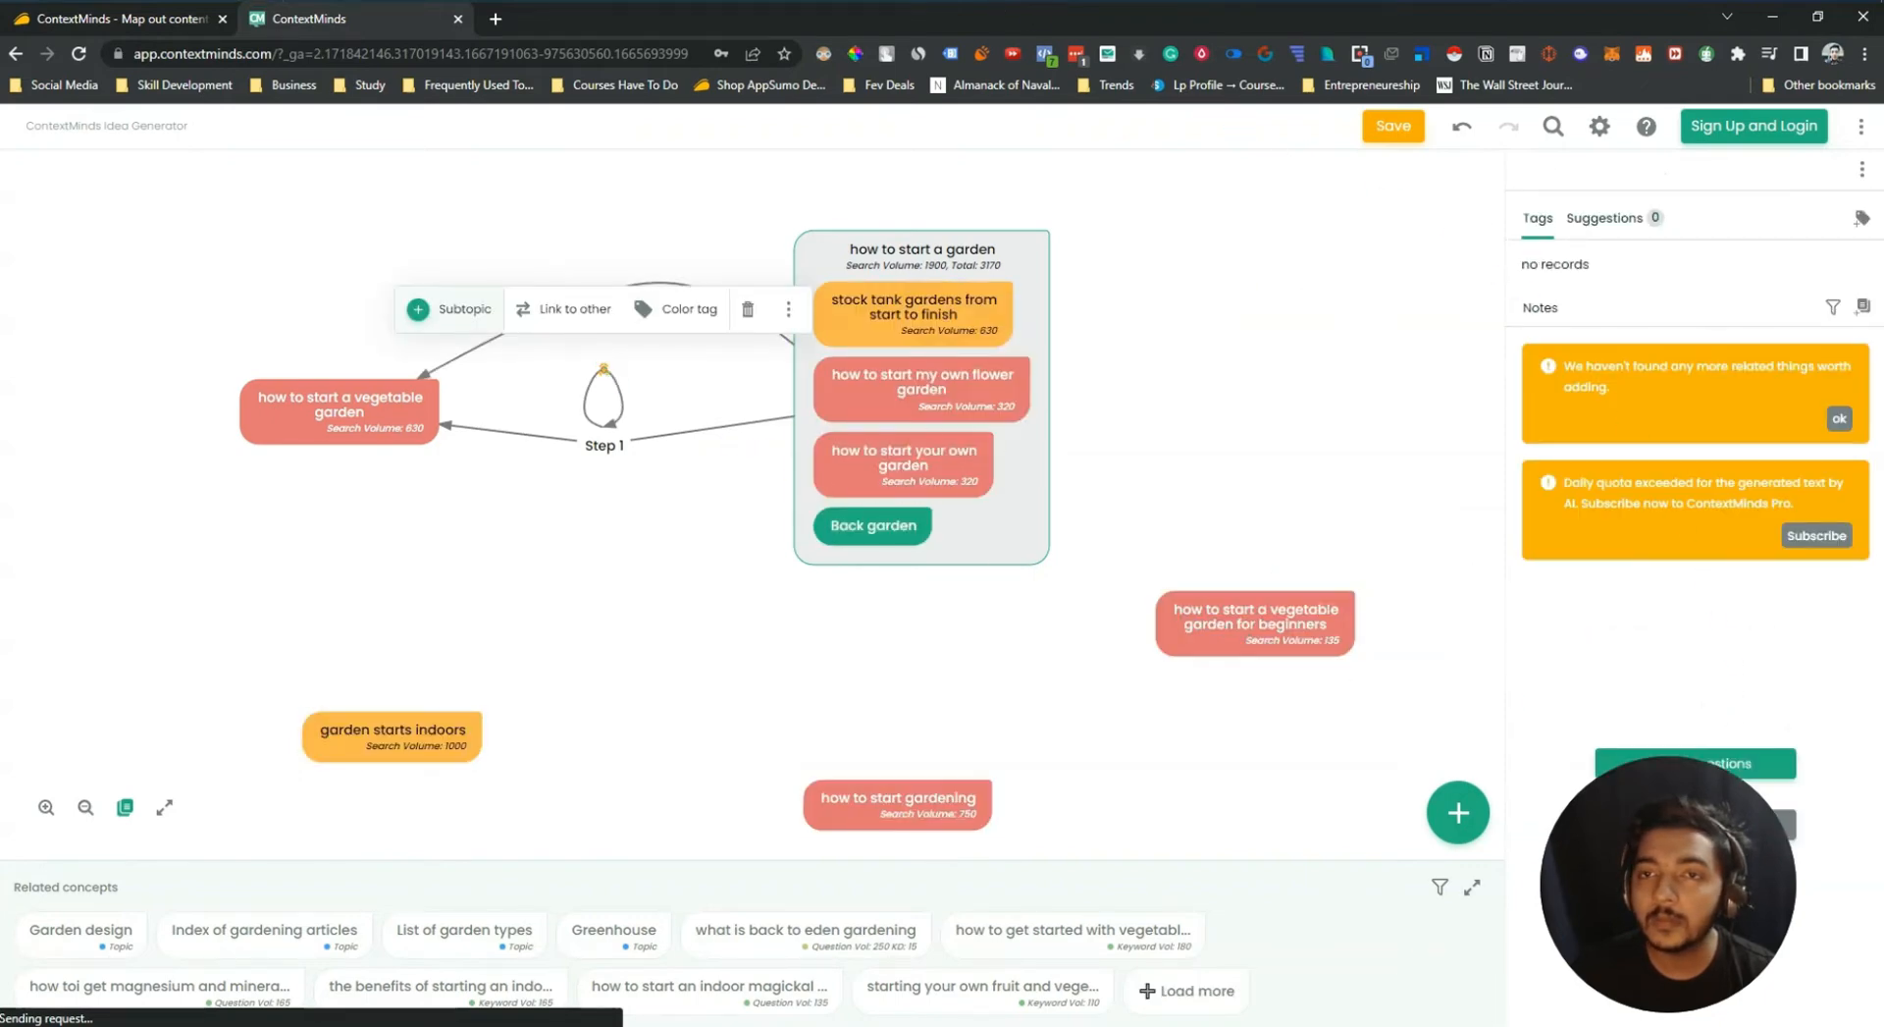
left_click(749, 311)
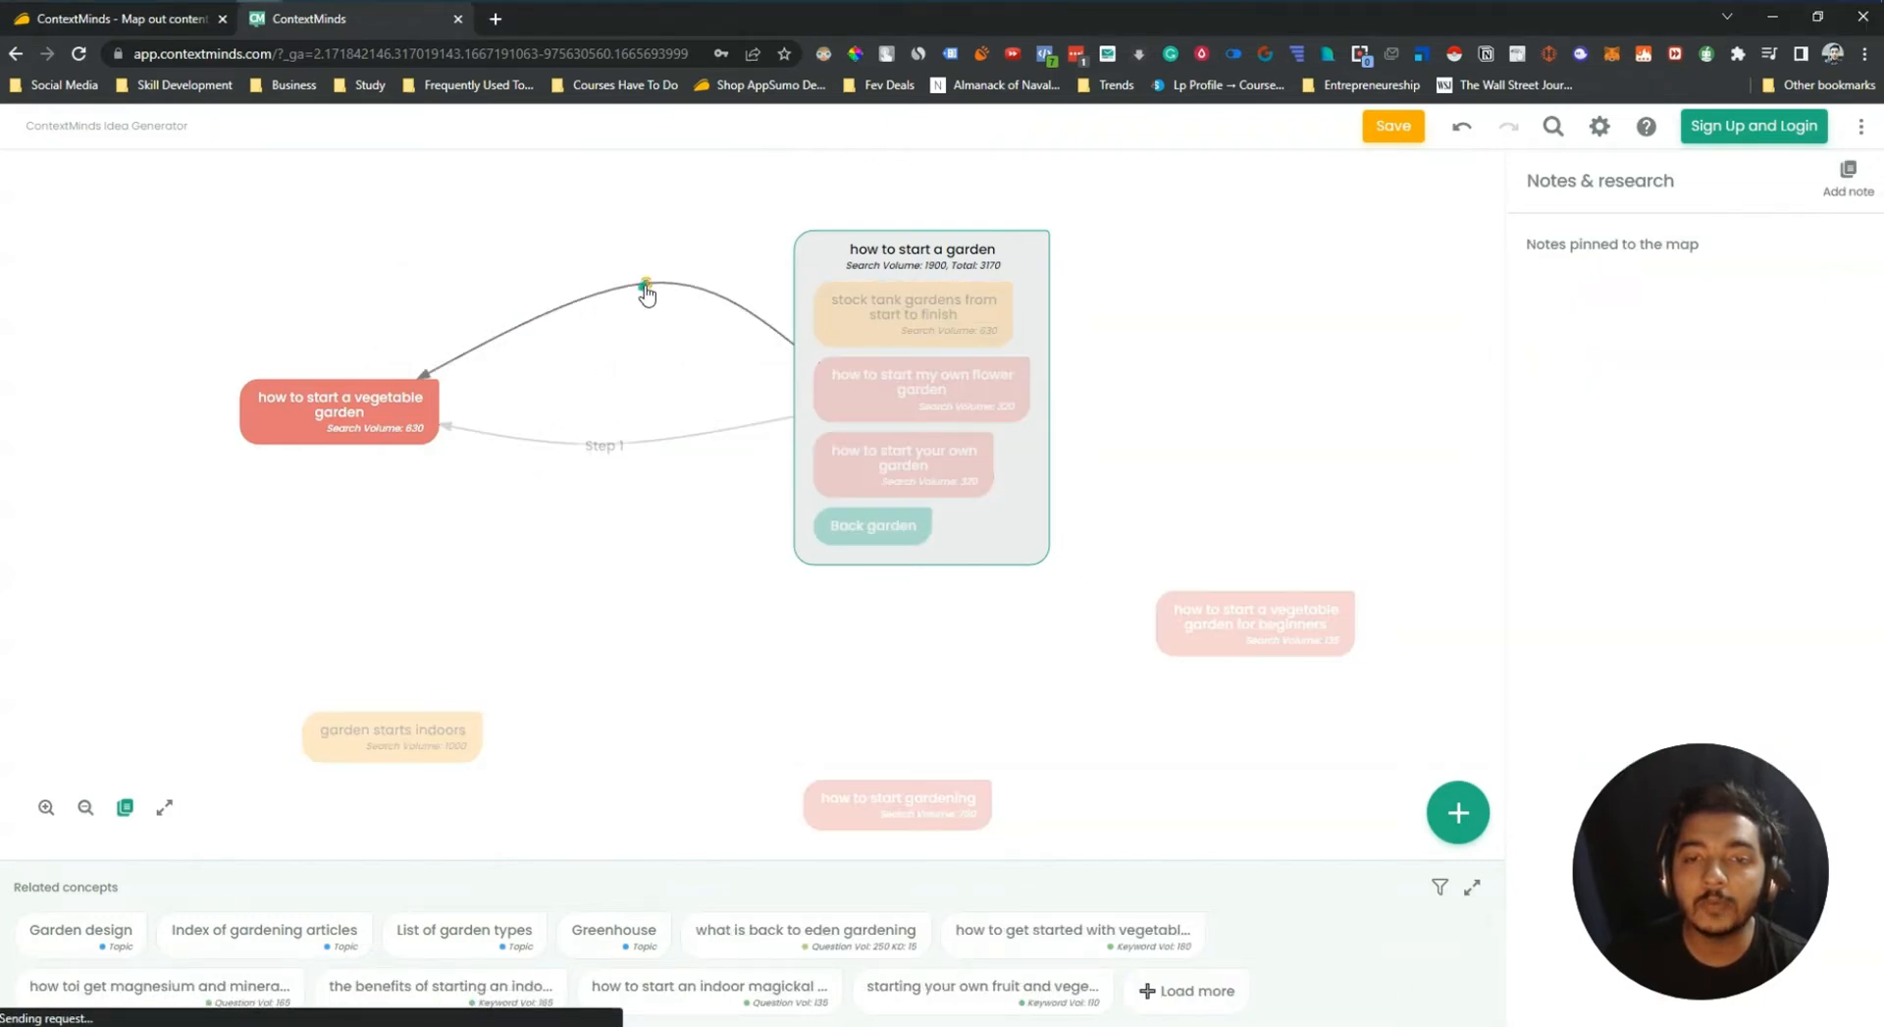
left_click(647, 291)
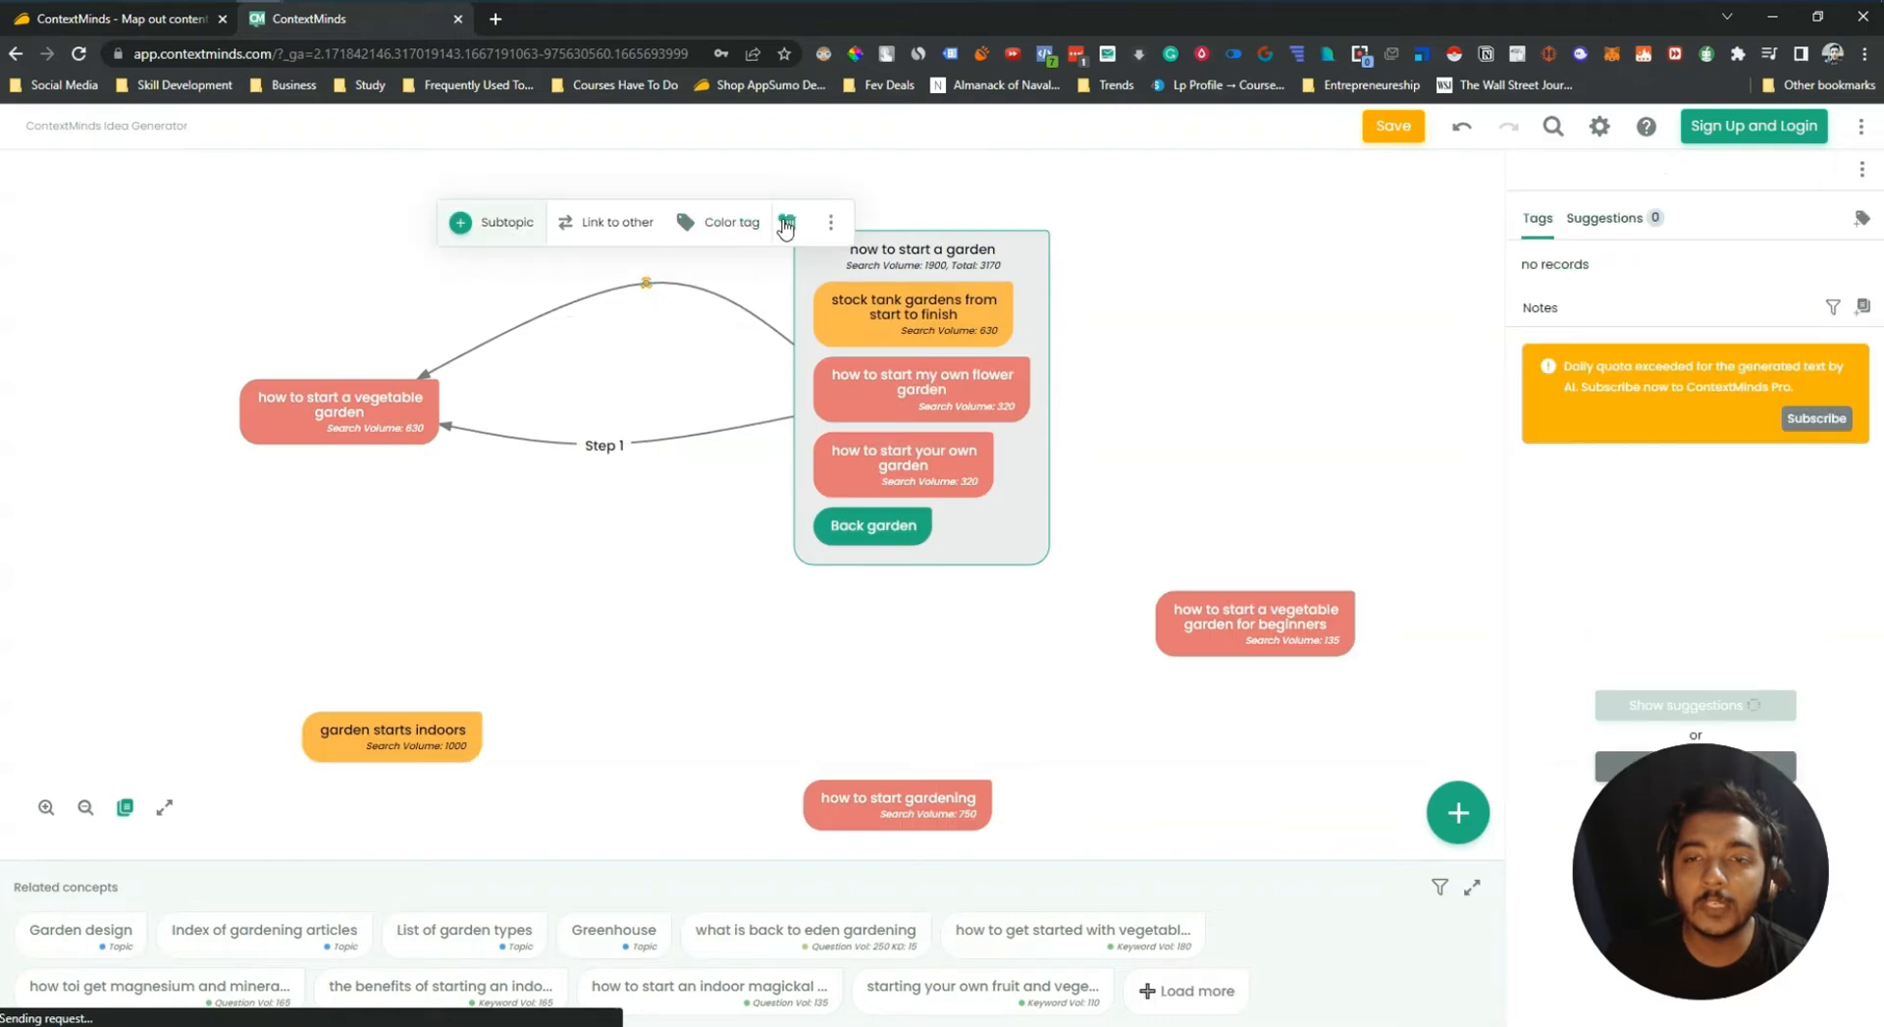
left_click(786, 222)
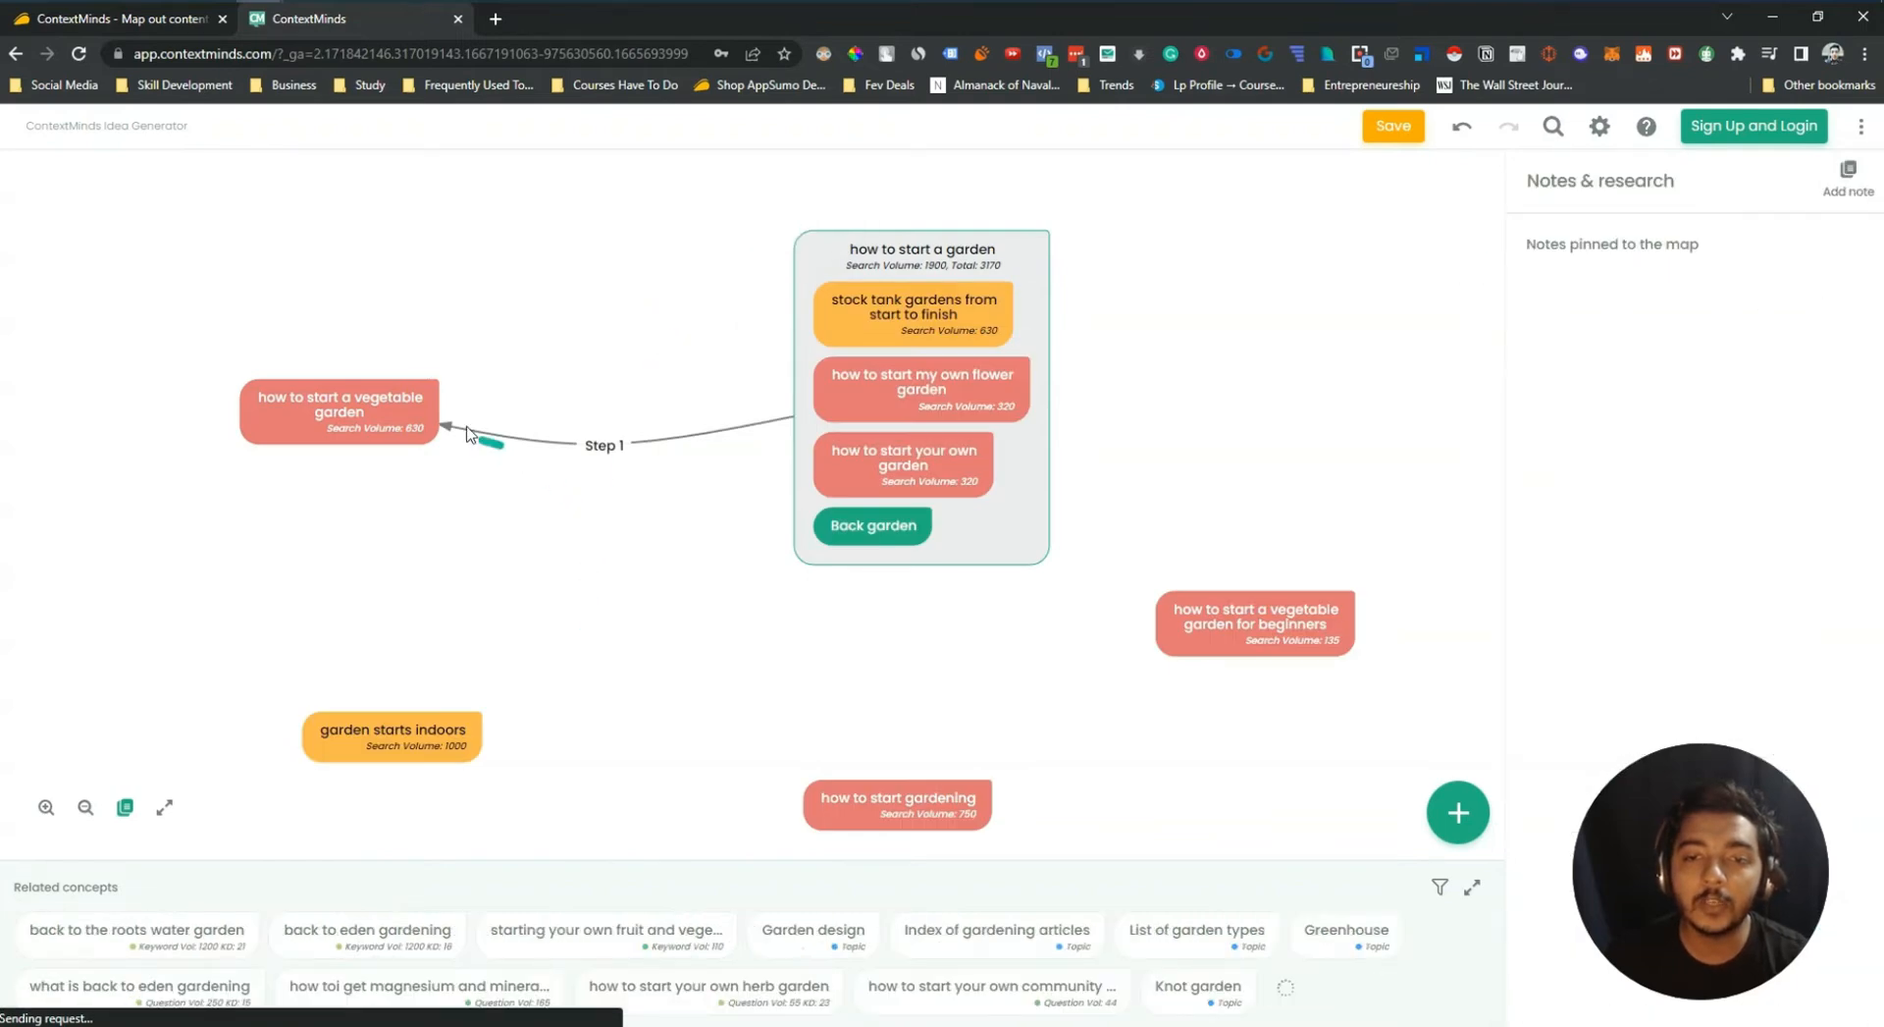
left_click(606, 448)
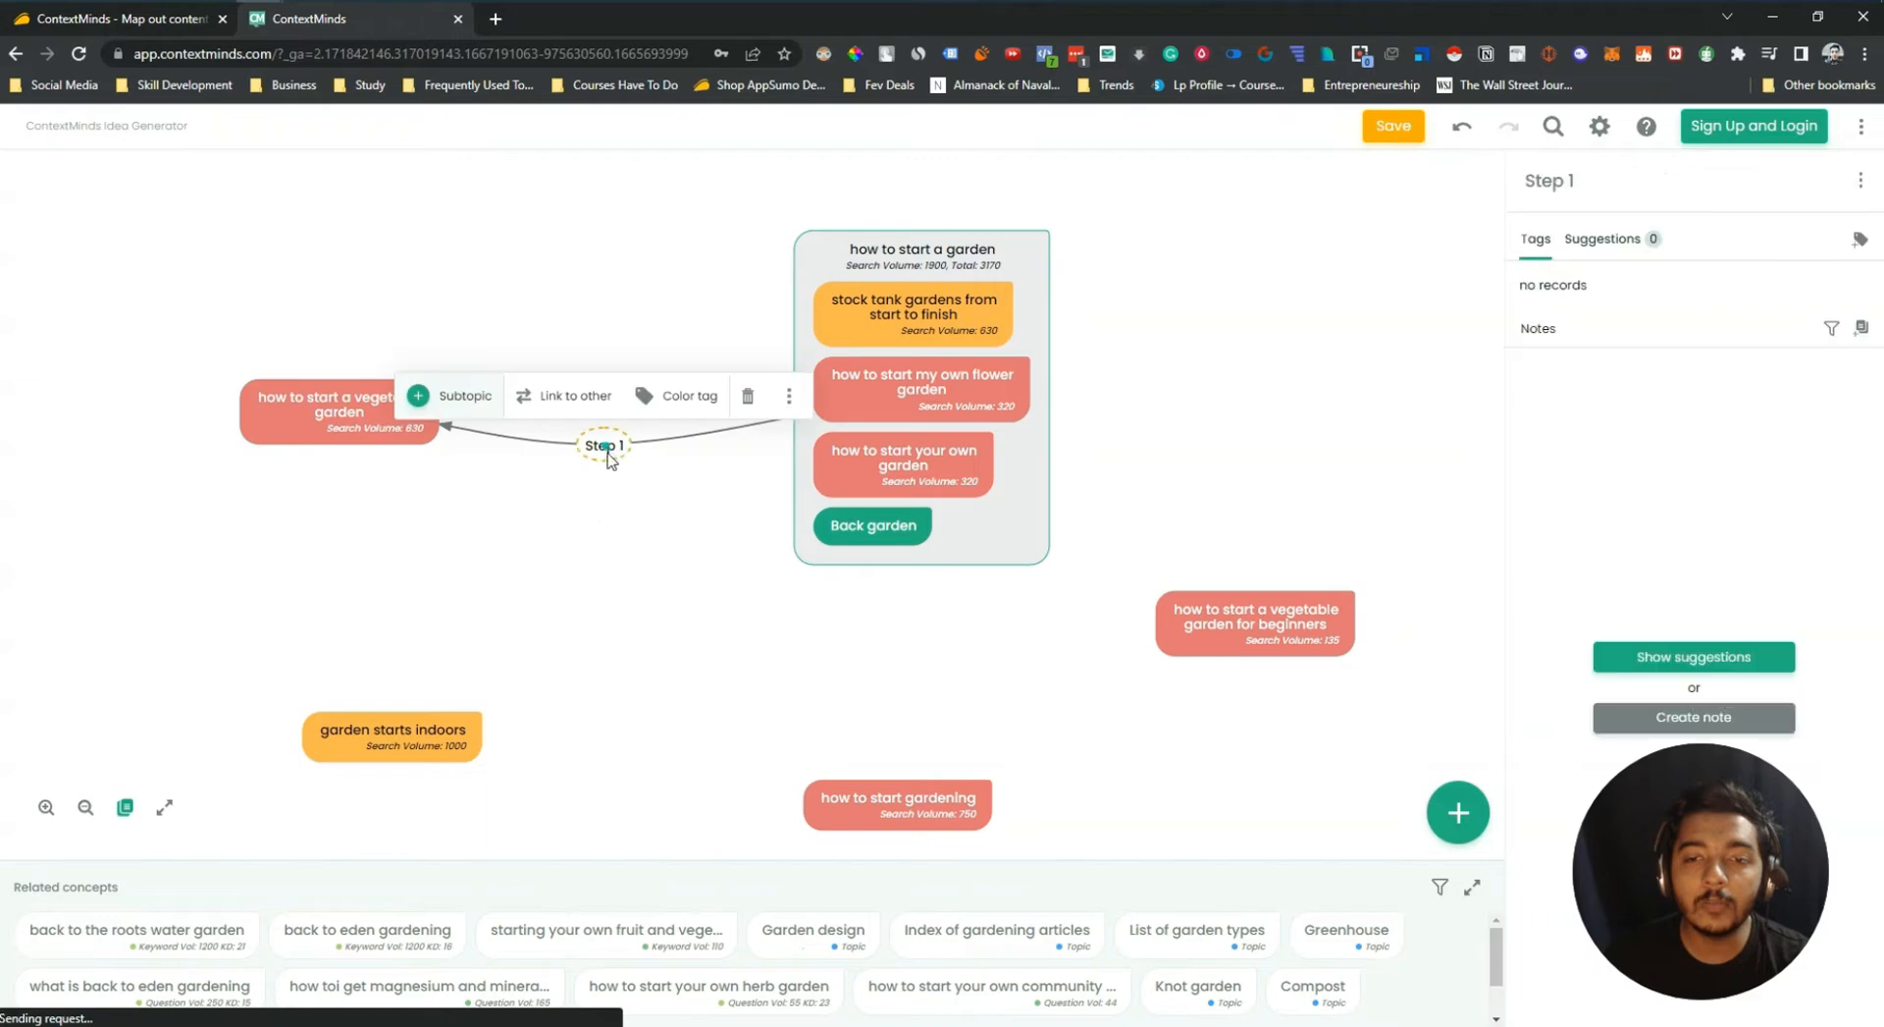
left_click_drag(612, 478, 455, 744)
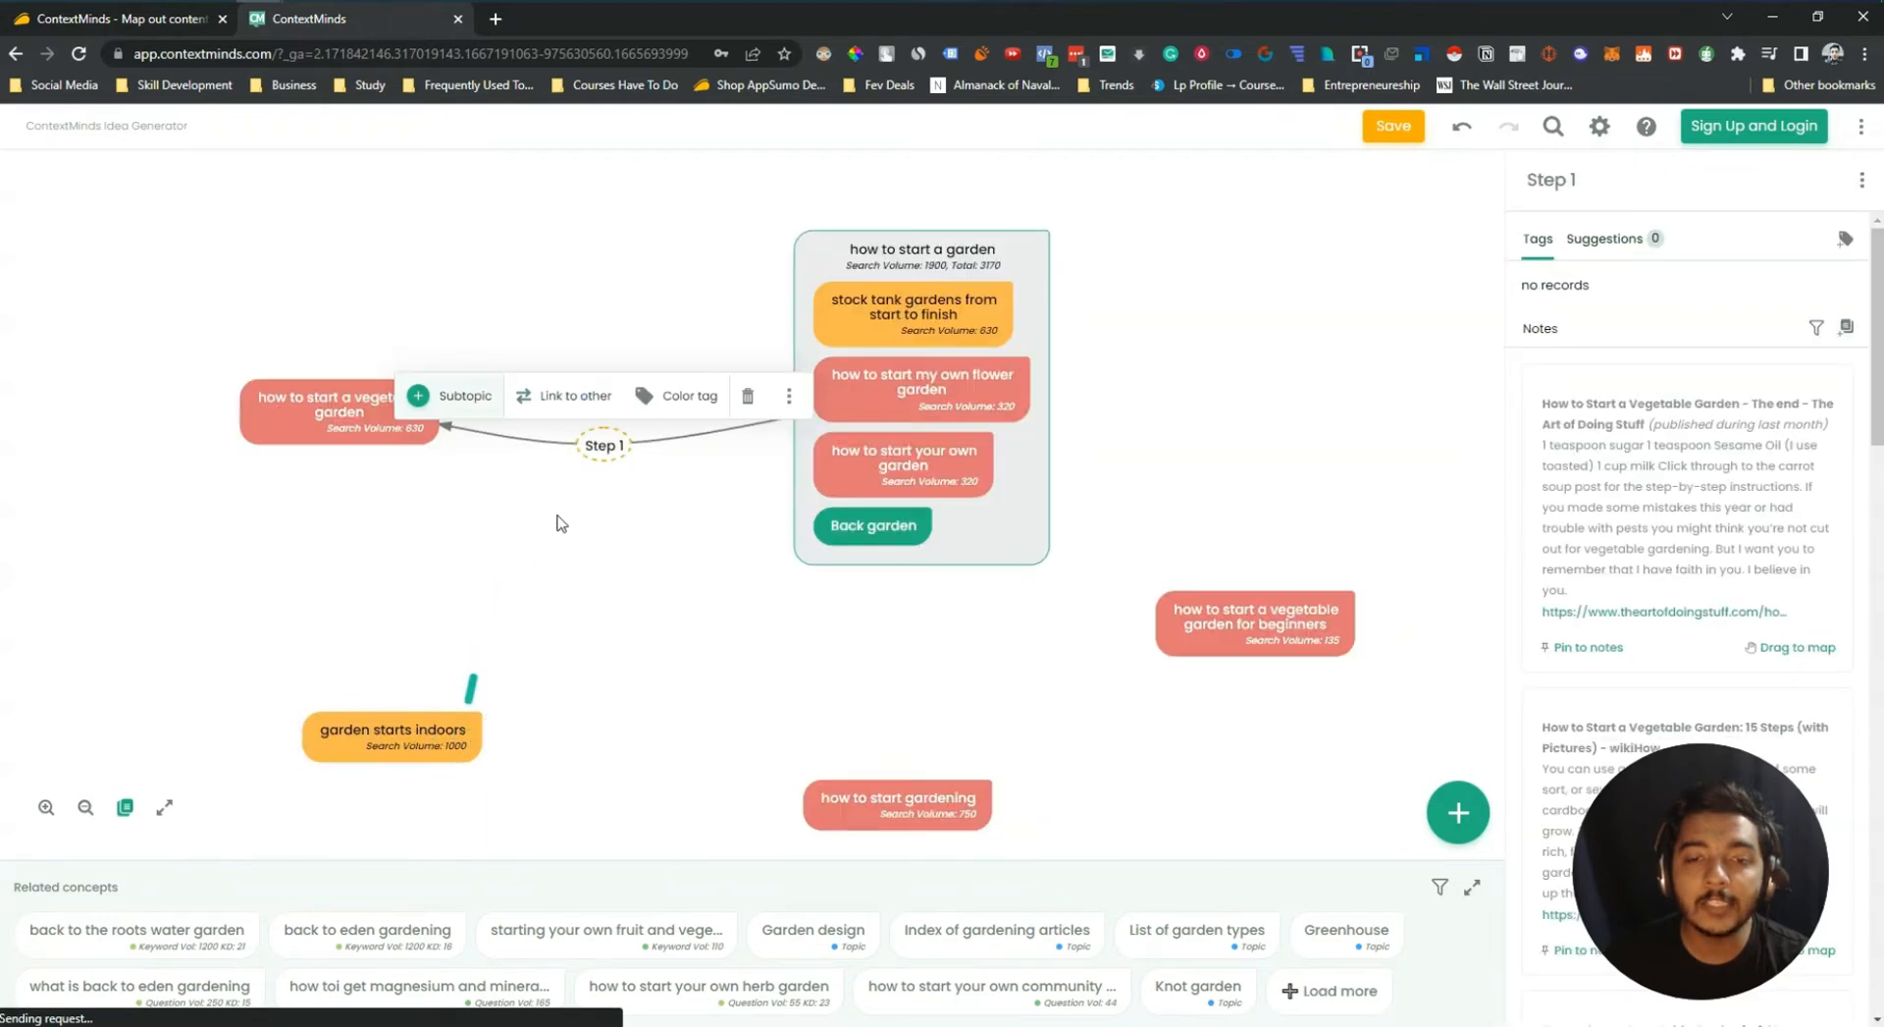
left_click(574, 410)
left_click(603, 448)
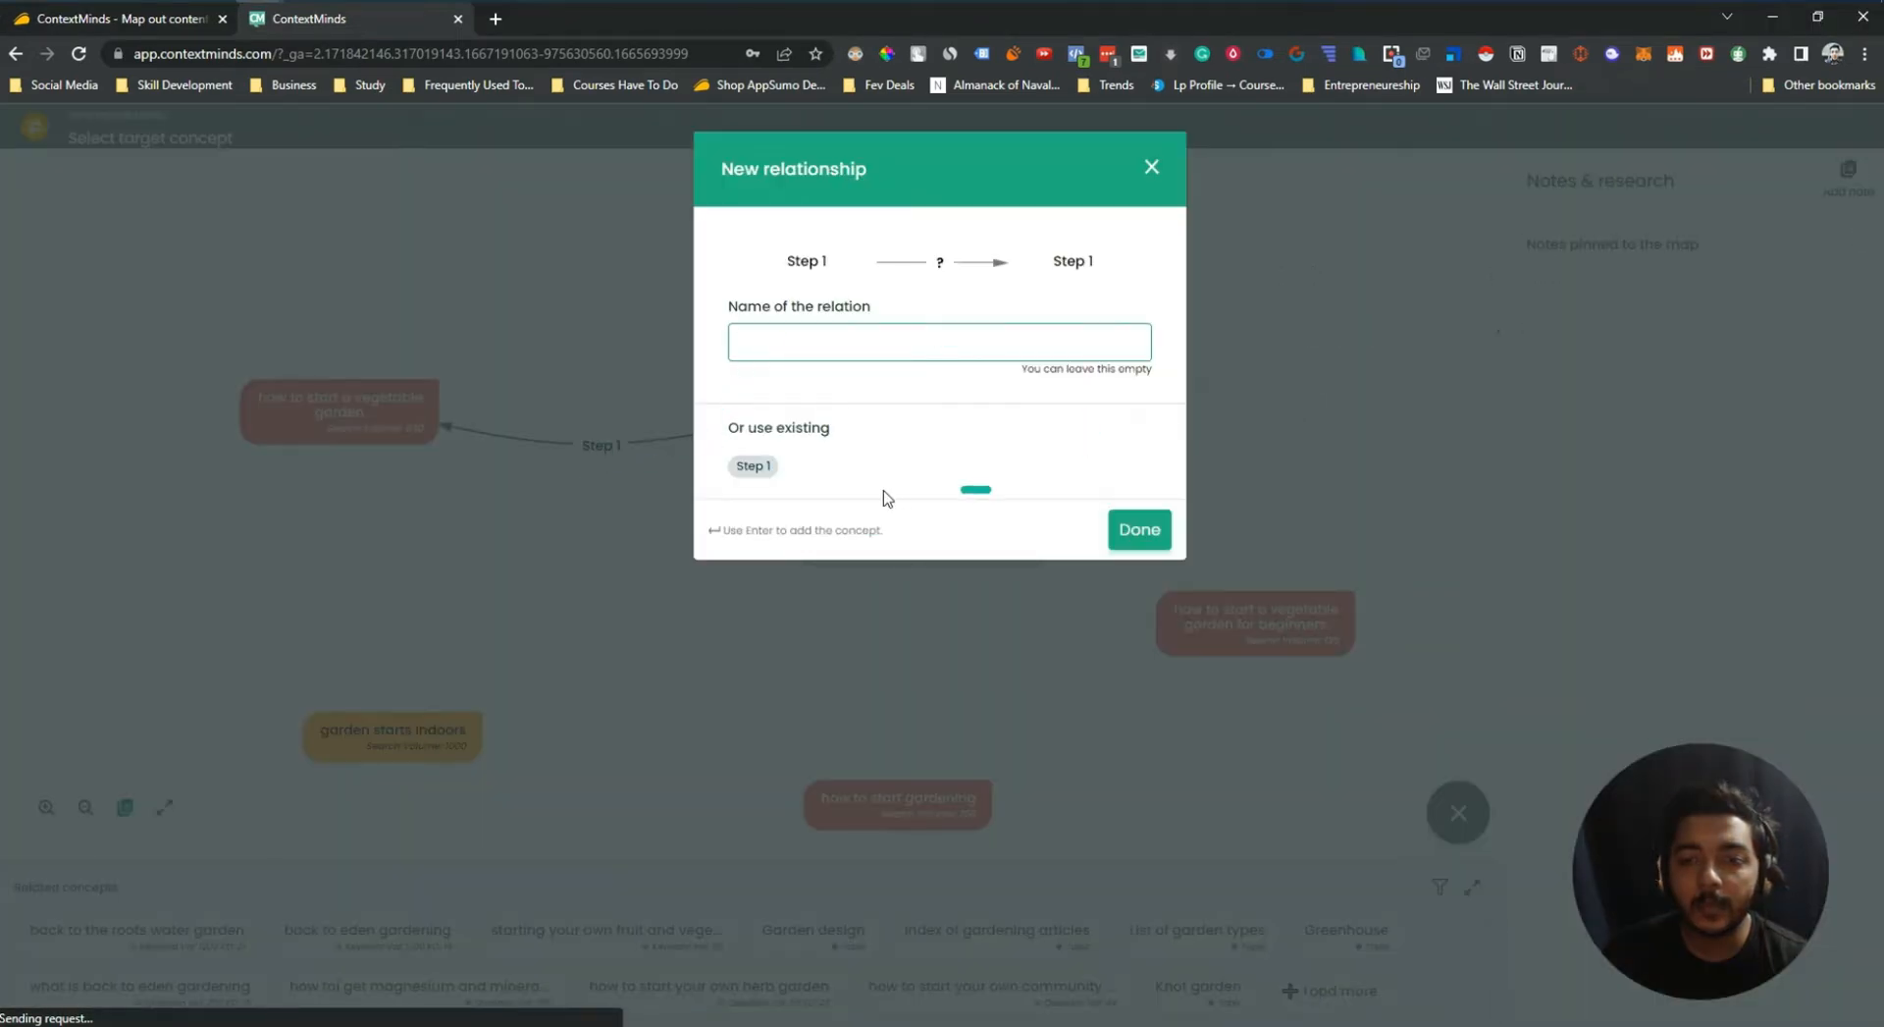
left_click(1156, 172)
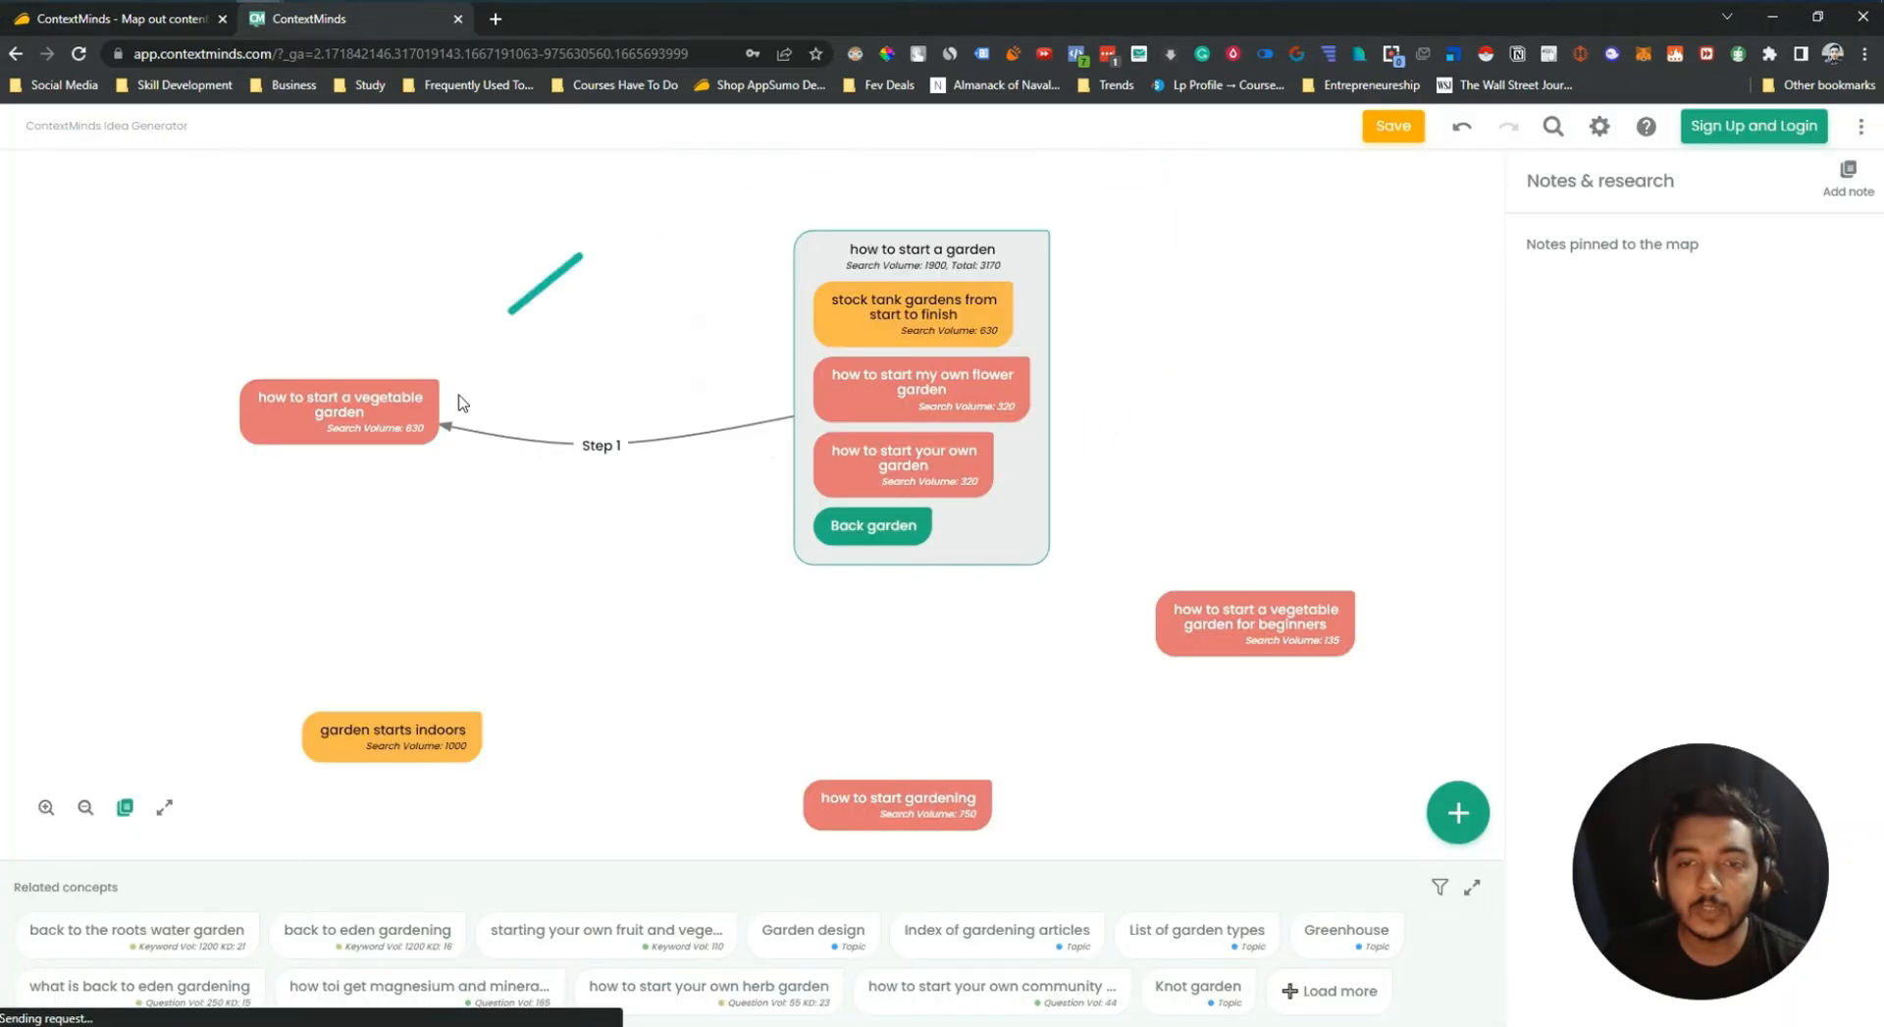
Link "how to start a vegetable garden" to "garden starts indoors" with a relation named "Step 2"
left_click(424, 439)
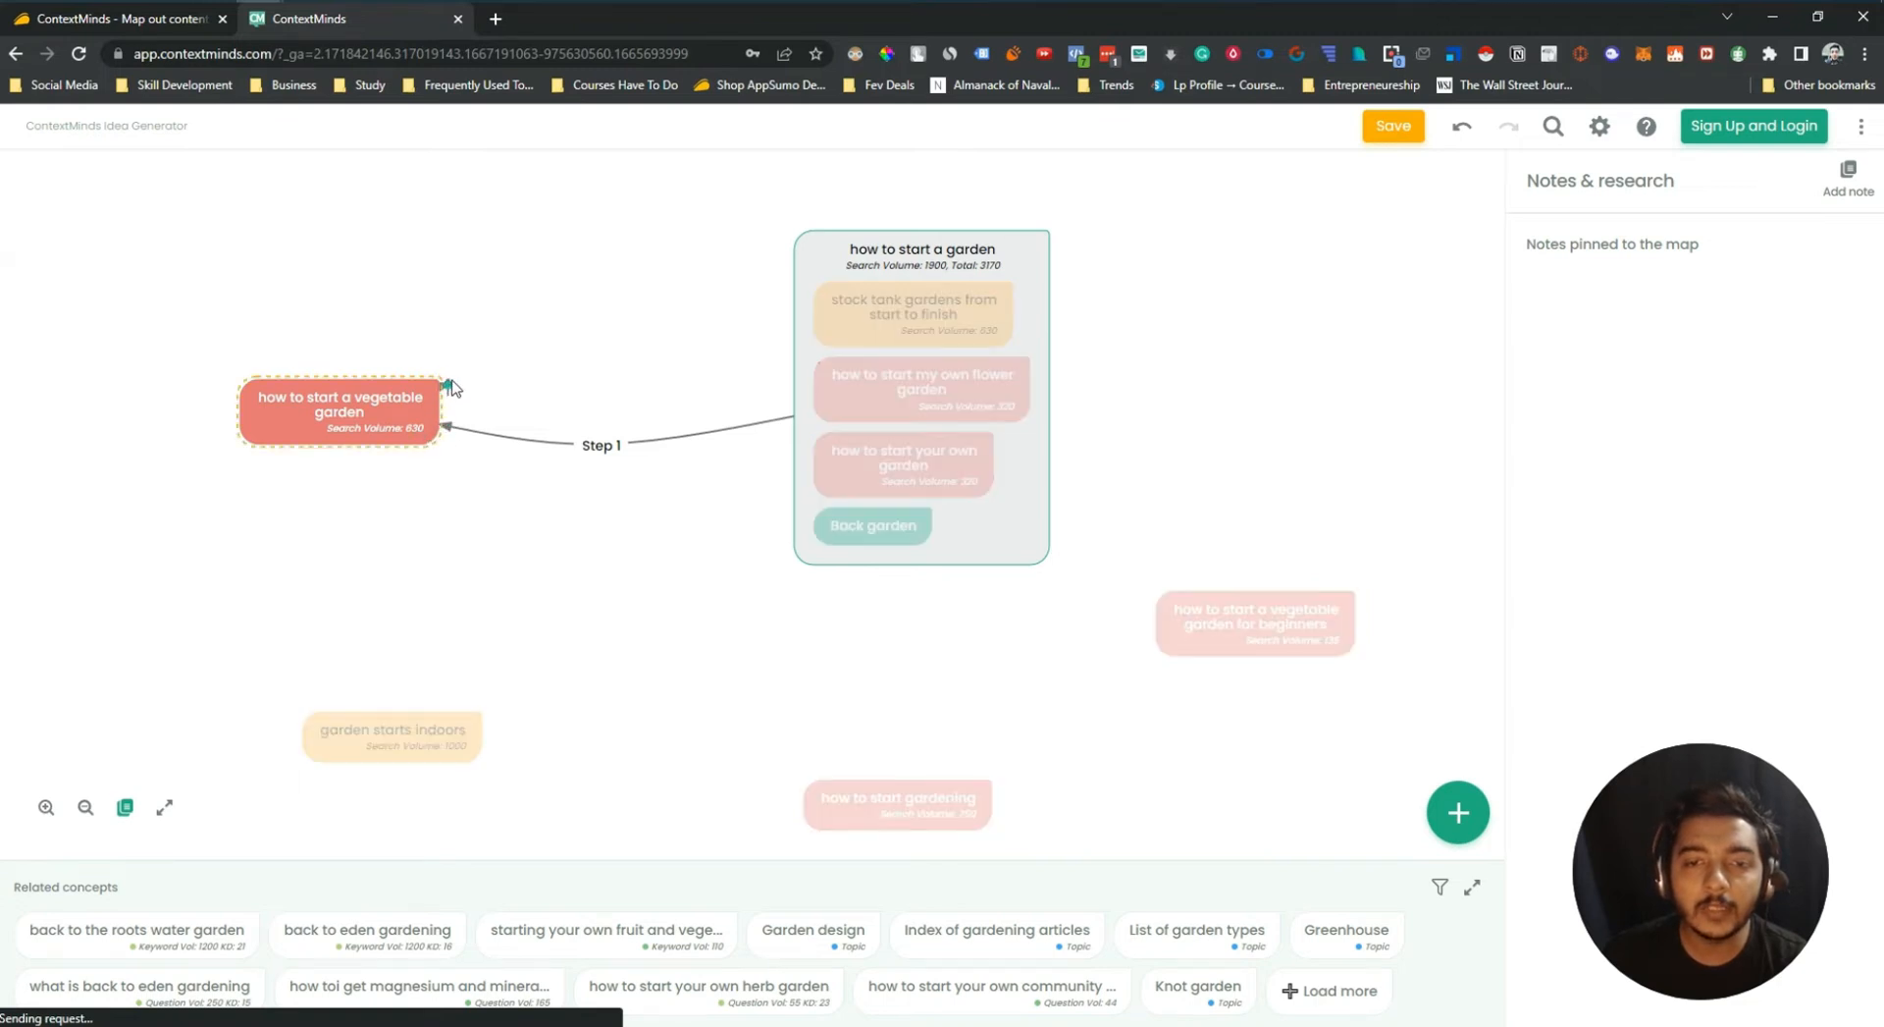
mouse_move(449, 384)
left_mouse_down()
mouse_move(159, 481)
mouse_move(431, 714)
left_mouse_up()
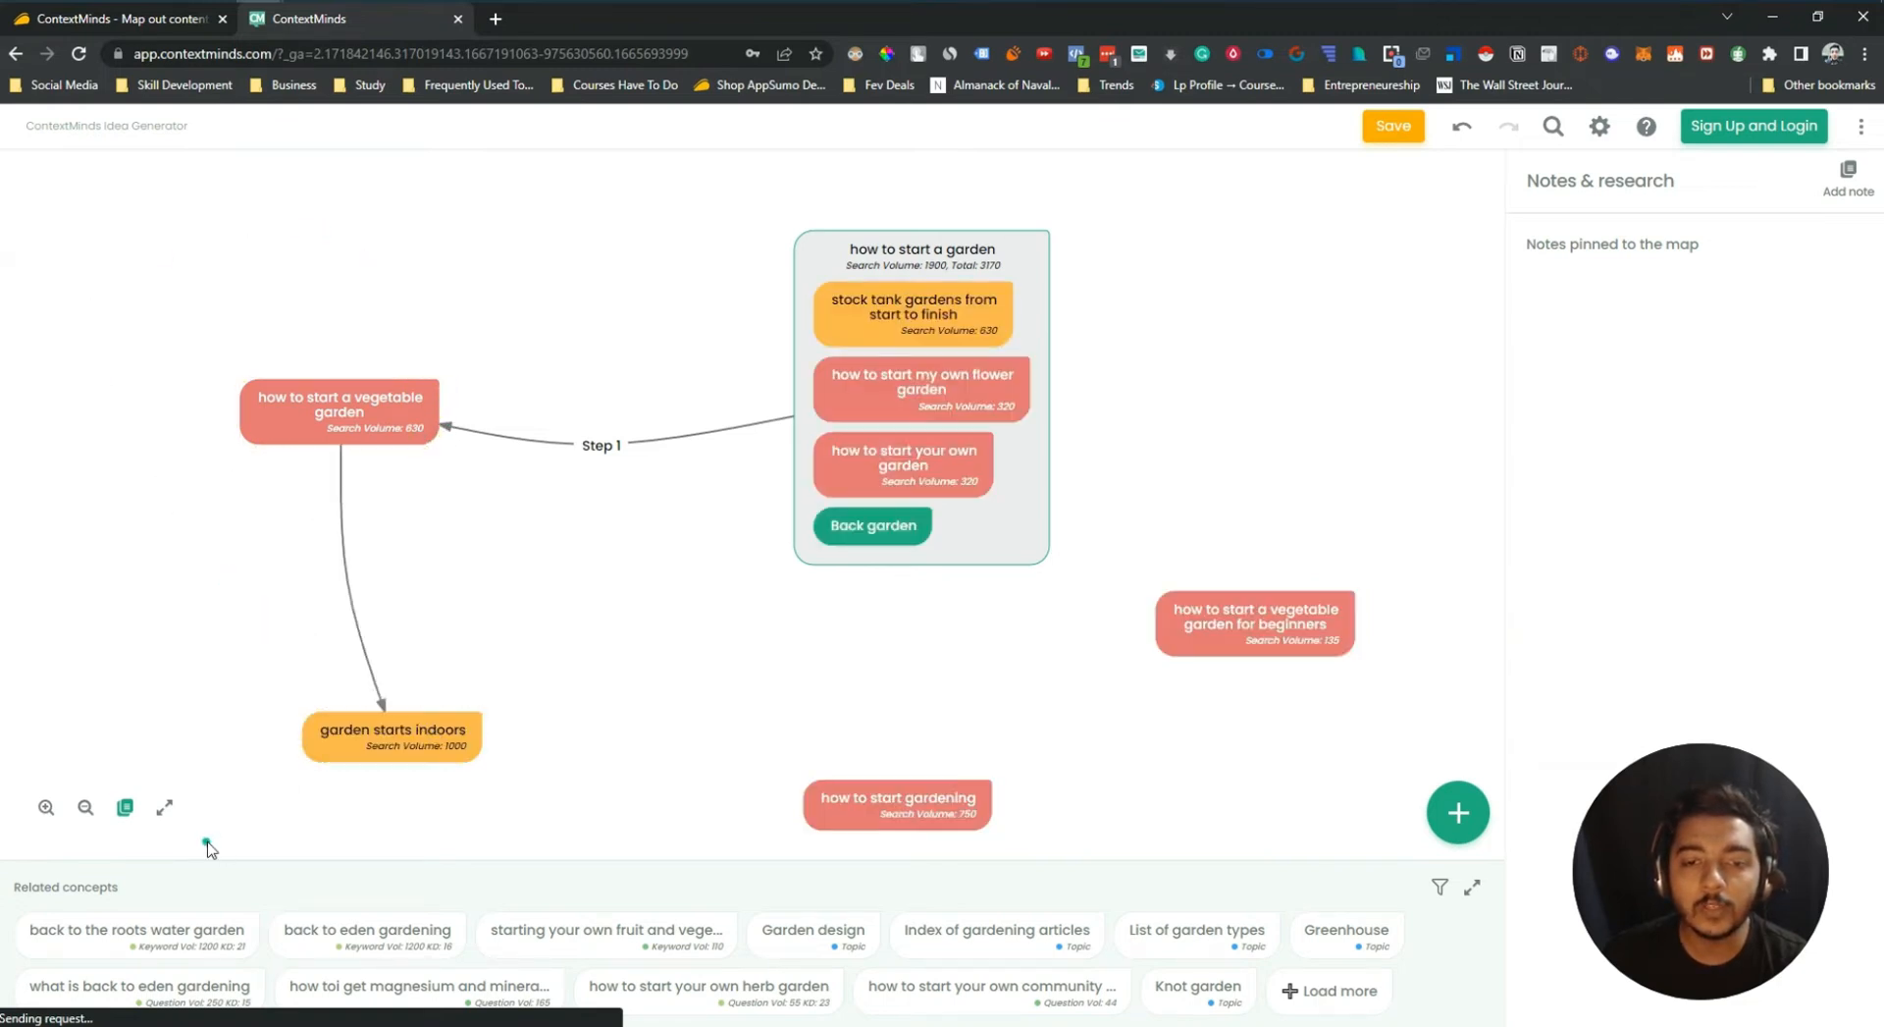
left_click(355, 610)
left_click(351, 588)
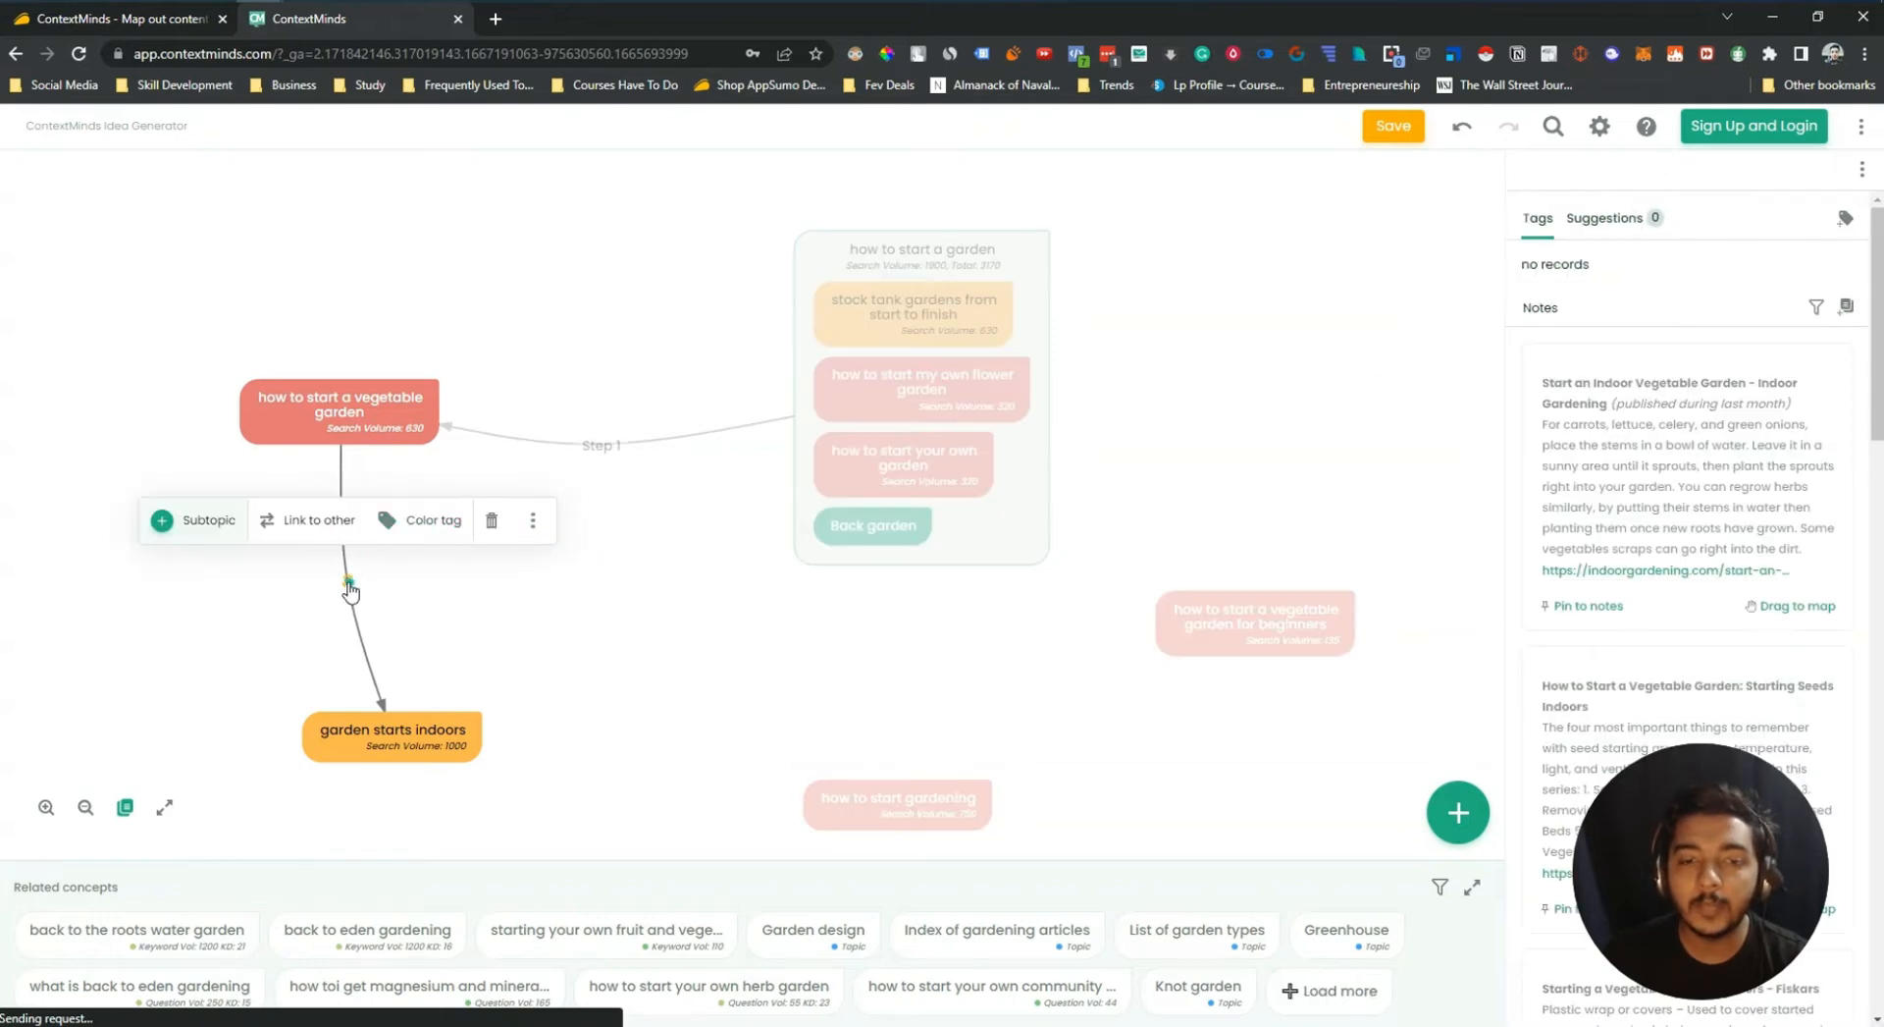
left_click(350, 589)
left_click(349, 588)
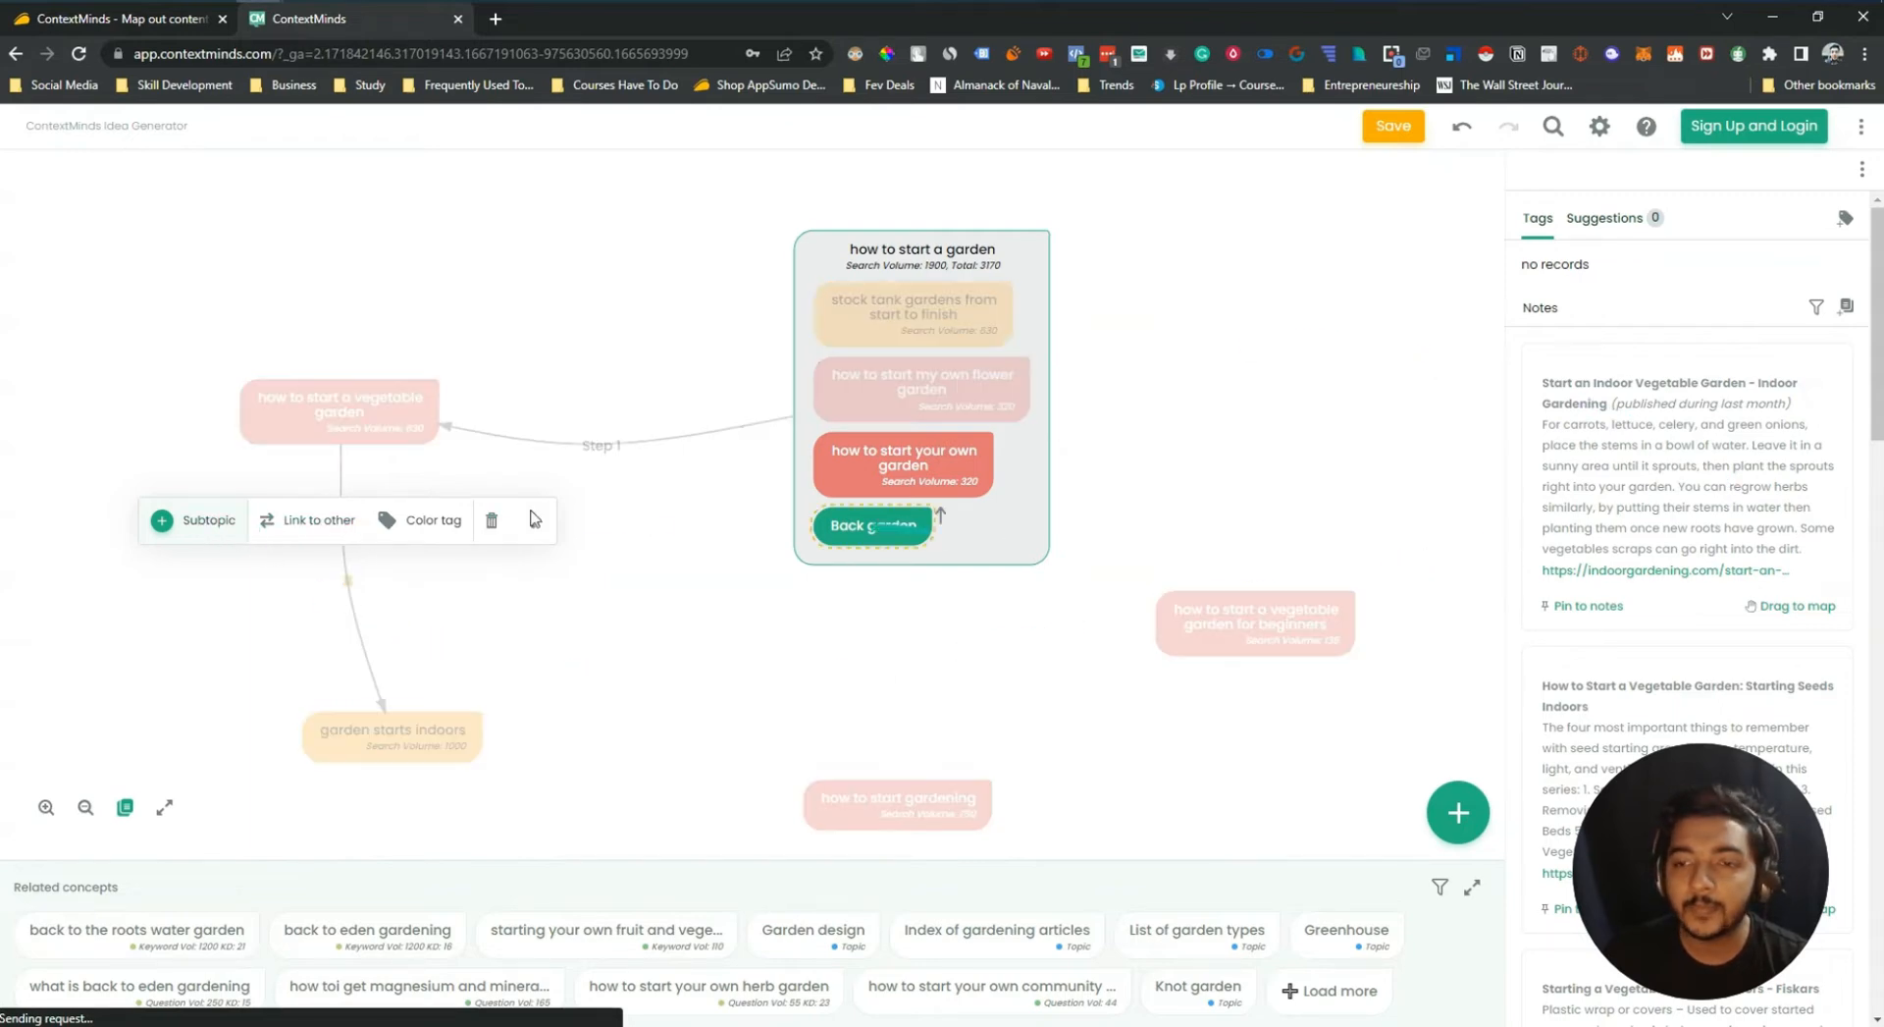
left_click(346, 589)
left_click(348, 585)
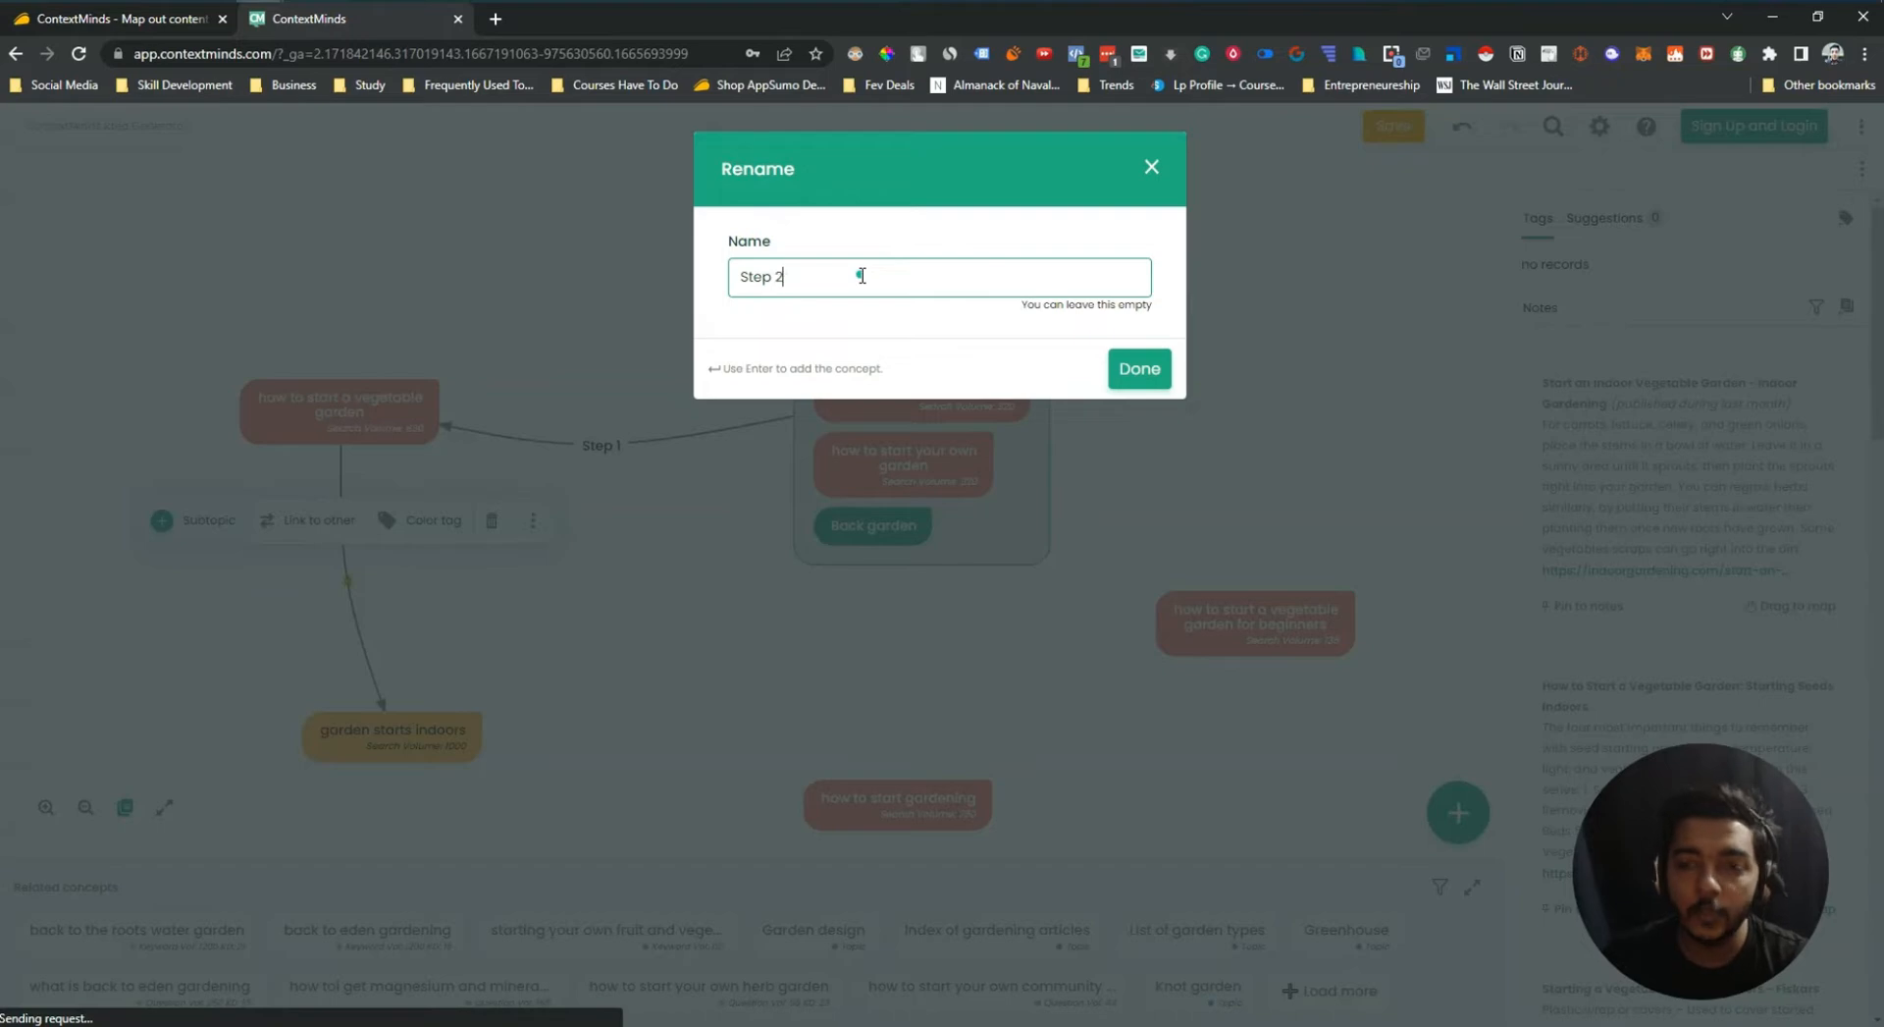
left_click(1138, 376)
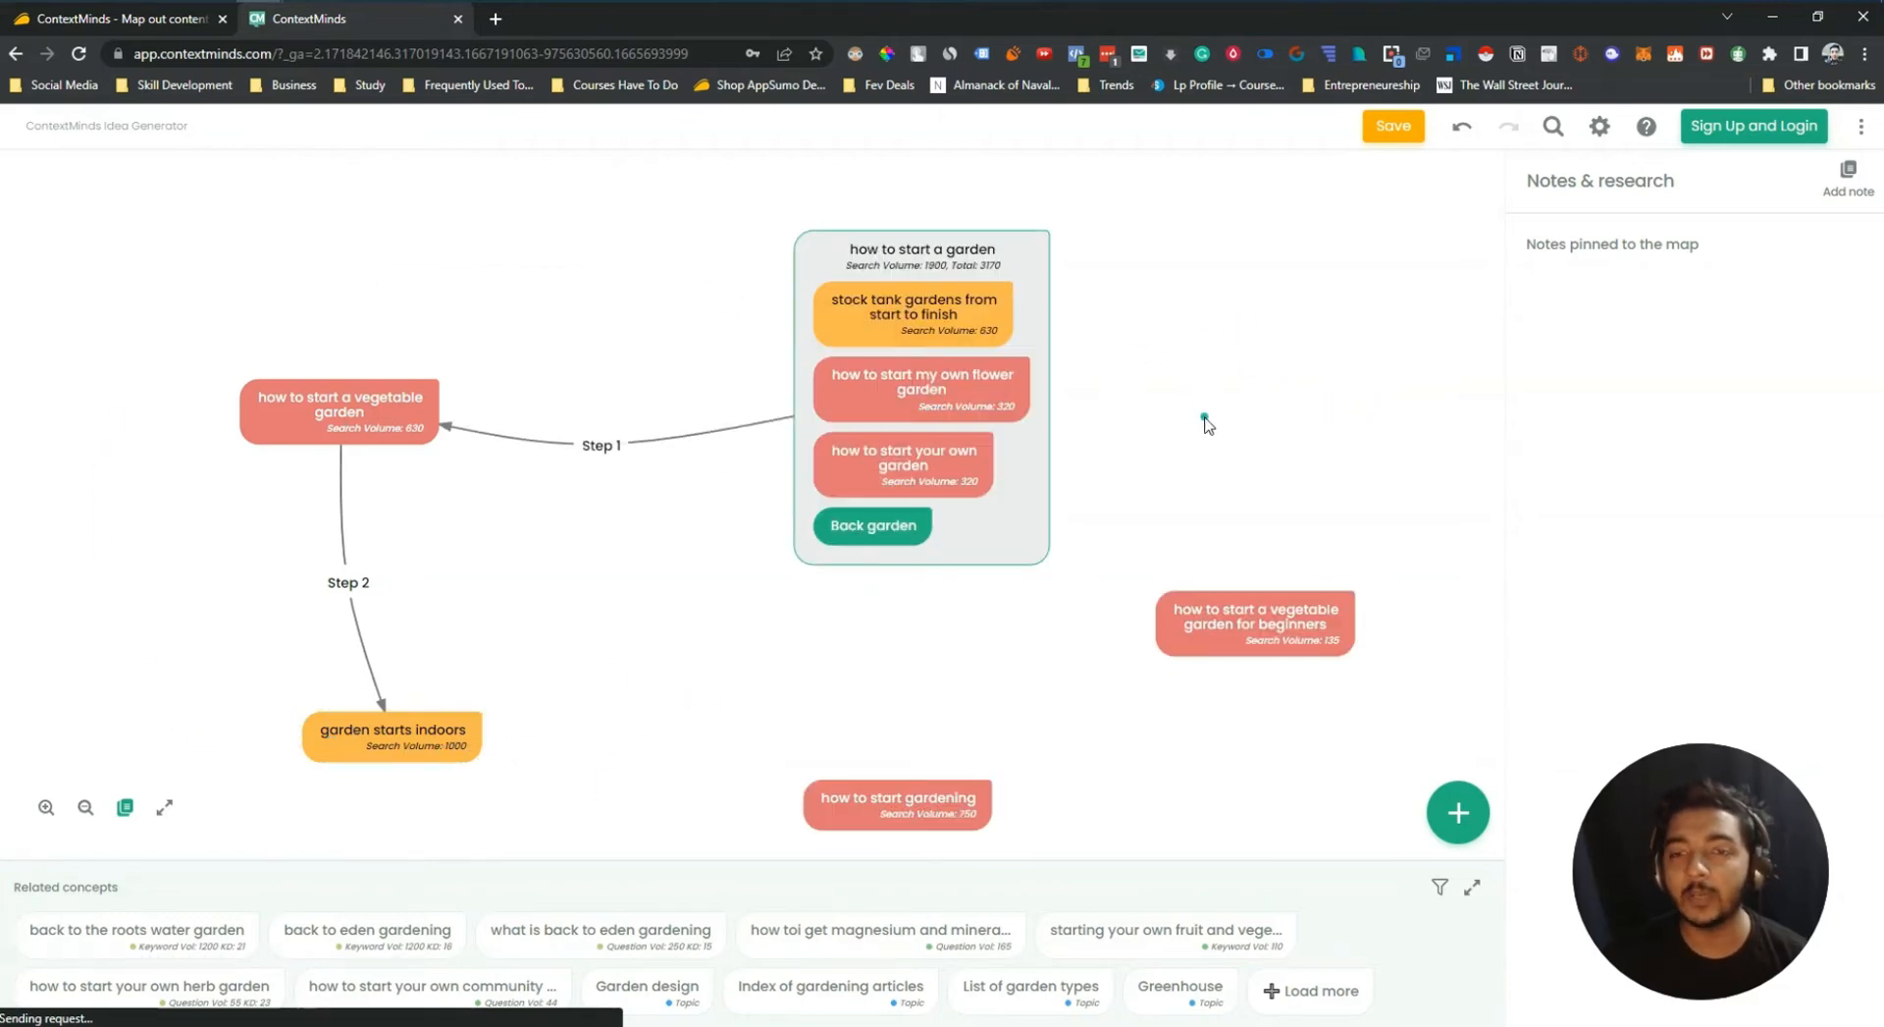
Review the keyword metrics and suggested notes of "how to start a vegetable garden for beginners" and try to place its suggested garden photo on the map
left_click(1223, 634)
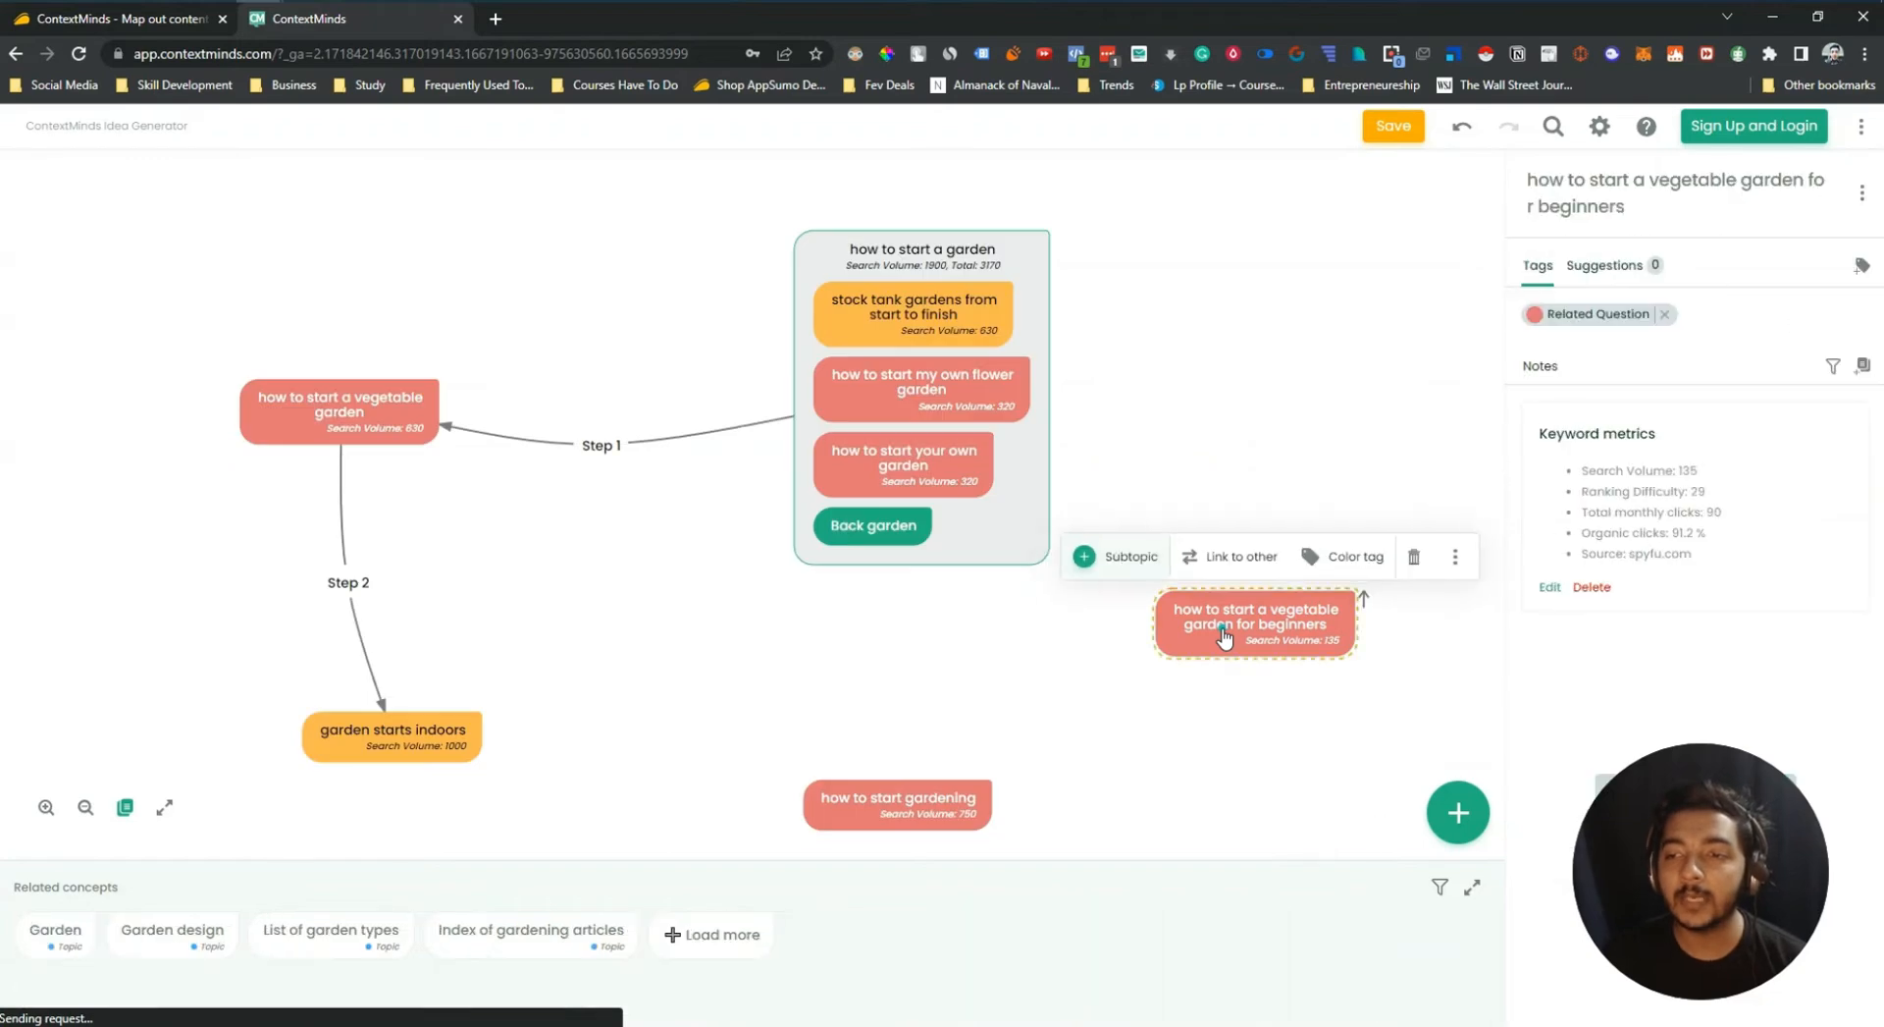
left_click_drag(1698, 893, 126, 257)
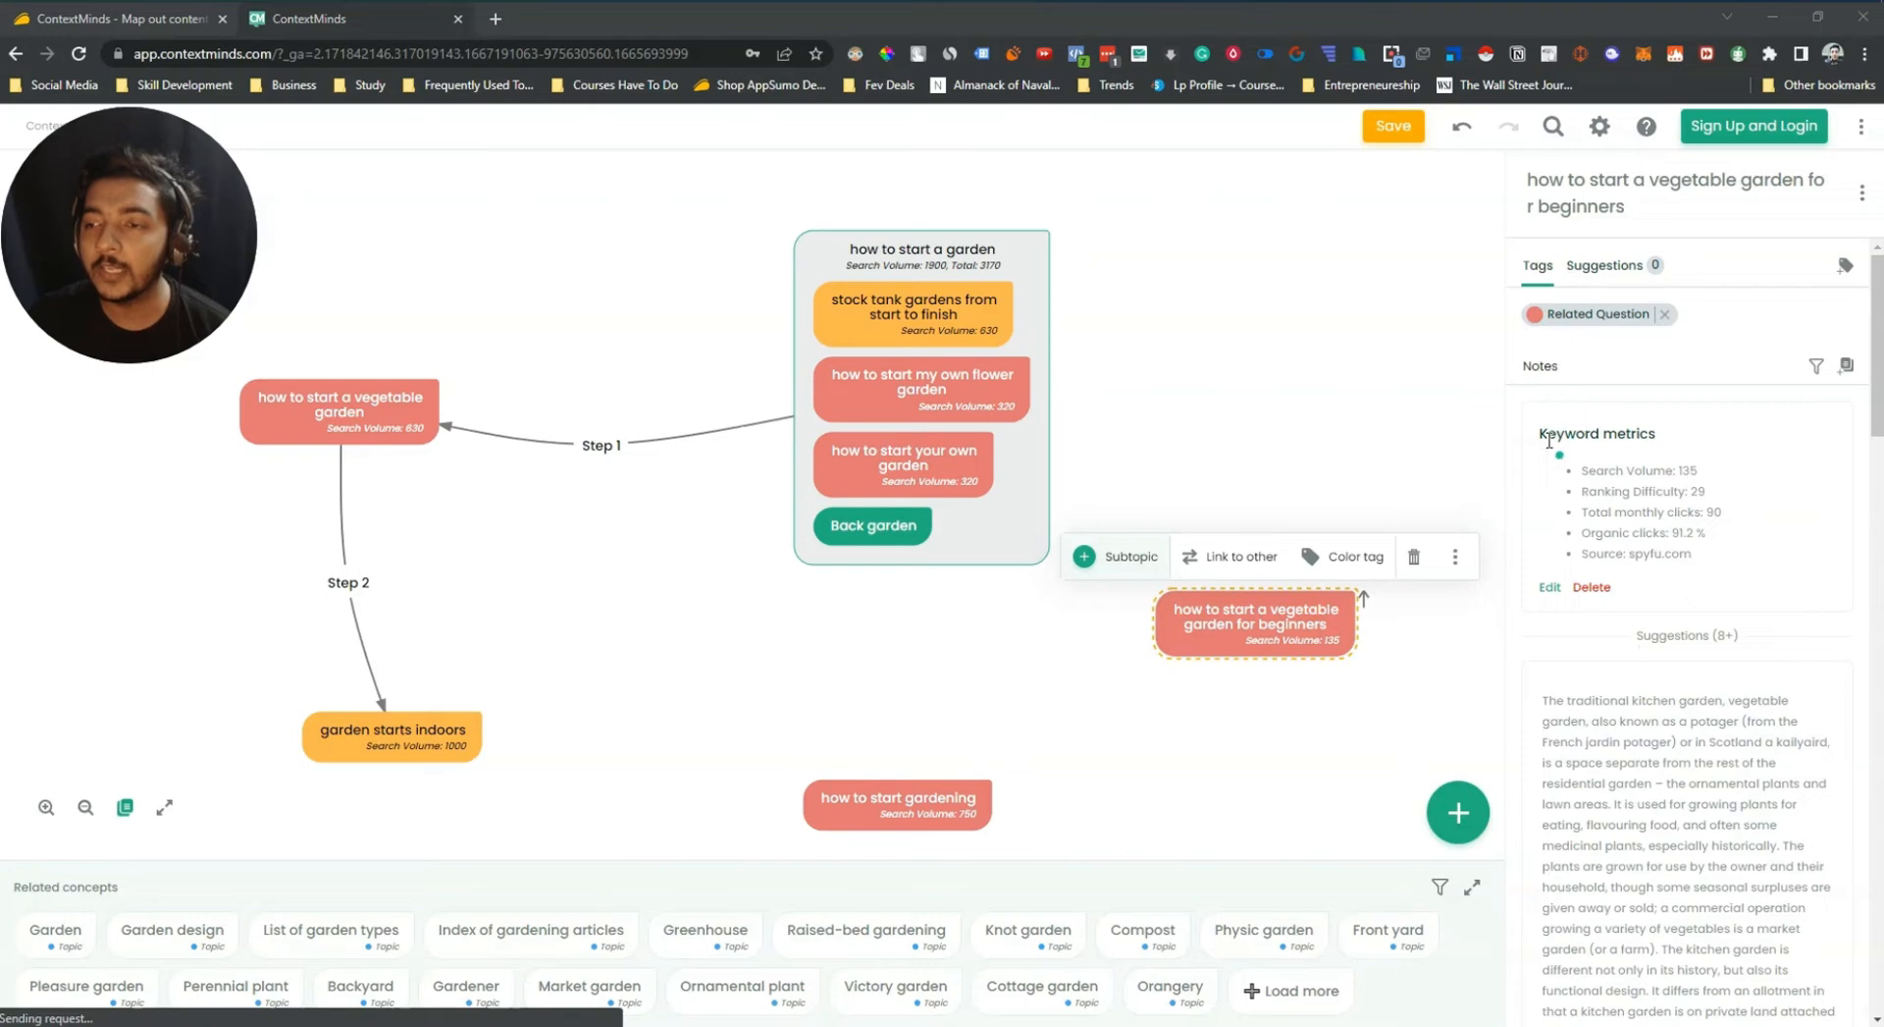
left_click_drag(1550, 438, 1699, 559)
left_click(1701, 559)
scroll(1705, 692, "down", 3)
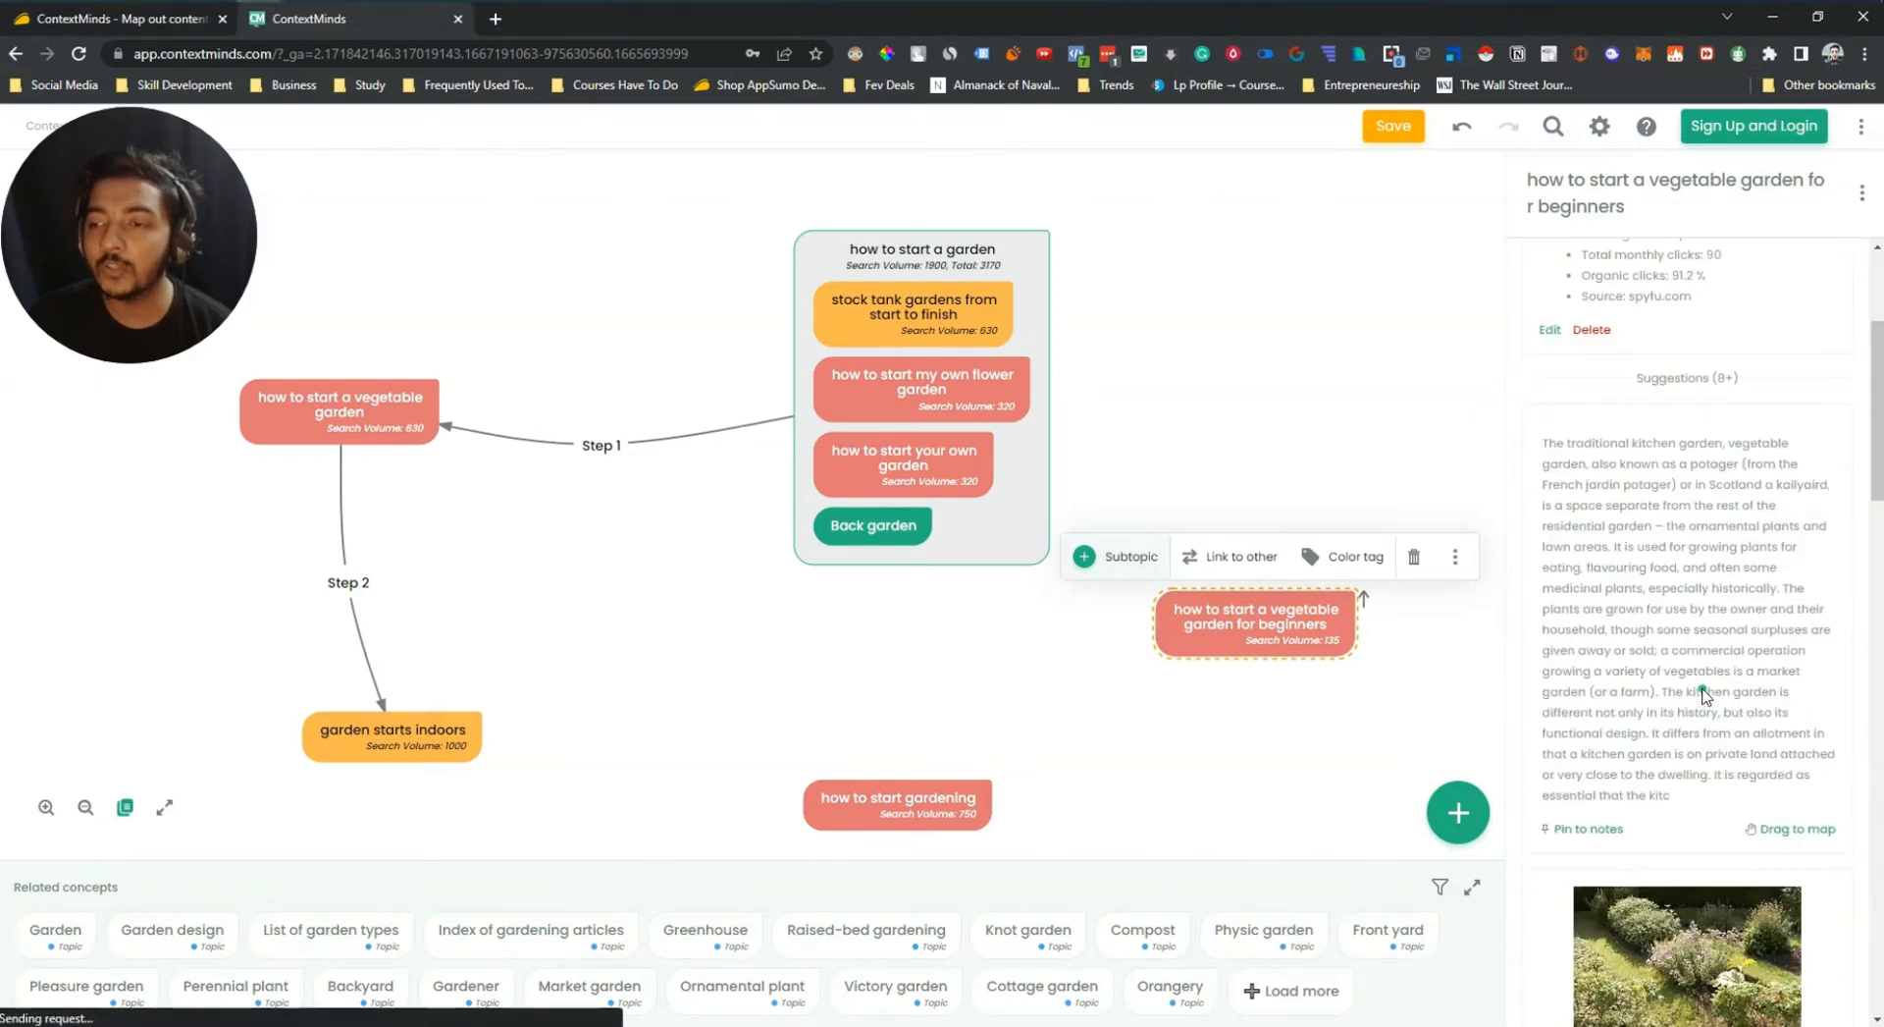
scroll(1703, 694, "down", 3)
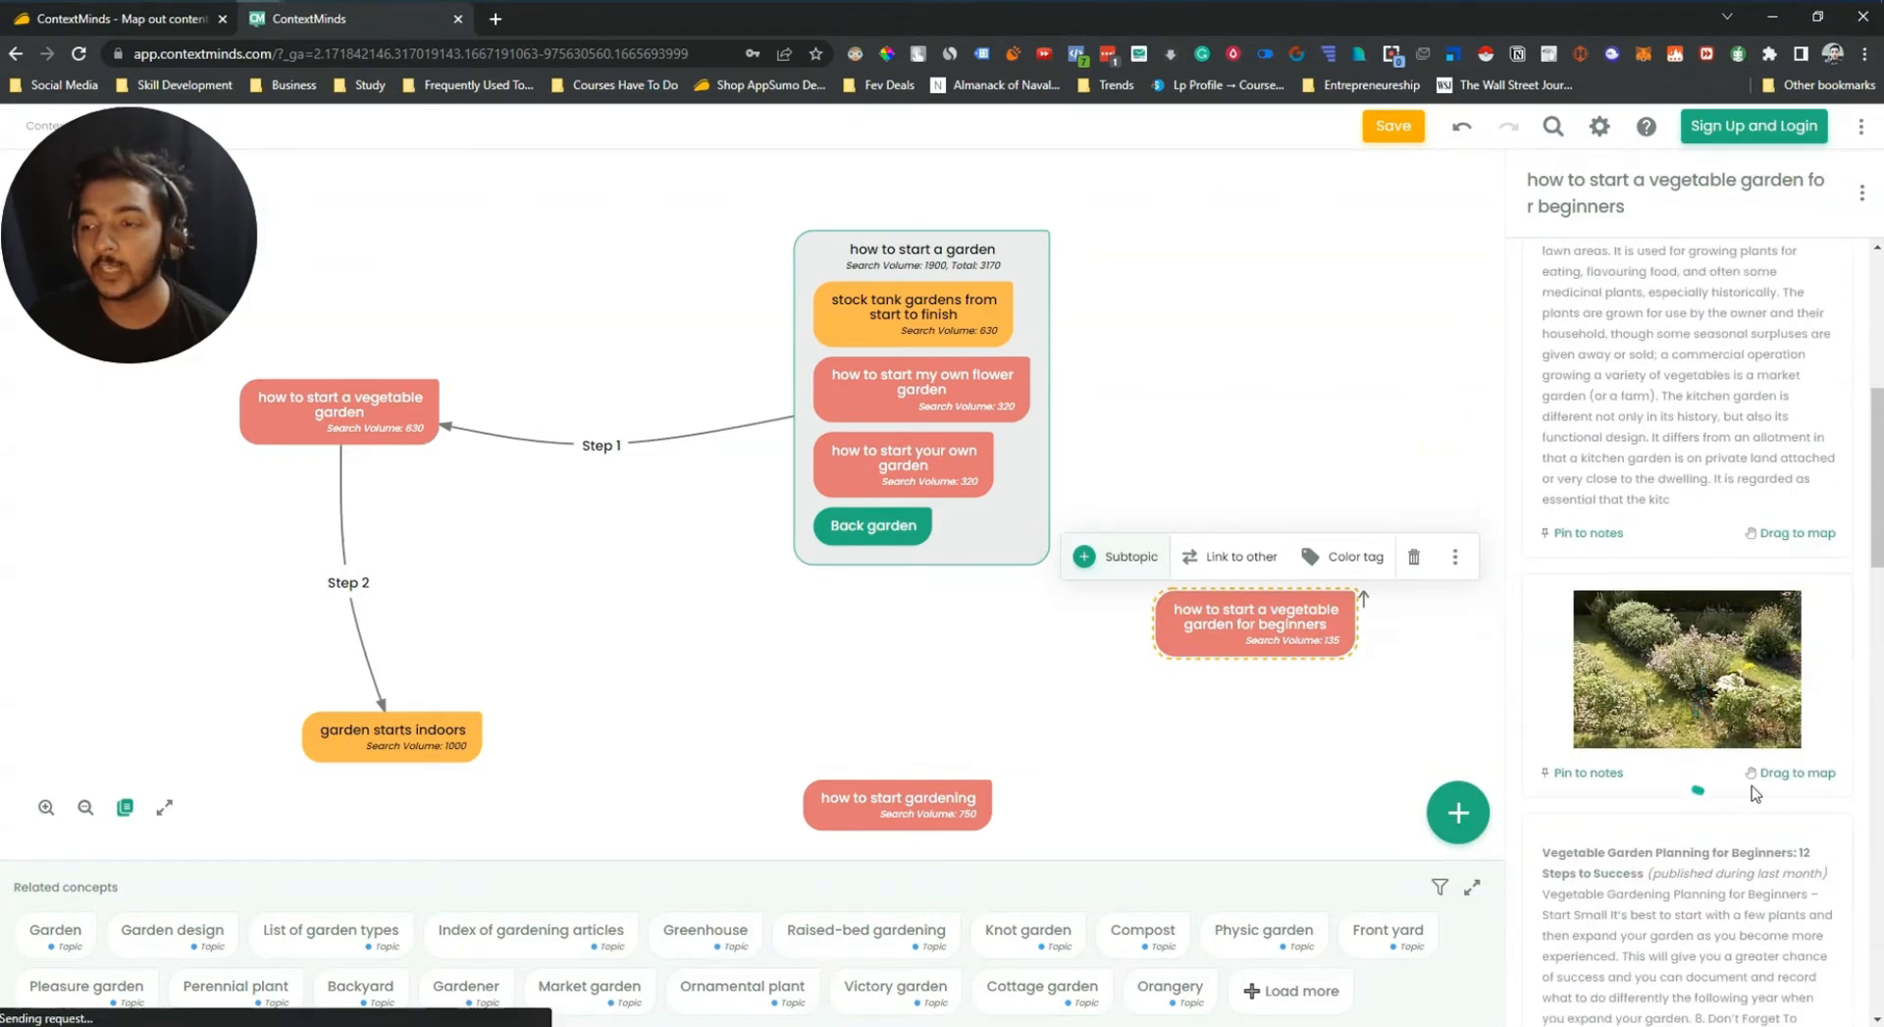
left_click_drag(1803, 786, 1383, 783)
left_click(1315, 761)
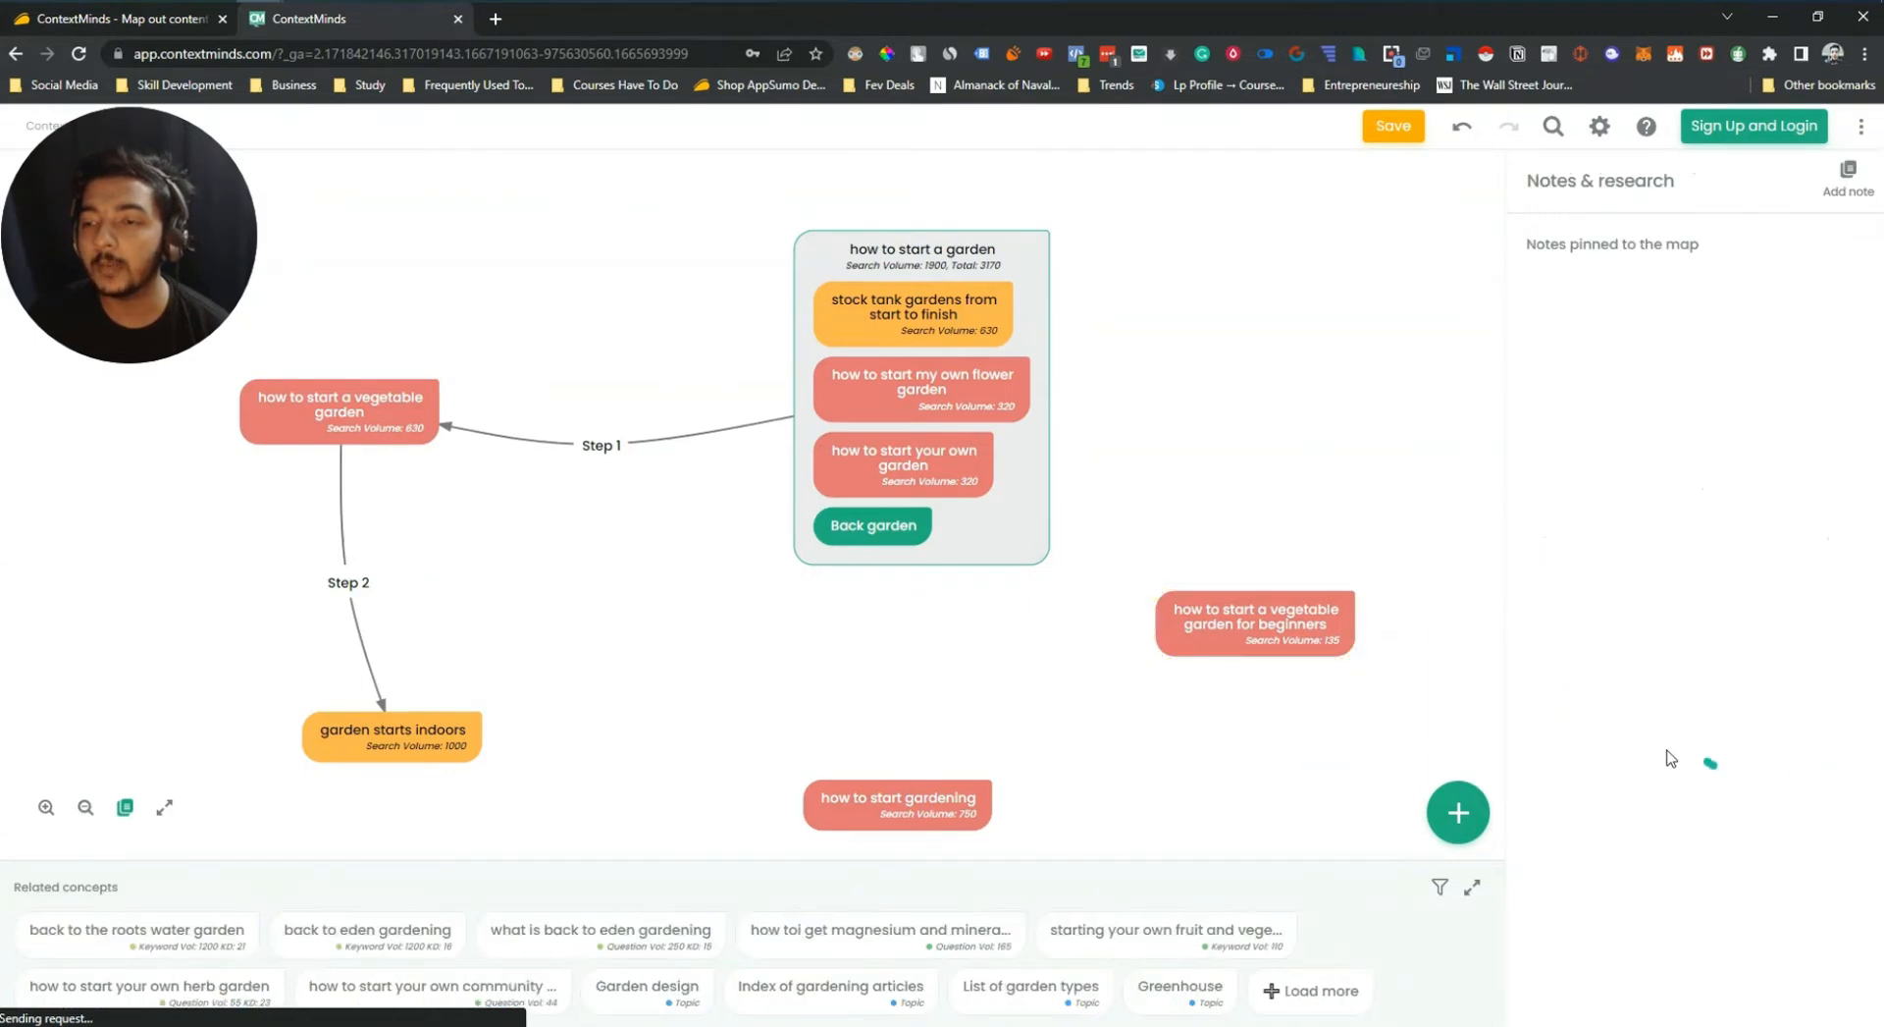
Place the suggested traditional kitchen garden text on the map just below "how to start a vegetable garden for beginners"
left_click(1320, 628)
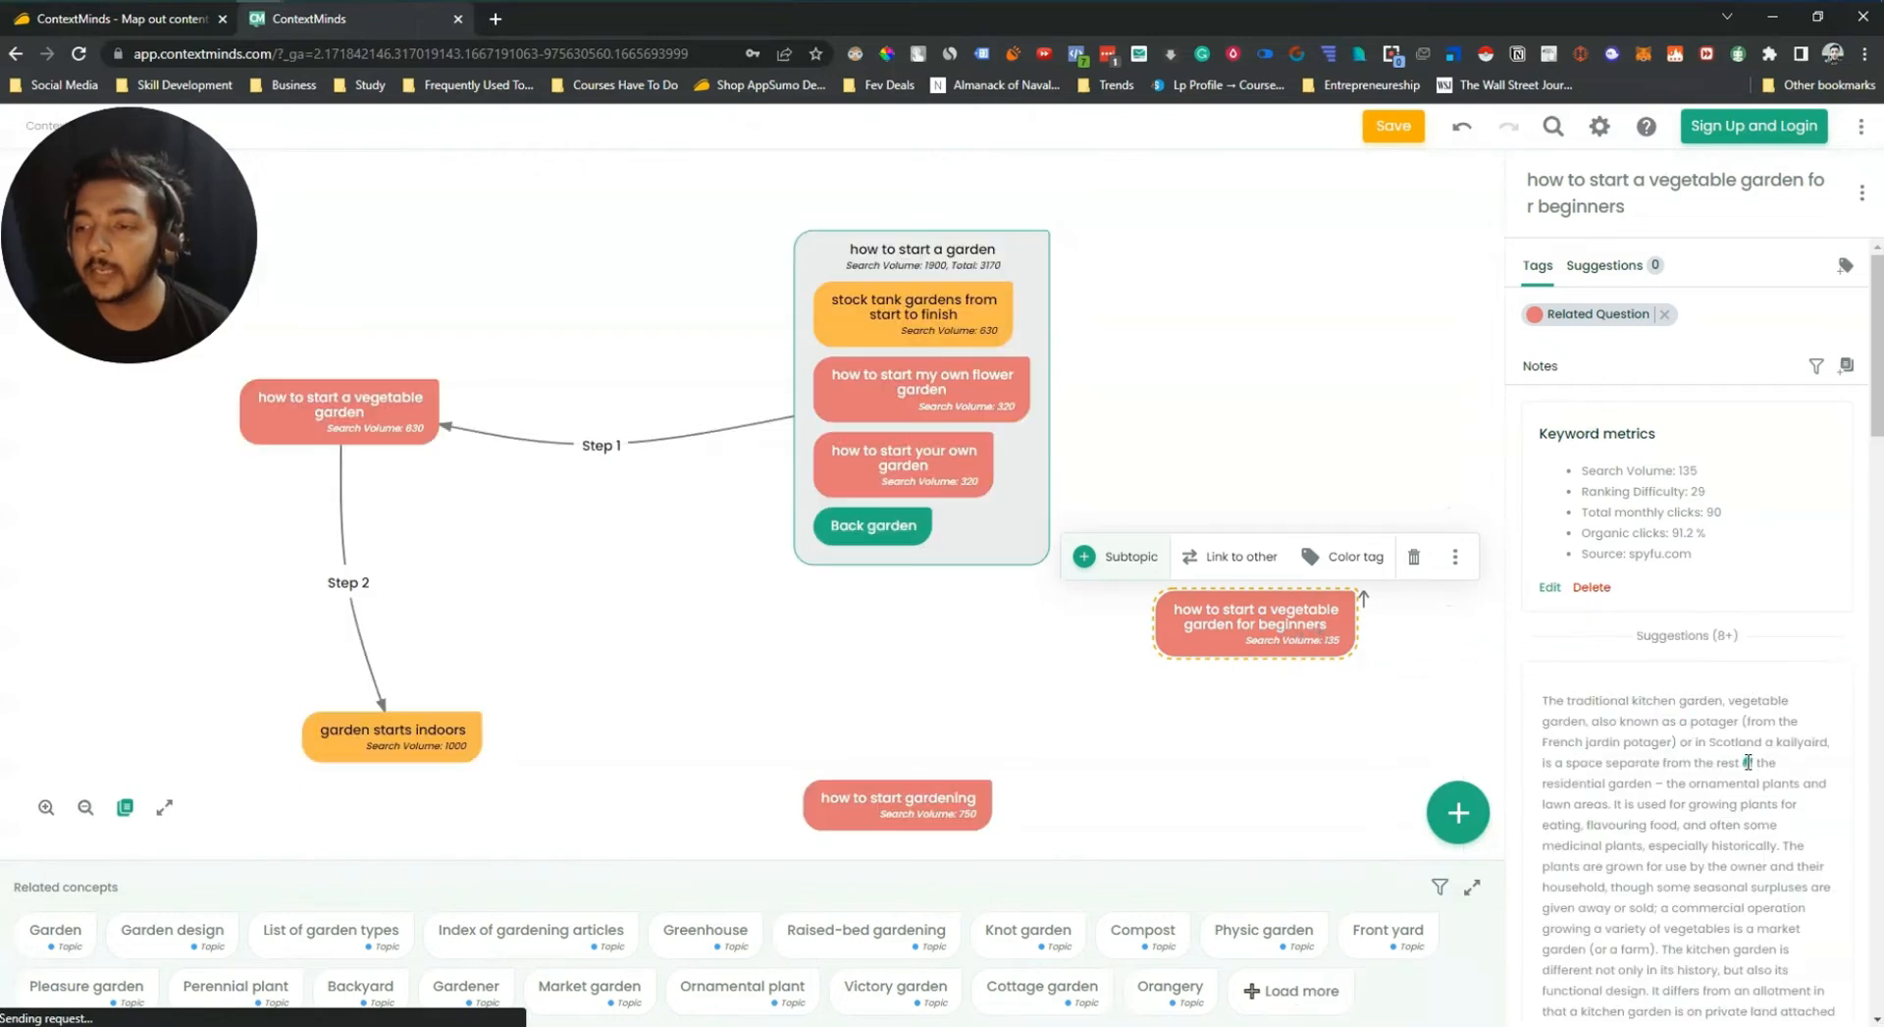
scroll(1784, 703, "down", 6)
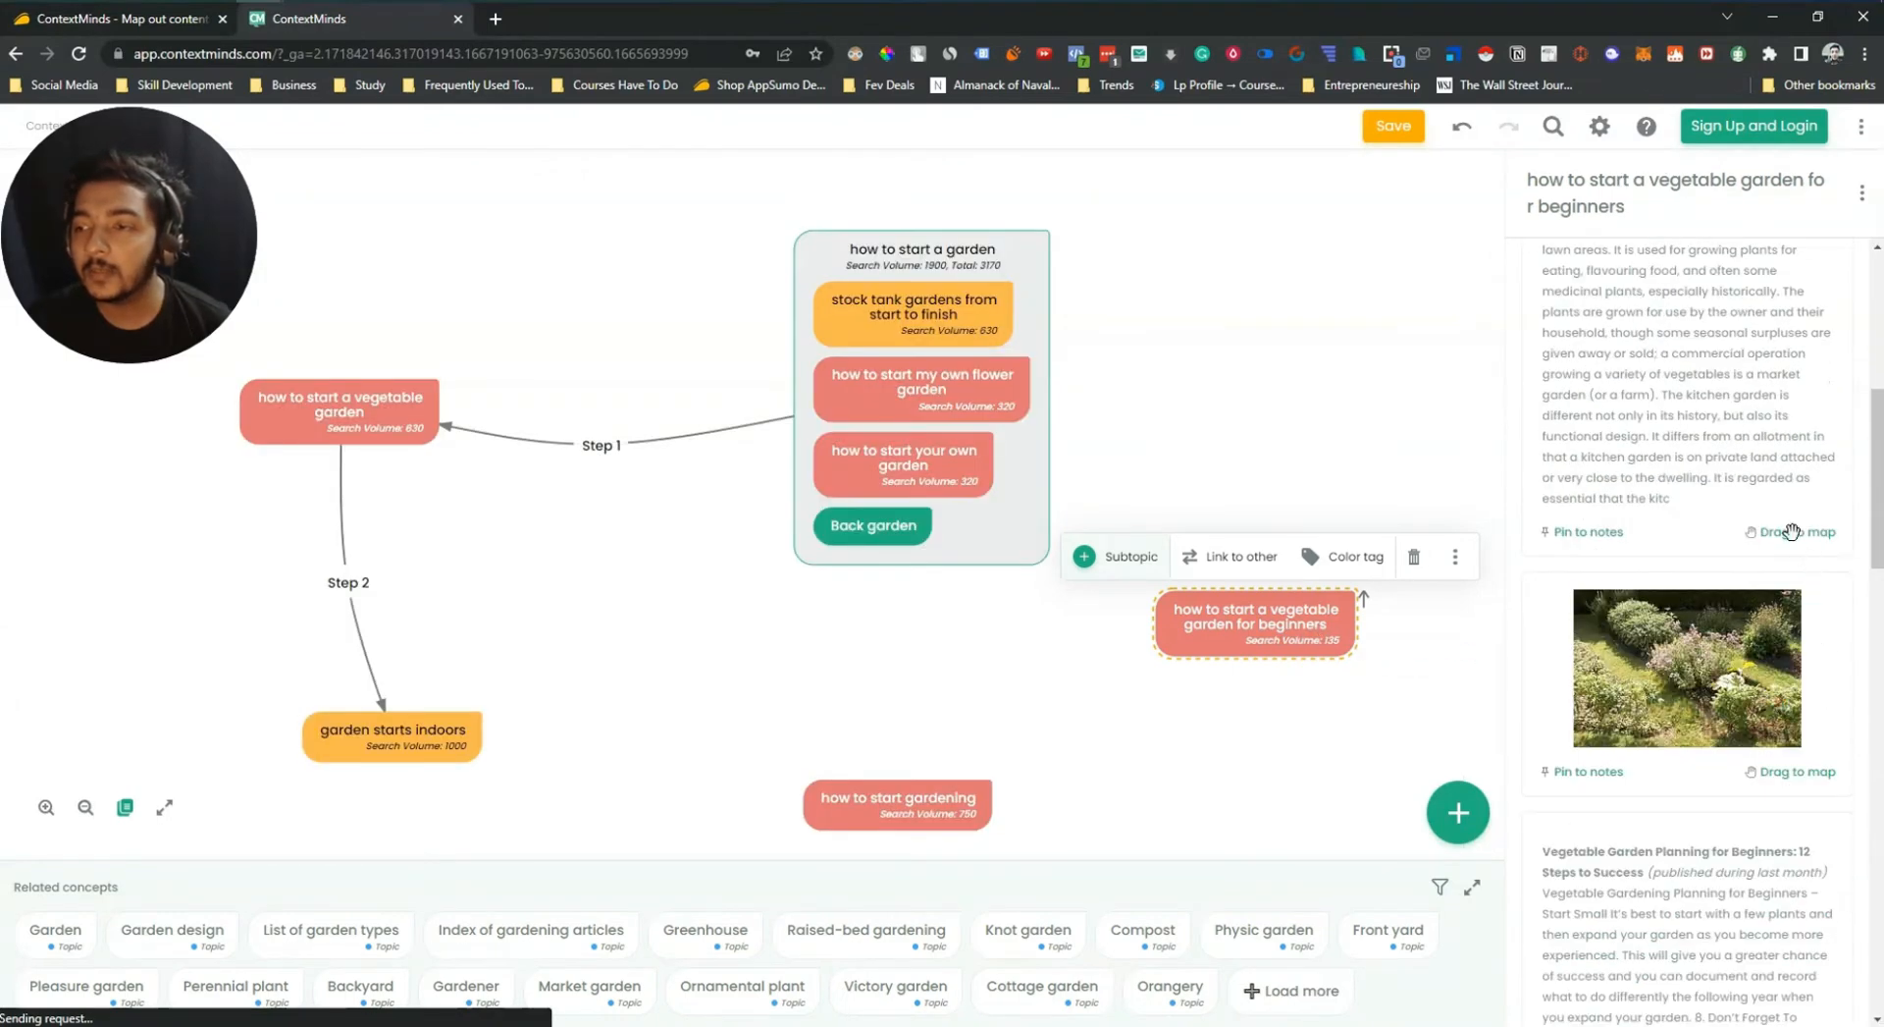
left_click_drag(1791, 531, 1258, 730)
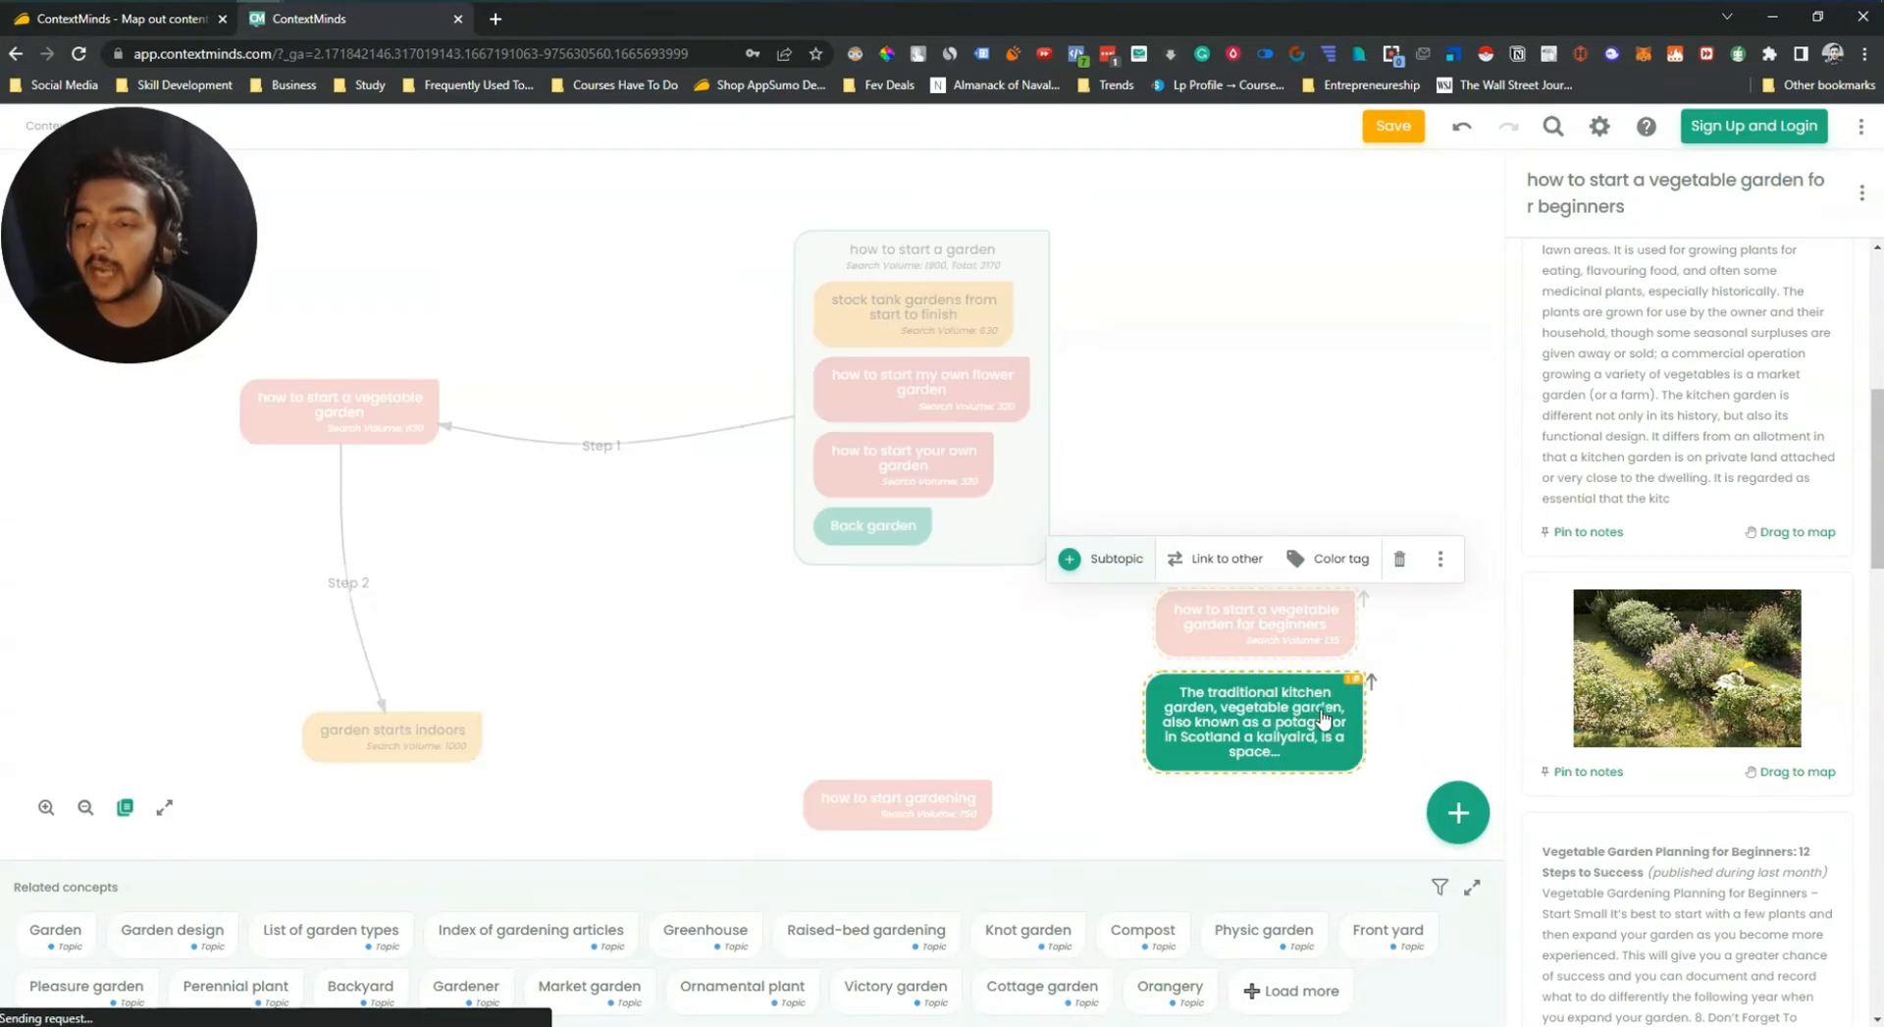
Examine the attached note and the suggestions of the traditional kitchen garden concept
left_click(1276, 722)
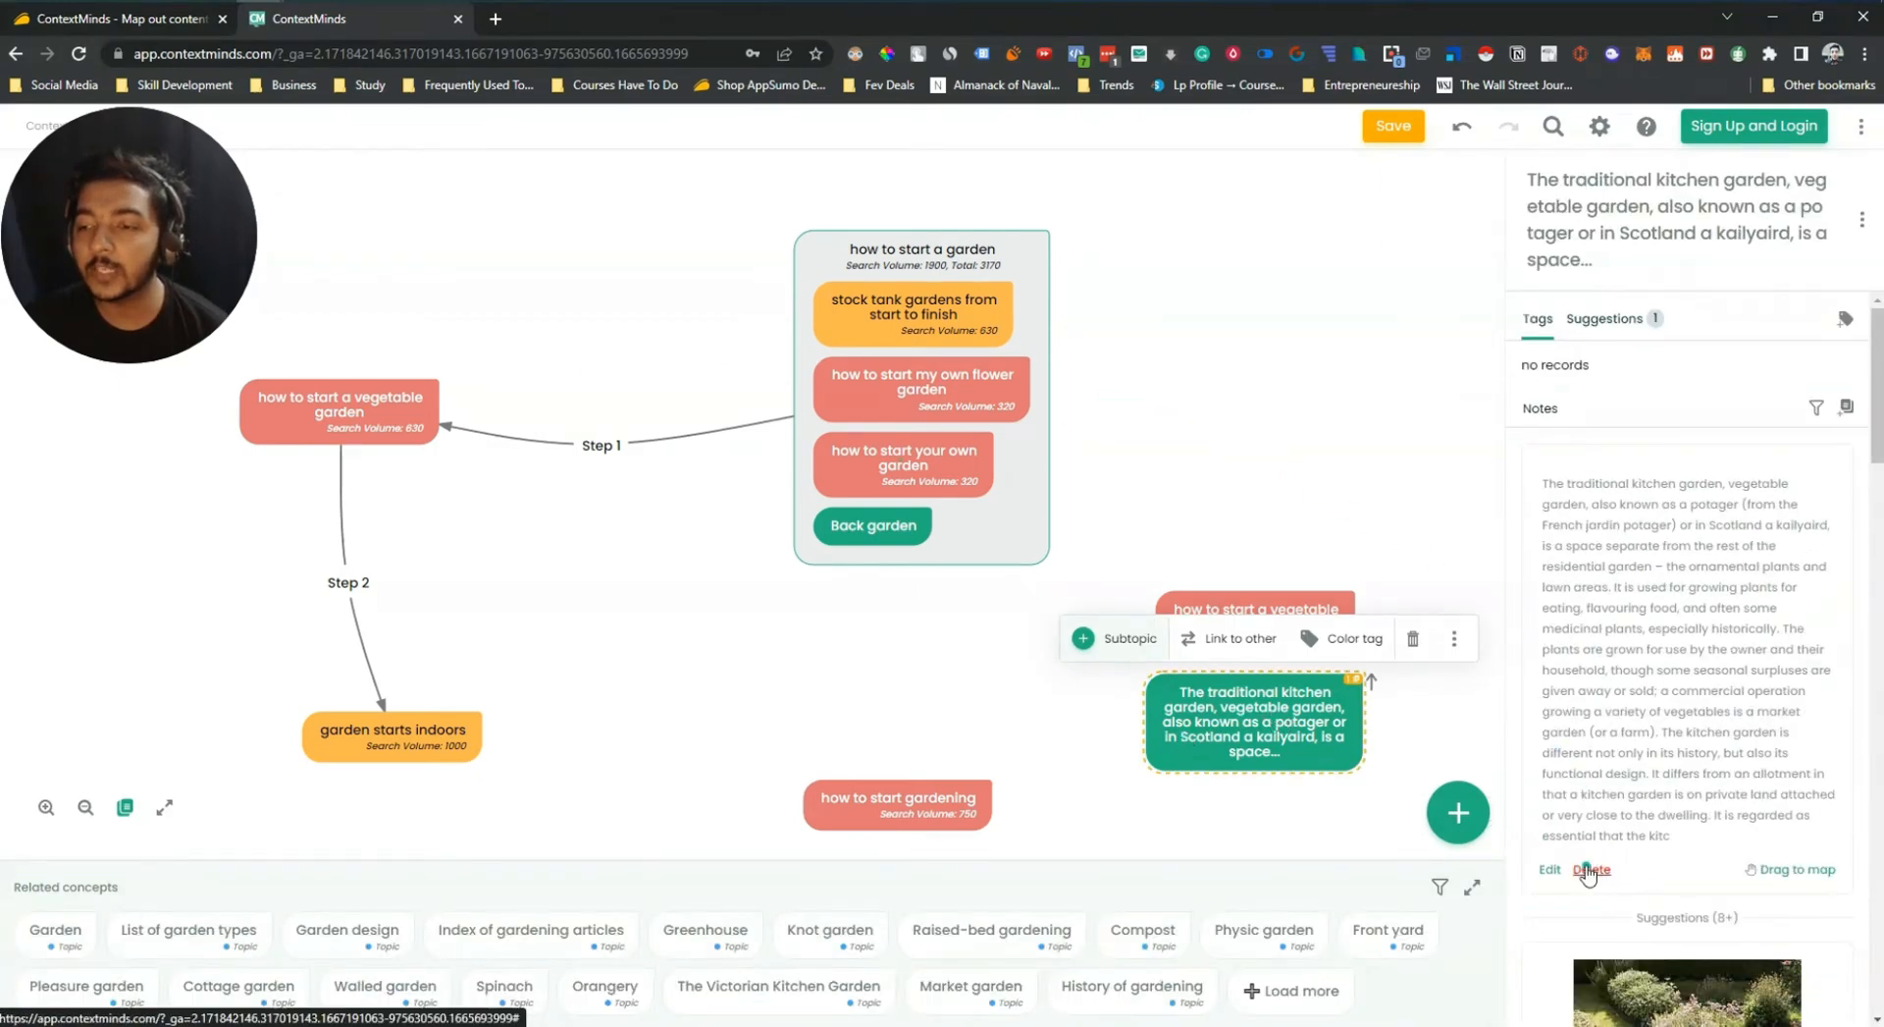
scroll(1590, 868, "down", 5)
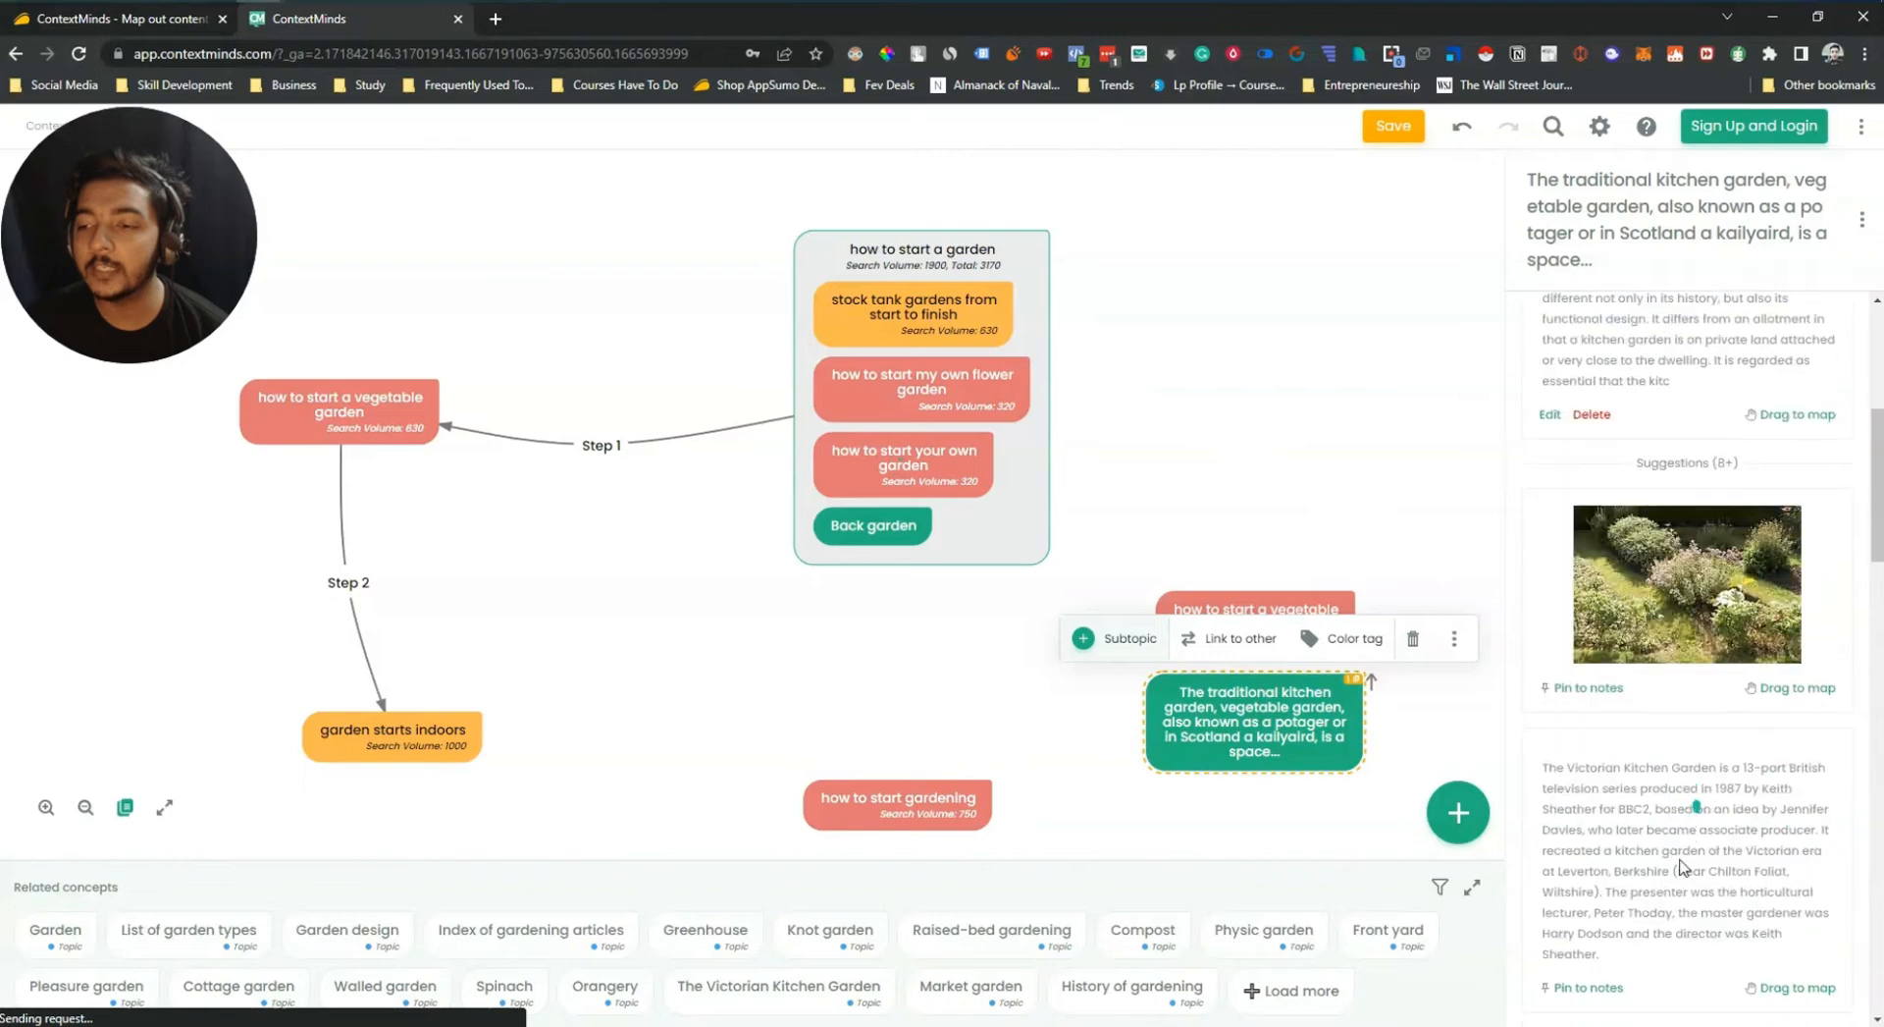
left_click(1589, 688)
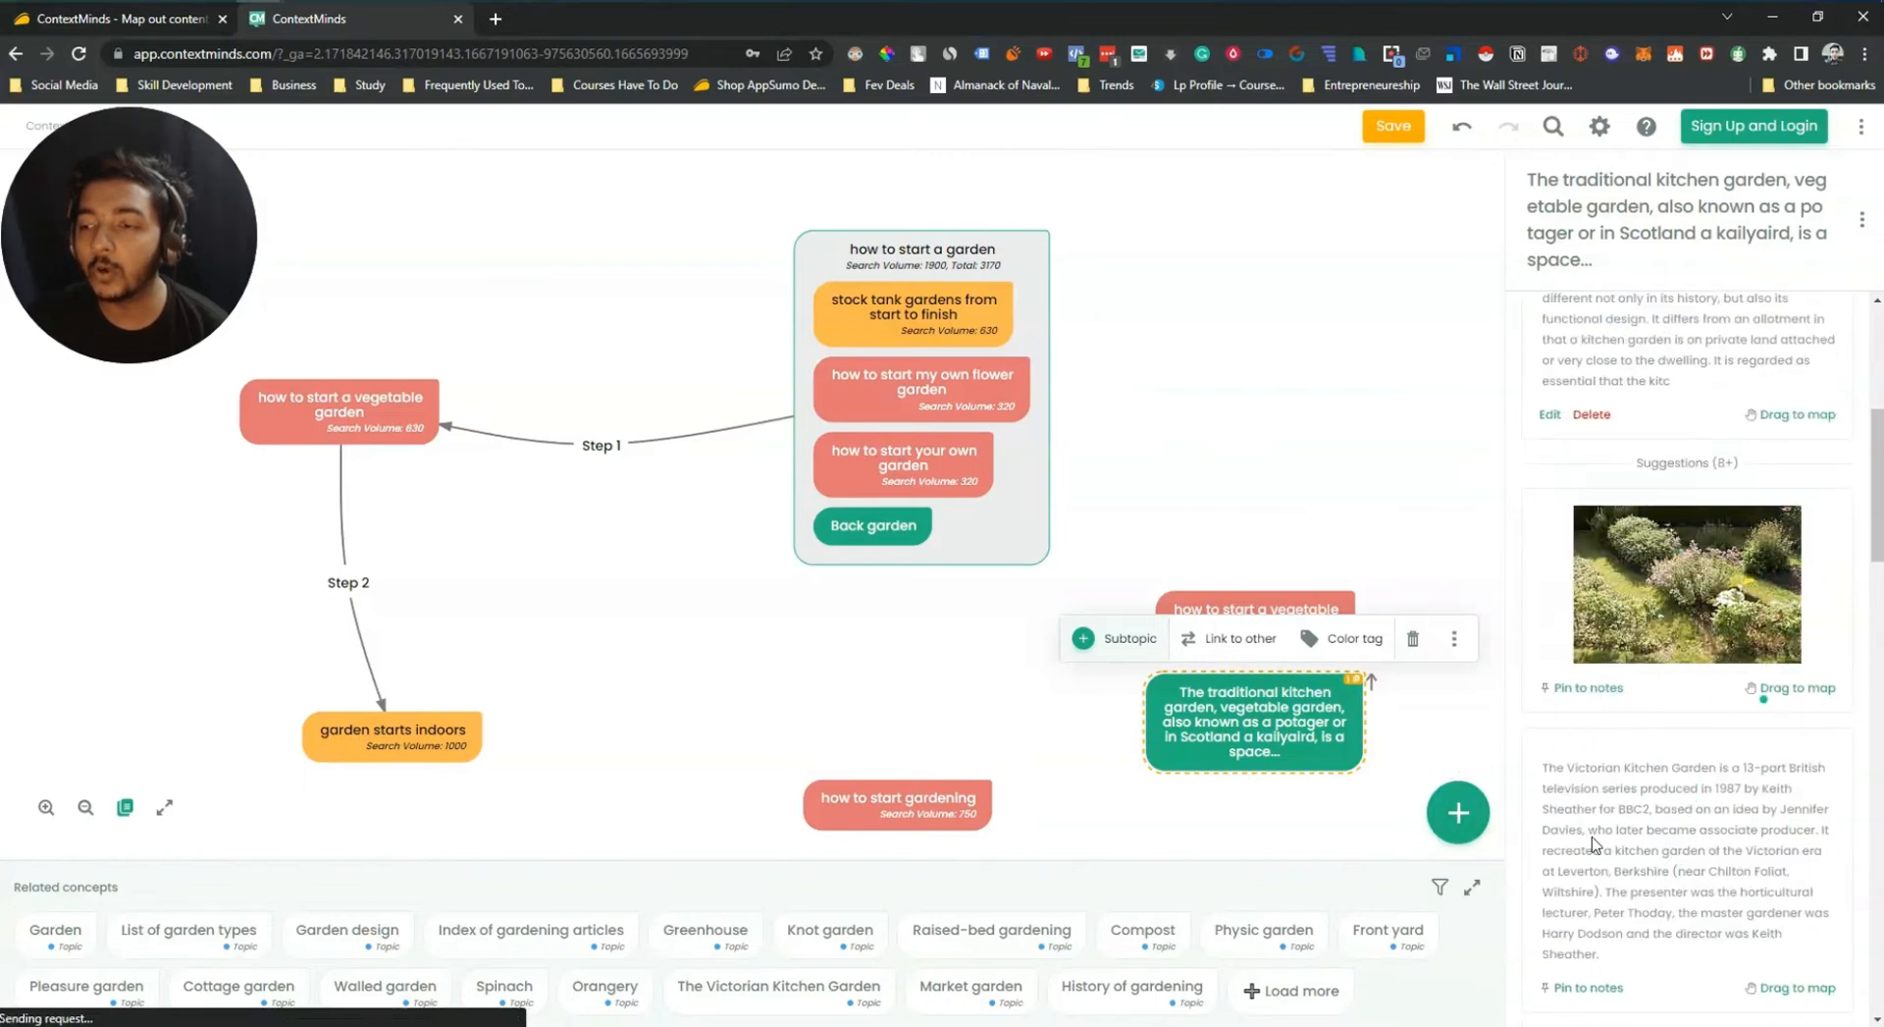
left_click(1350, 681)
left_click(1350, 681)
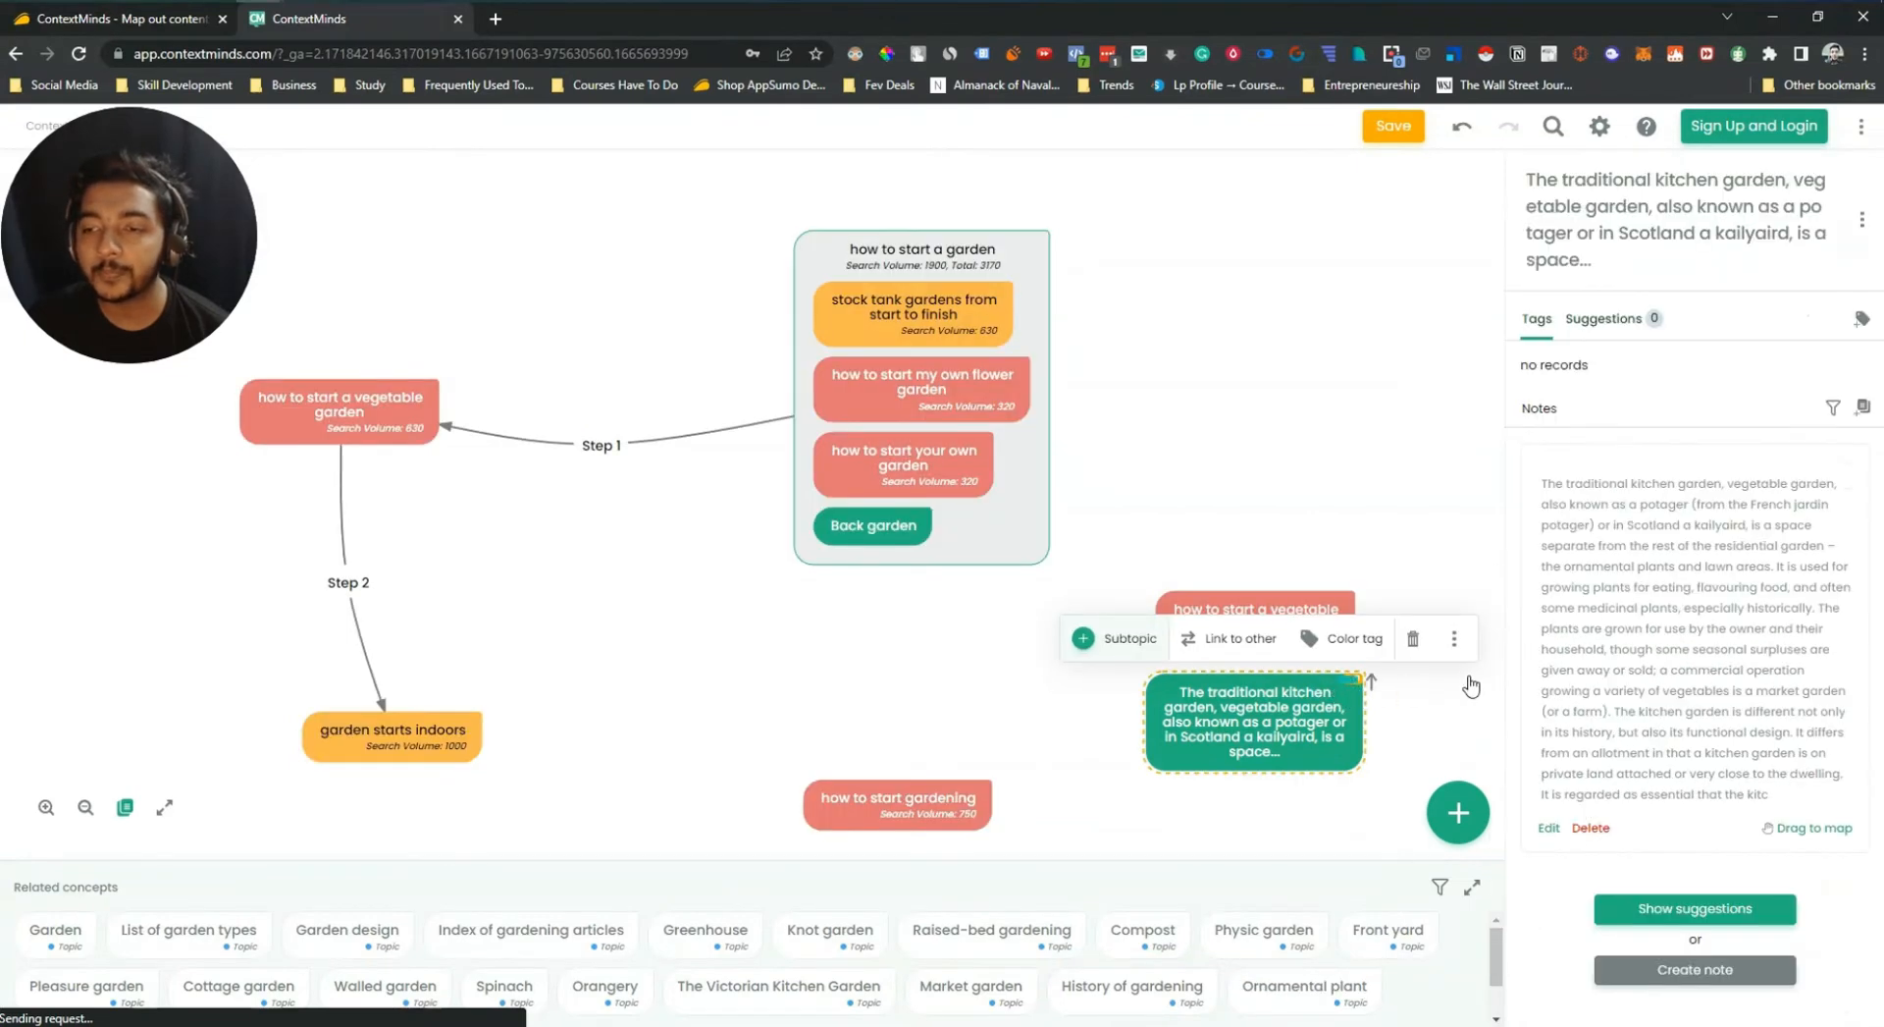
Start a note on the traditional kitchen garden concept, using the three introductory paragraphs copied from the AppSumo ContextMinds page as its content
left_click(1455, 642)
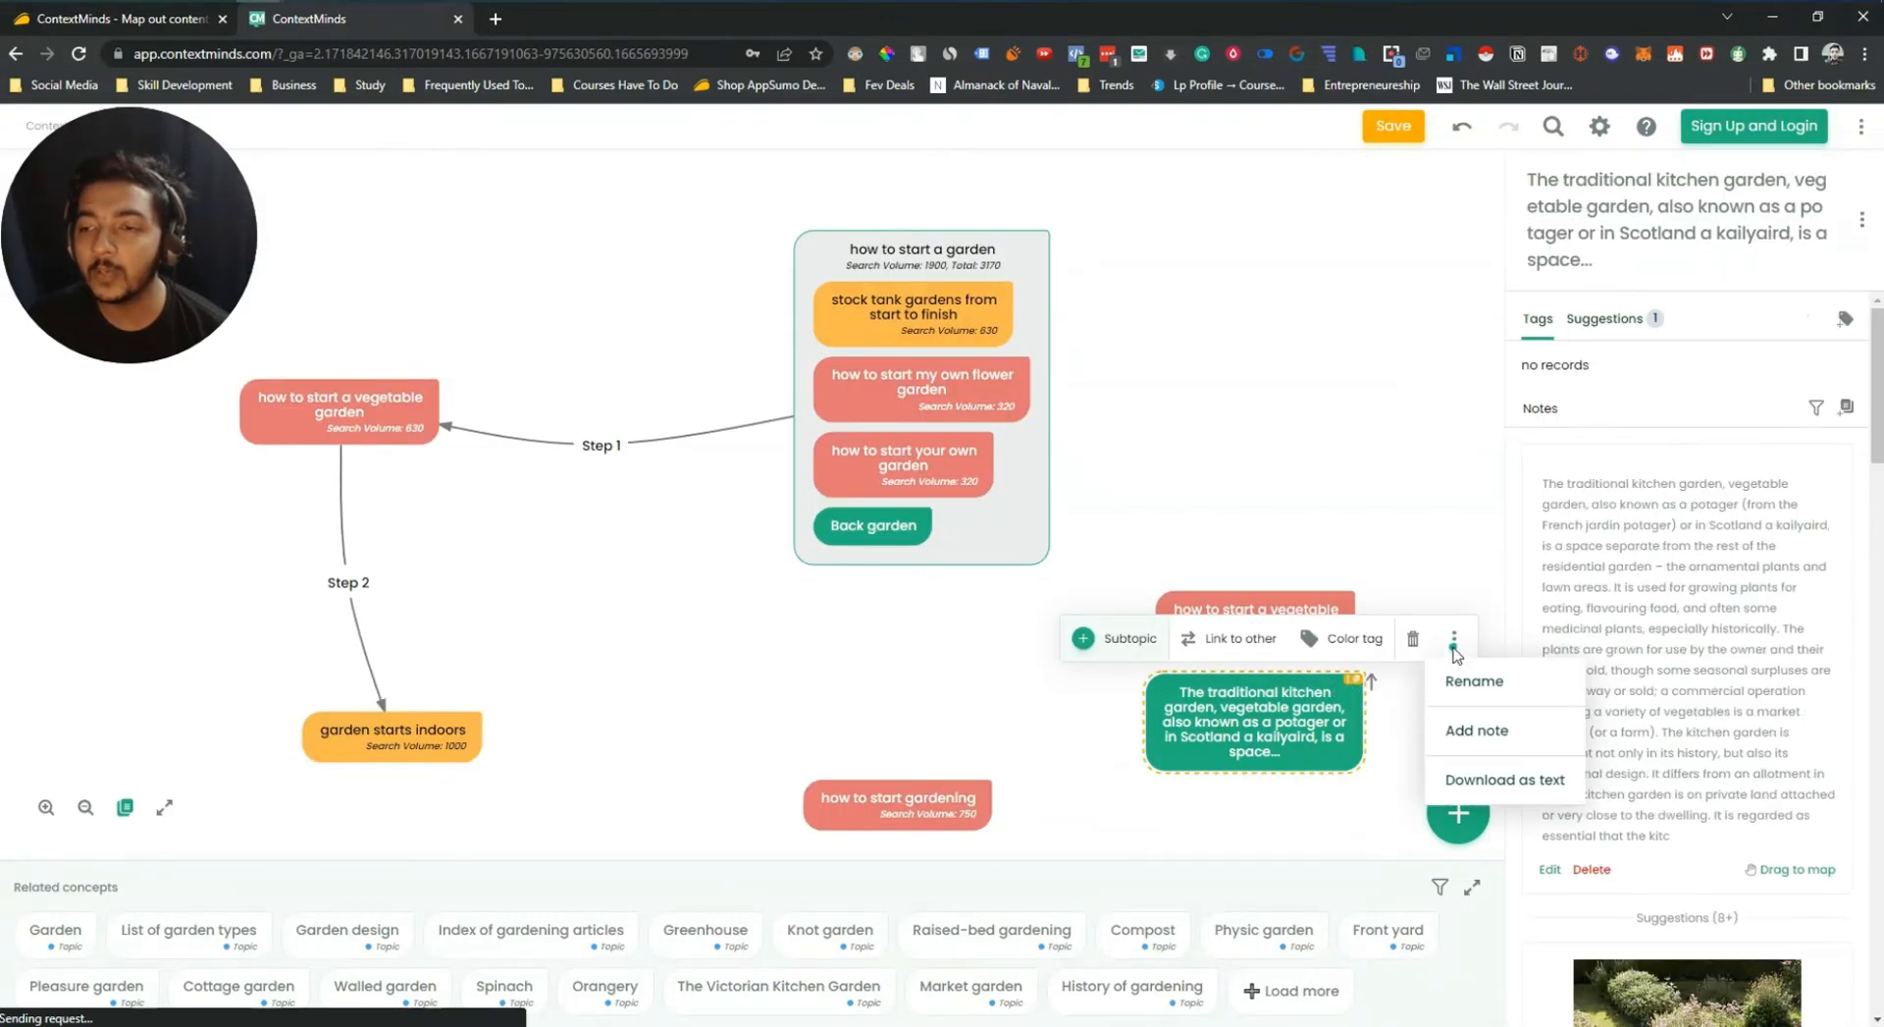
left_click(1494, 730)
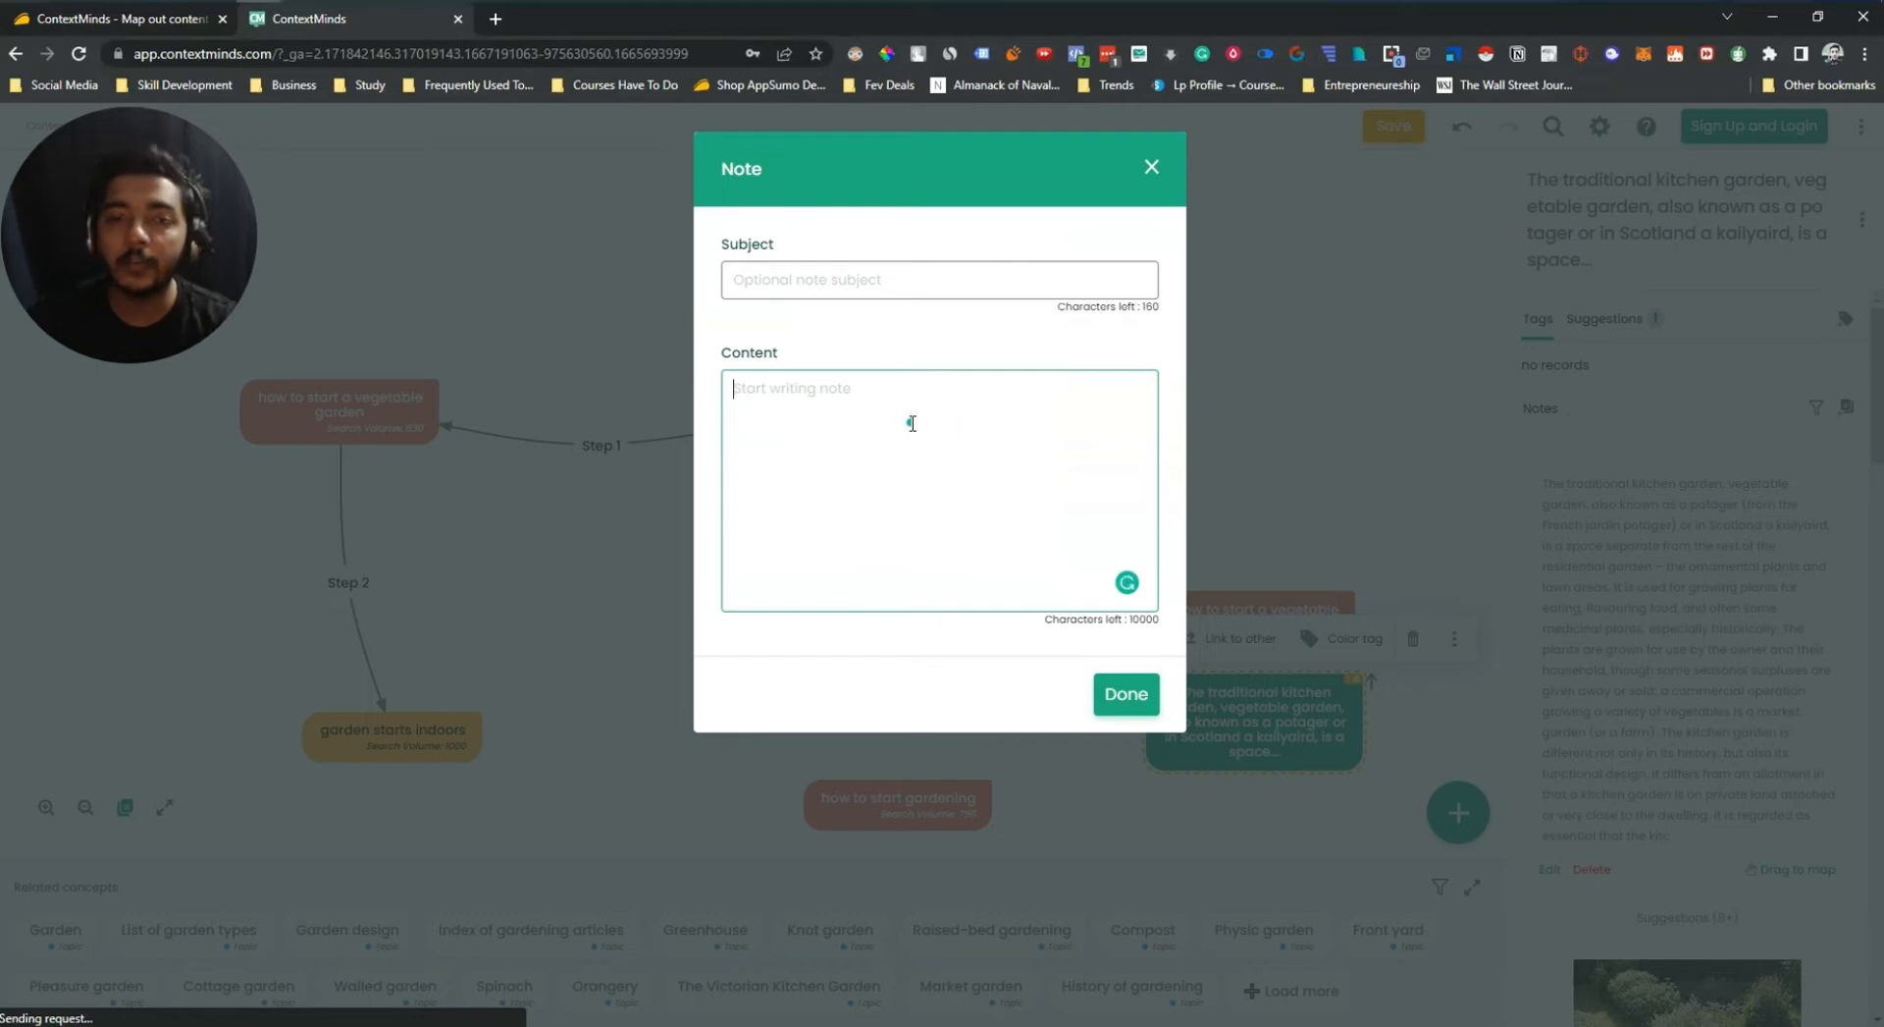
left_click(49, 20)
scroll(396, 328, "down", 3)
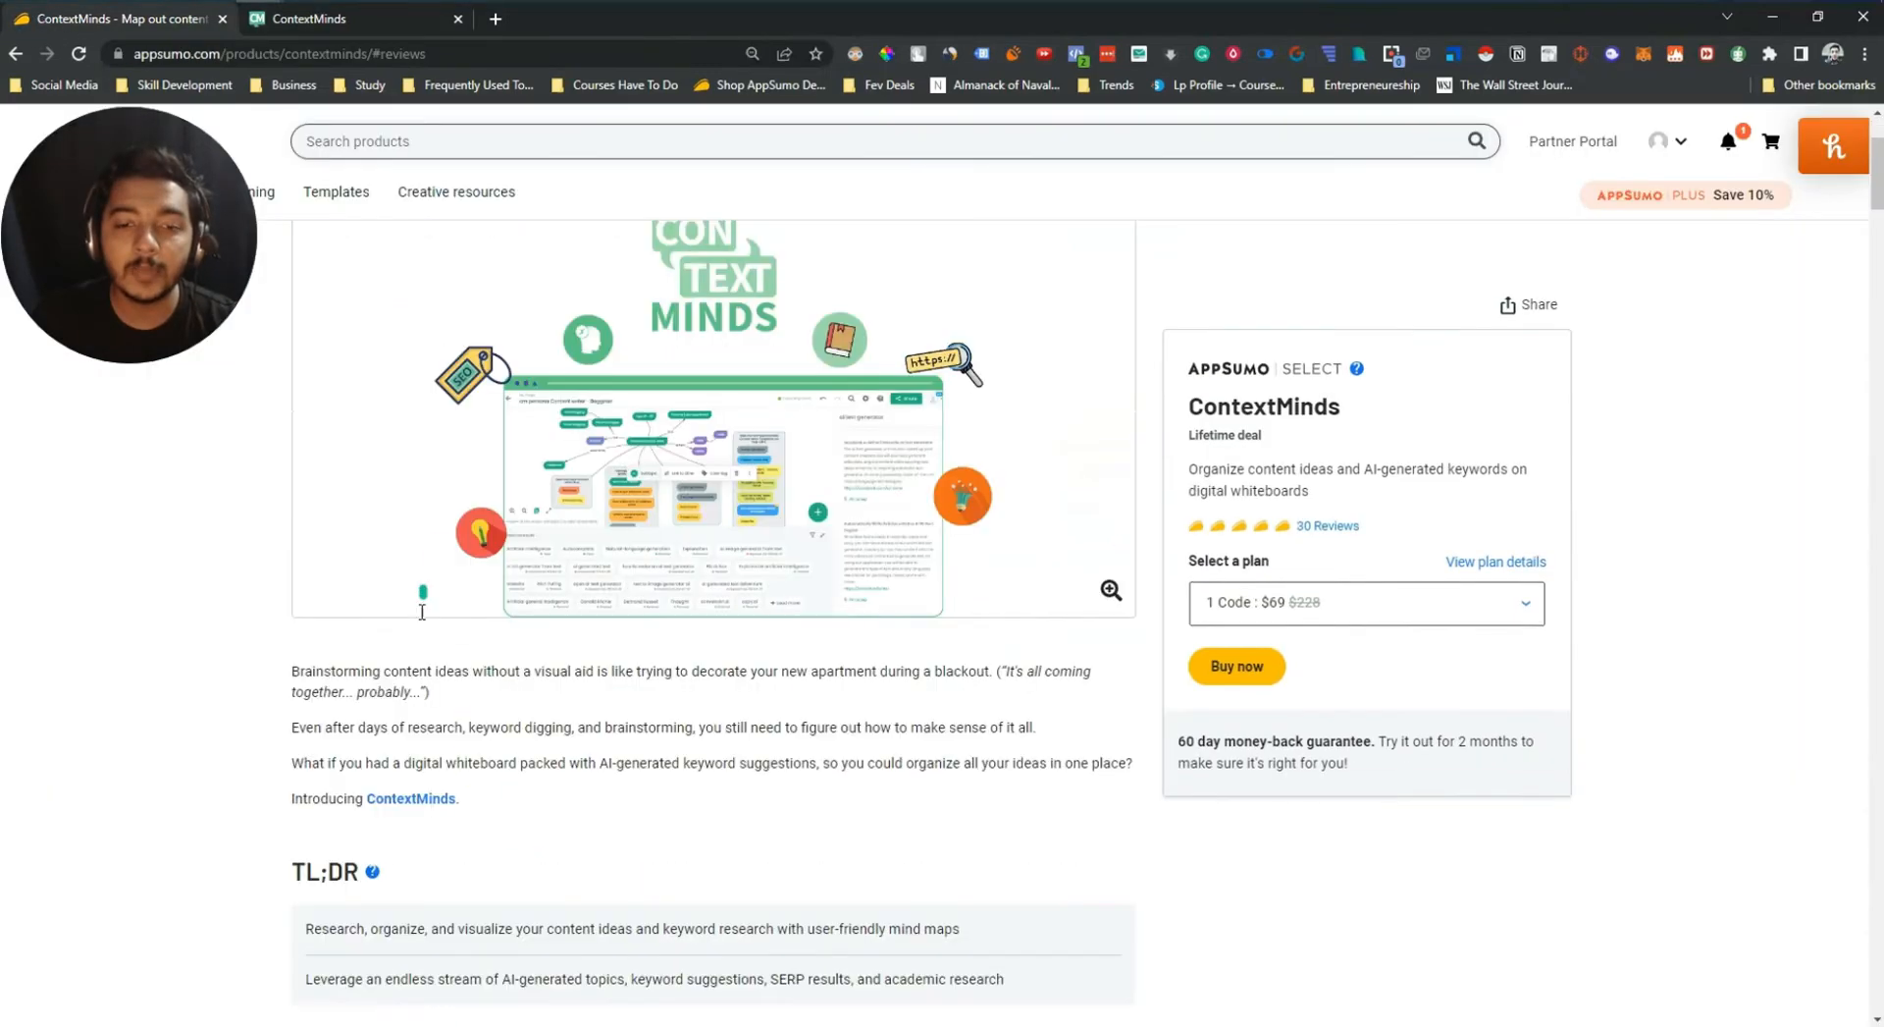
left_click_drag(342, 619, 1146, 687)
right_click(1114, 691)
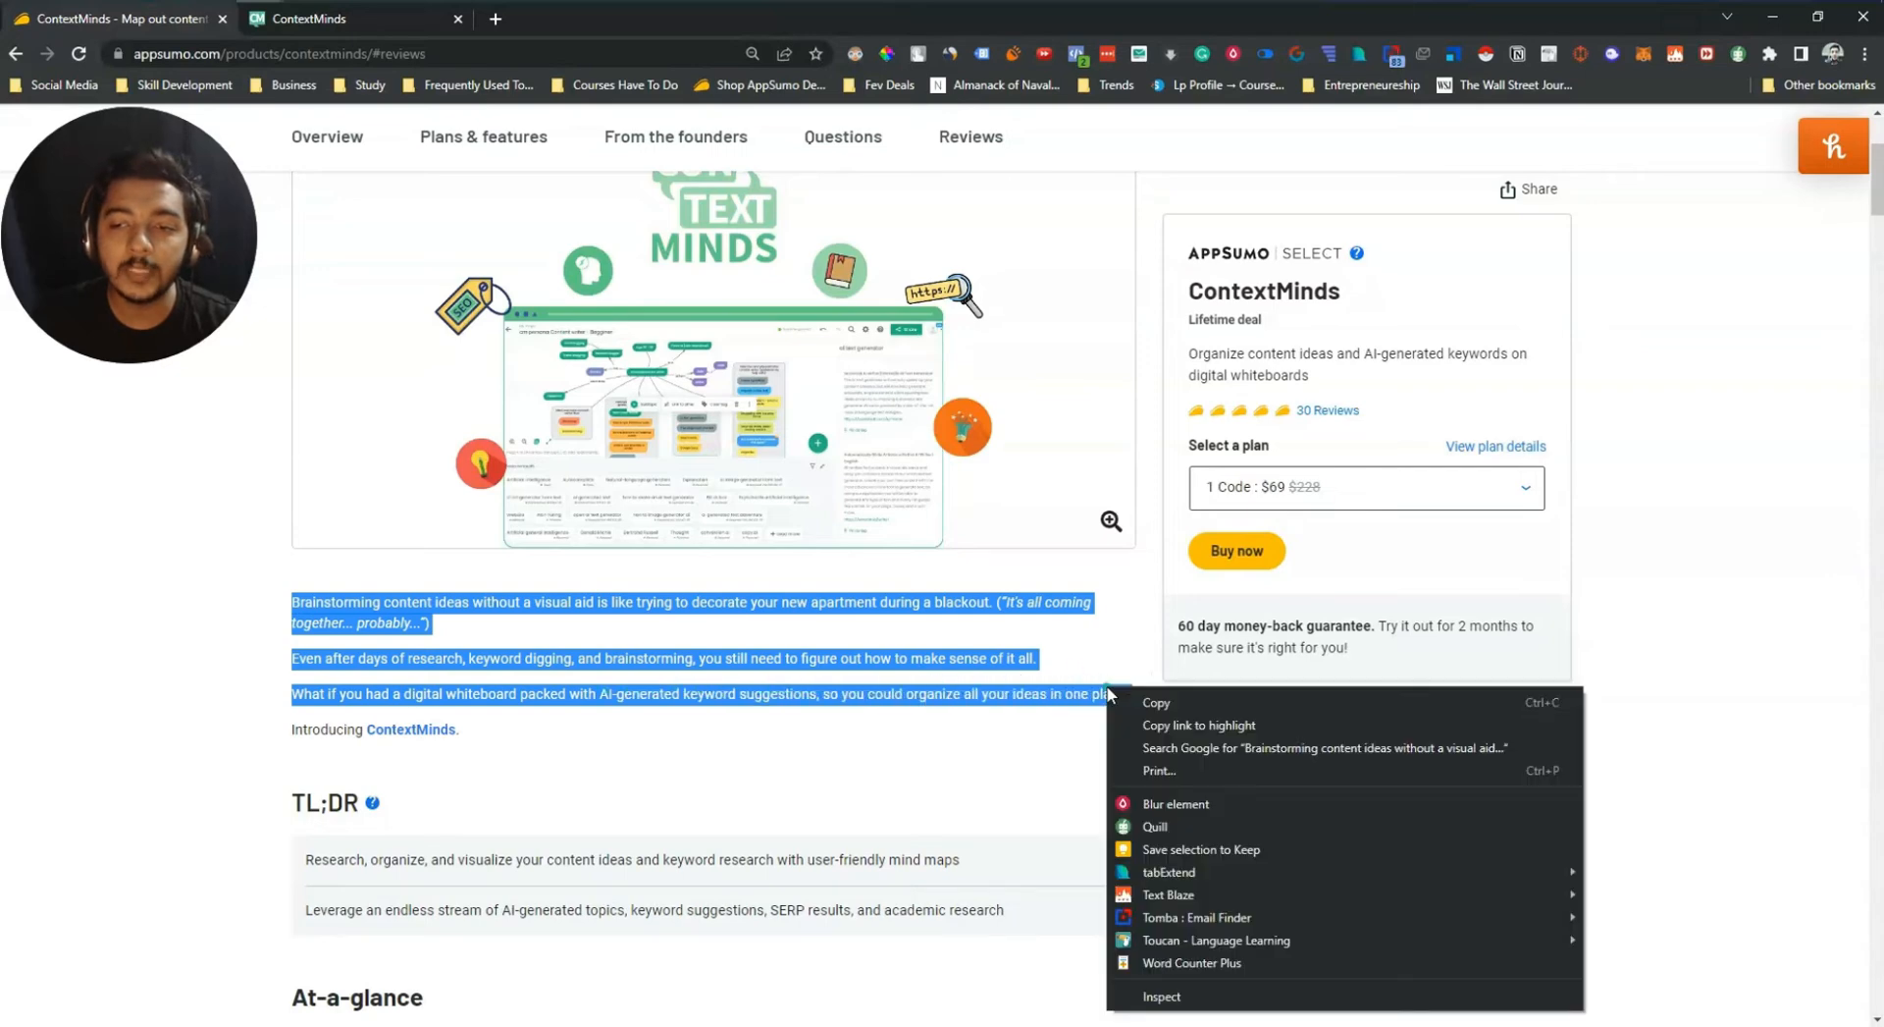
left_click(1142, 703)
left_click(334, 33)
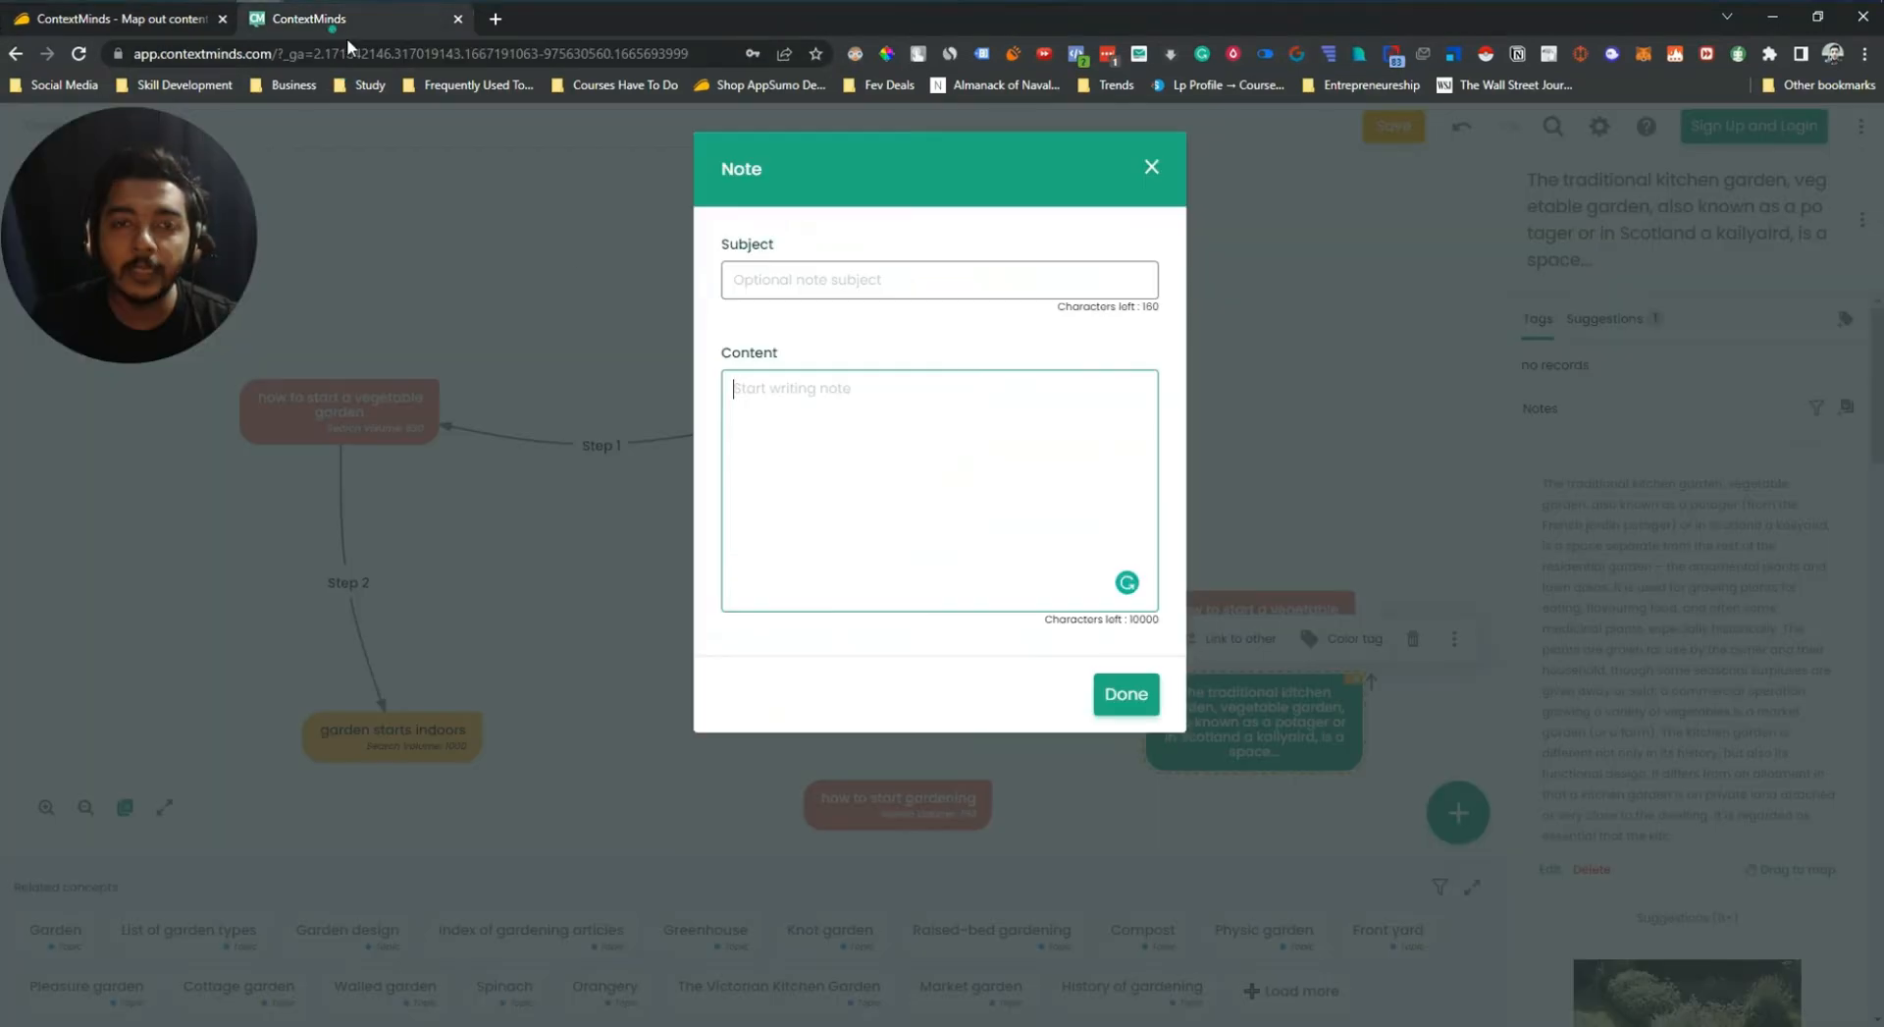
key("ctrl+v")
Give the note the subject "Passive Review" and save it
left_click(818, 284)
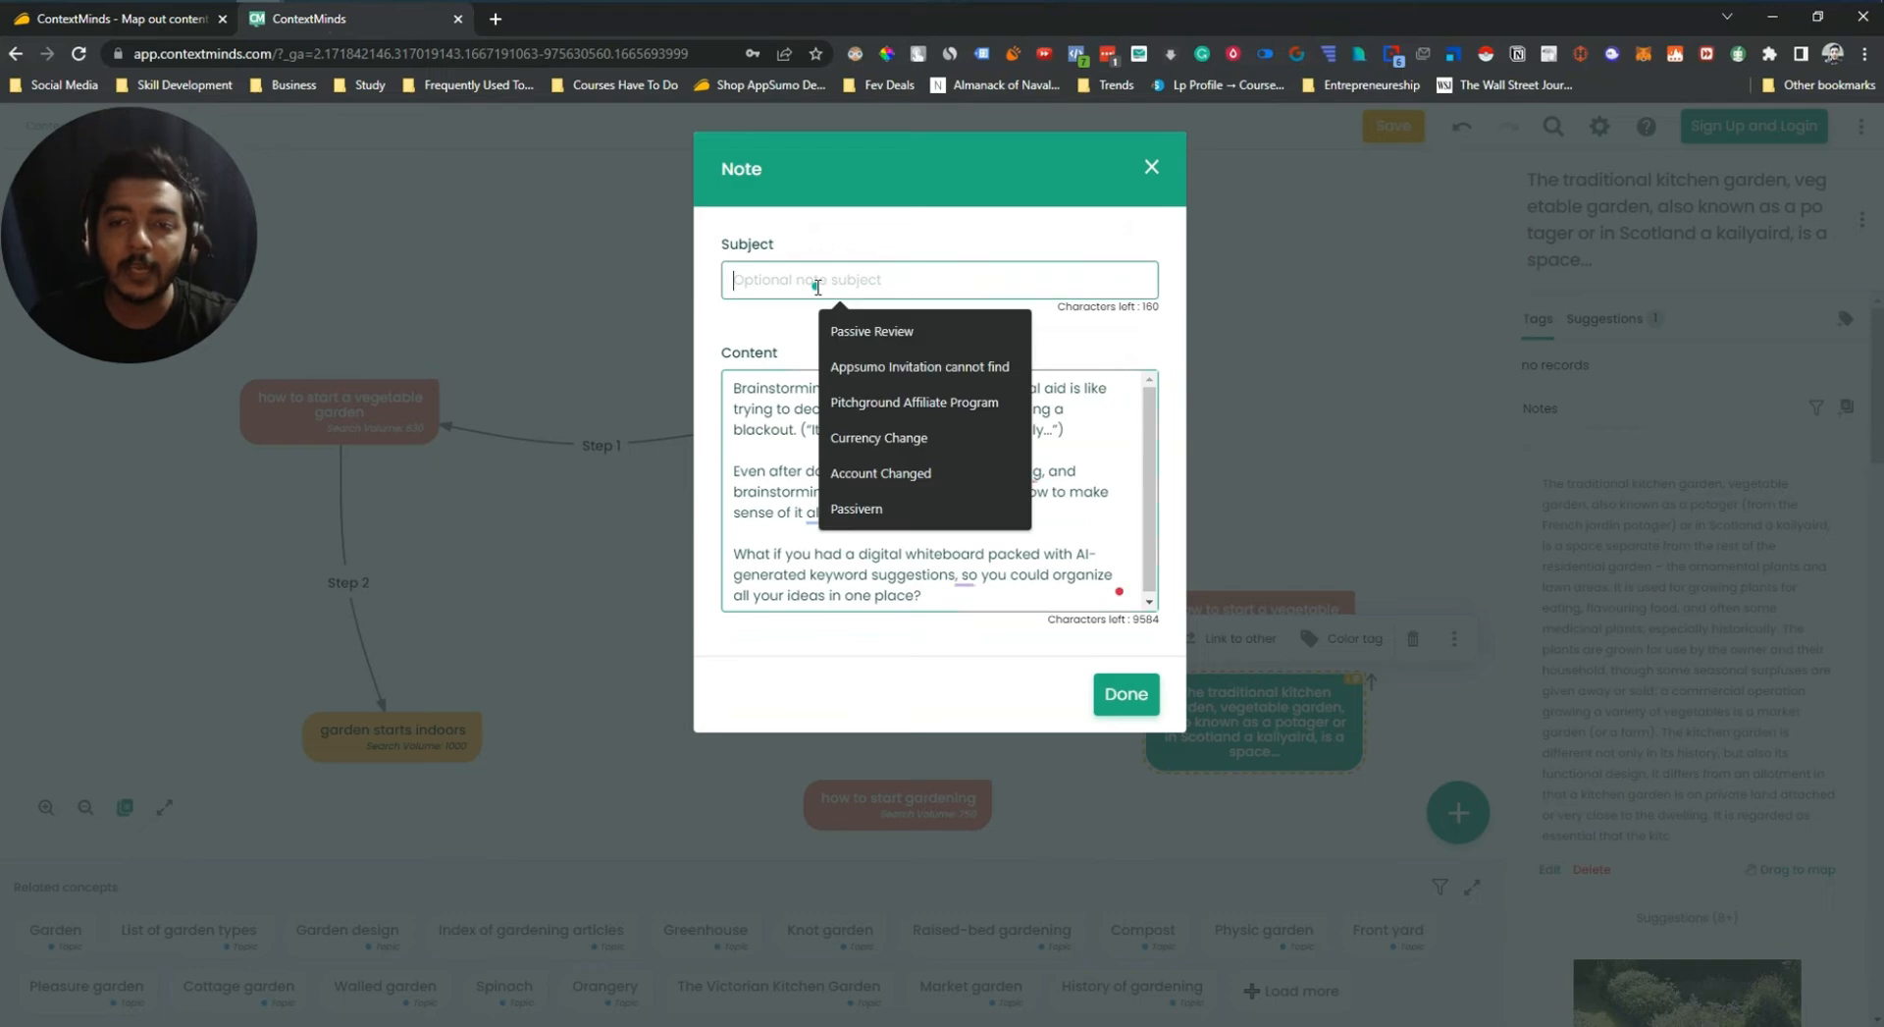
left_click(873, 331)
left_click(1134, 697)
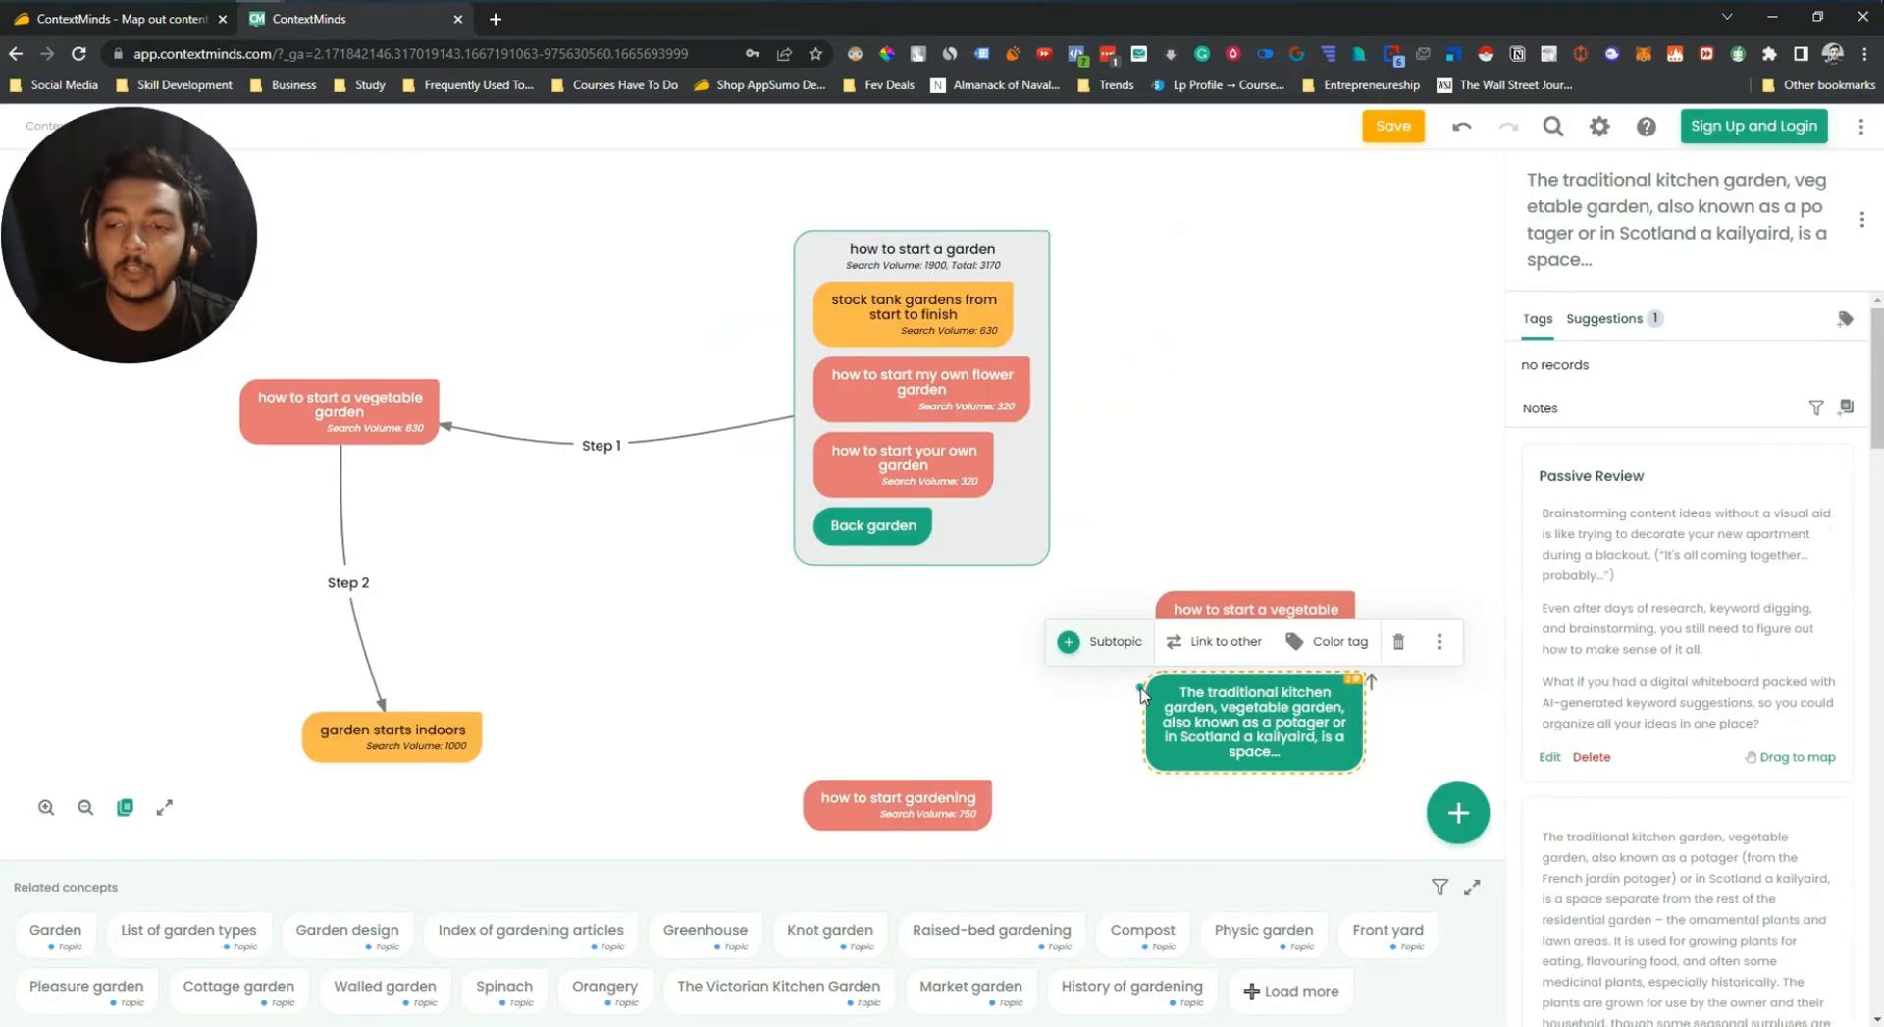
Examine the Passive Review note, the tag suggestions and the research suggestions of the traditional kitchen garden concept
left_click(1352, 683)
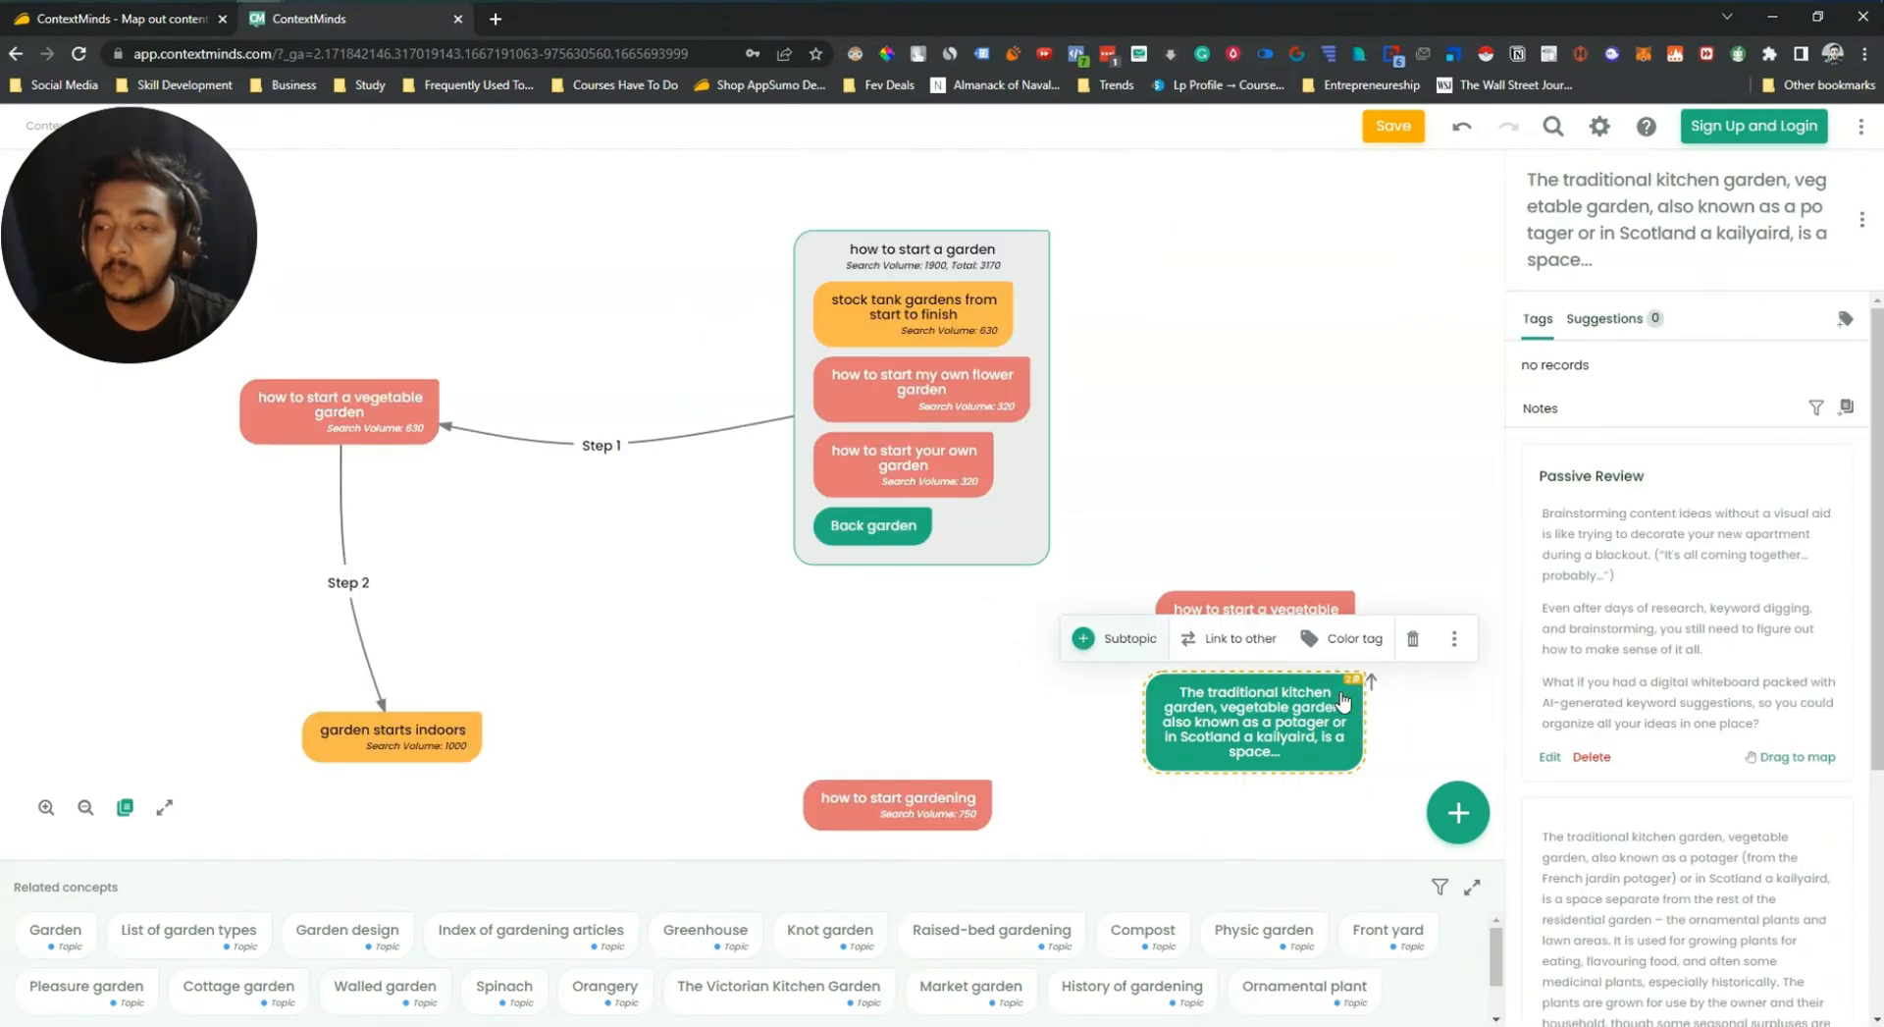
left_click_drag(1548, 475, 1772, 685)
left_click(1770, 679)
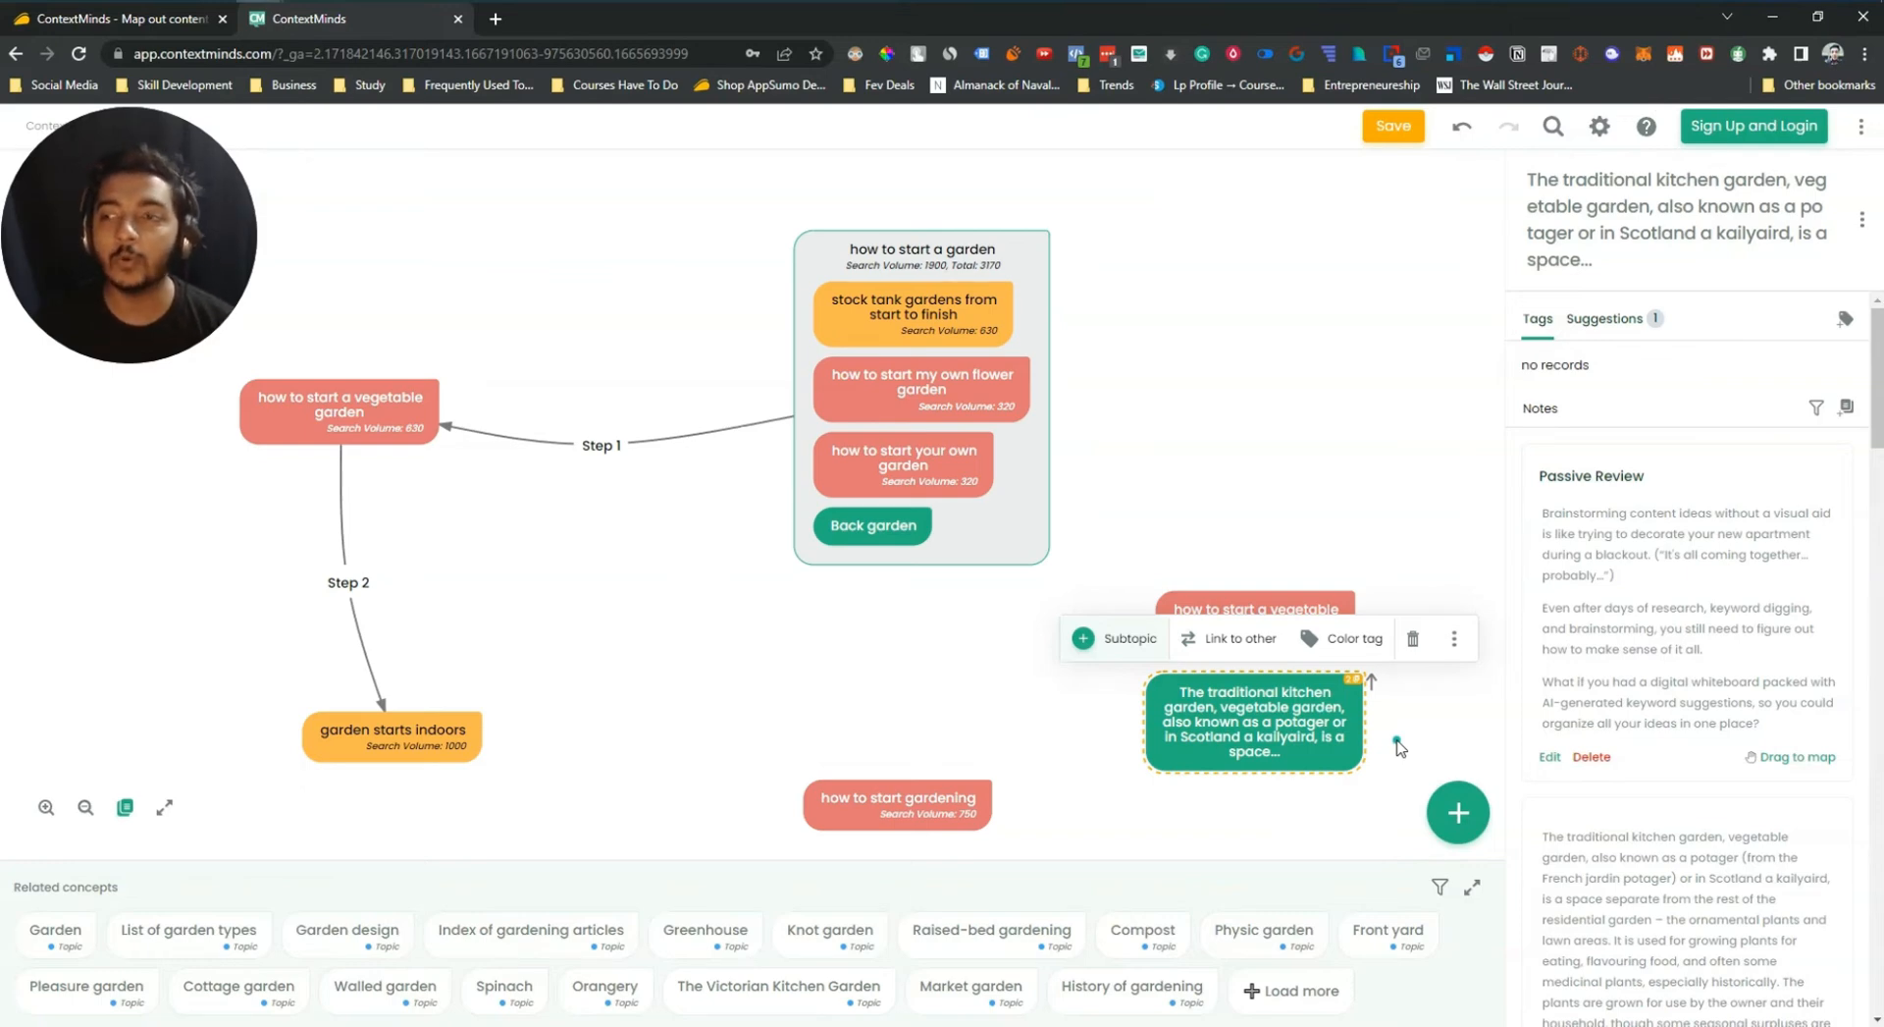
left_click(1374, 314)
left_click(1267, 690)
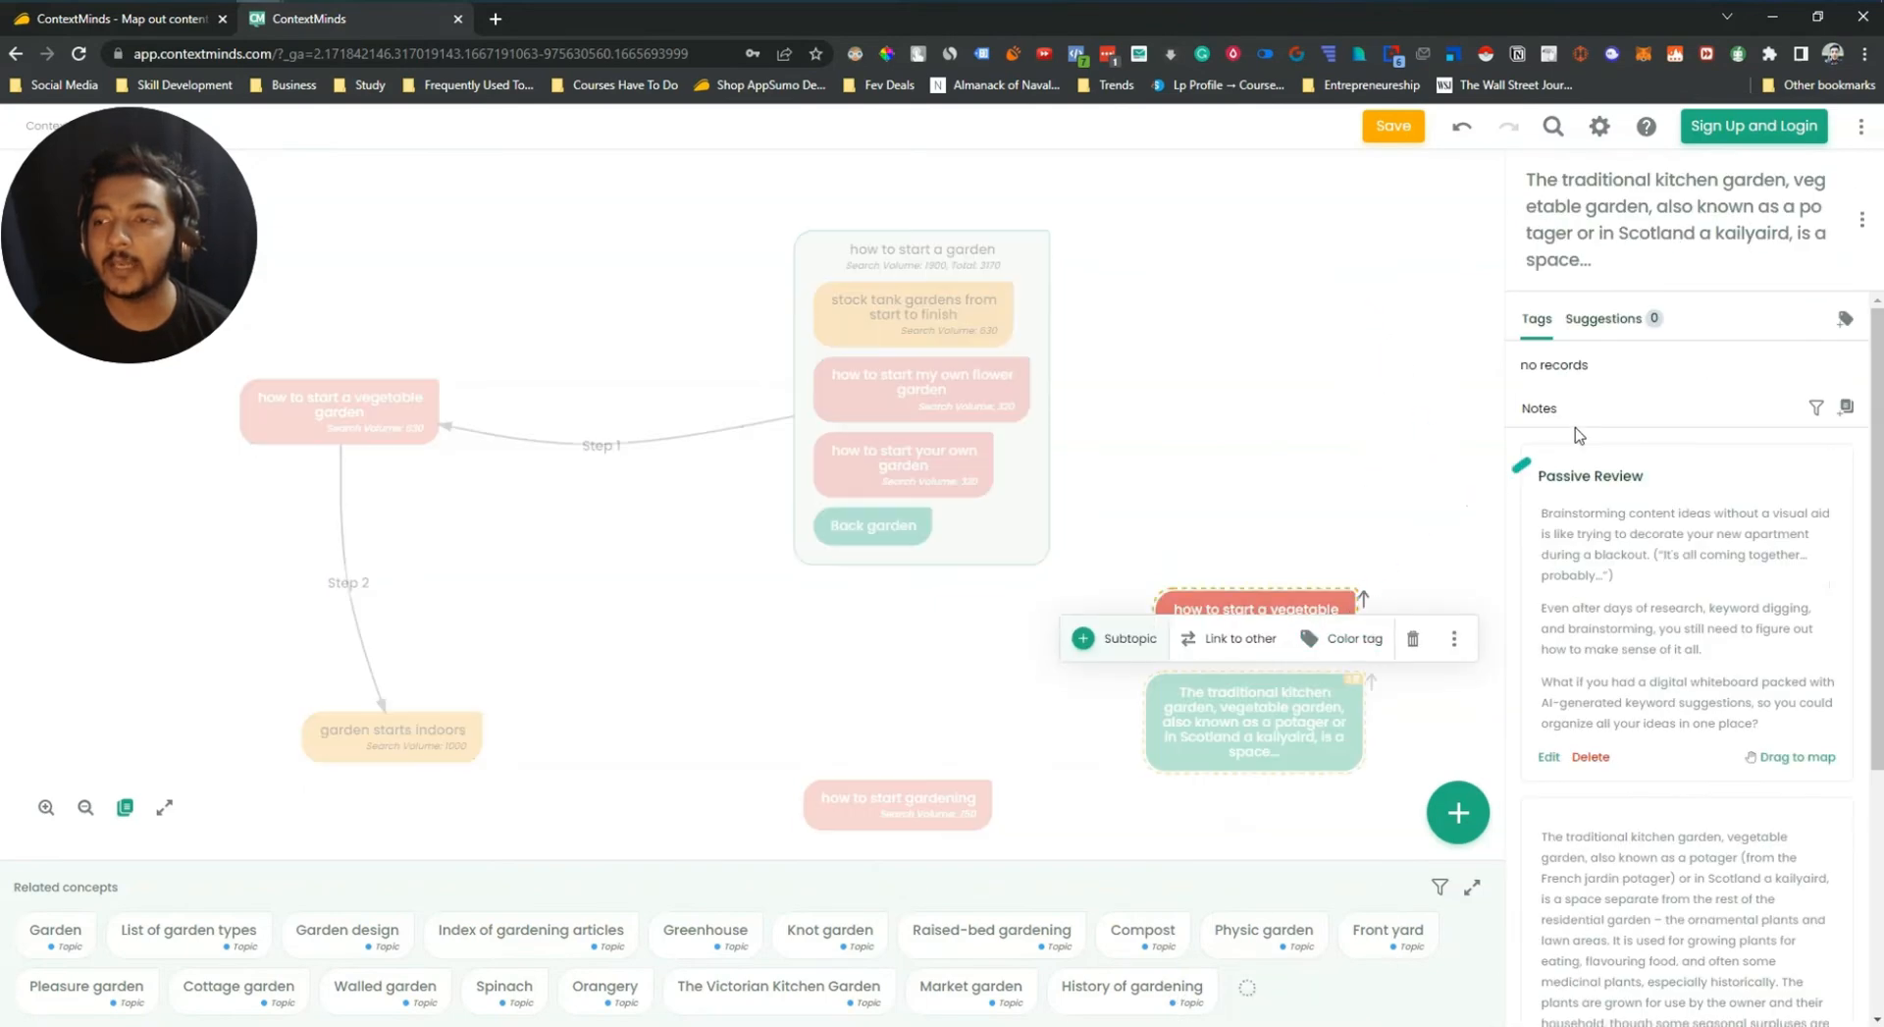
left_click(1613, 320)
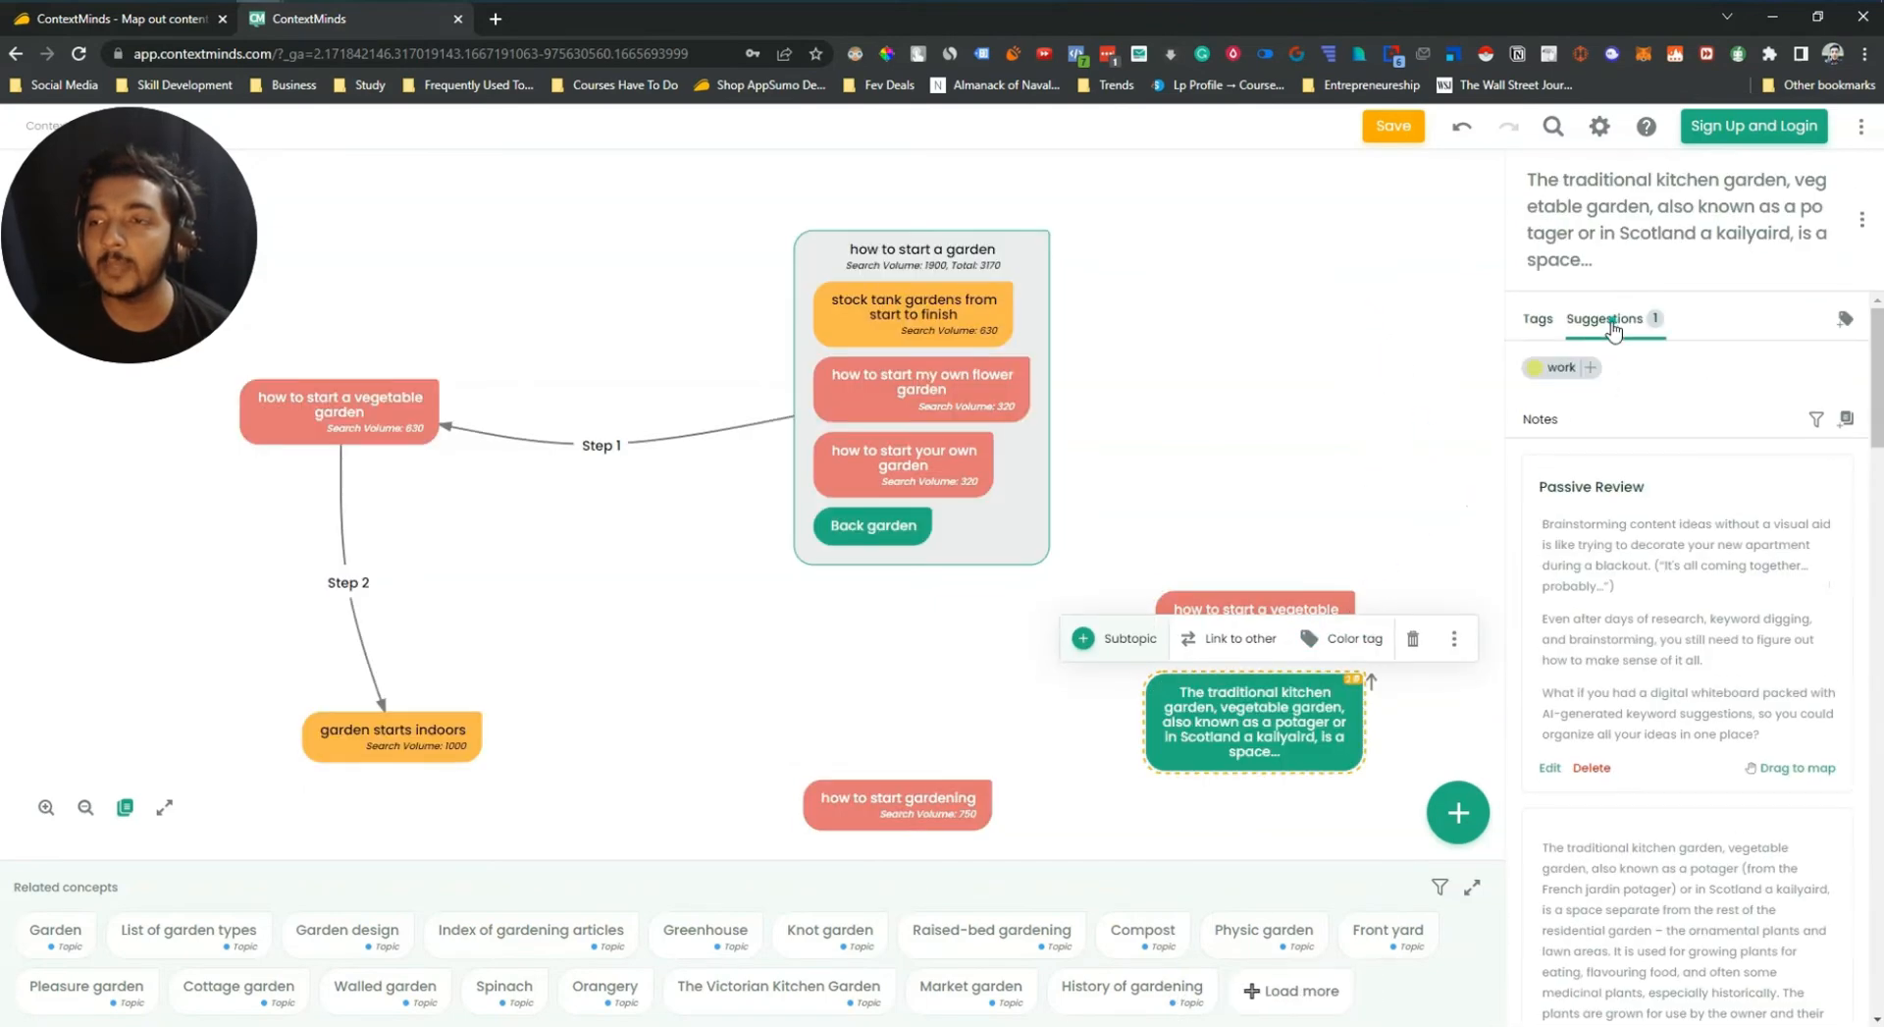
scroll(1649, 506, "down", 10)
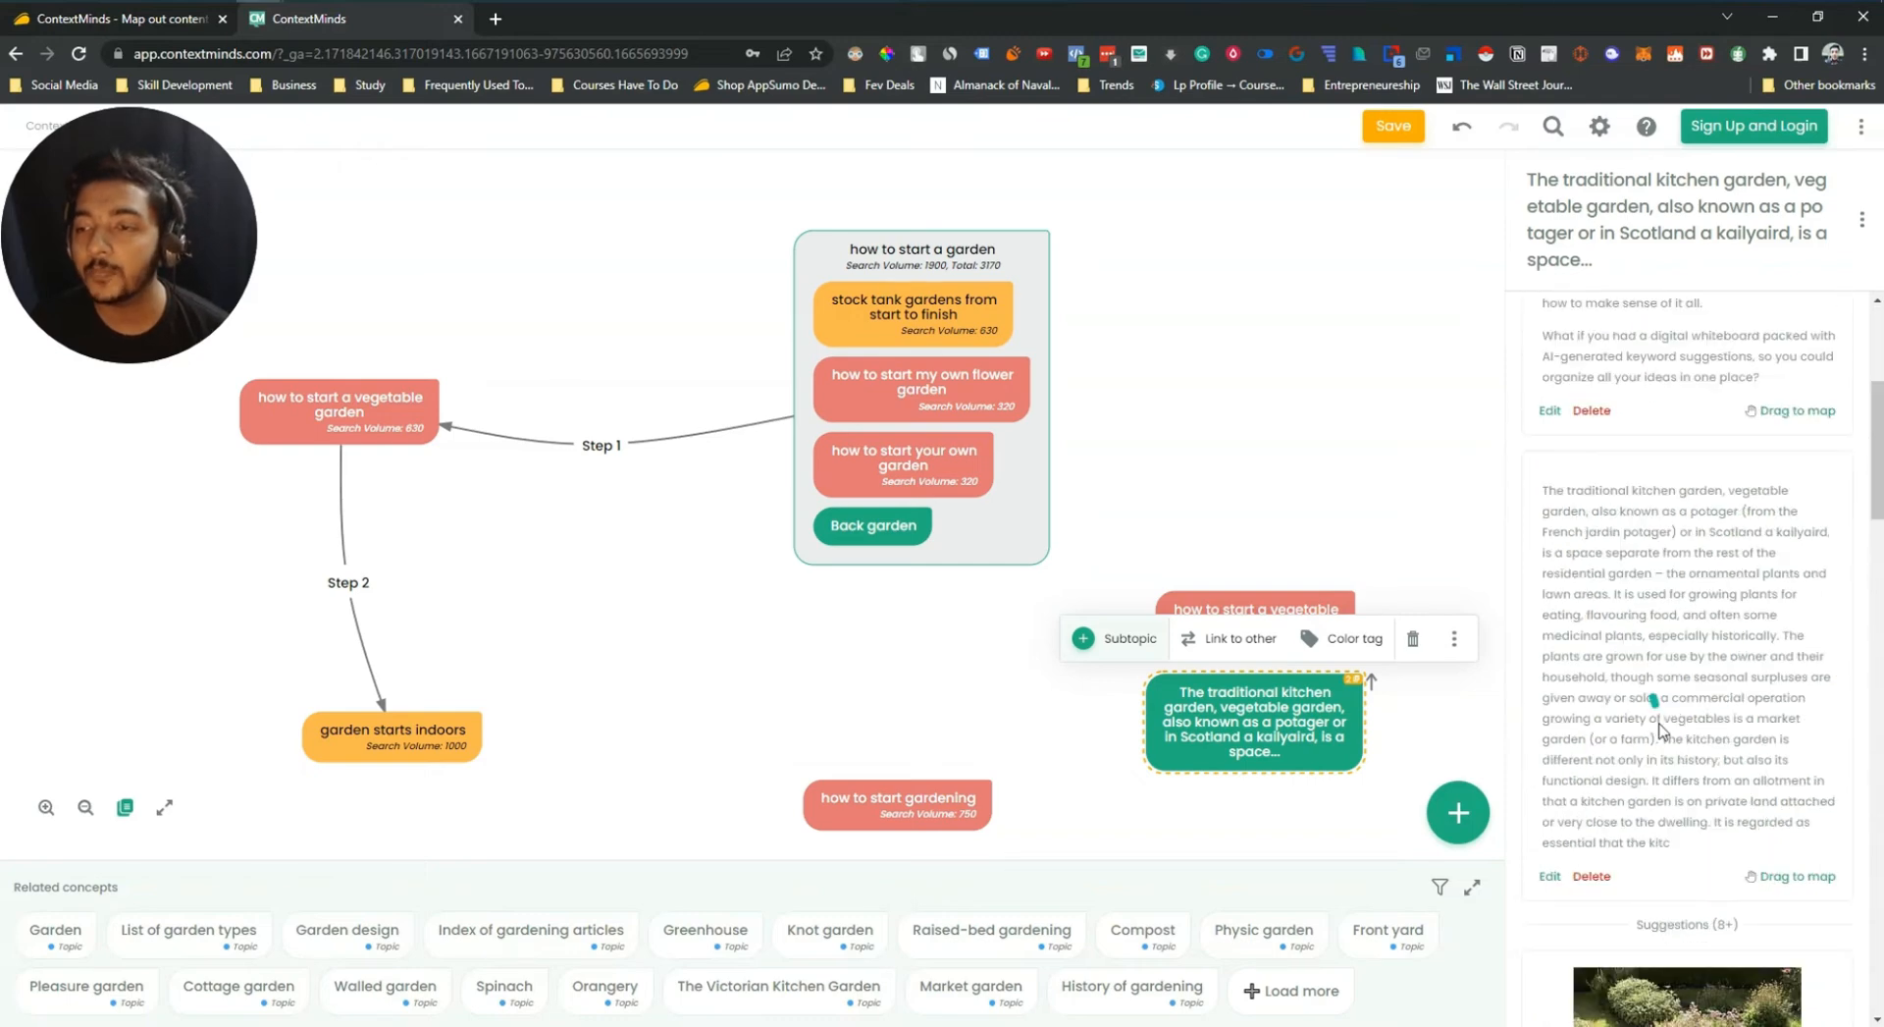
scroll(1661, 751, "down", 3)
scroll(1659, 760, "down", 3)
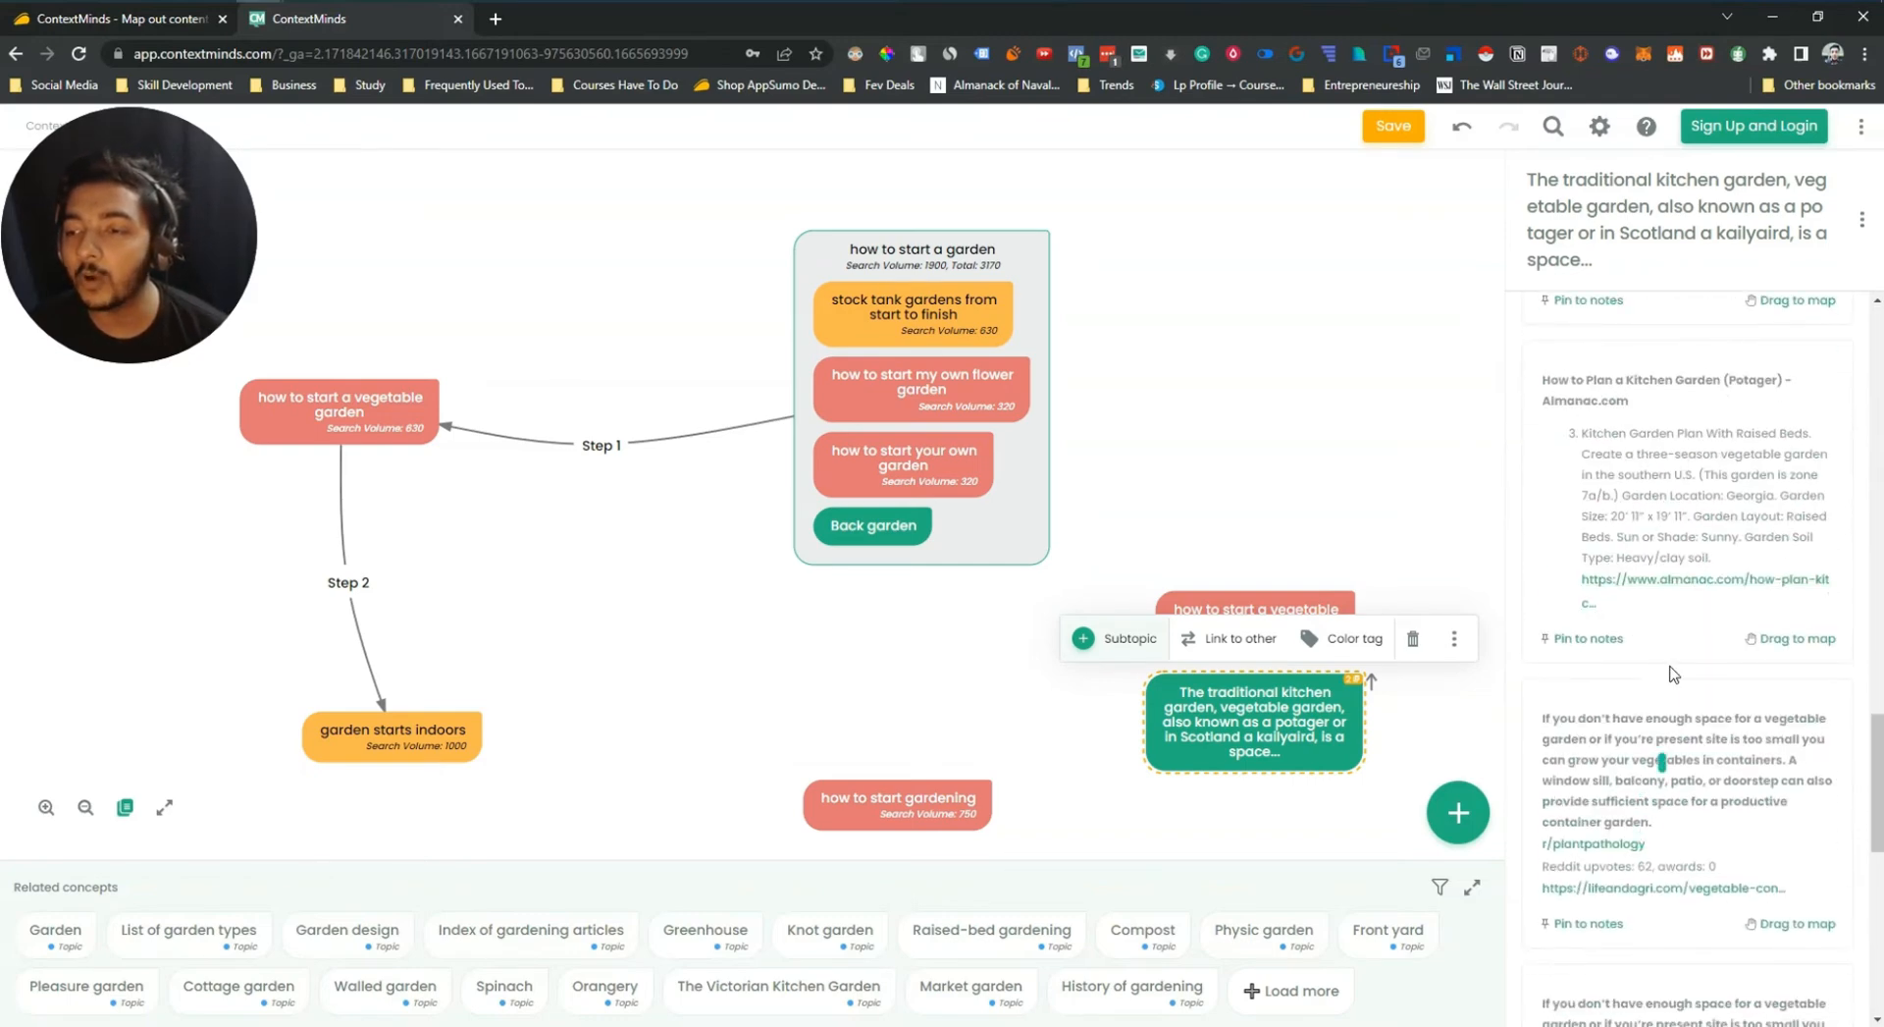
Open the source page of the Almanac suggestion "How to Plan a Kitchen Garden (Potager)" and look it over
left_click(1669, 581)
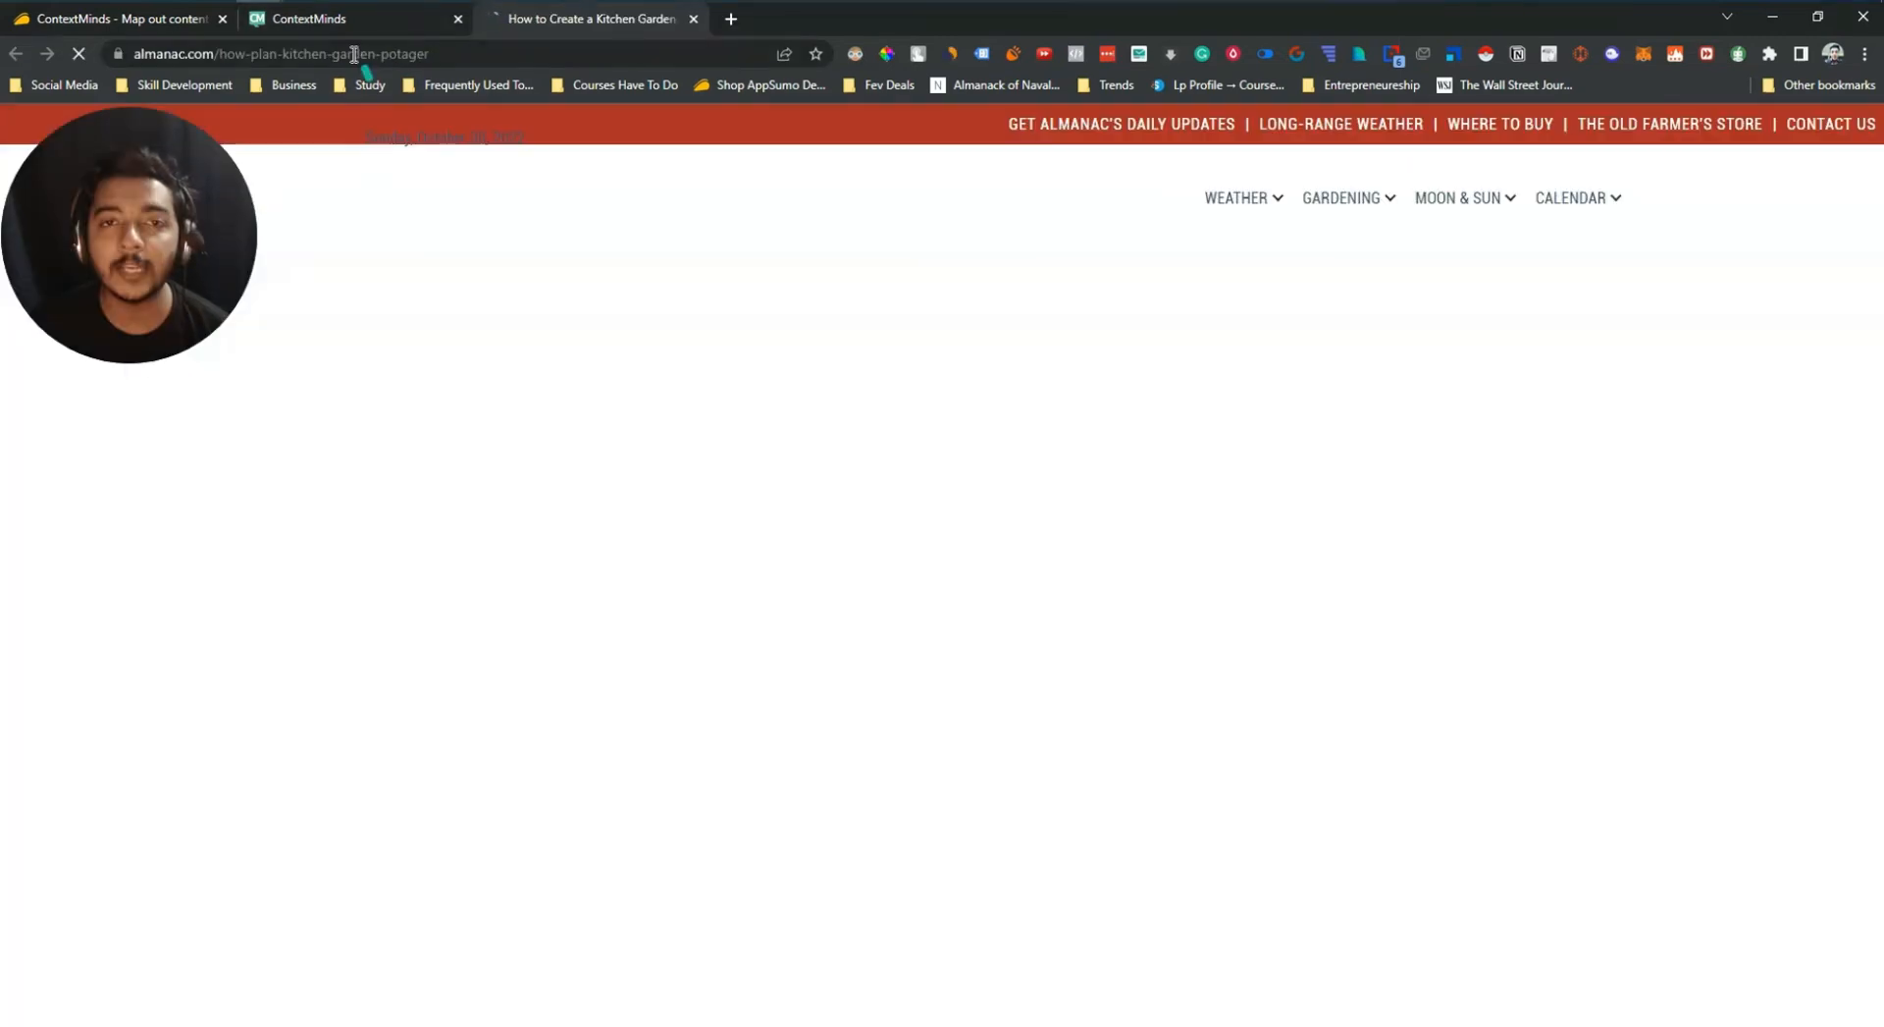
scroll(803, 715, "down", 6)
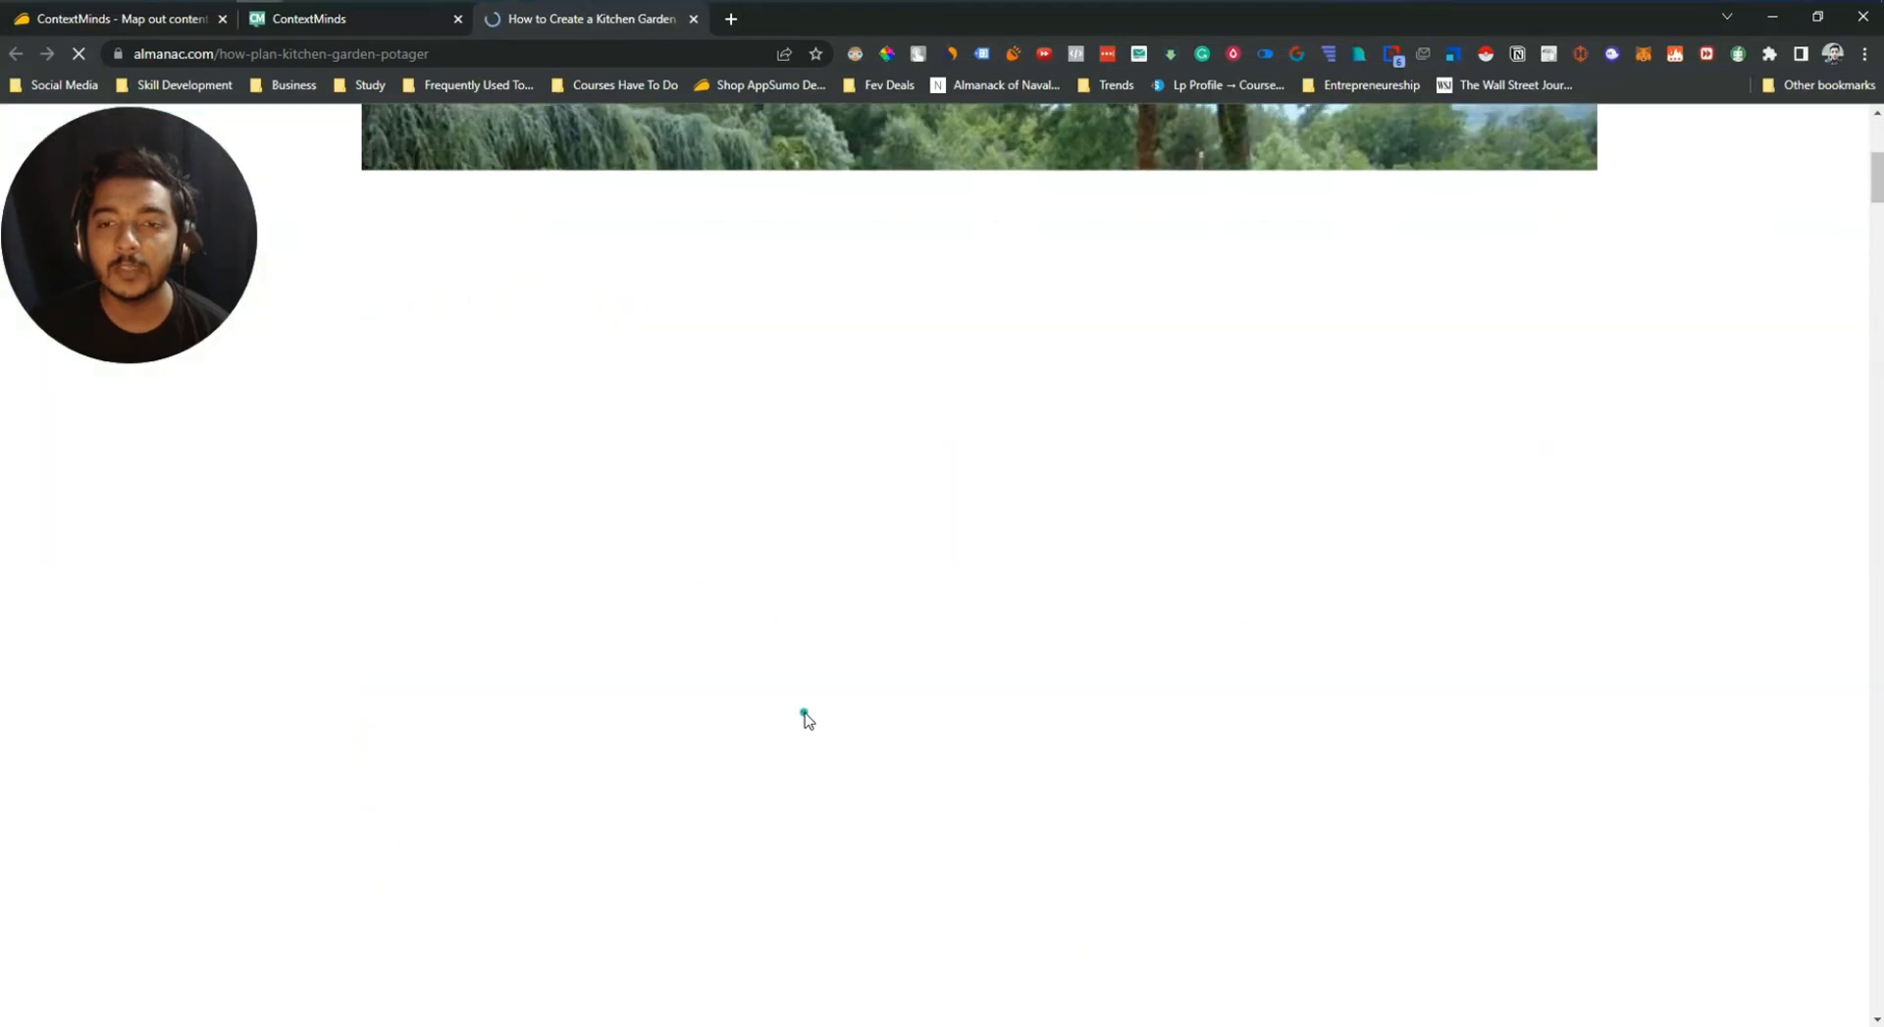
scroll(805, 714, "up", 6)
scroll(805, 713, "down", 6)
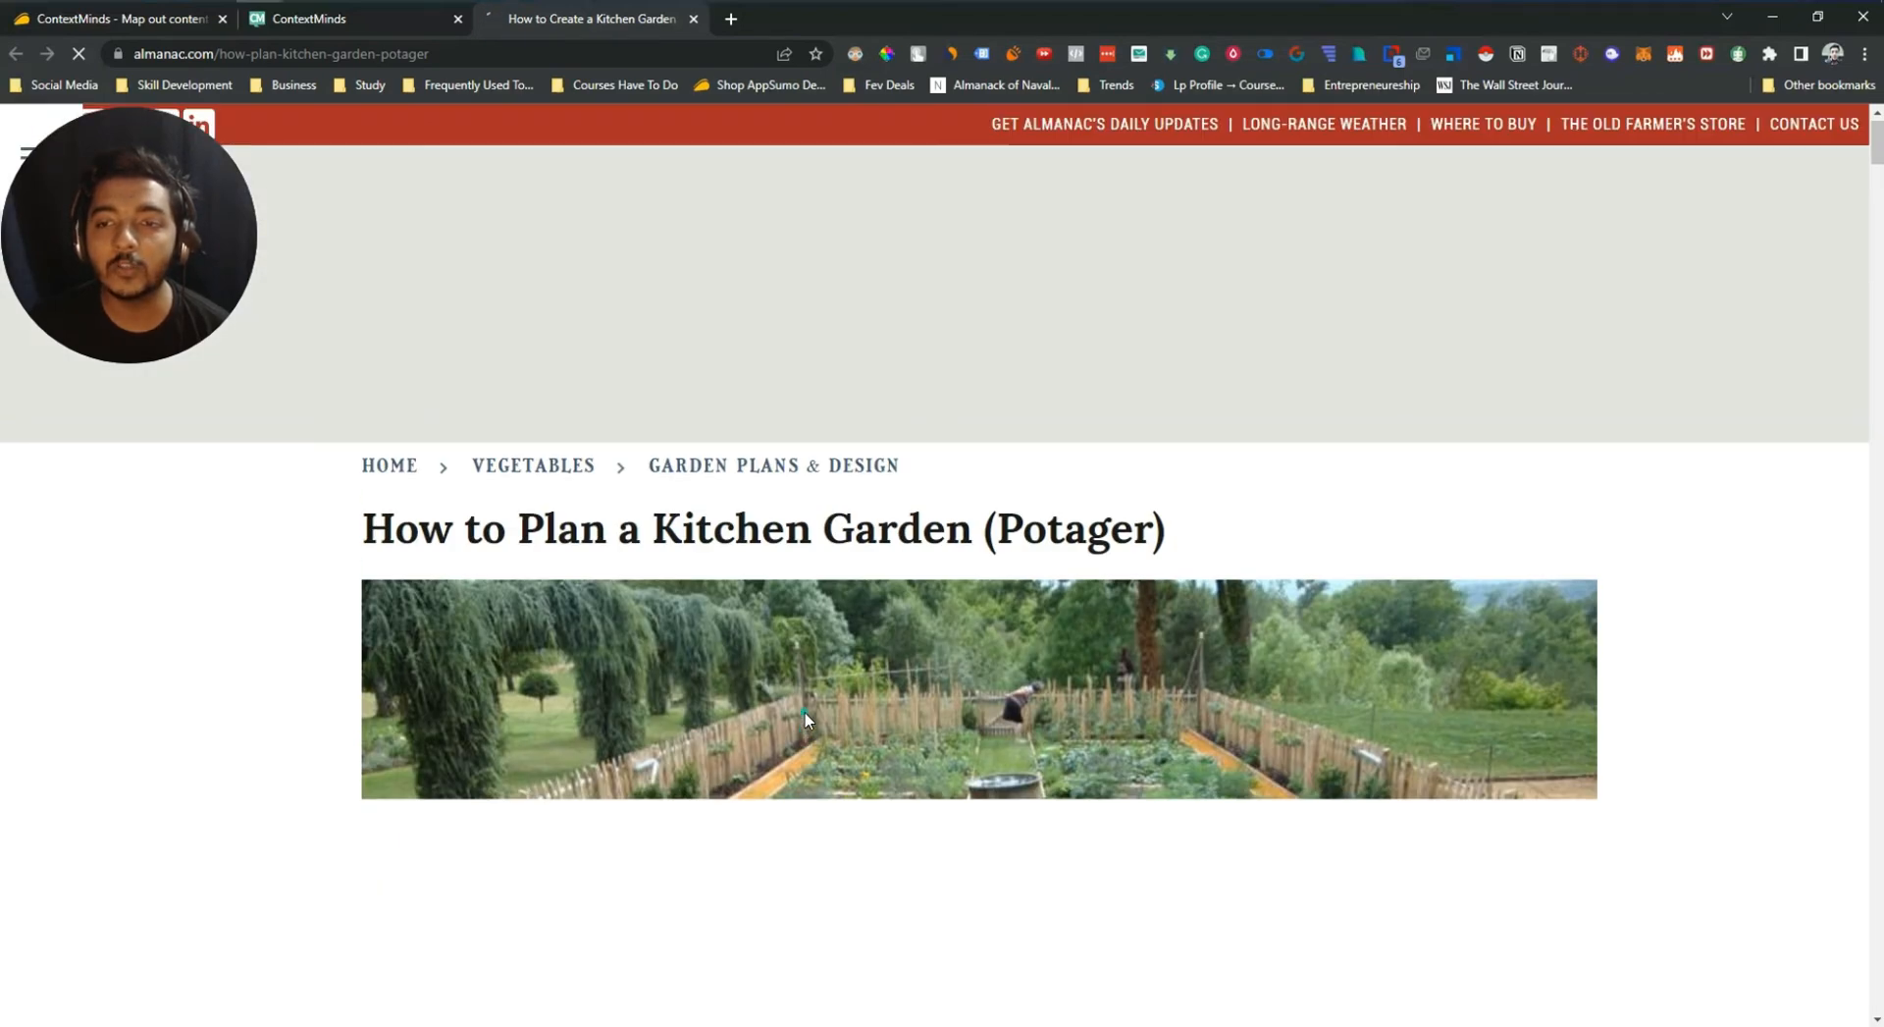
Return to the gardening map, deselect the traditional kitchen garden concept, and close the Almanac page
left_click(309, 19)
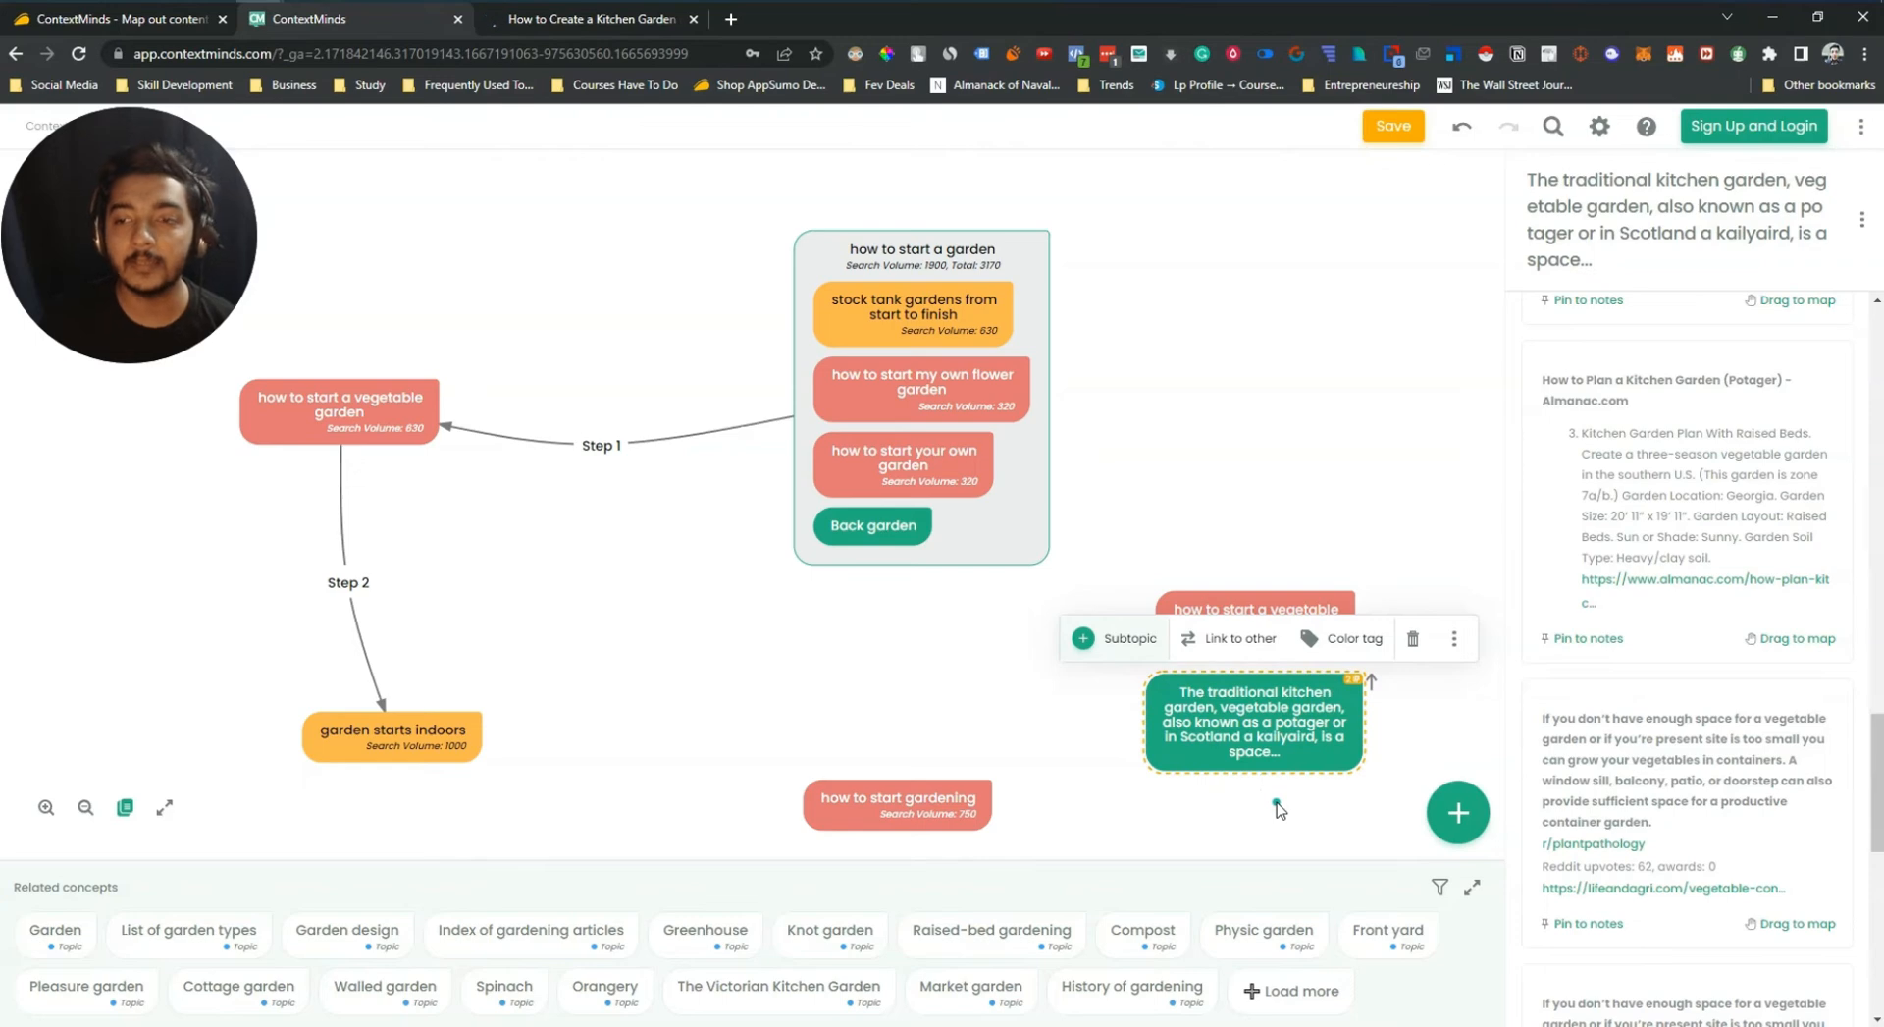
left_click(1144, 432)
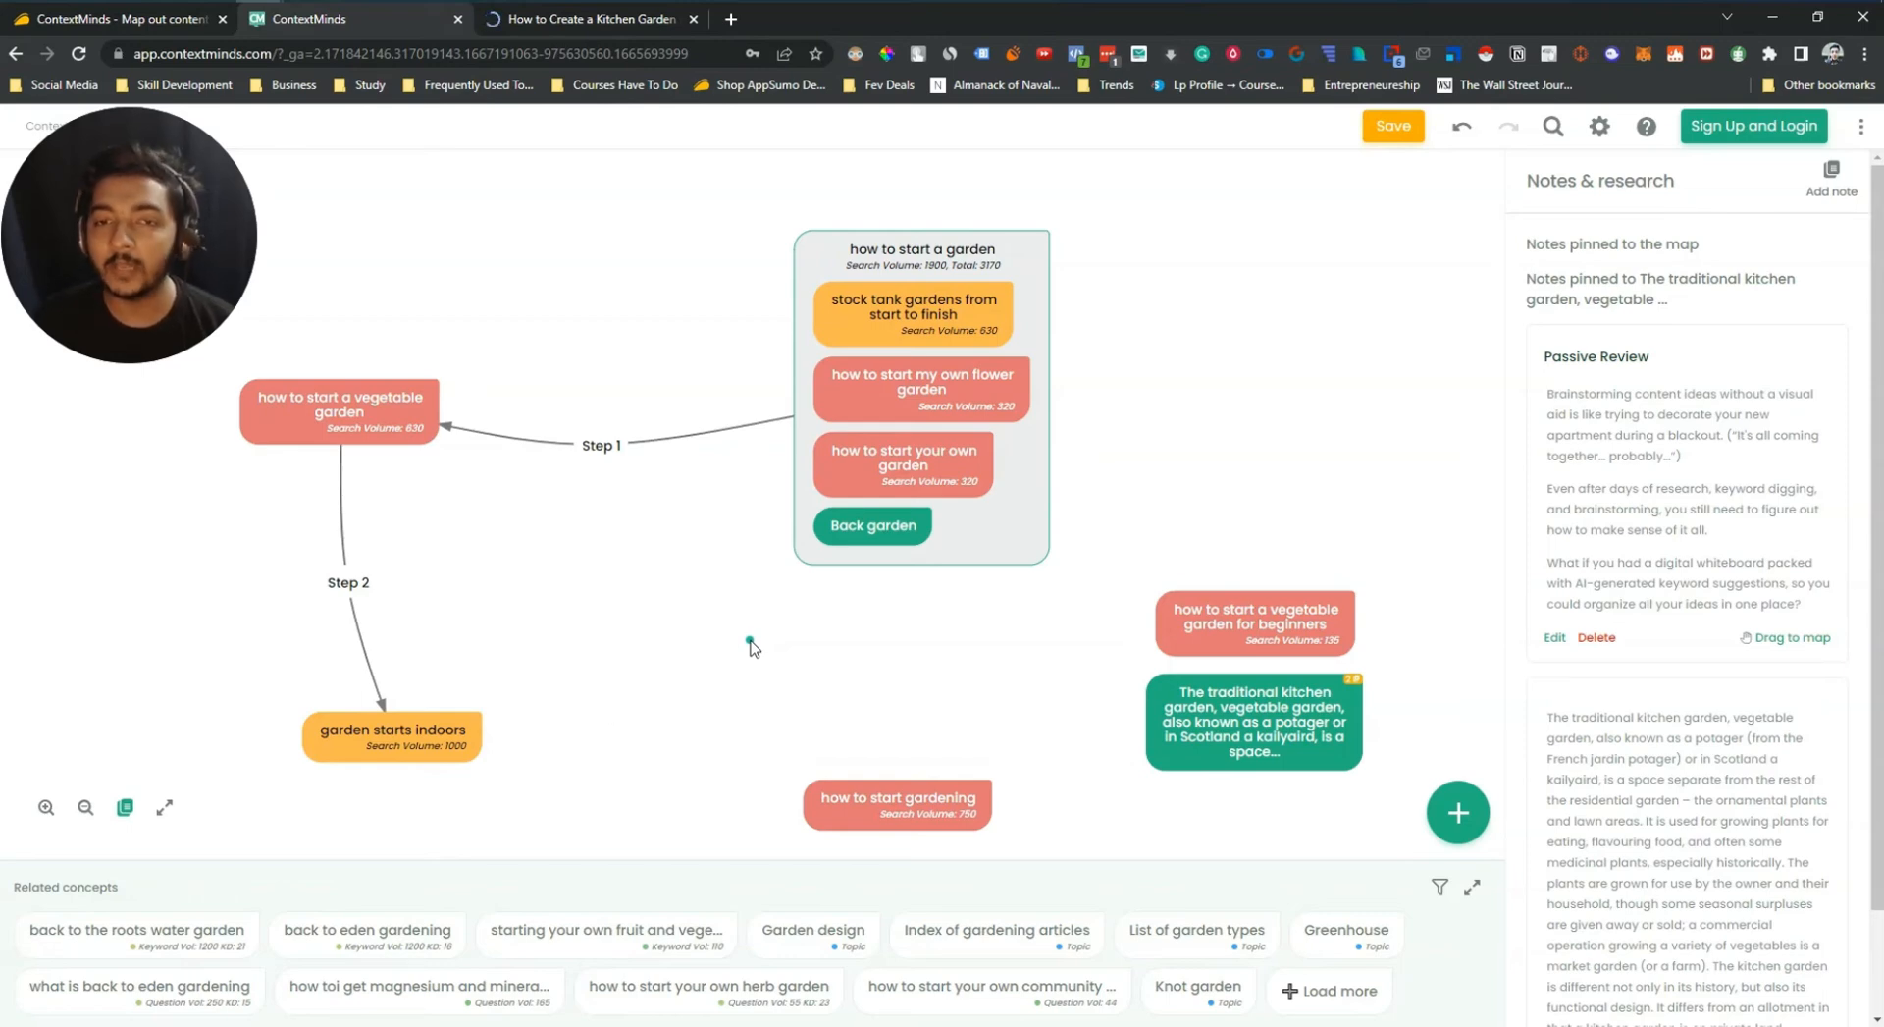
scroll(773, 638, "down", 2)
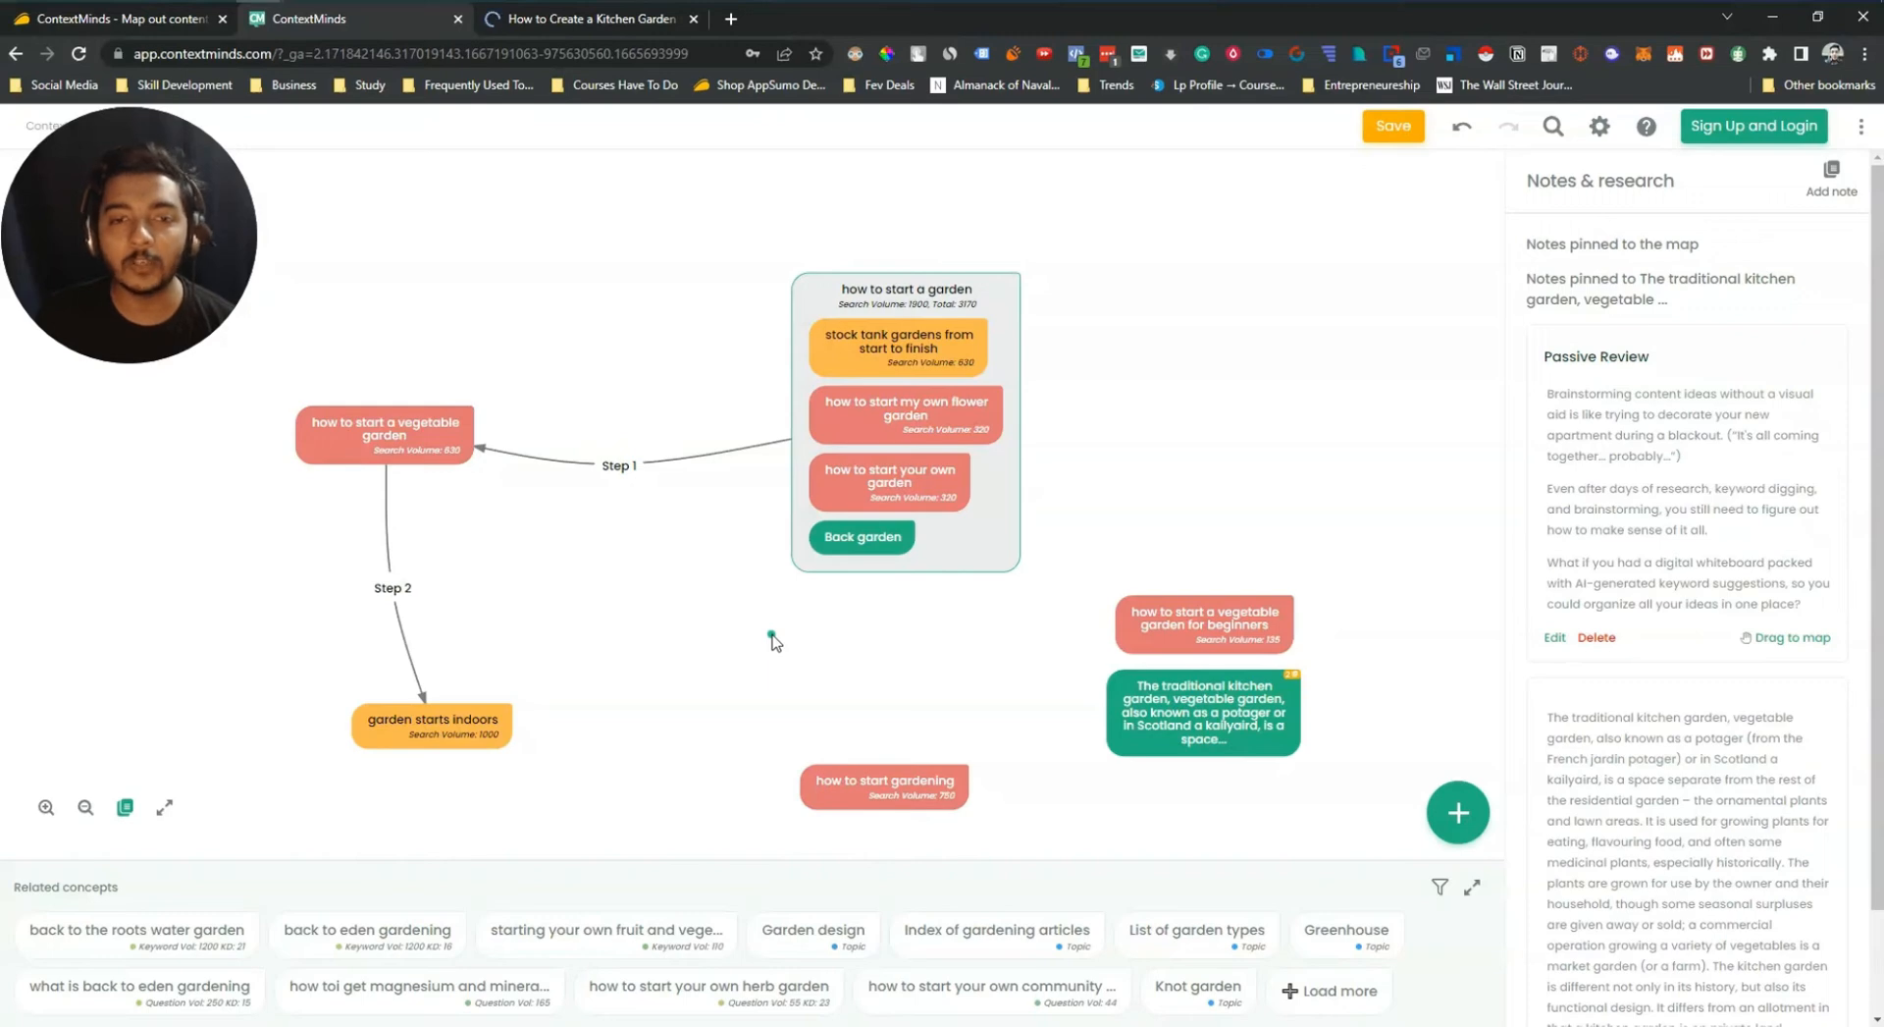
scroll(774, 638, "up", 2)
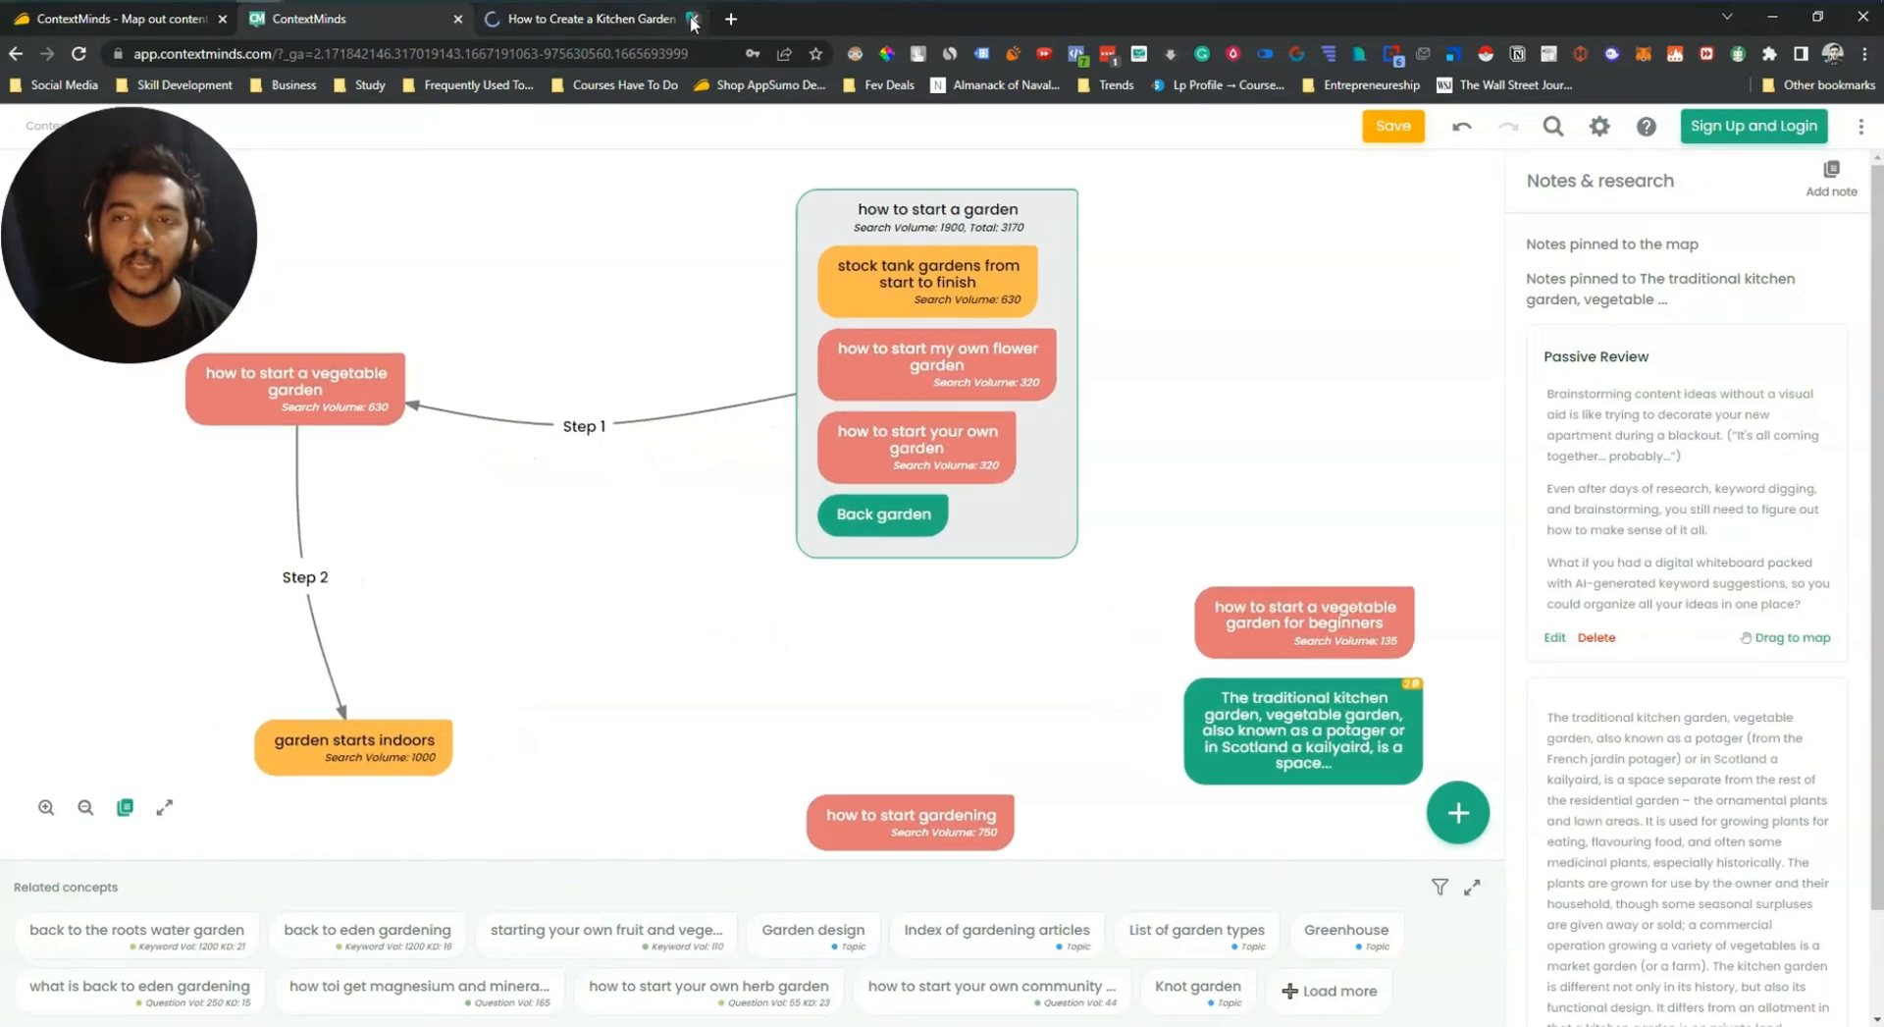
Open the ContextMinds public map search portal and search it for "gardening"
left_click(1861, 125)
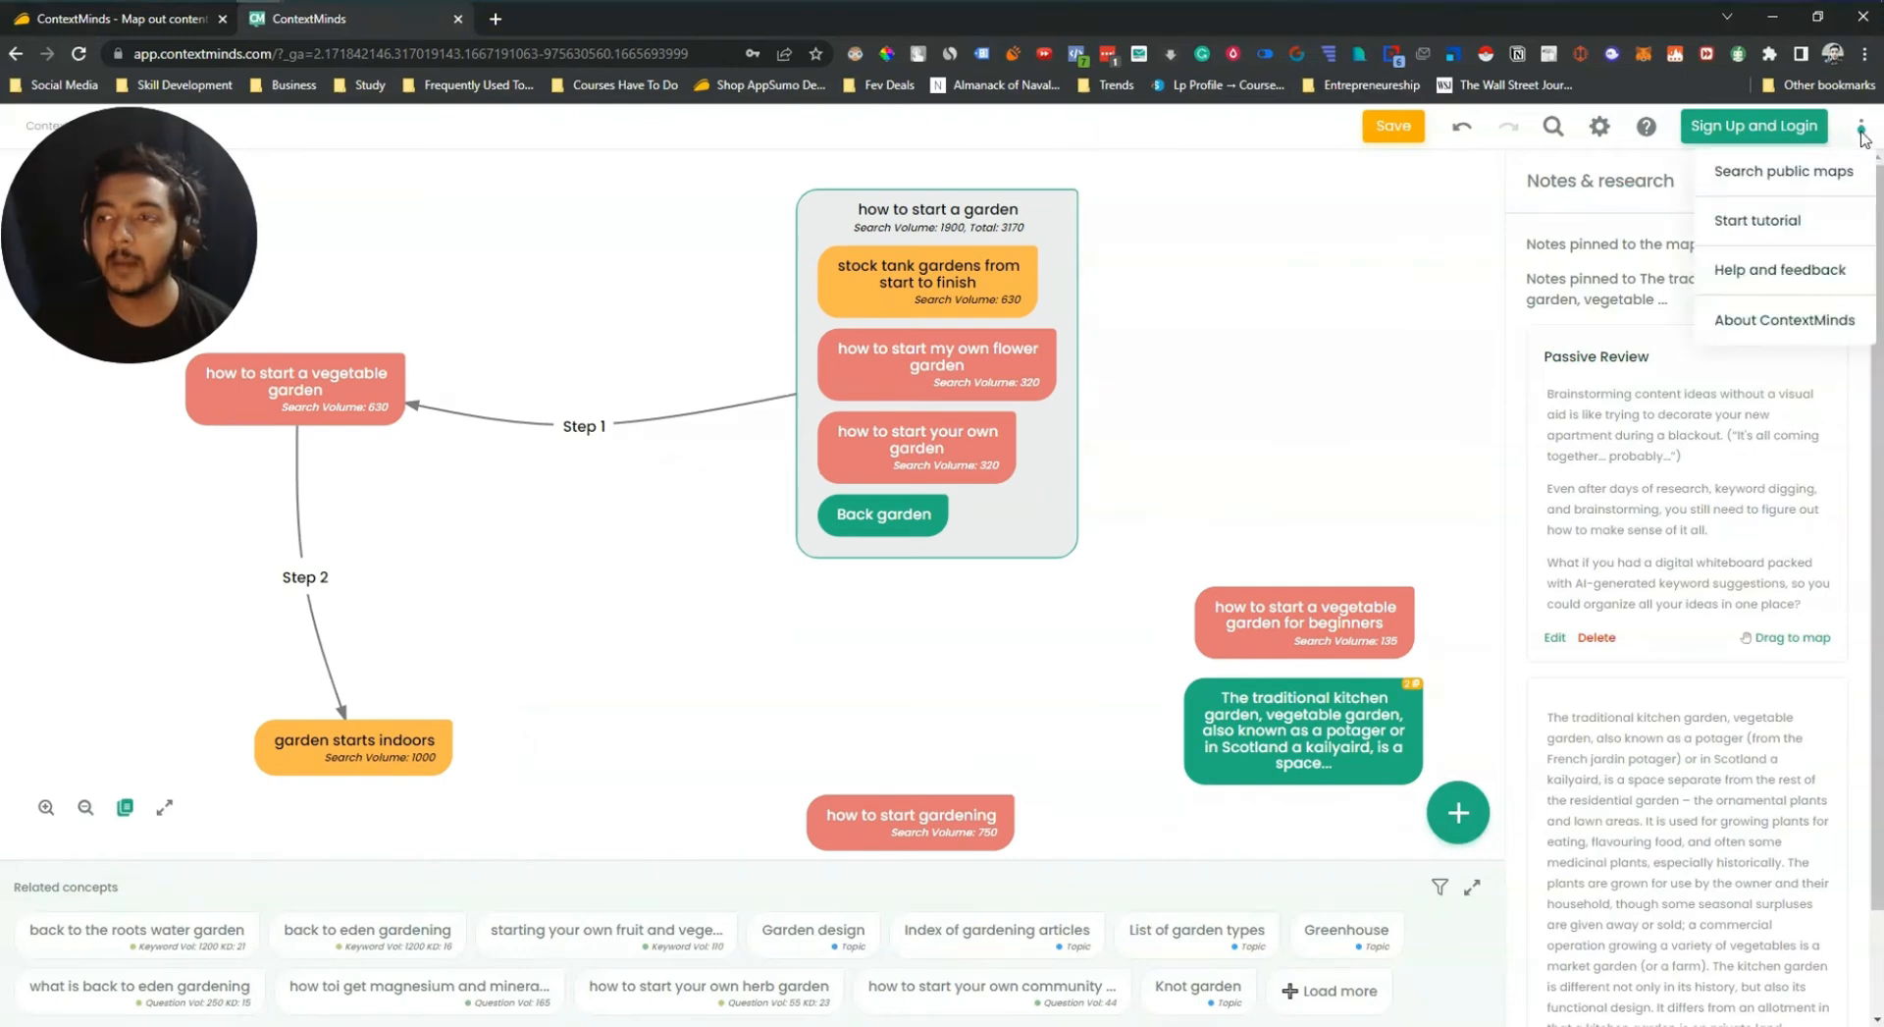
left_click(1789, 172)
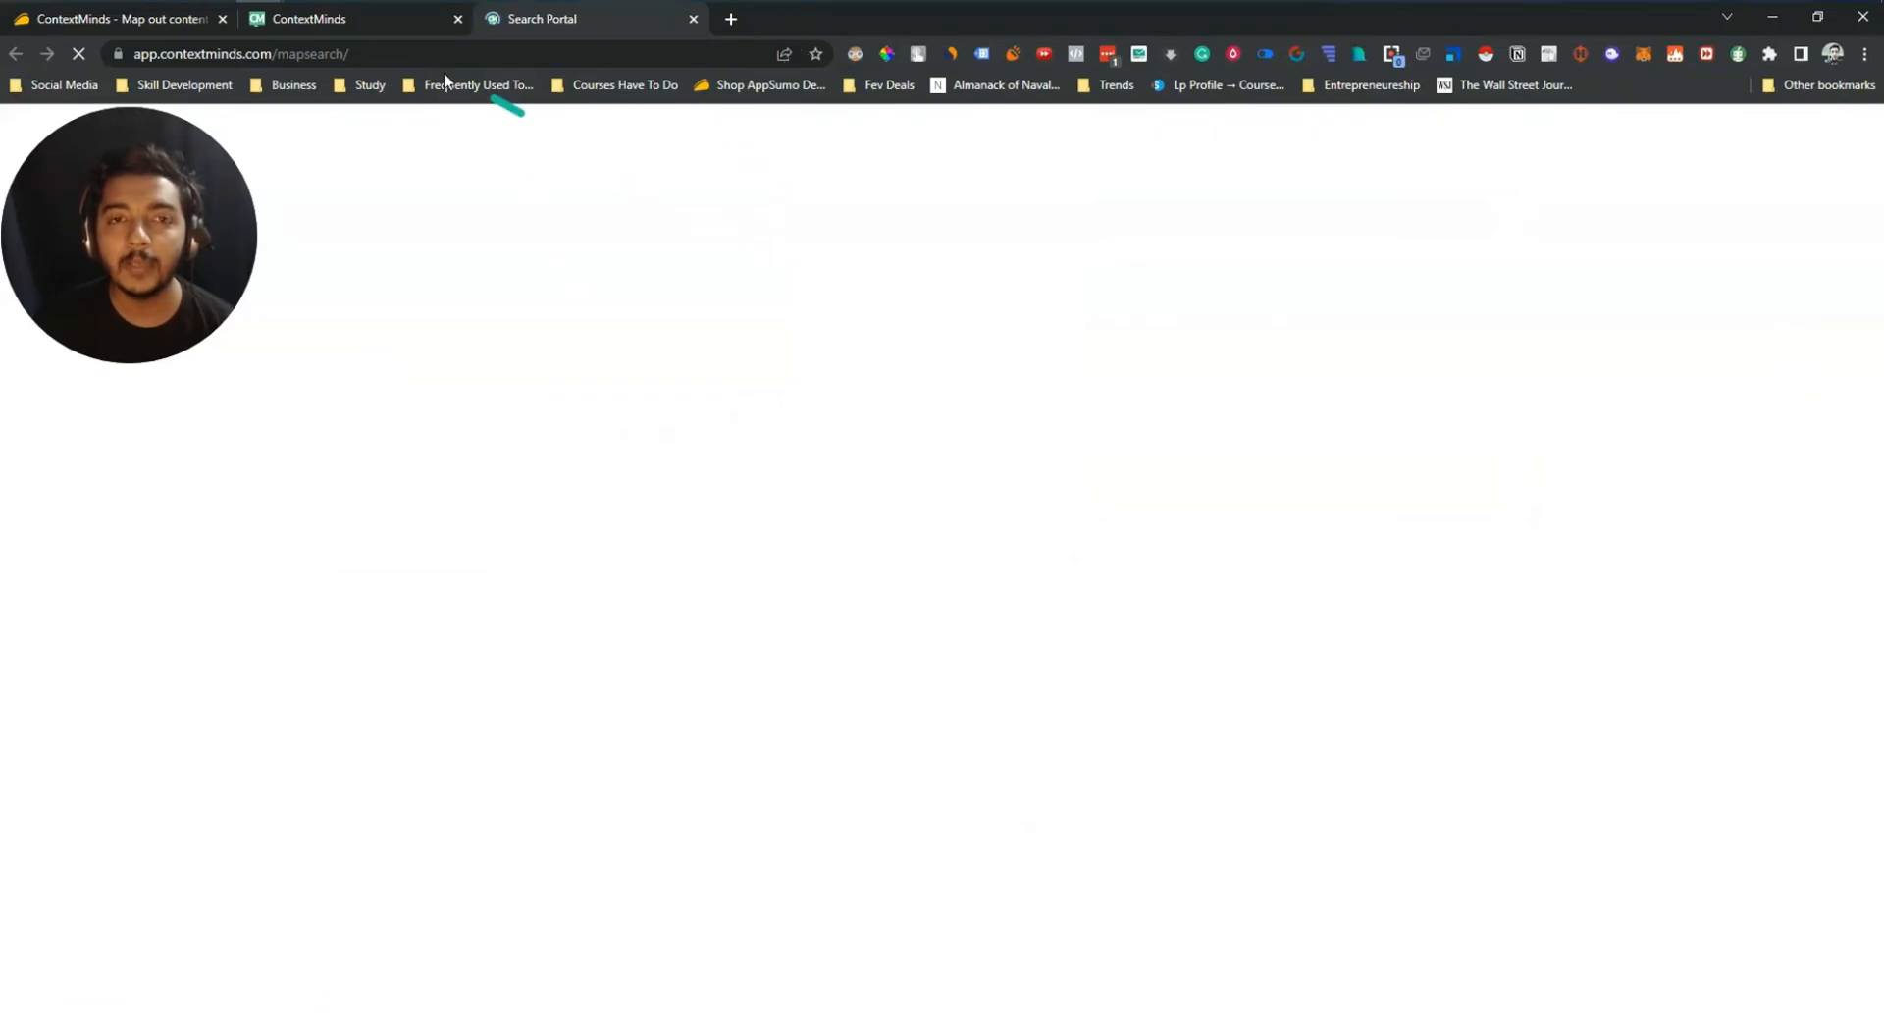
left_click(366, 24)
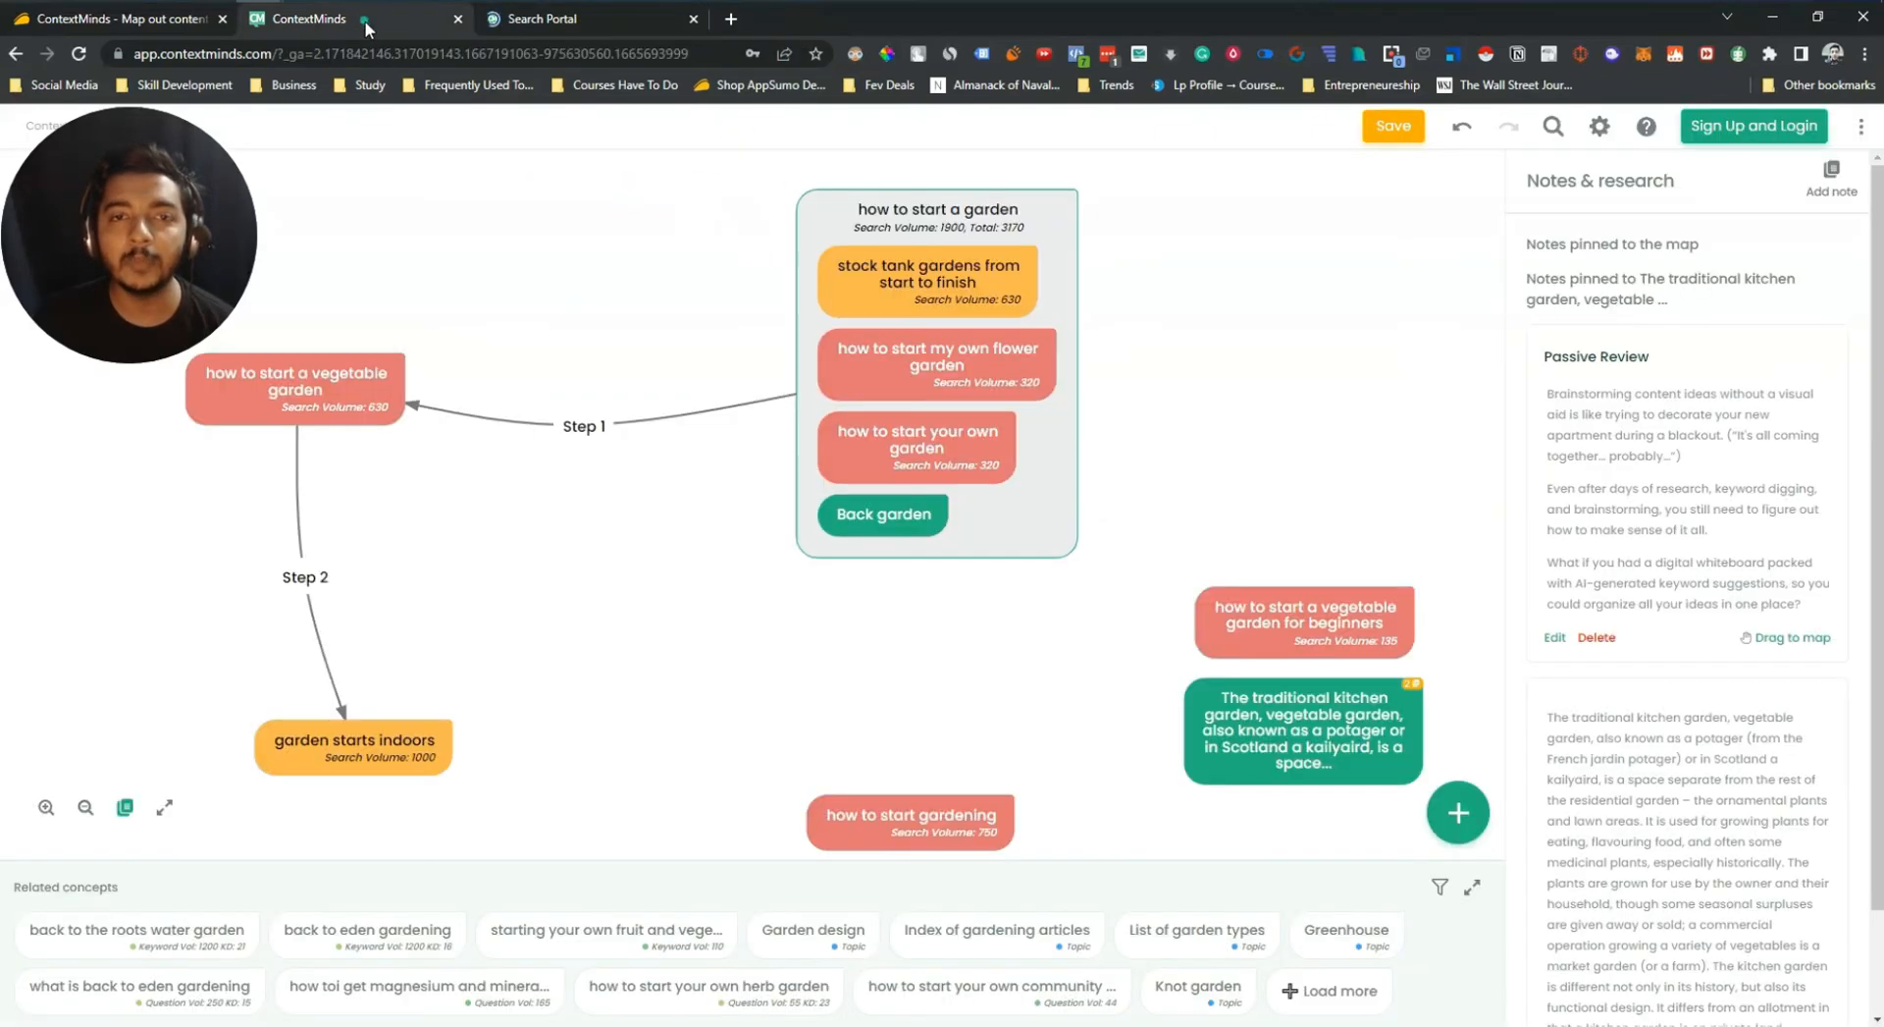
left_click(526, 23)
left_click(680, 366)
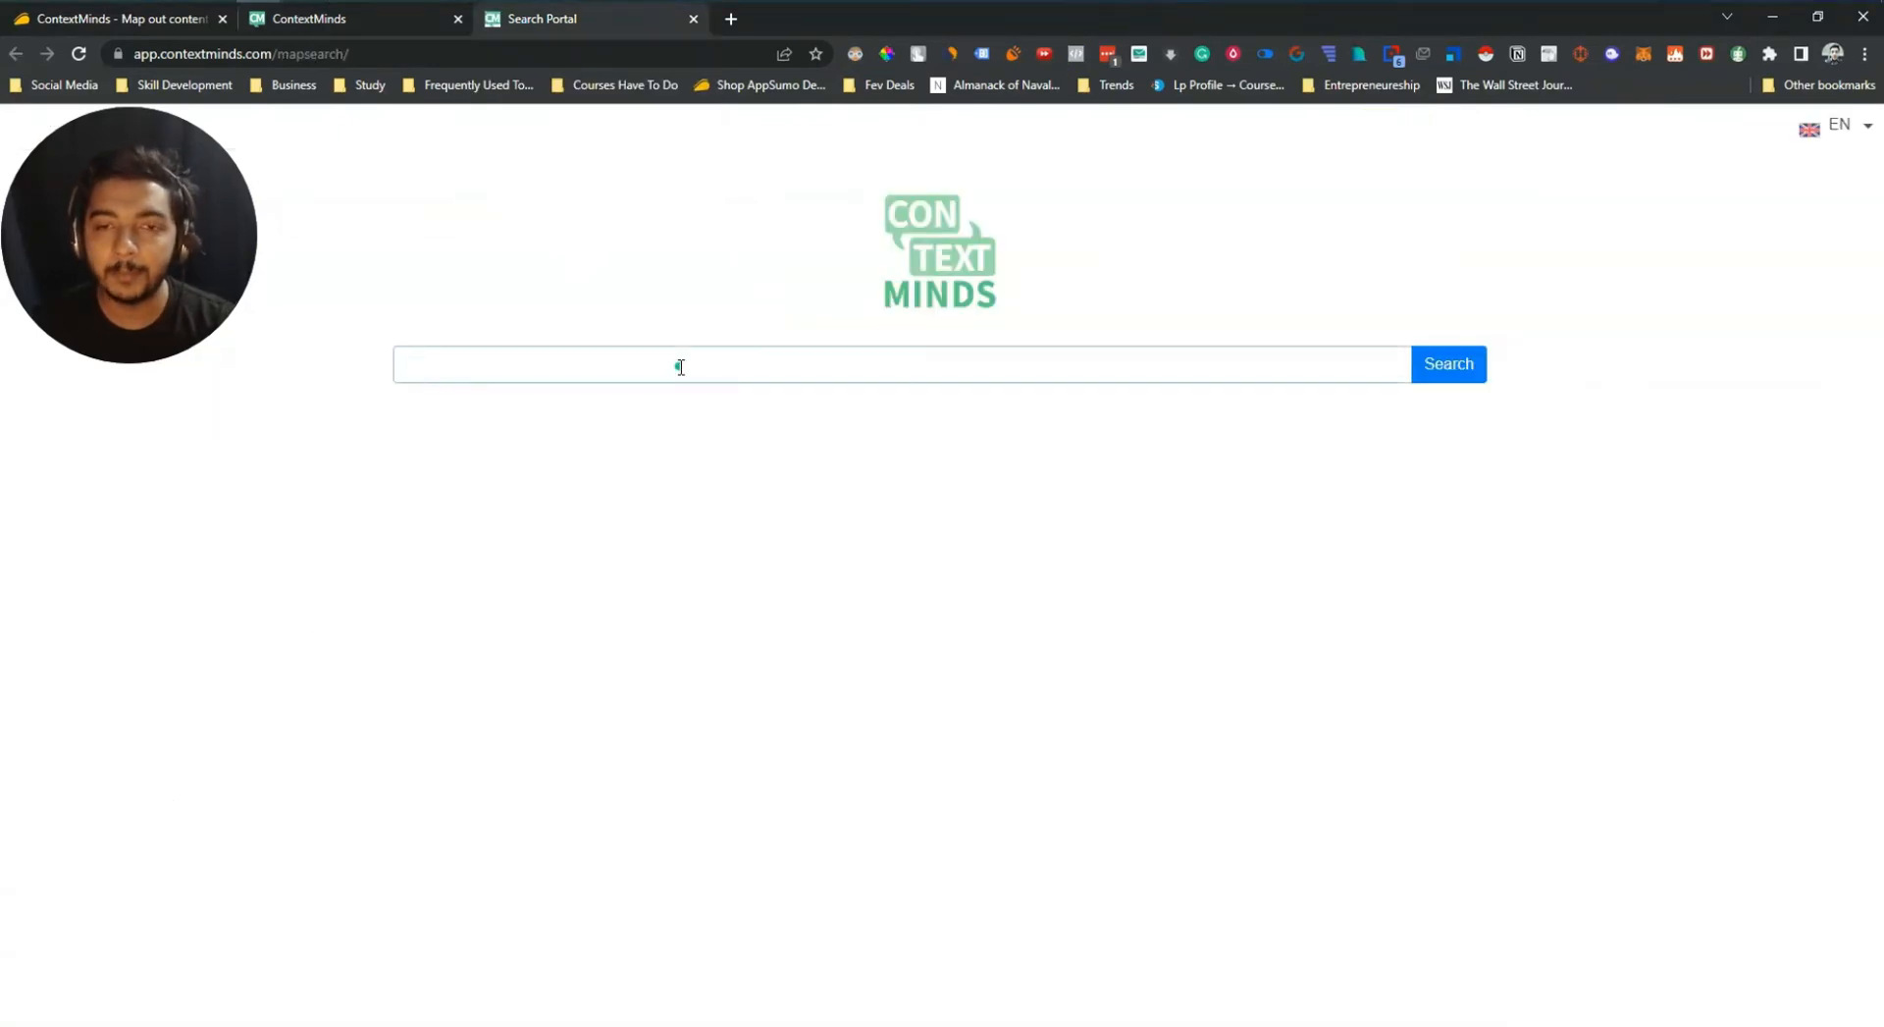
type("GA")
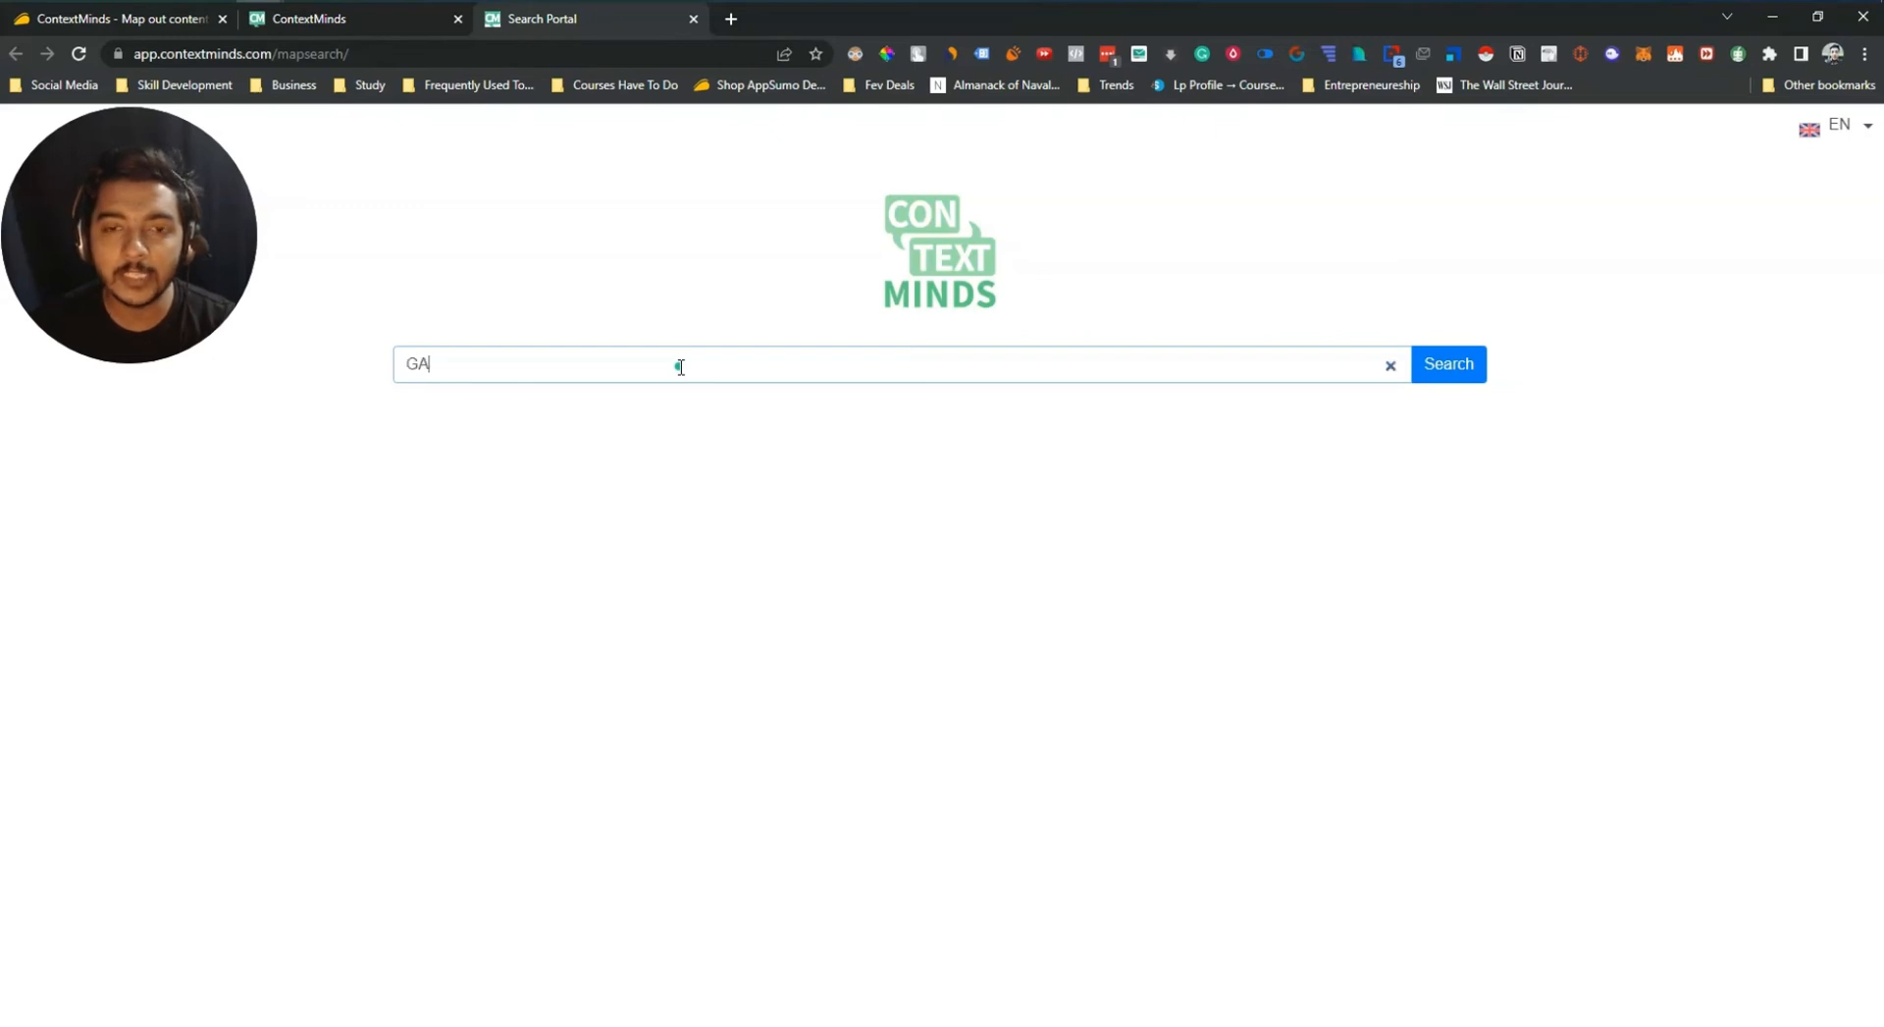
key("BackSpace")
key("BackSpace")
type("gar")
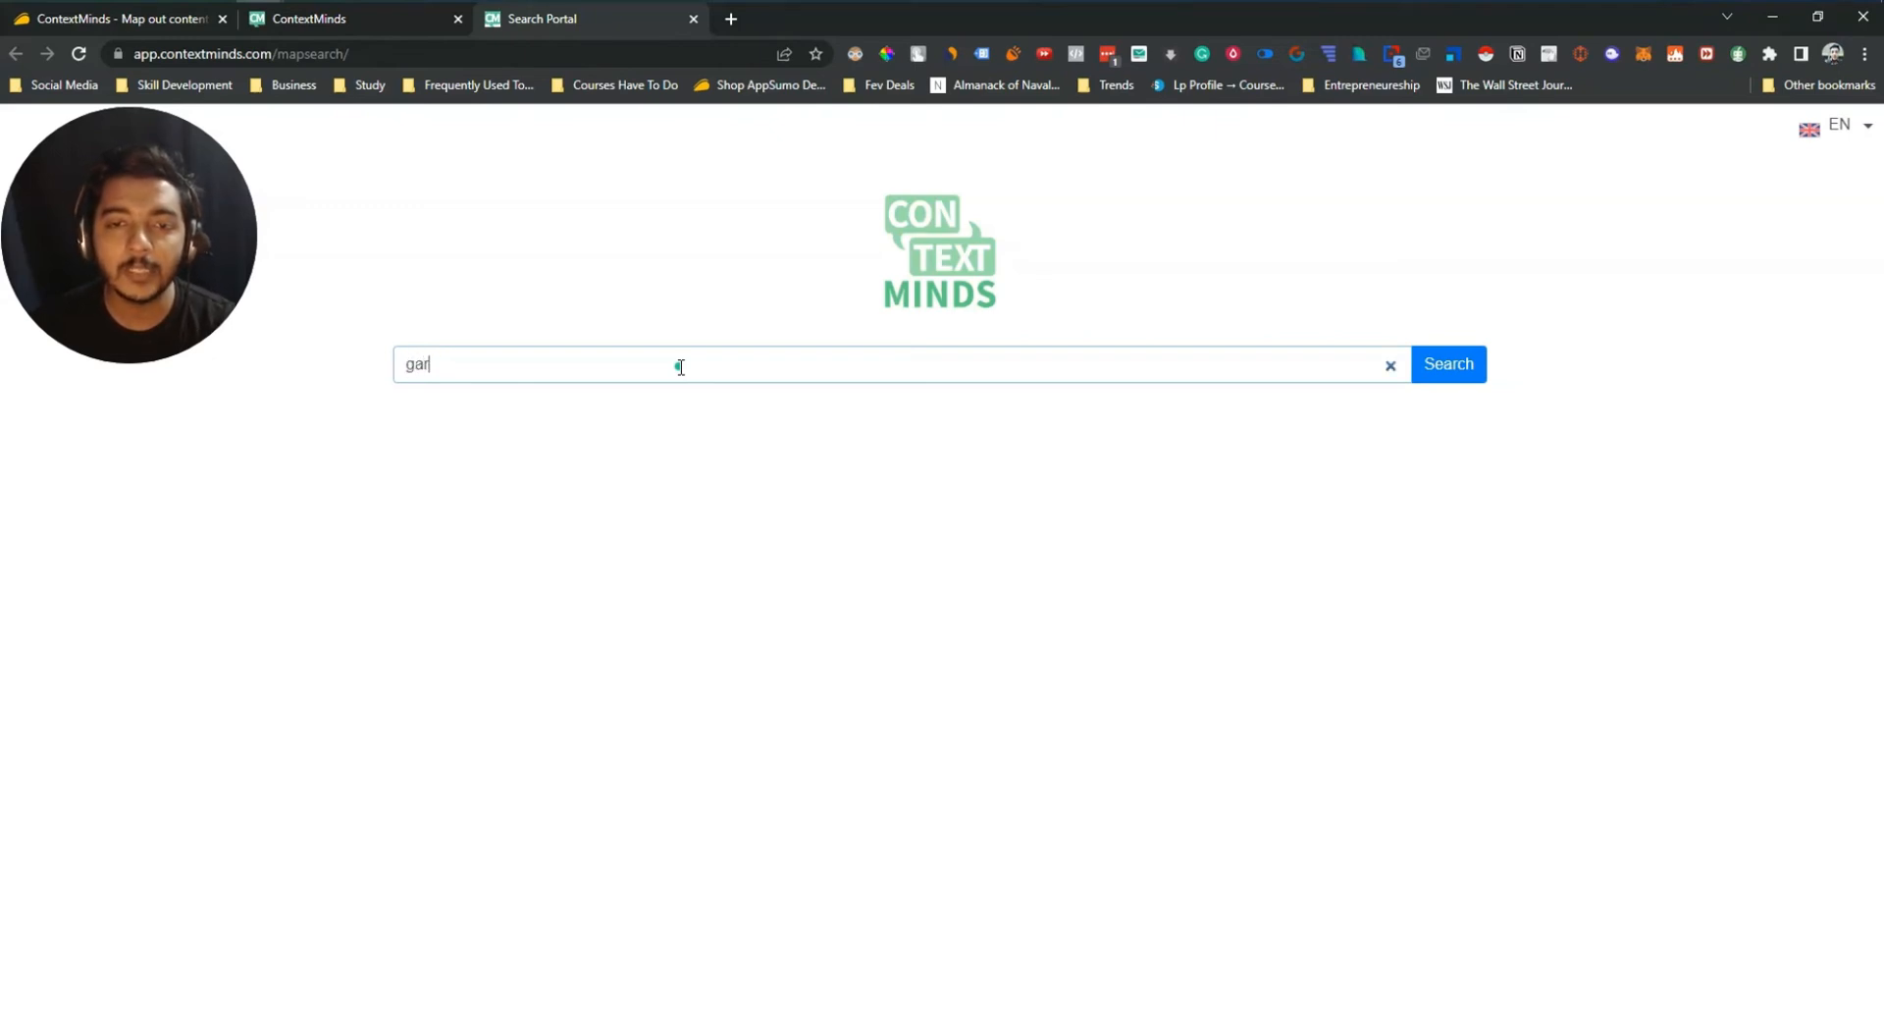
type("dening")
key("Return")
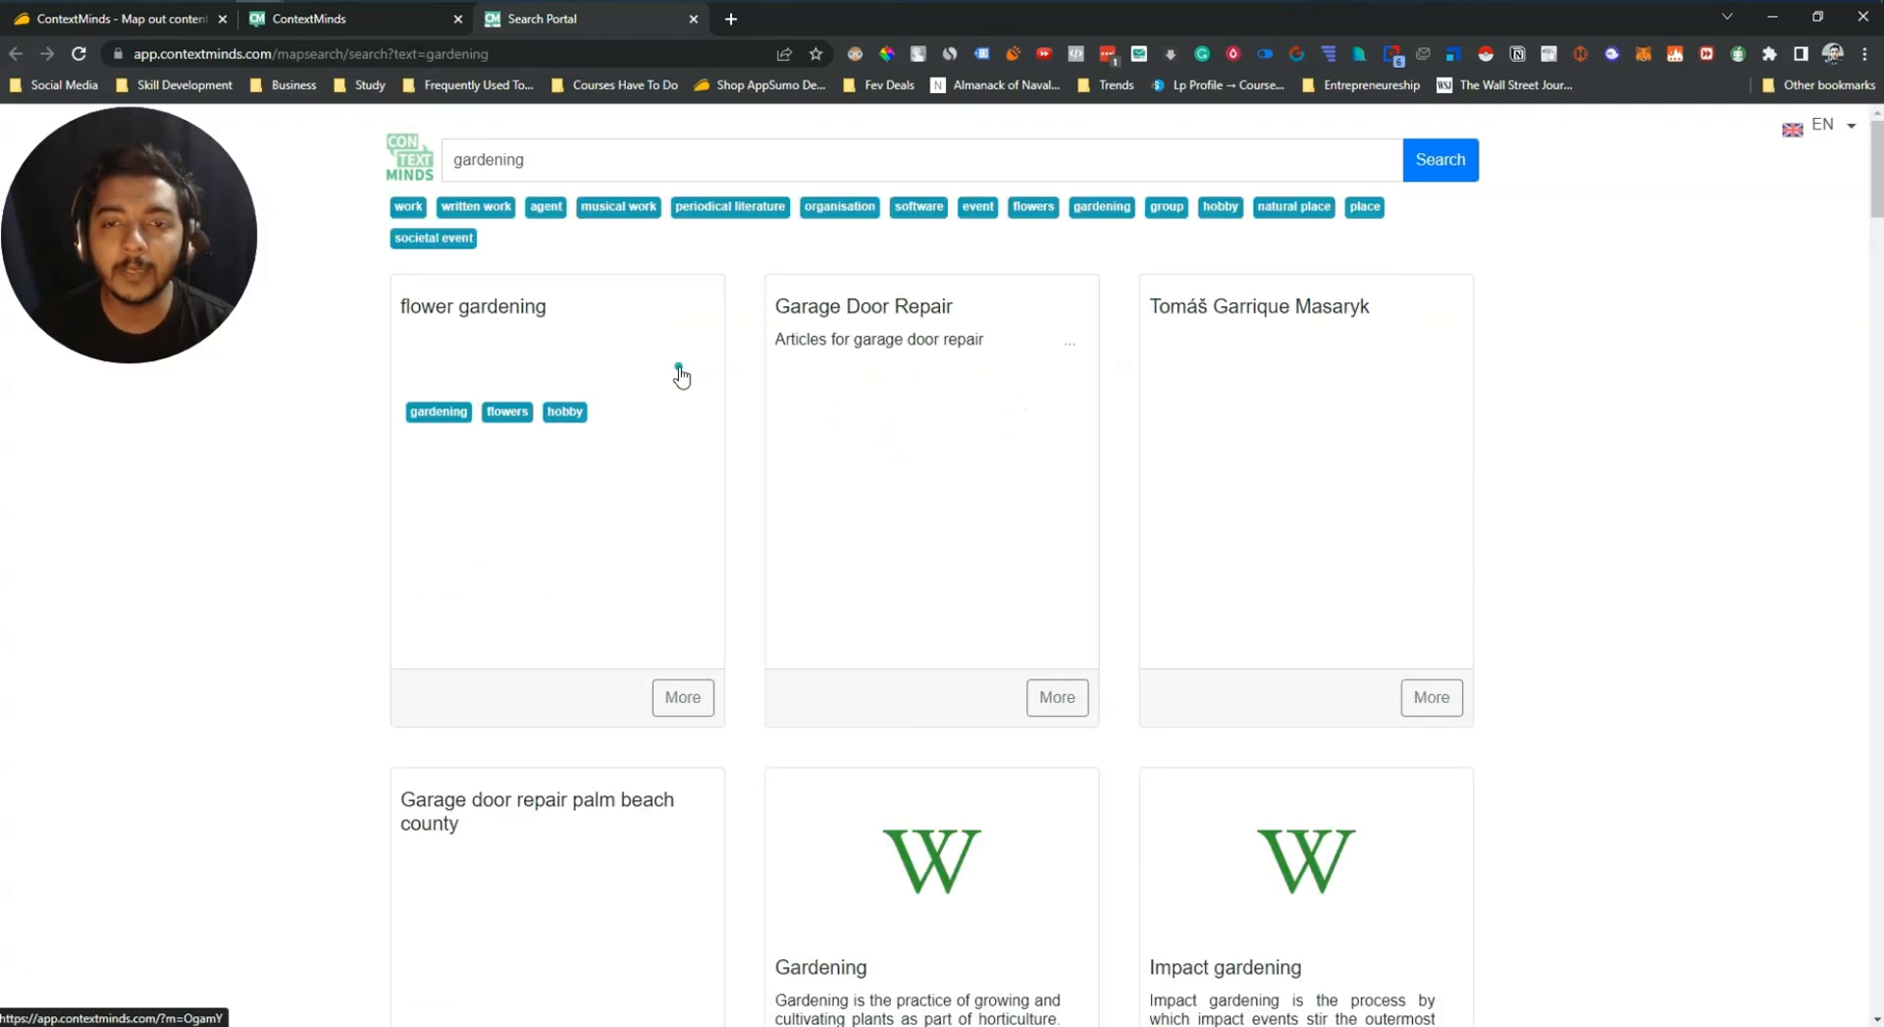
Browse the gardening search results and open the public map about Tomáš Garrigue Masaryk
scroll(951, 694, "down", 12)
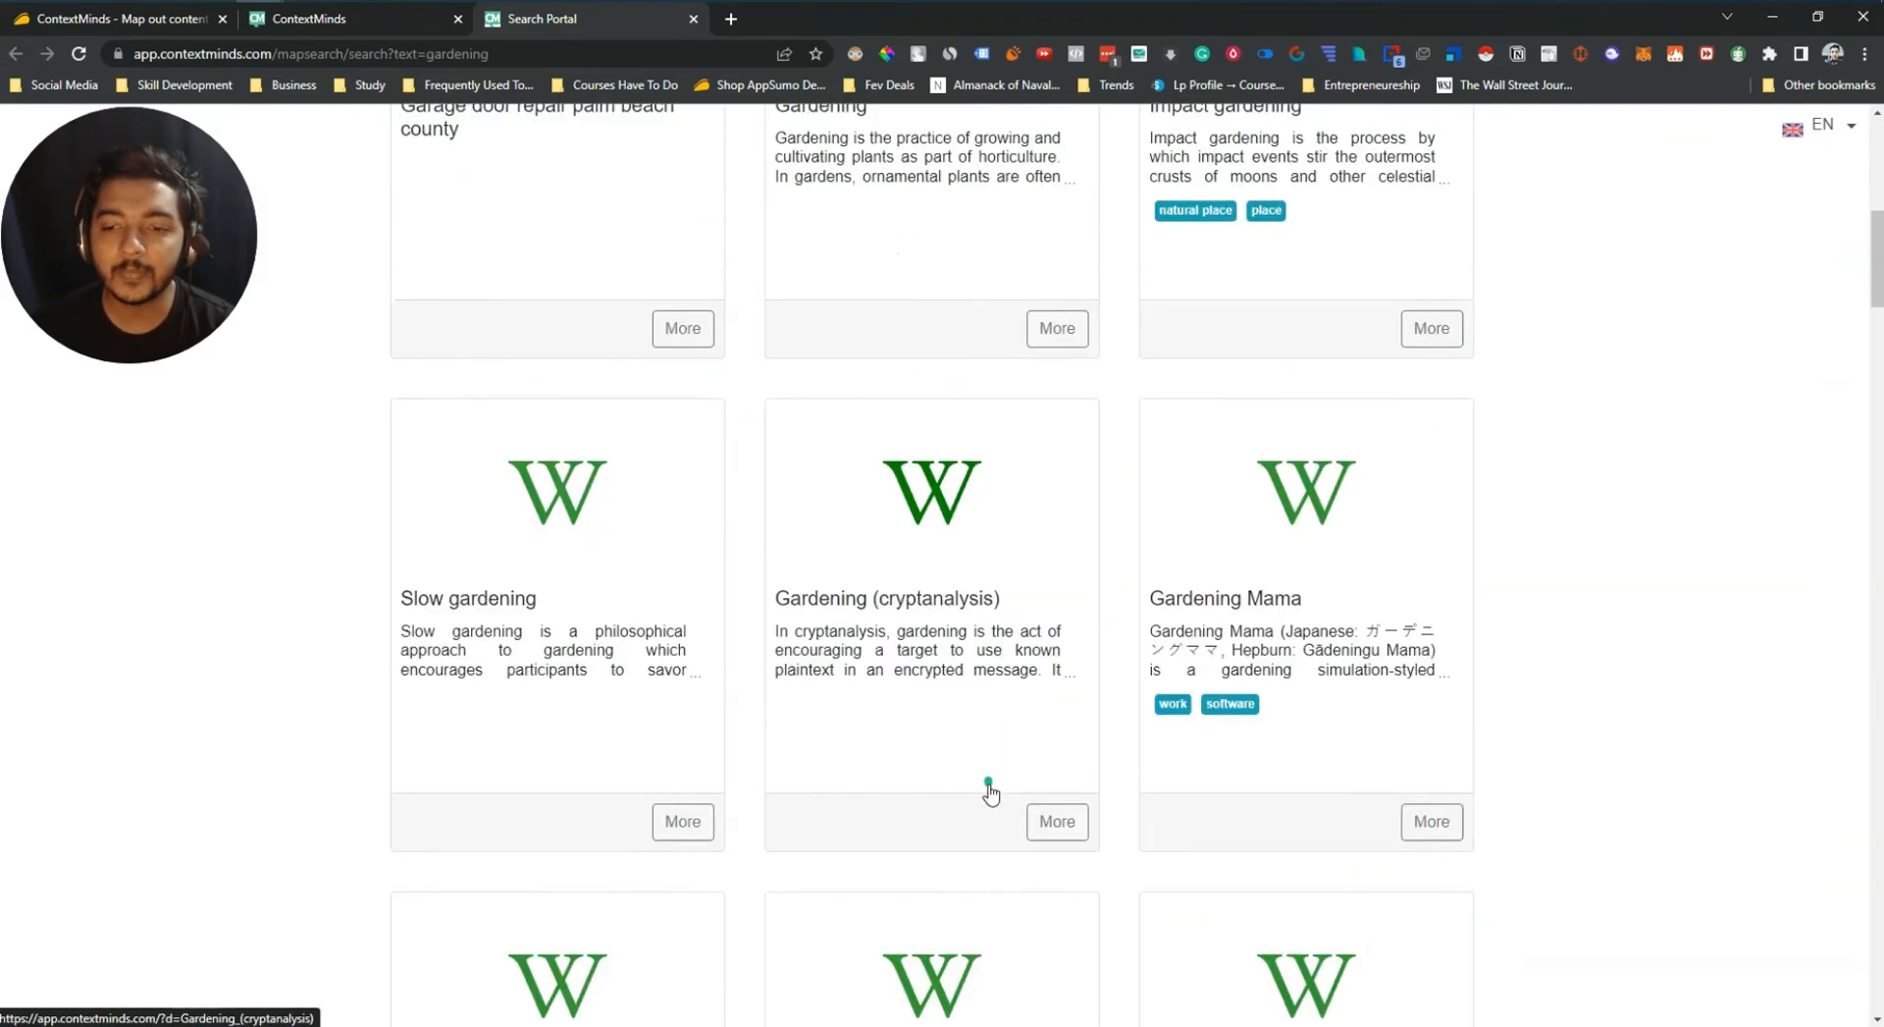
scroll(992, 790, "up", 7)
scroll(992, 790, "up", 5)
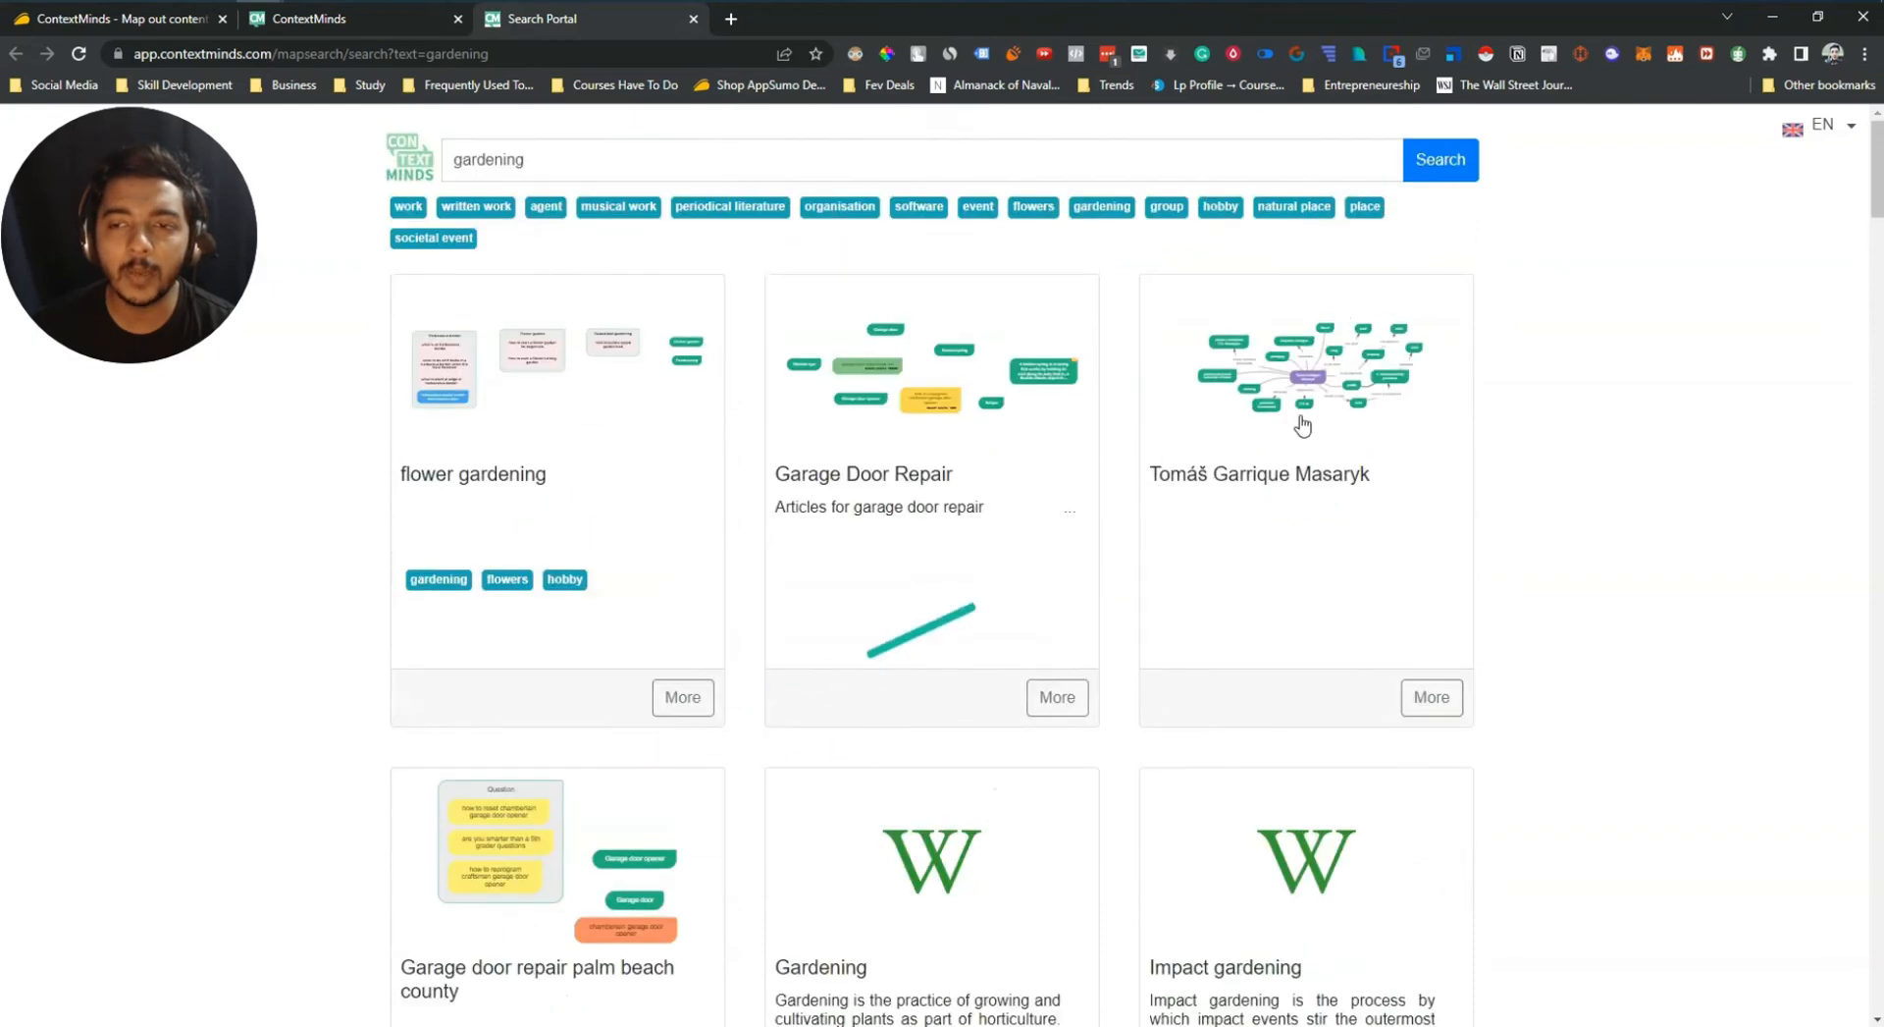
left_click(1313, 557)
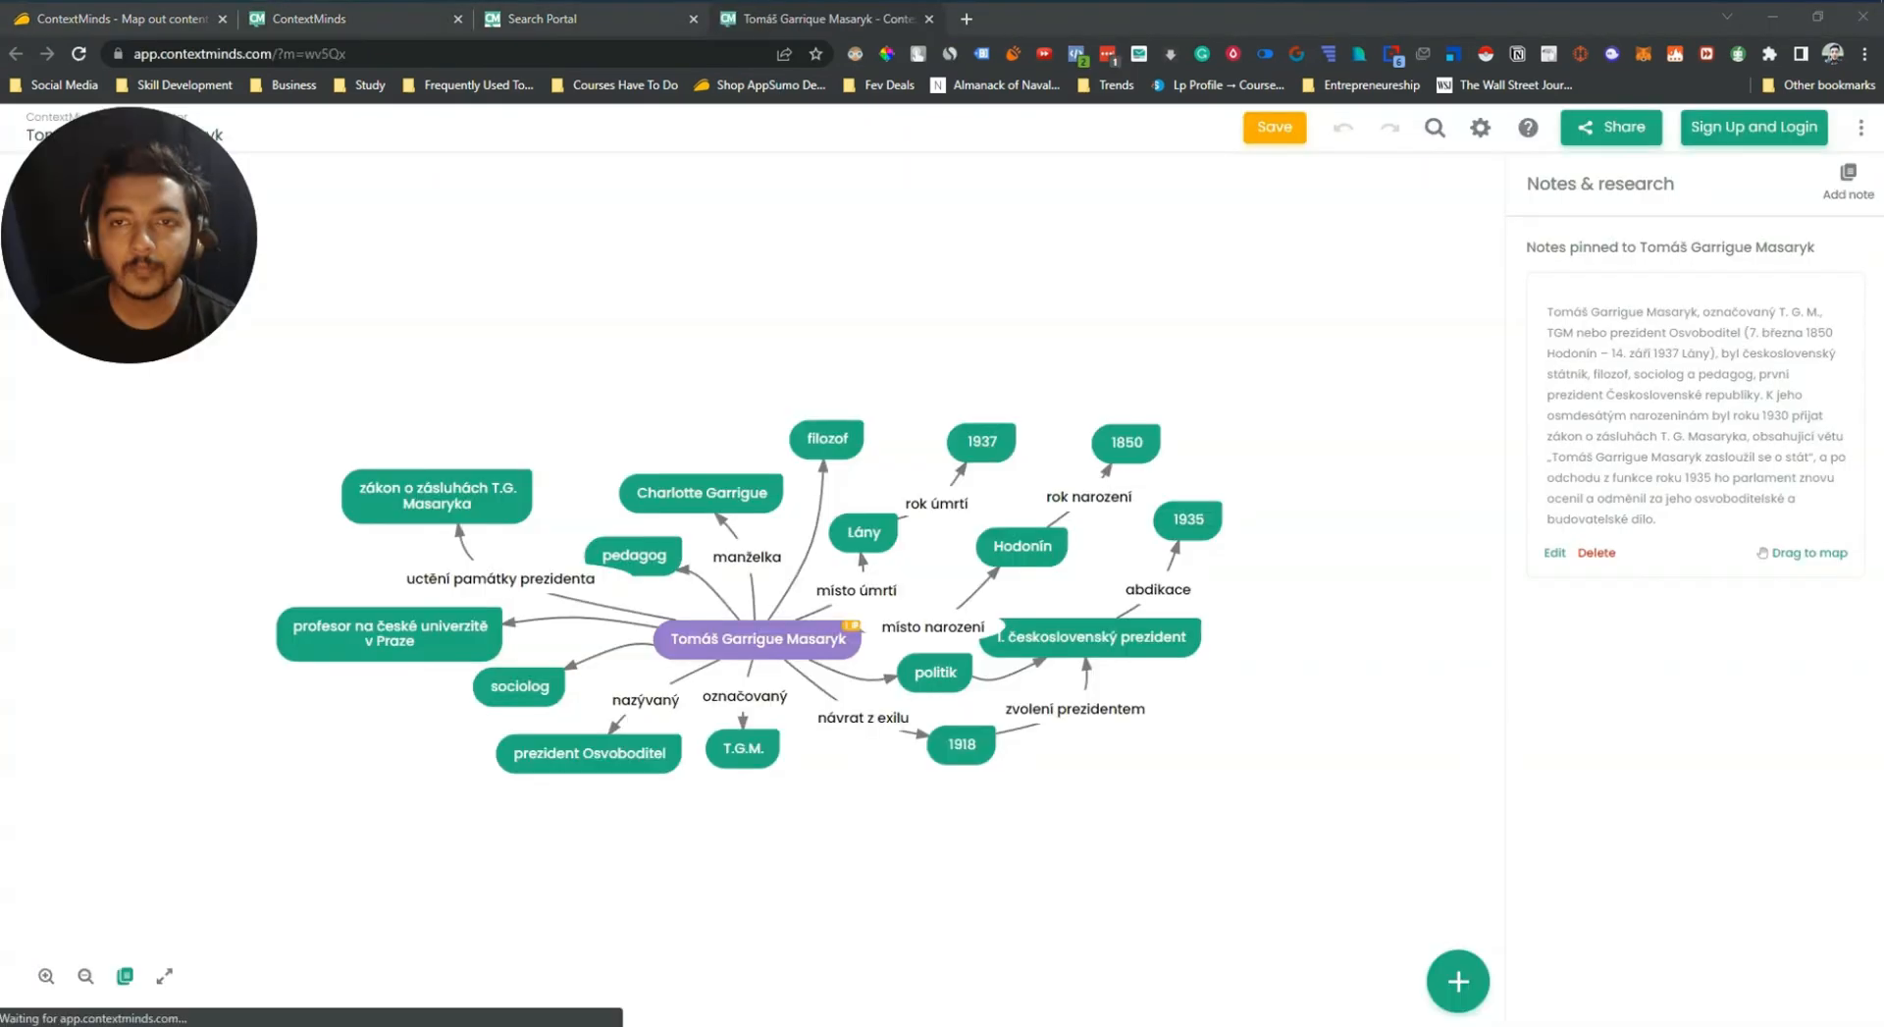
left_click_drag(171, 268, 214, 372)
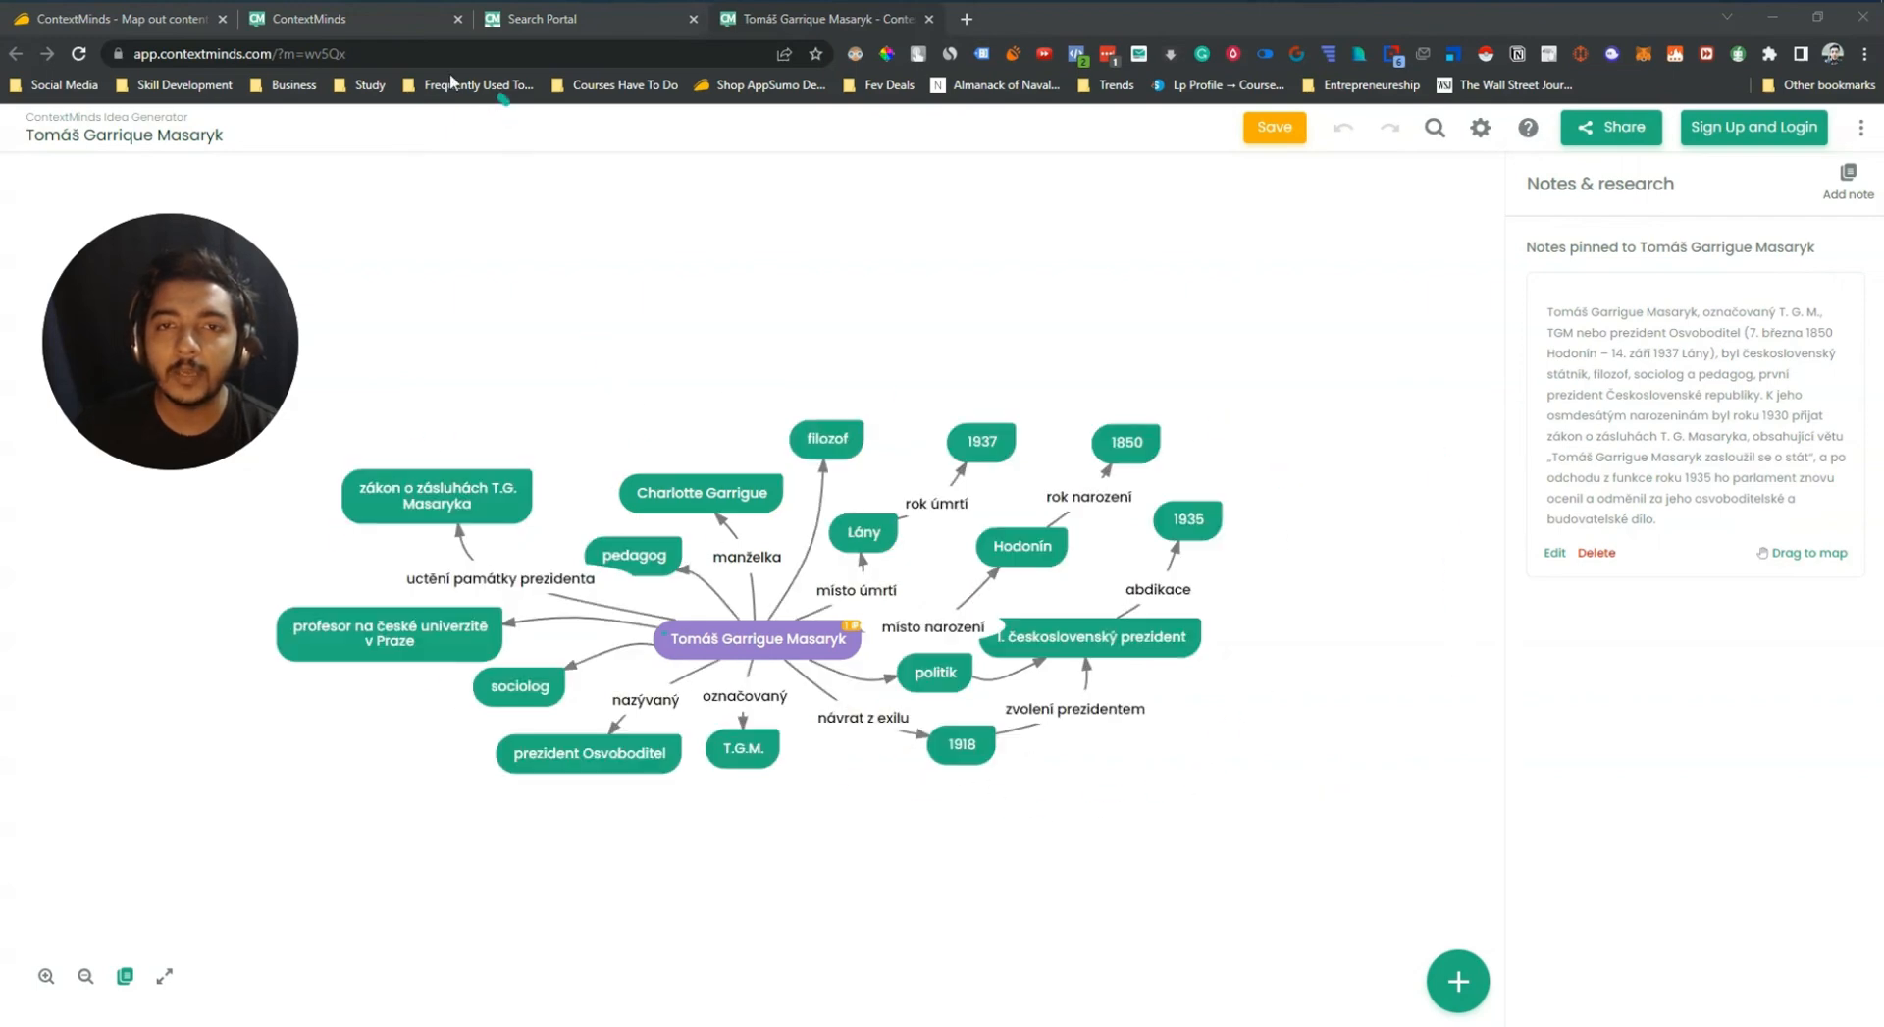
Compare the gardening map with the opened public map by viewing one after the other
left_click(341, 28)
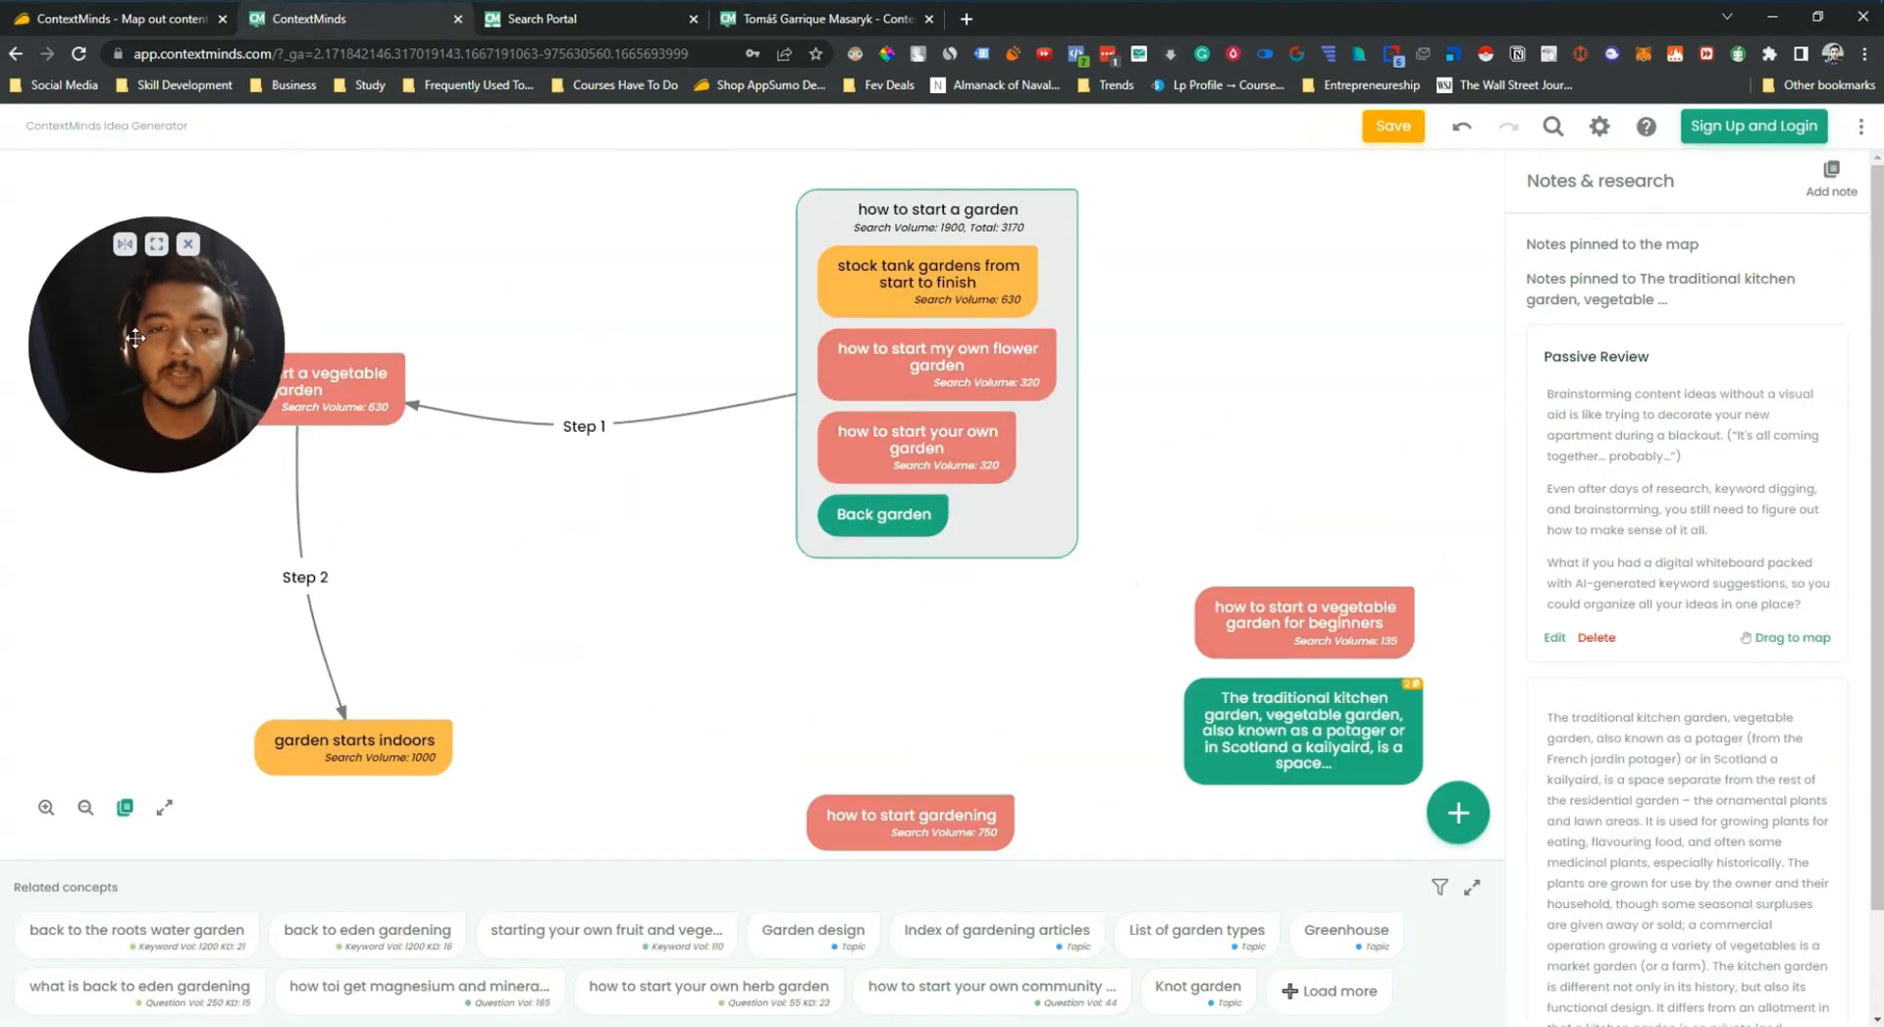
left_click_drag(135, 338, 86, 234)
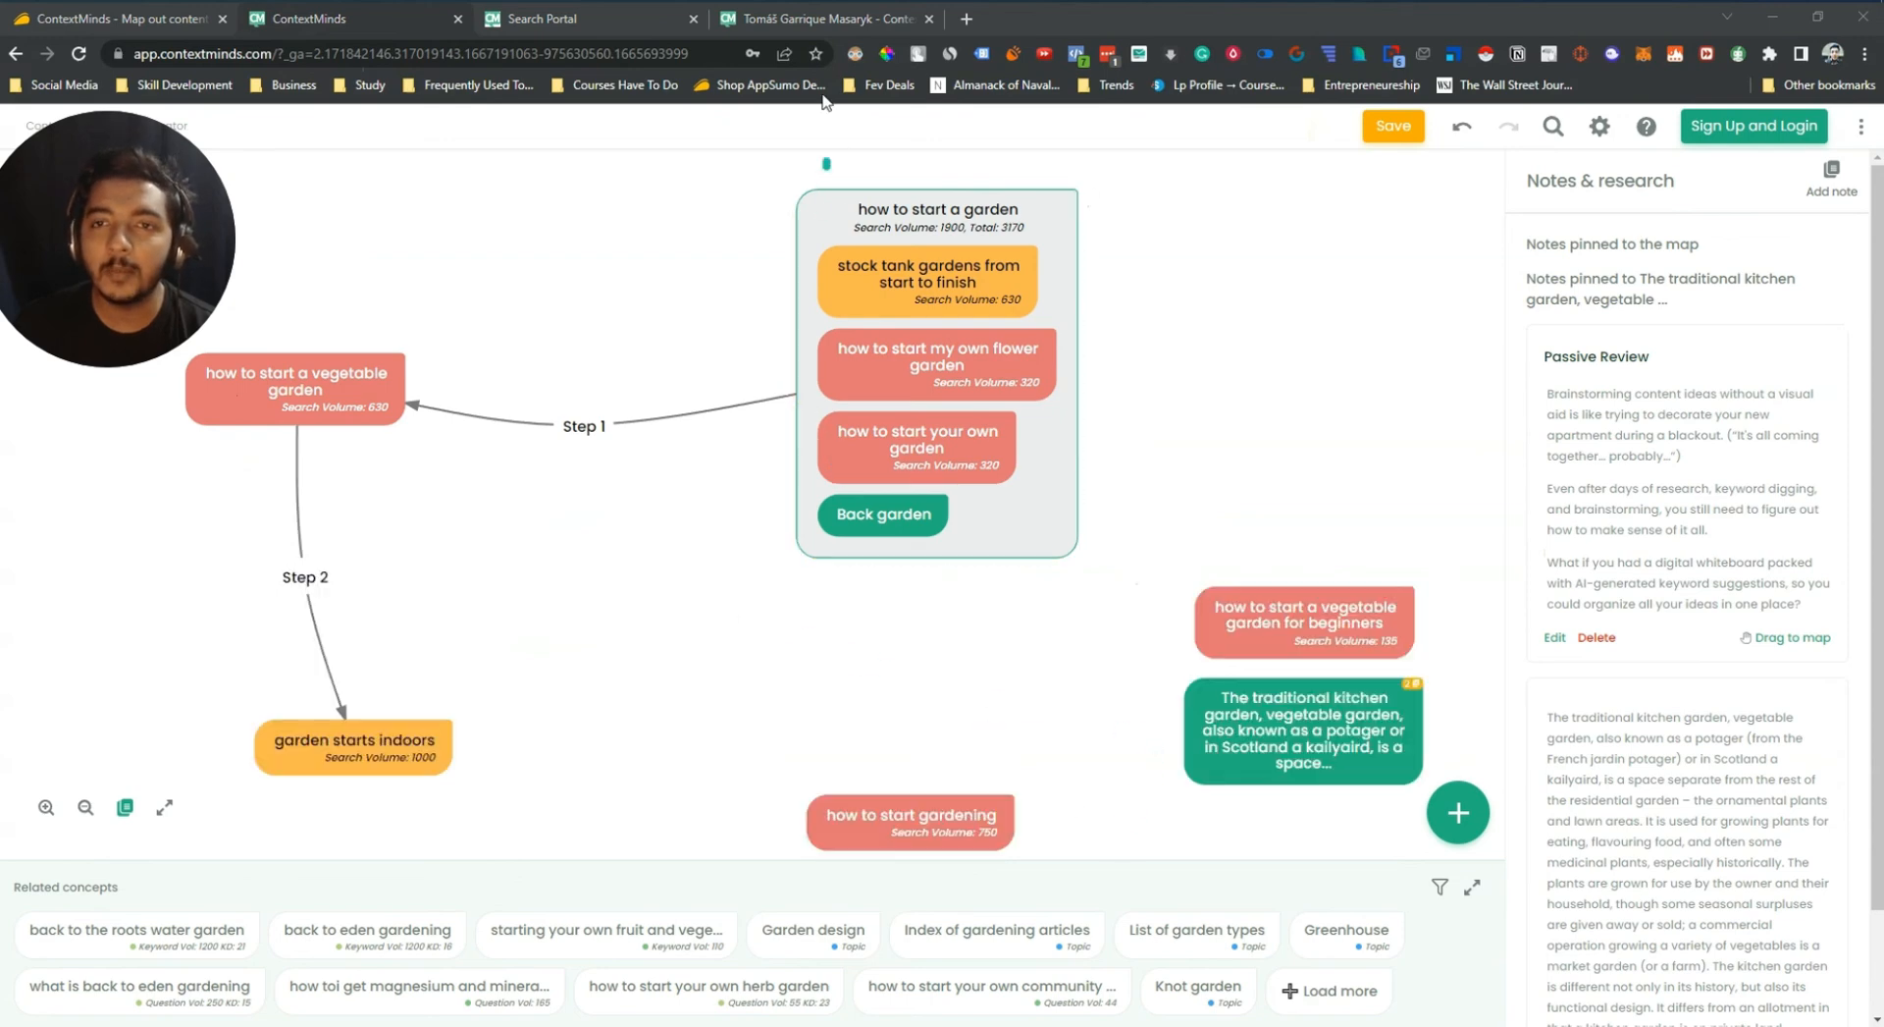
left_click(809, 27)
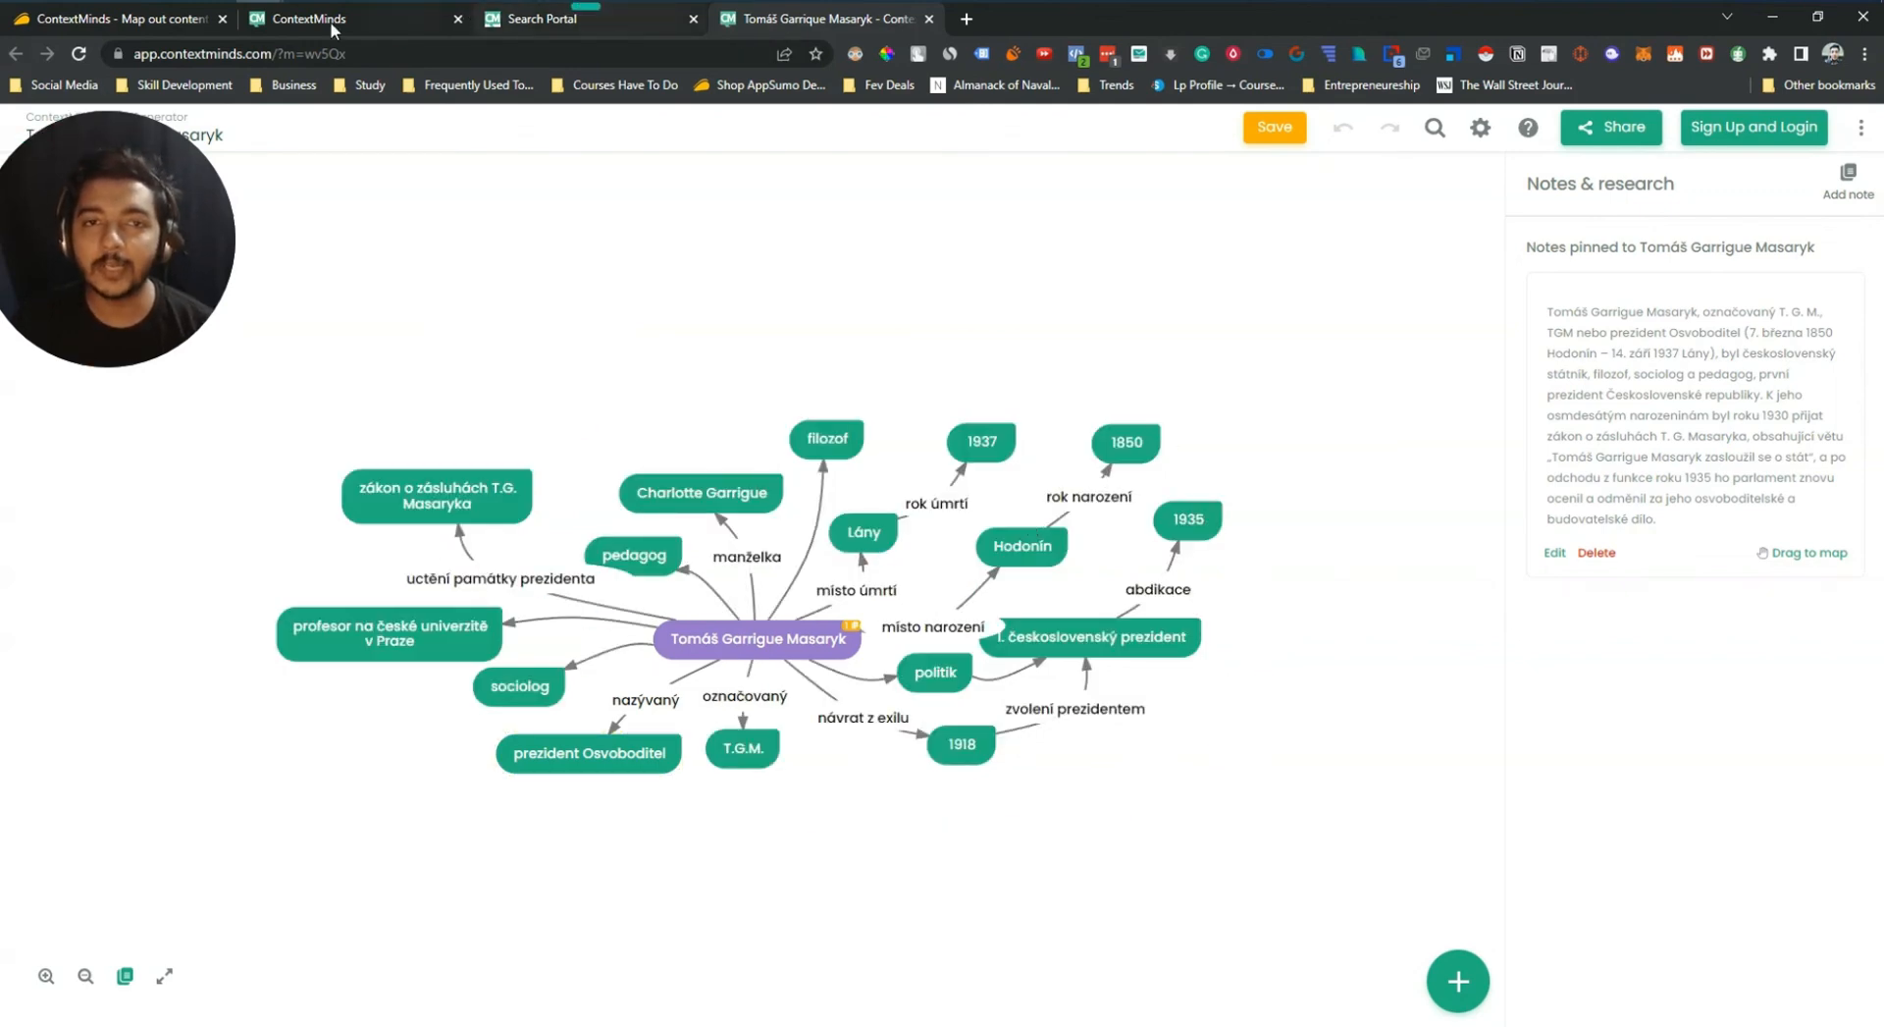
left_click_drag(110, 236, 180, 289)
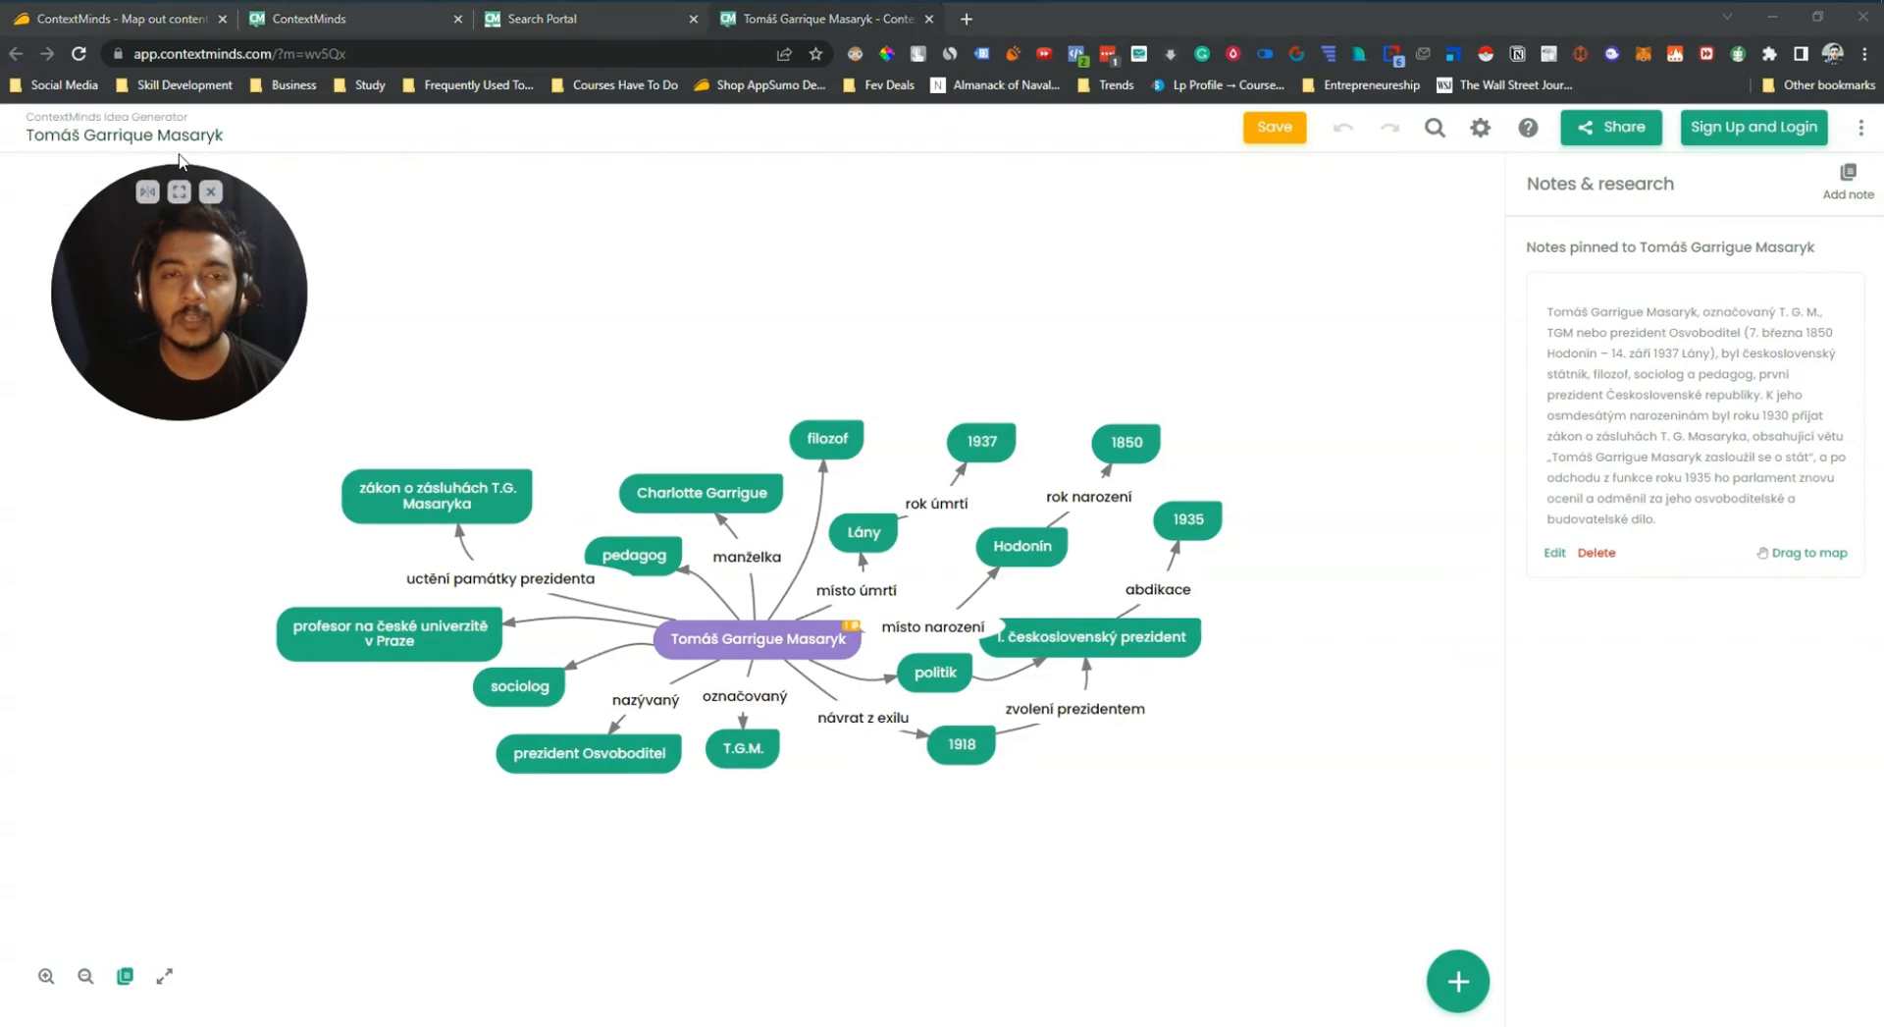
Switch to the AppSumo page of ContextMinds and look over the deal's overview with the introductory text deselected
left_click(156, 21)
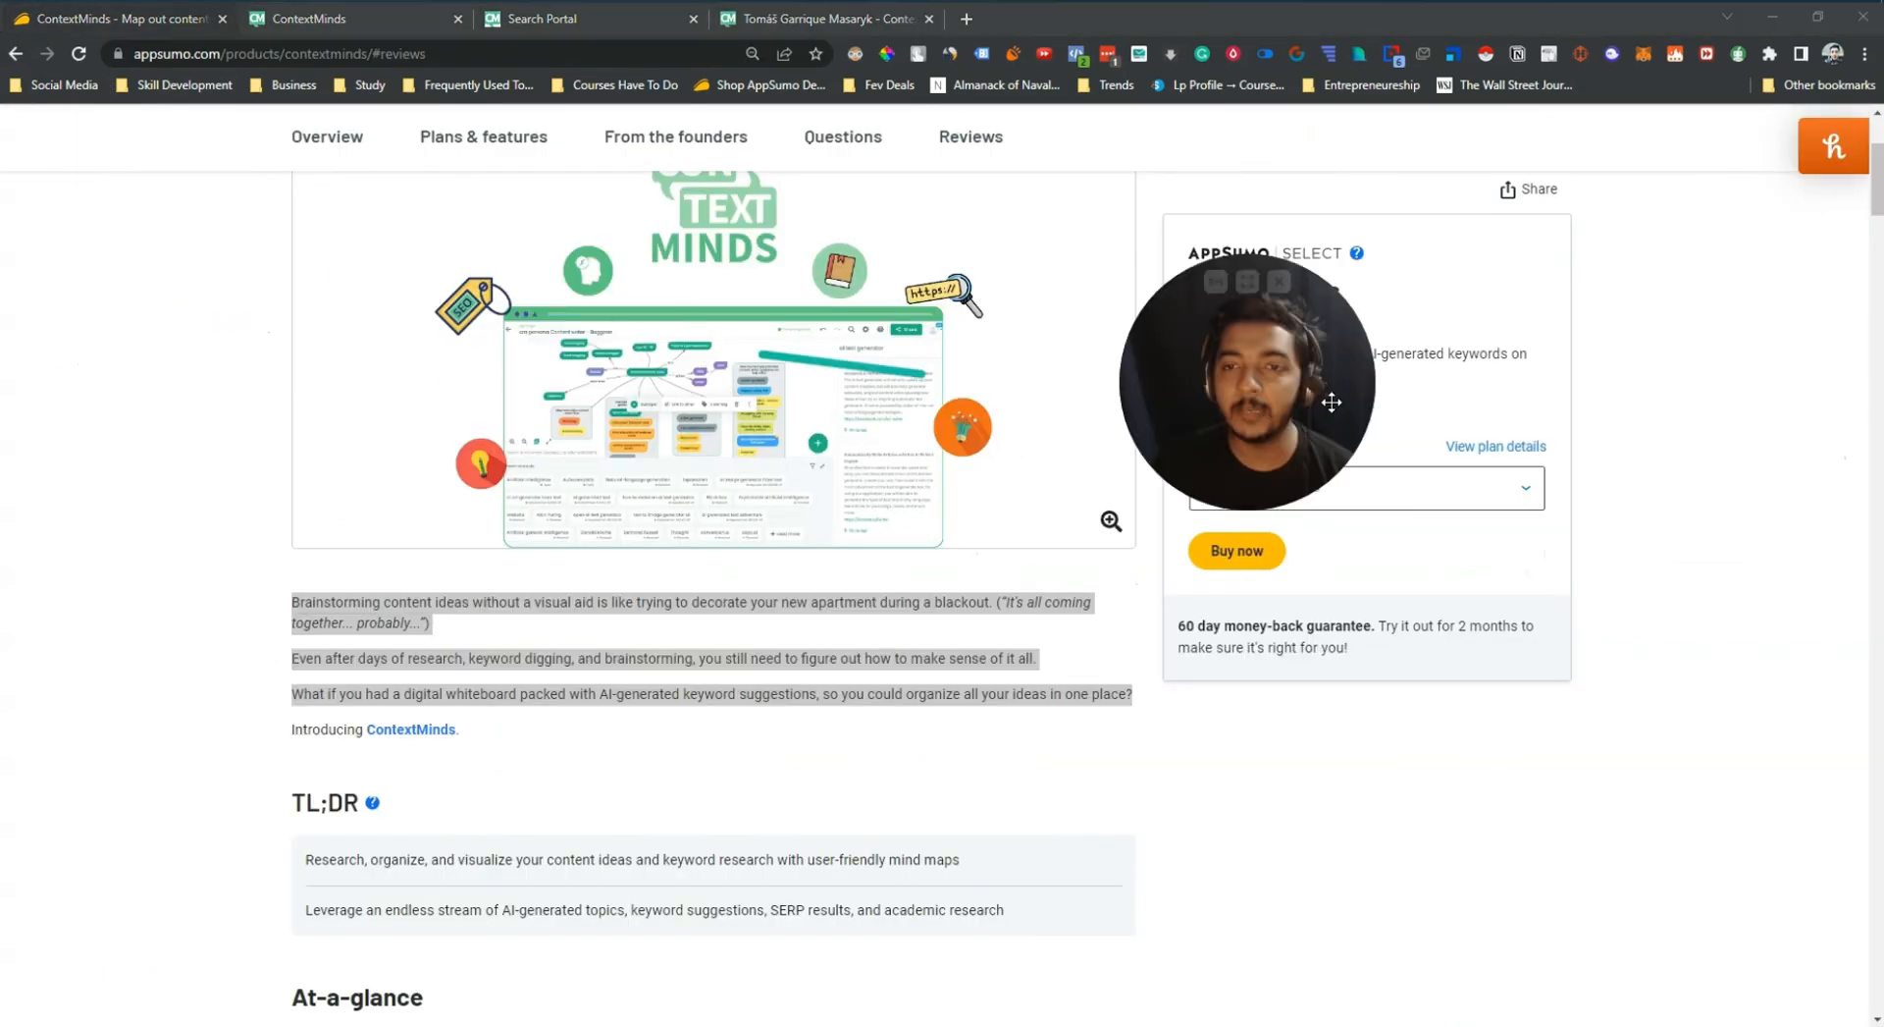
left_click(253, 815)
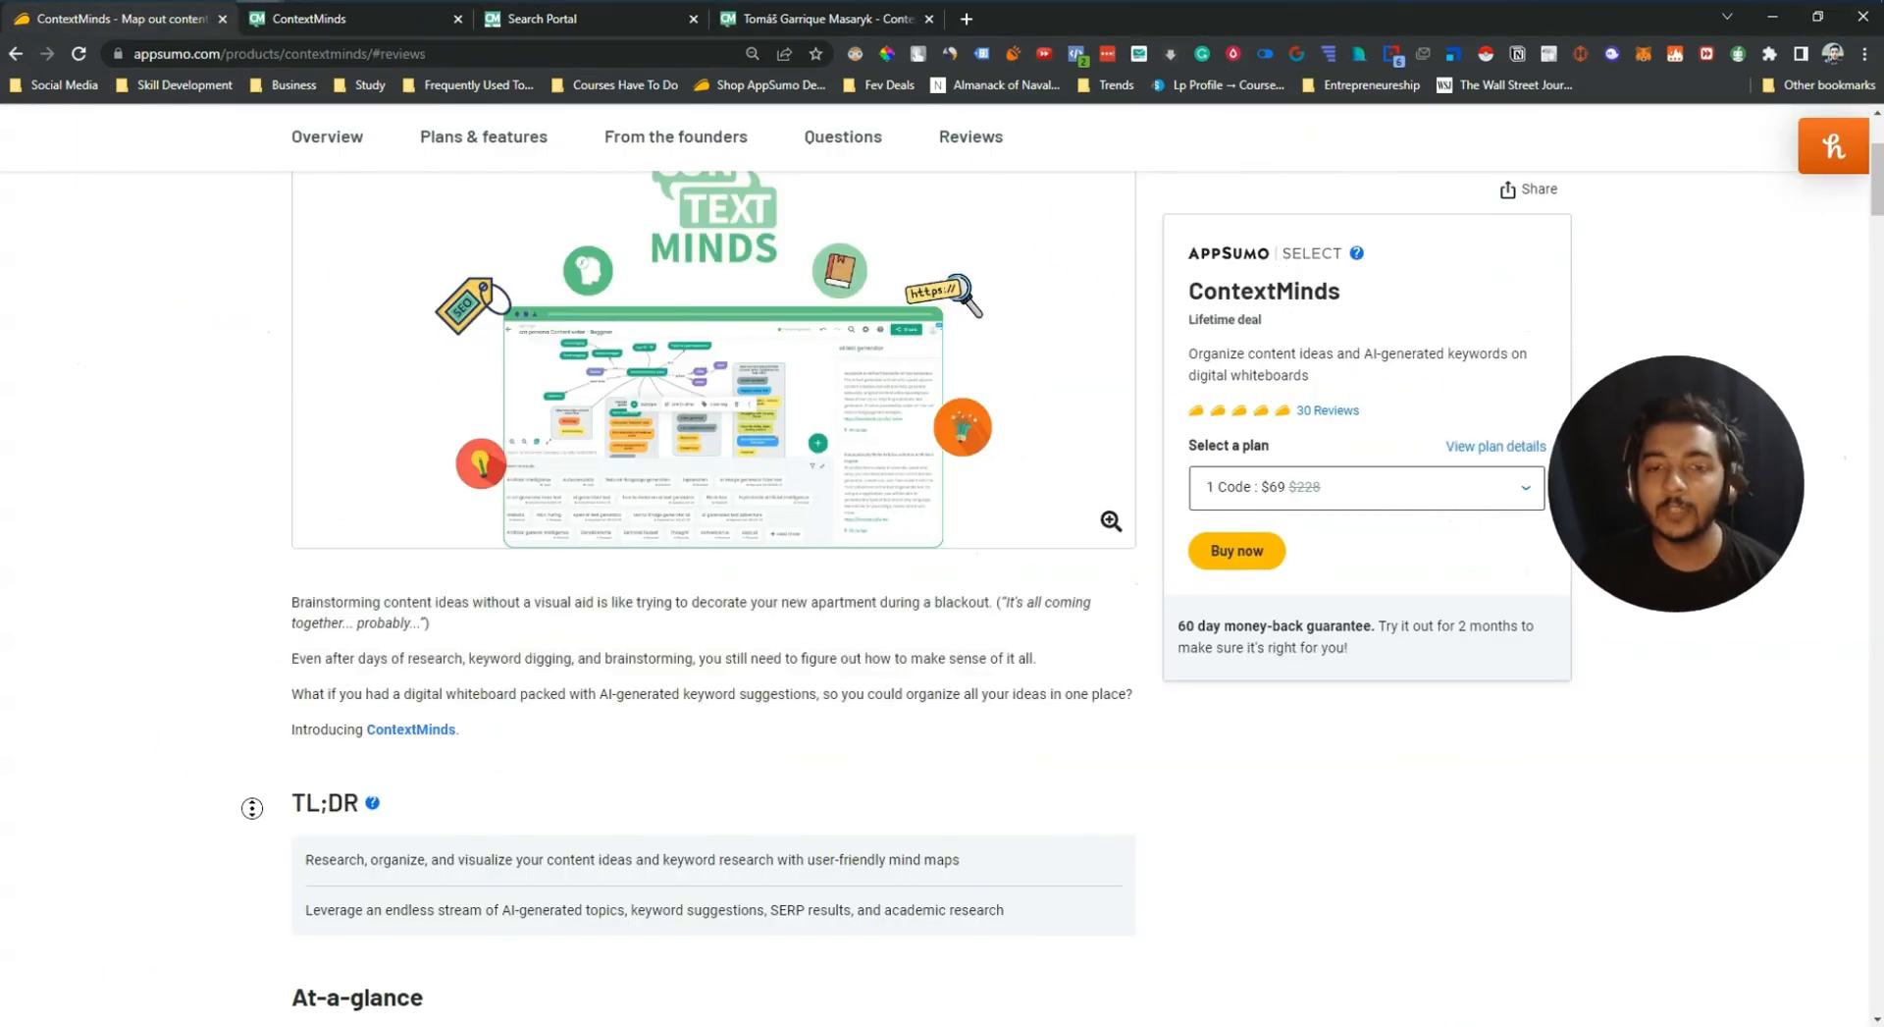
scroll(250, 800, "up", 3)
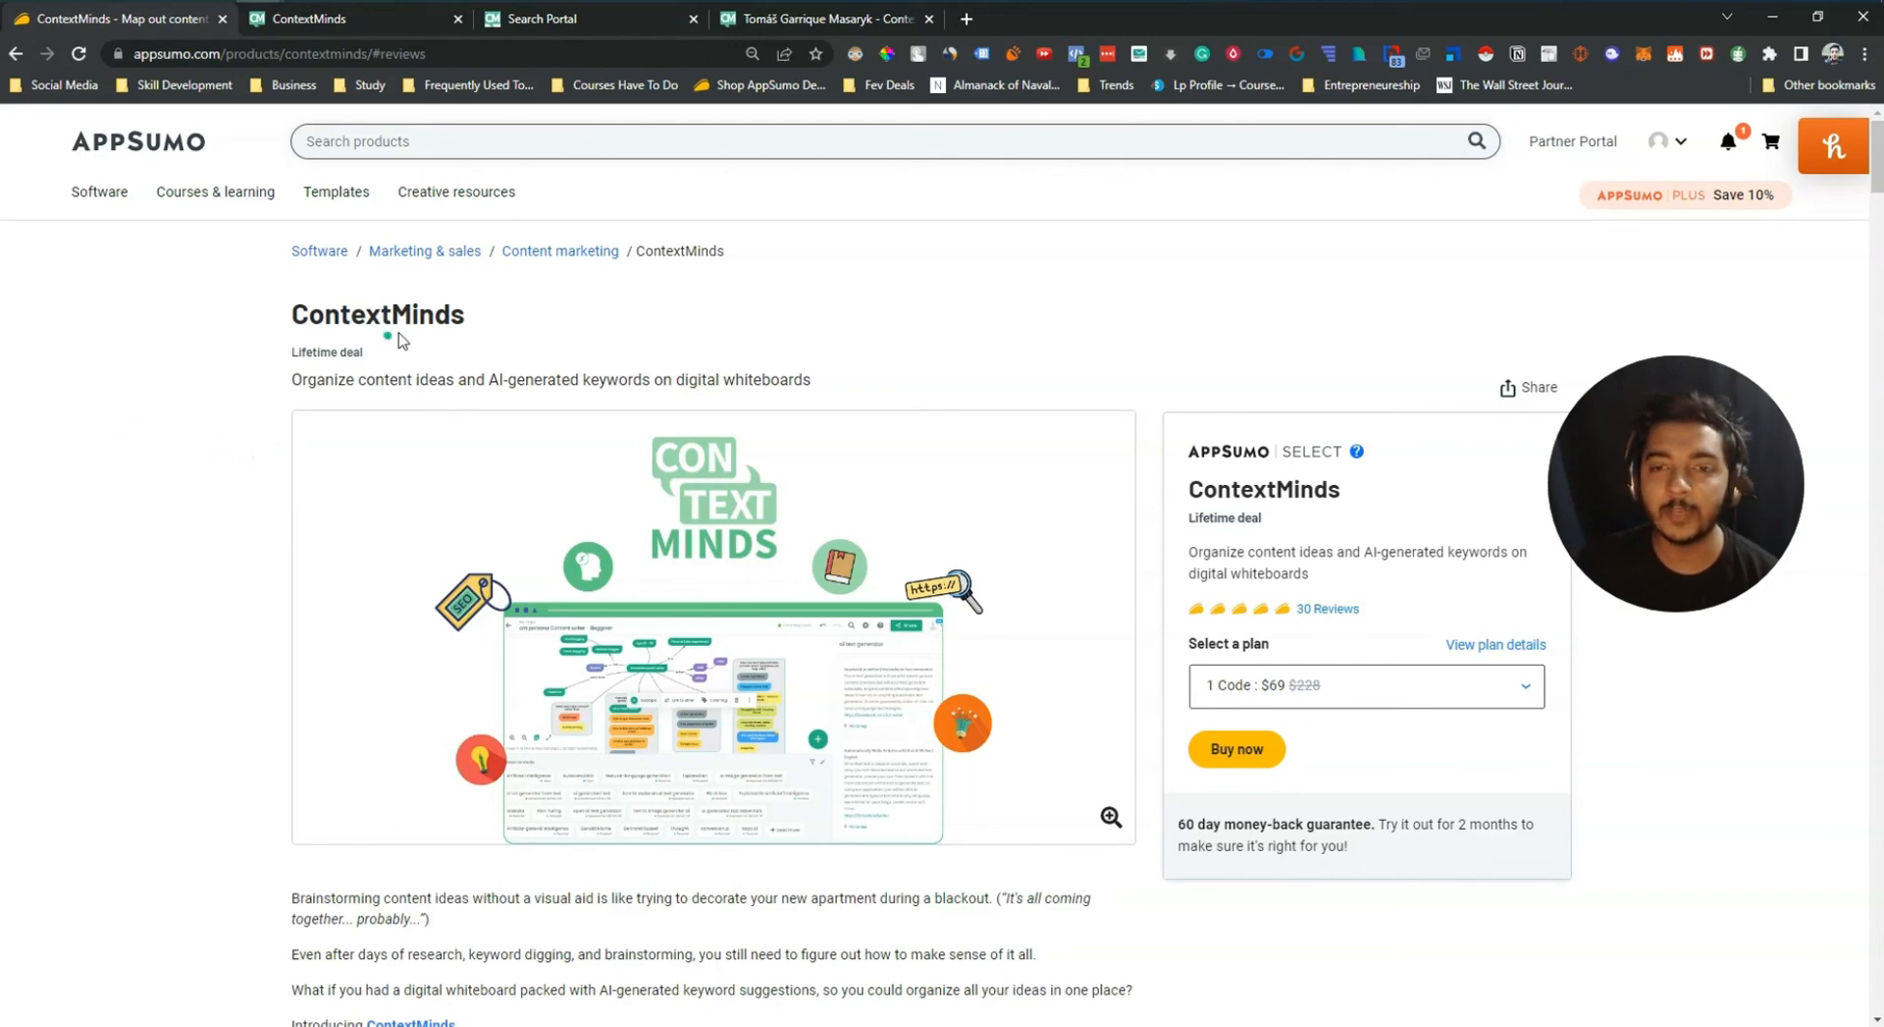
scroll(356, 506, "down", 5)
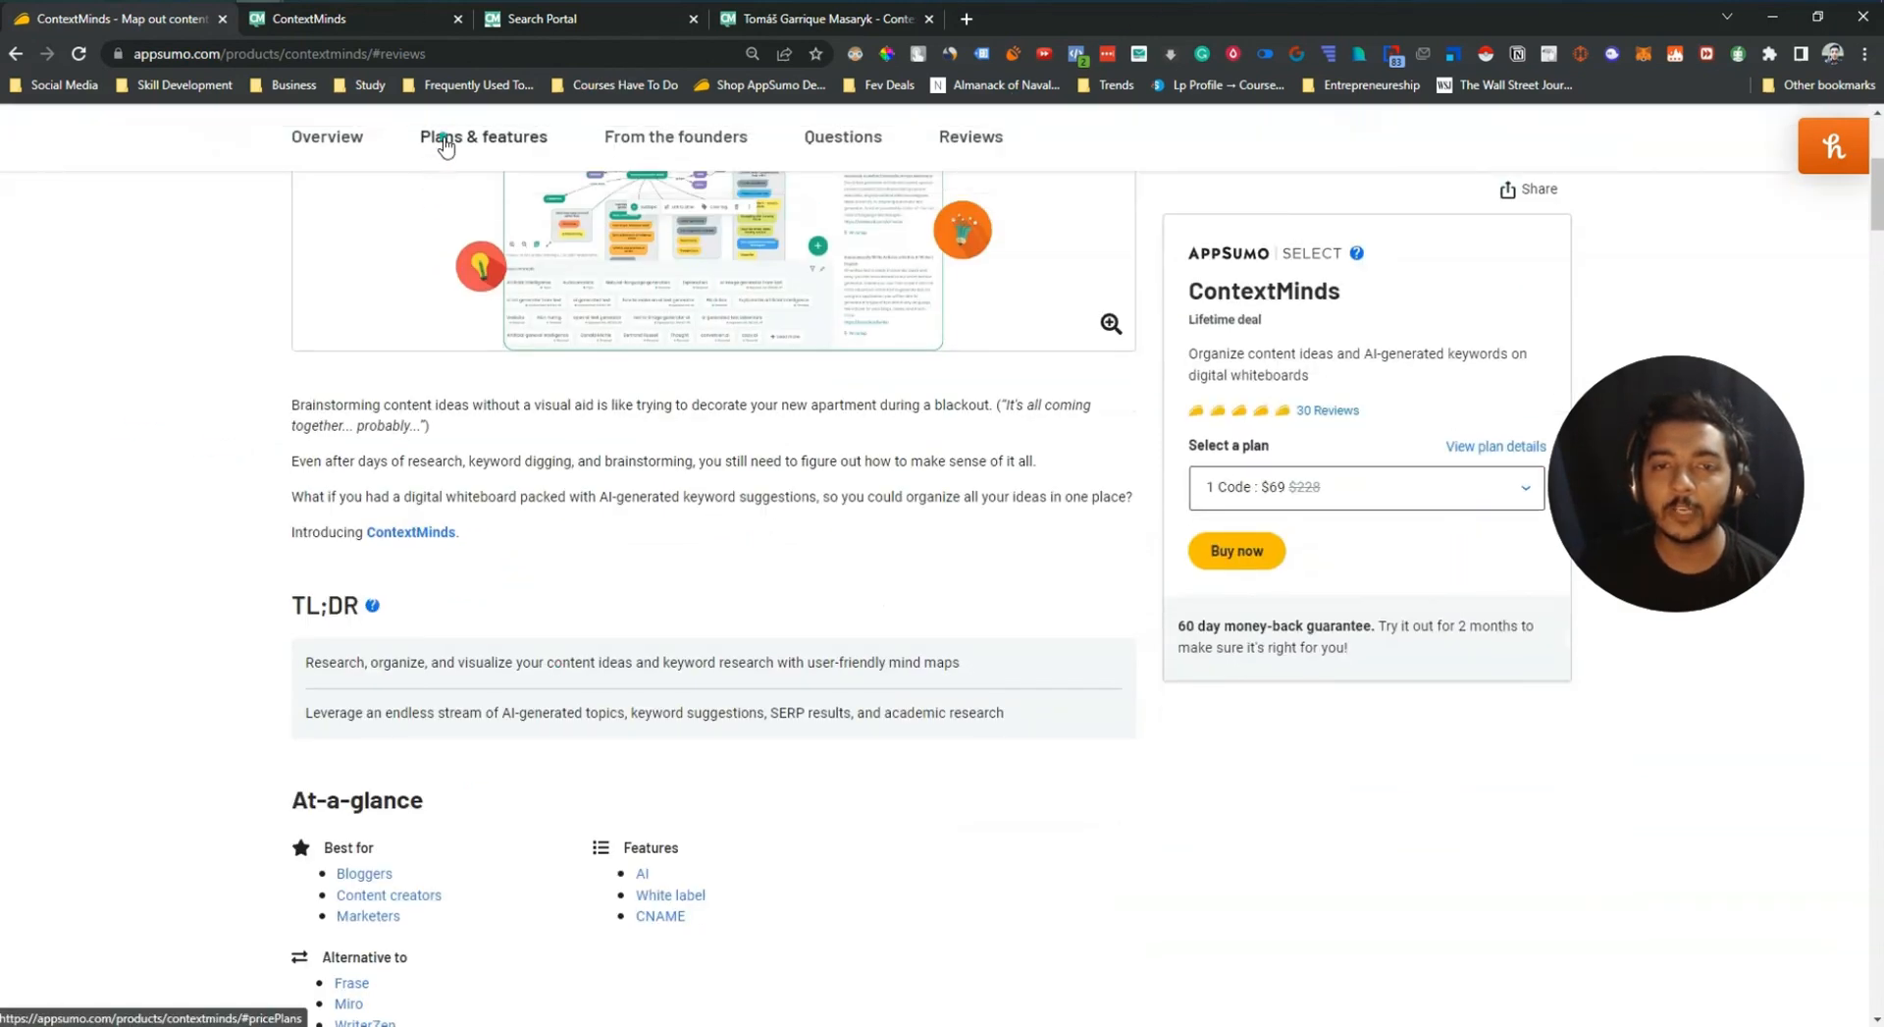
Examine the prices and limits of the Single, Double and Multiple plans, plus the deal terms, in Plans & features
left_click(443, 141)
scroll(530, 520, "down", 3)
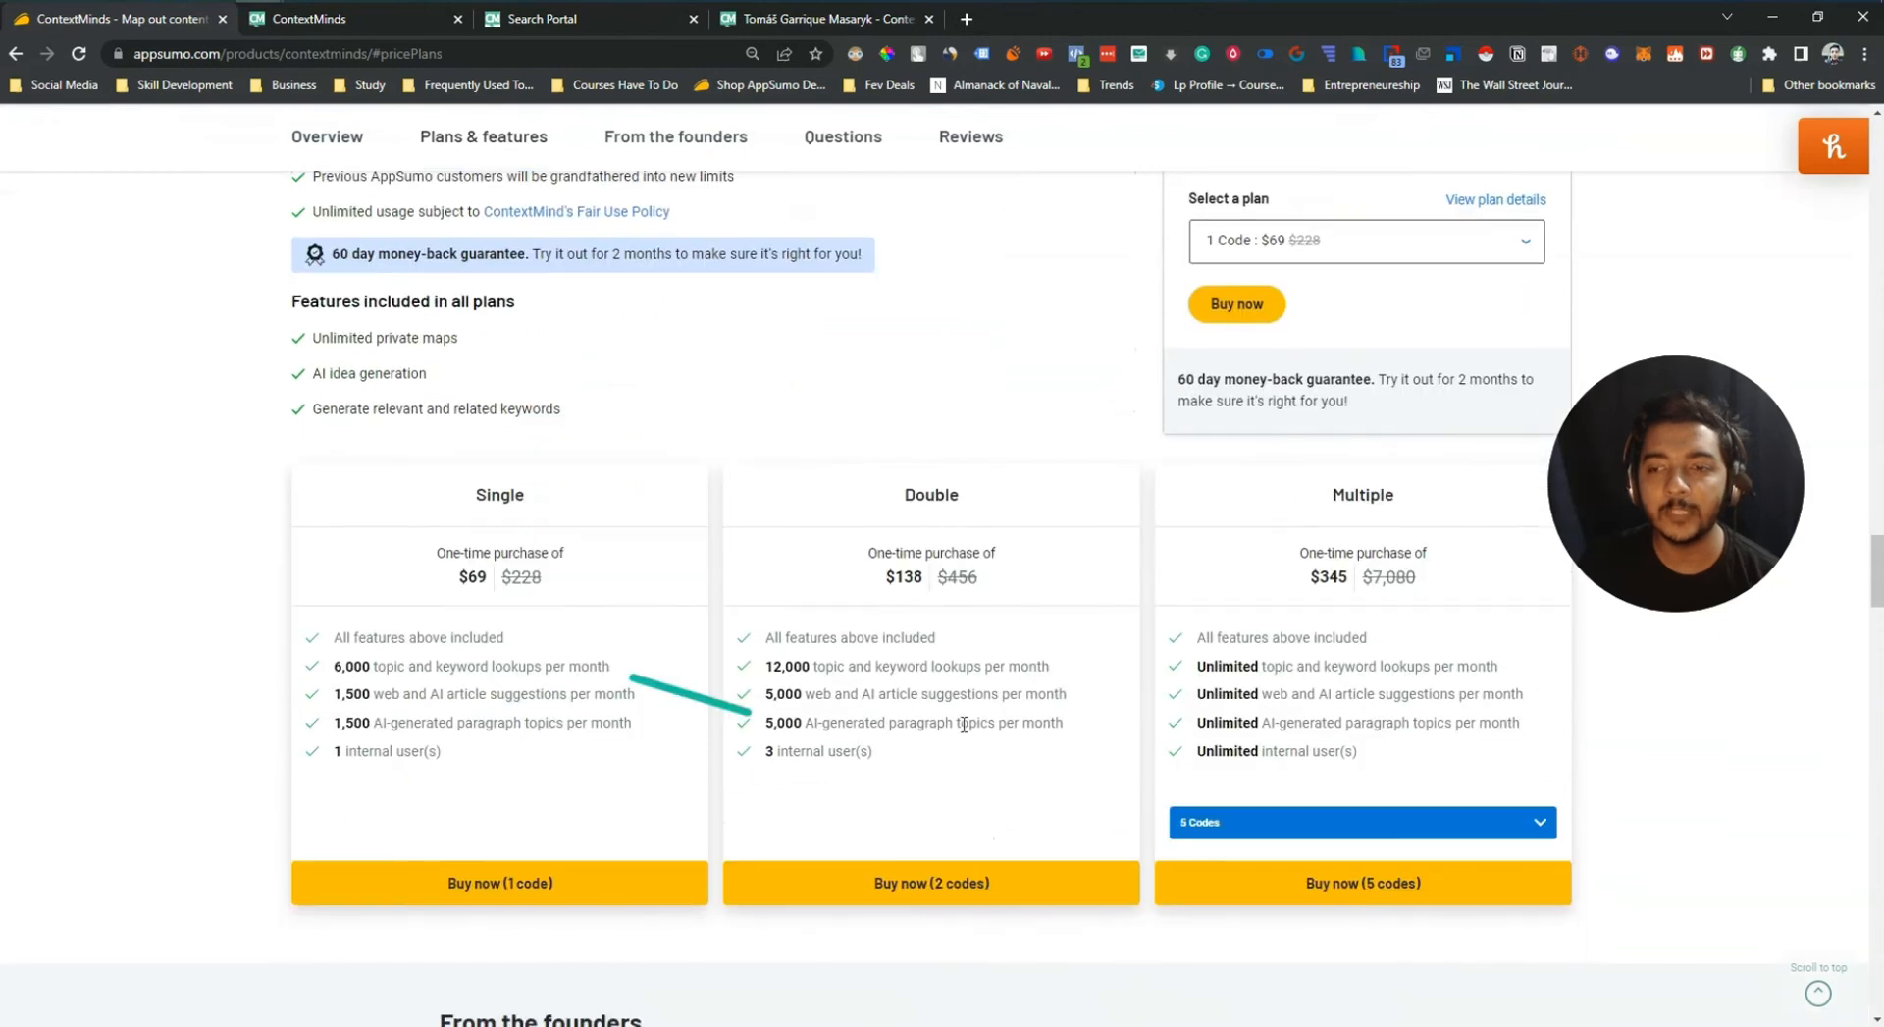
left_click_drag(1350, 582, 1314, 584)
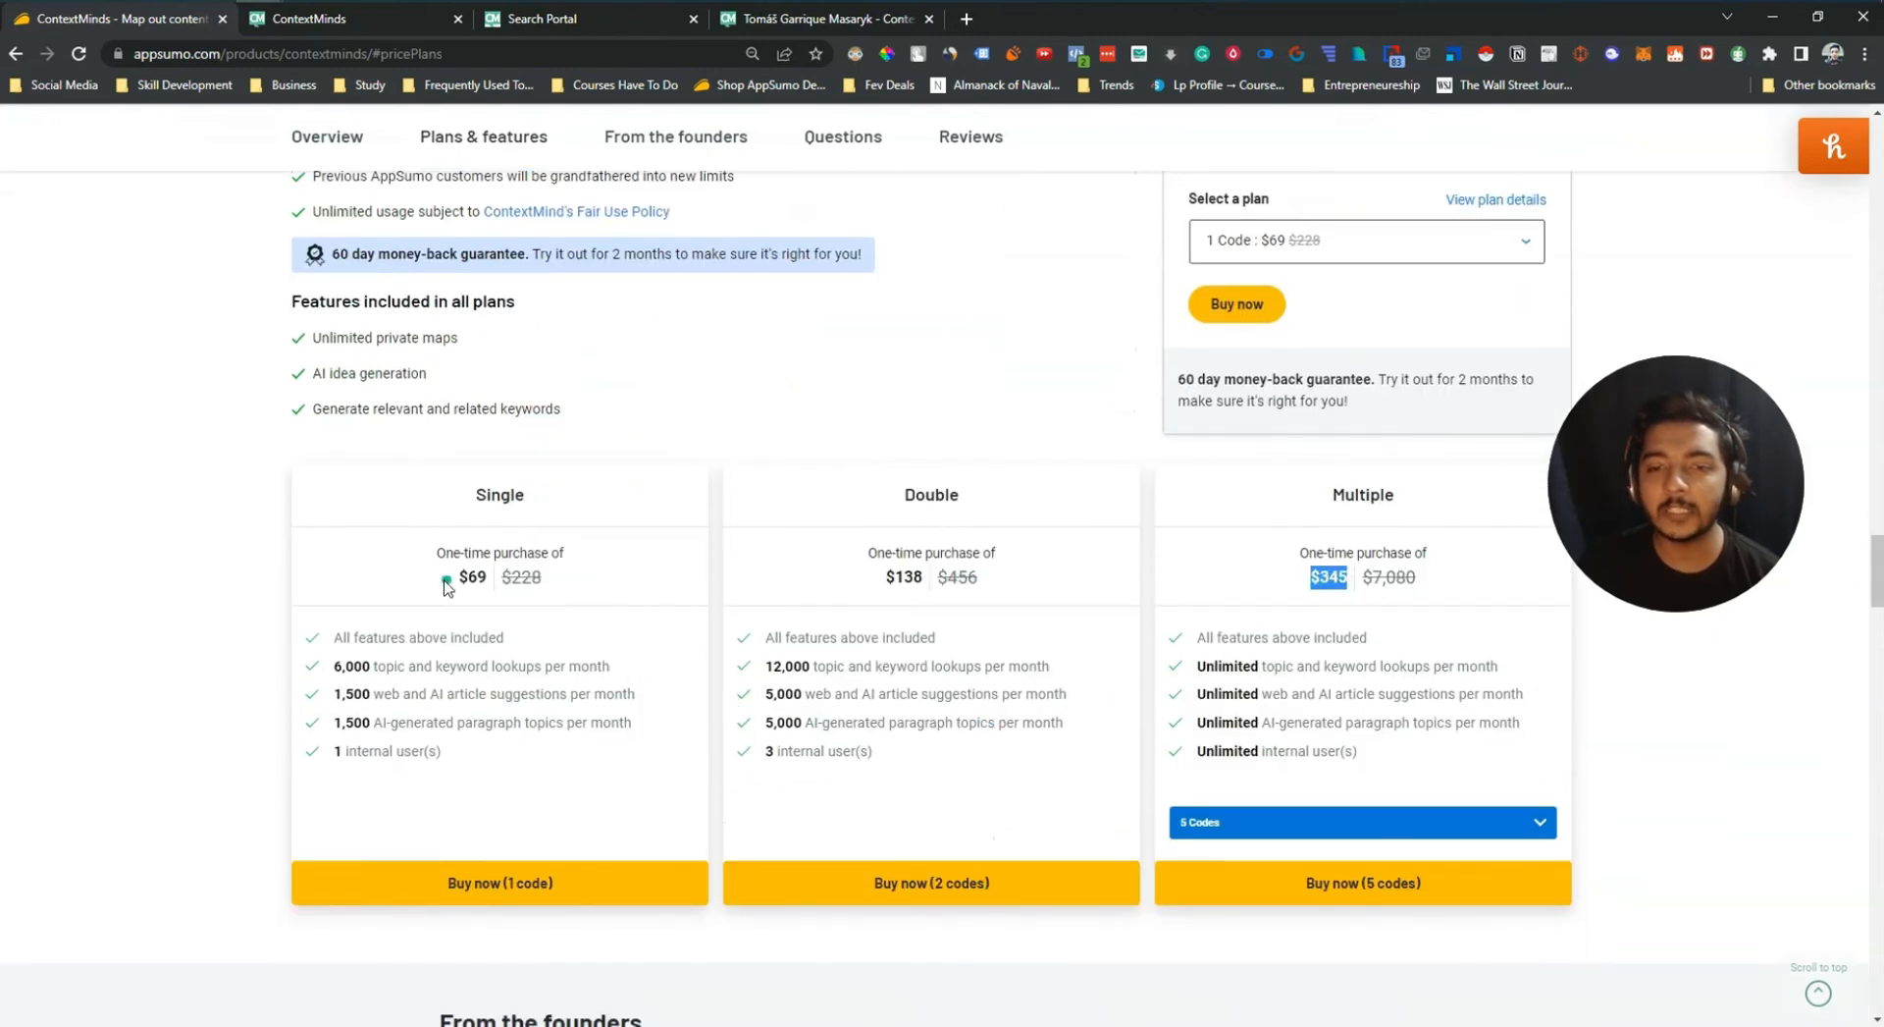
left_click_drag(458, 582, 510, 579)
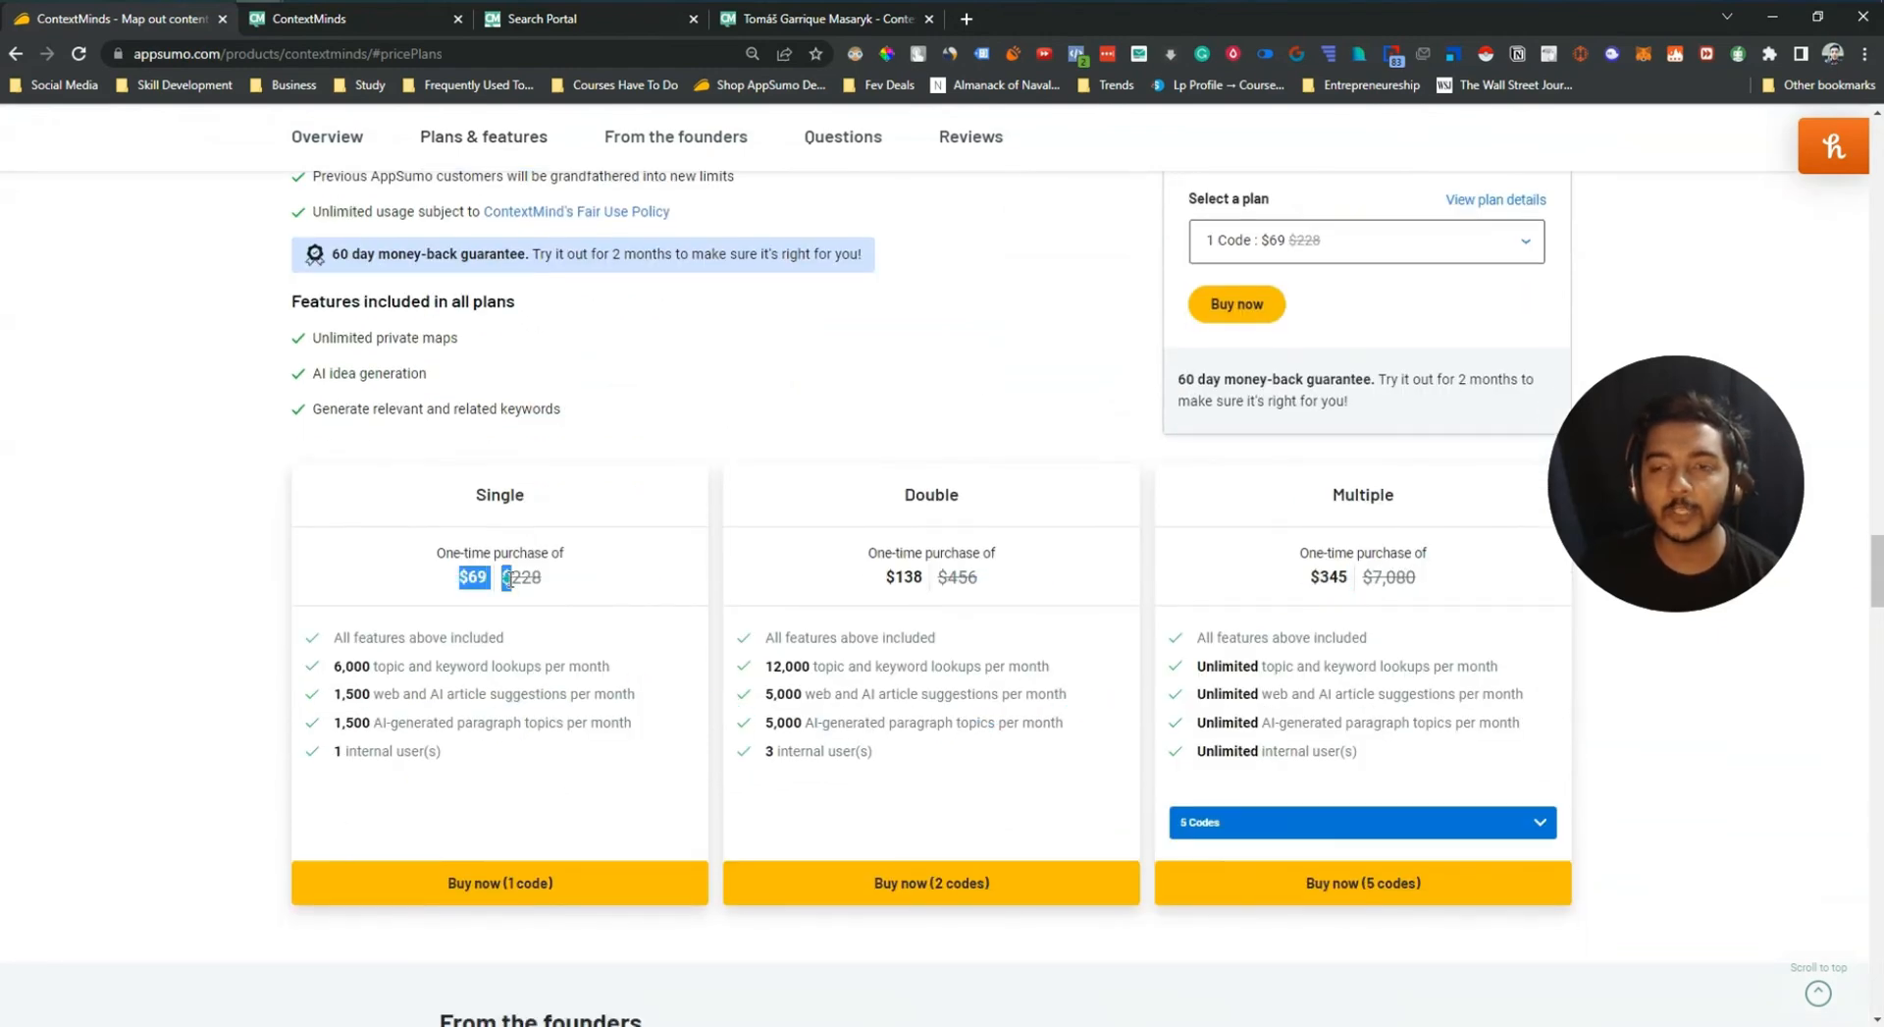
left_click(509, 579)
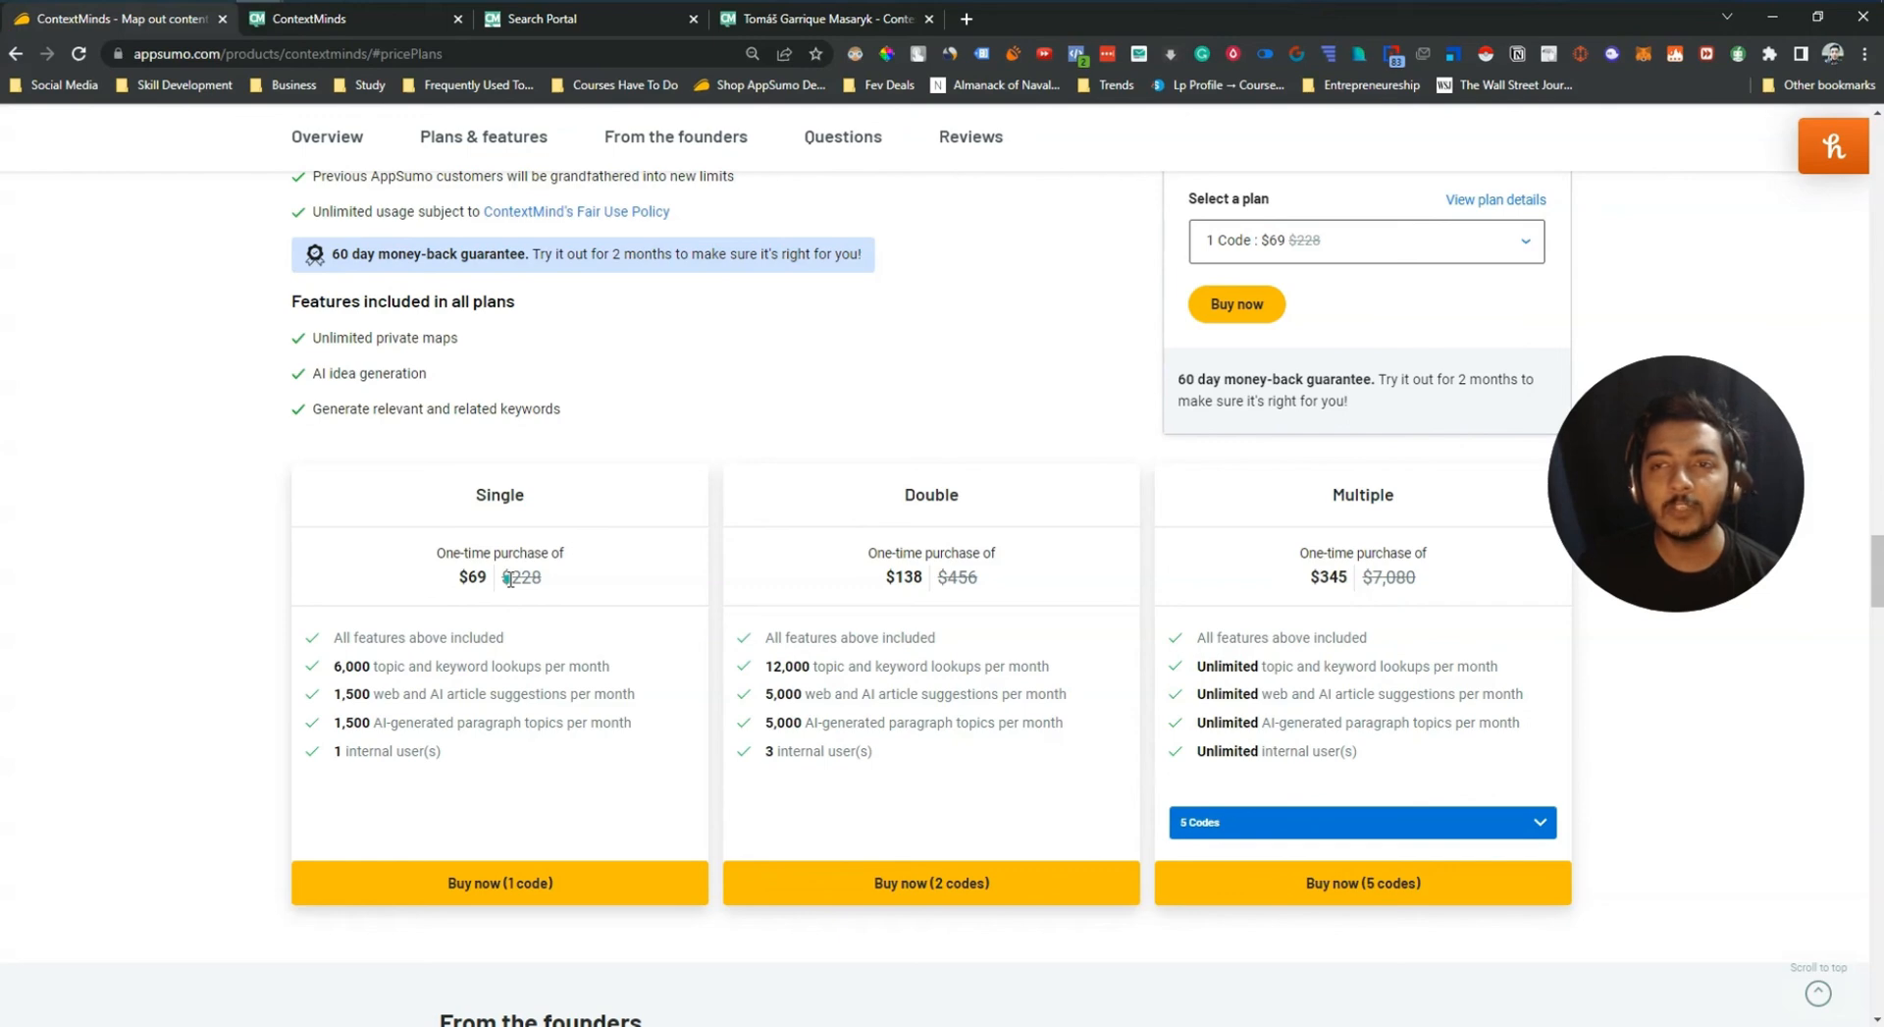
left_click_drag(443, 754, 333, 640)
left_click(333, 643)
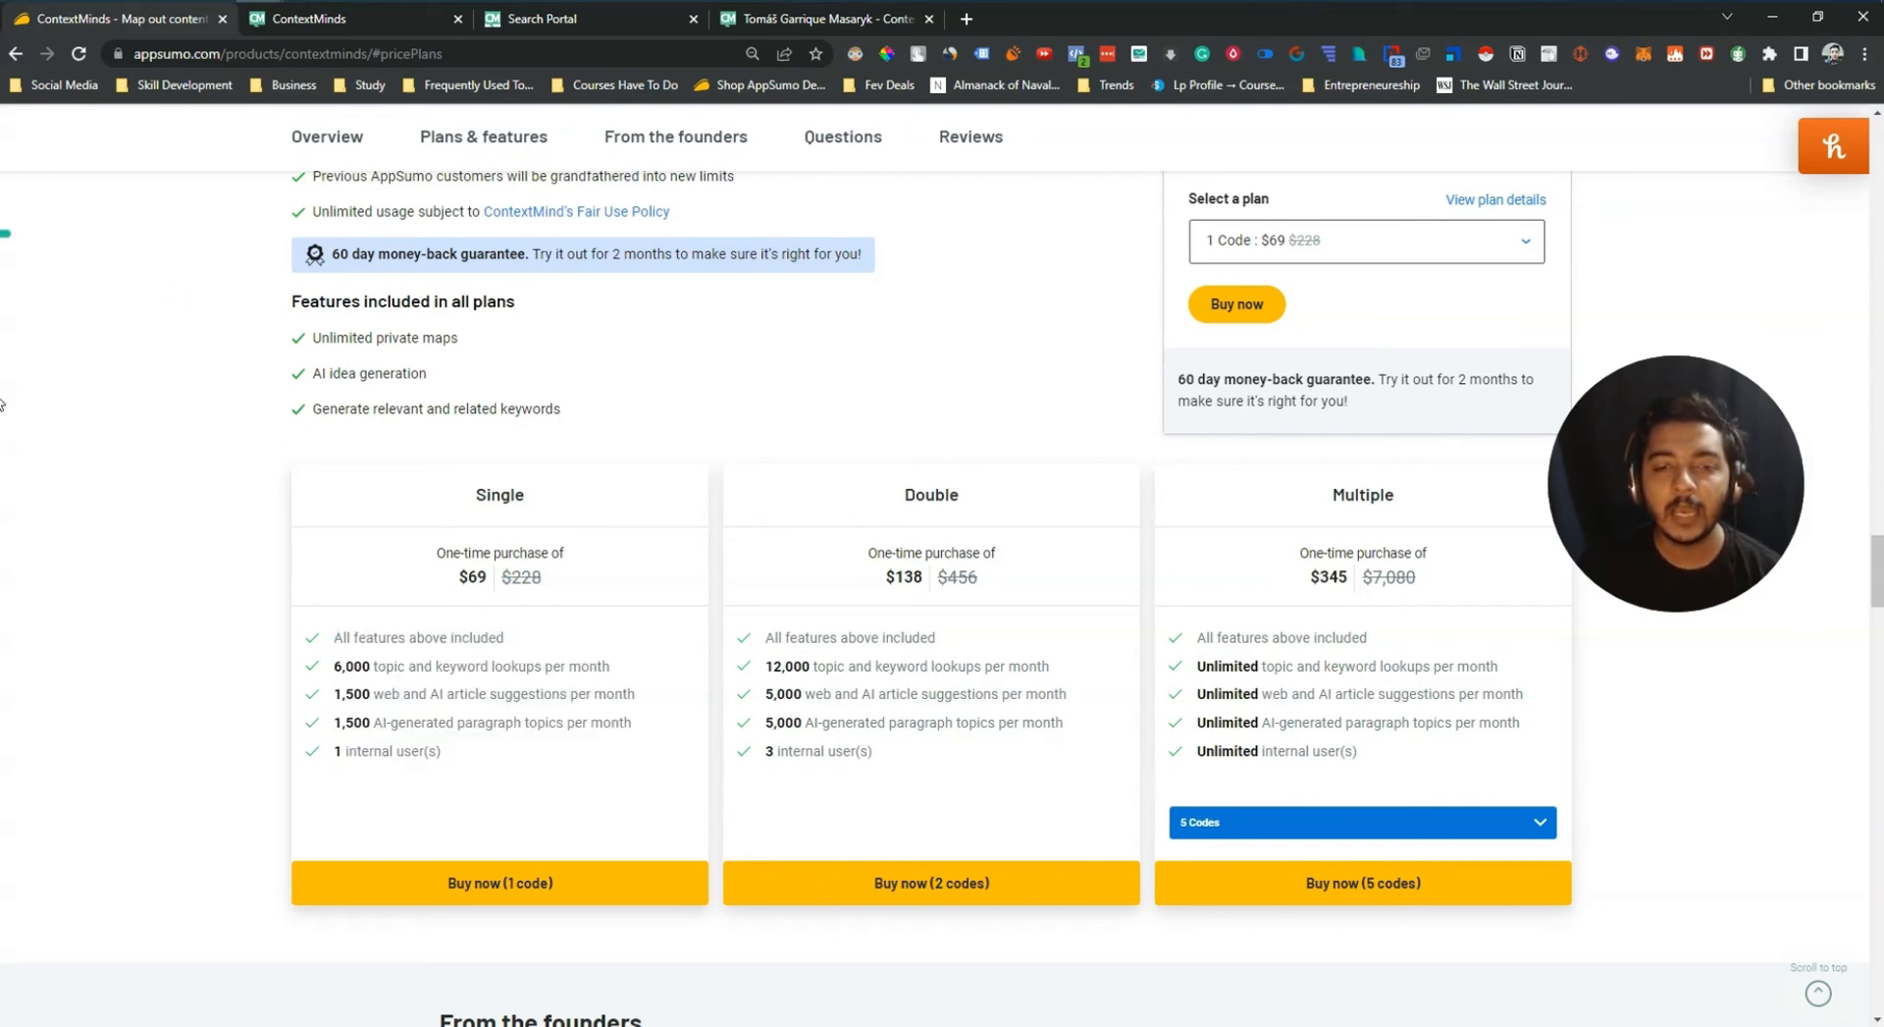
scroll(209, 854, "up", 15)
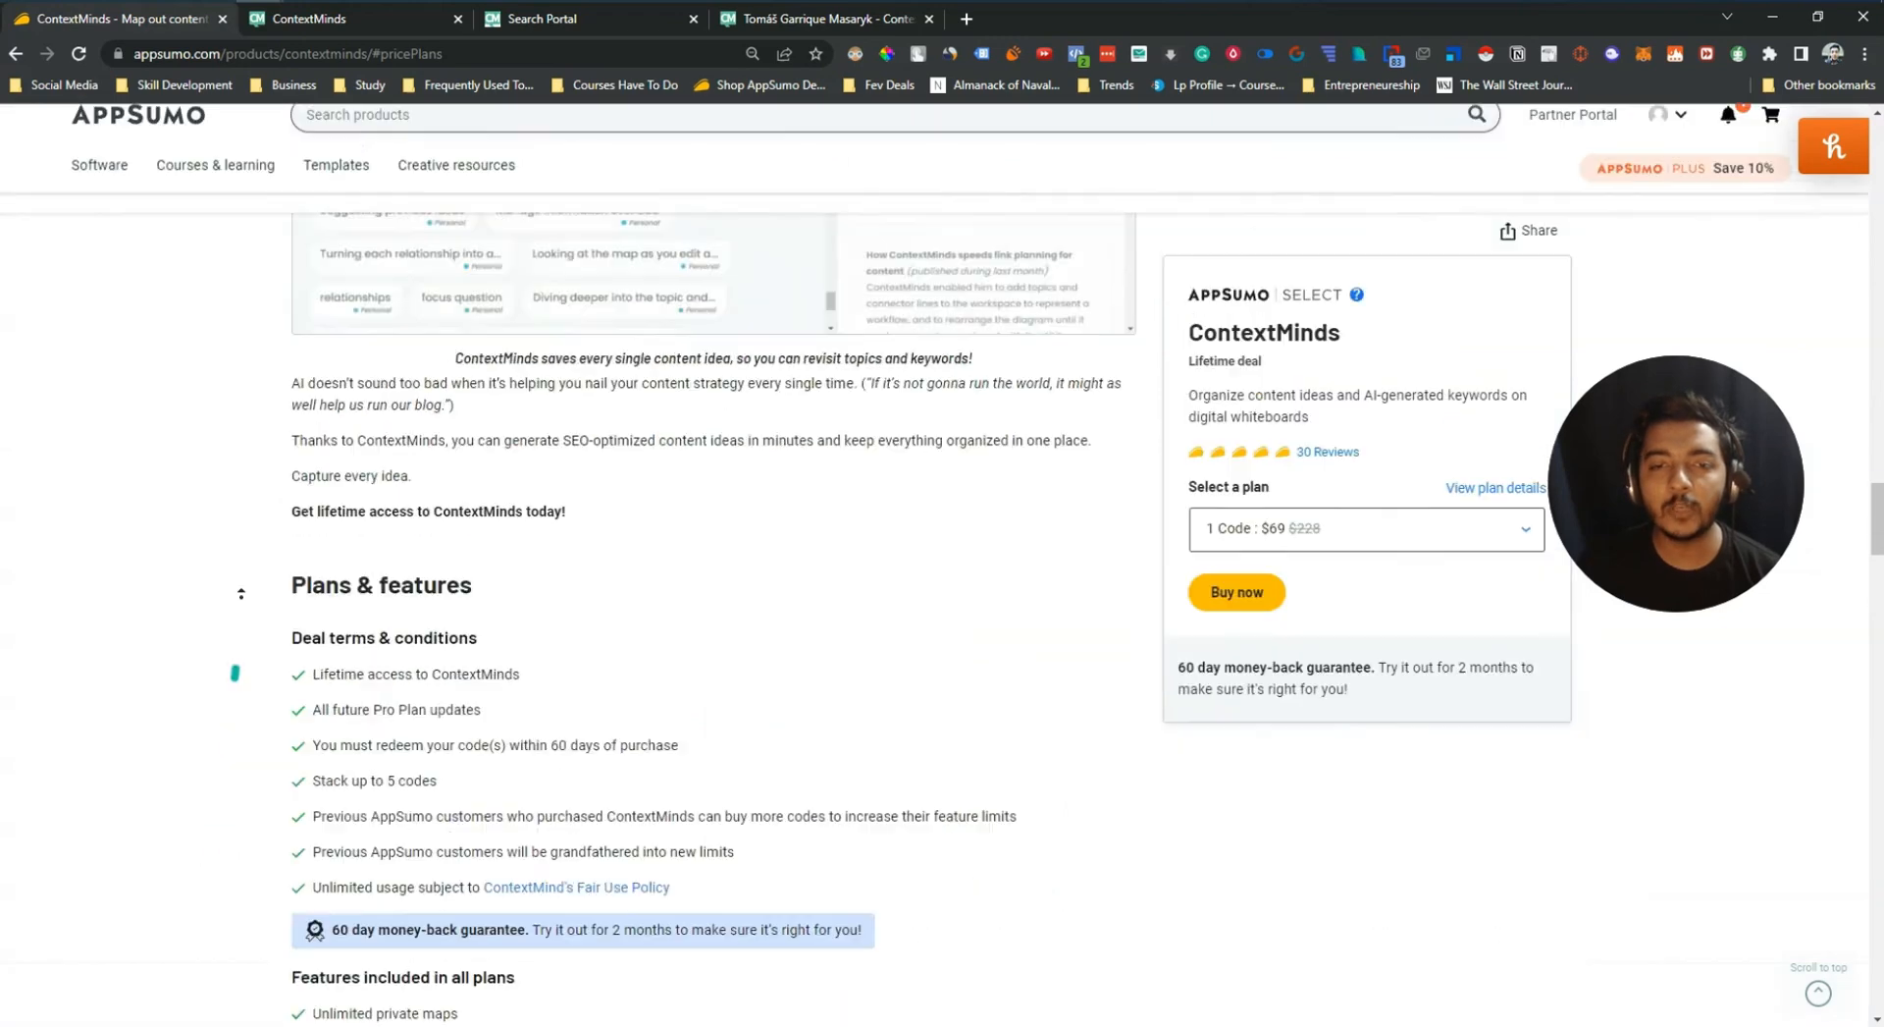